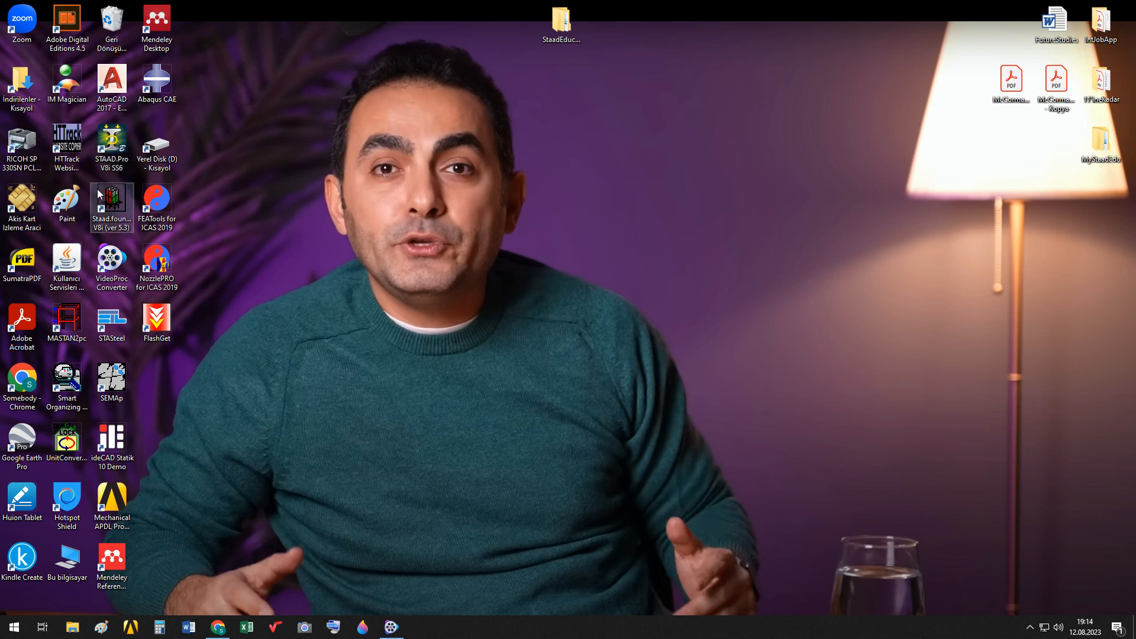
# Step: Start STAAD.Pro V8i from the desktop
pyautogui.doubleClick(118, 158)
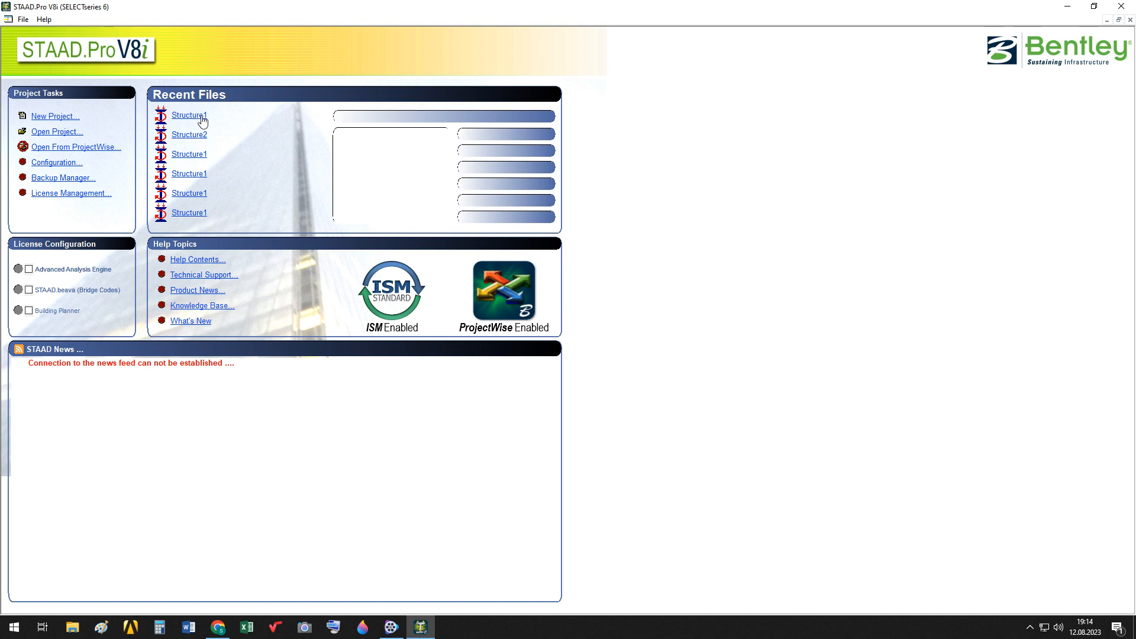
pyautogui.click(204, 154)
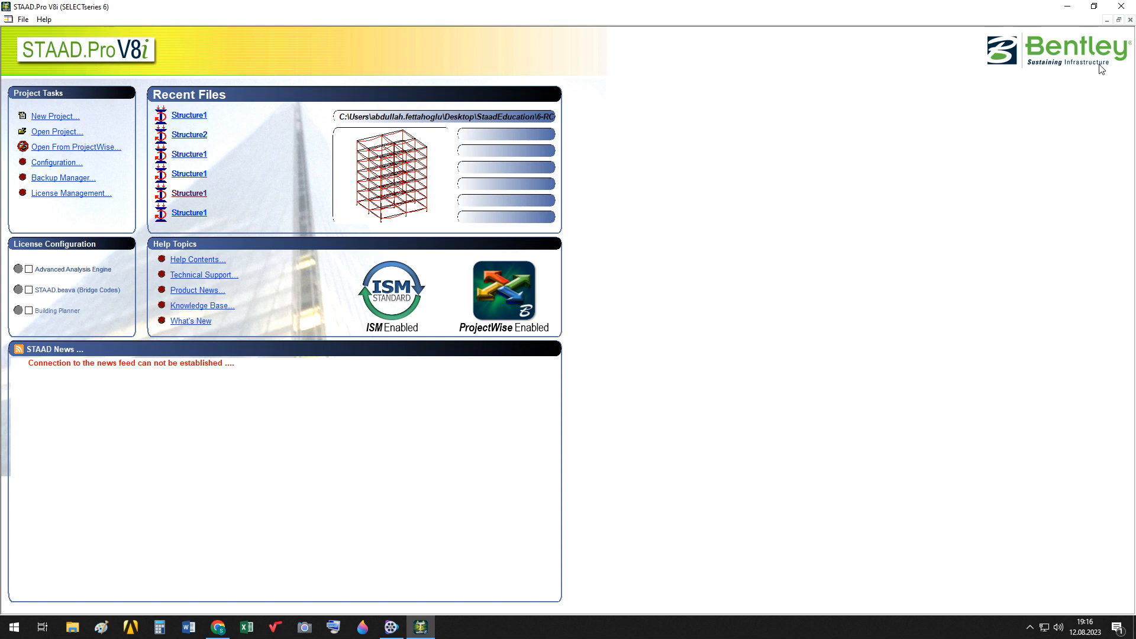
# Step: View the help contents and the worldwide technical support resources, closing each one
pyautogui.click(208, 261)
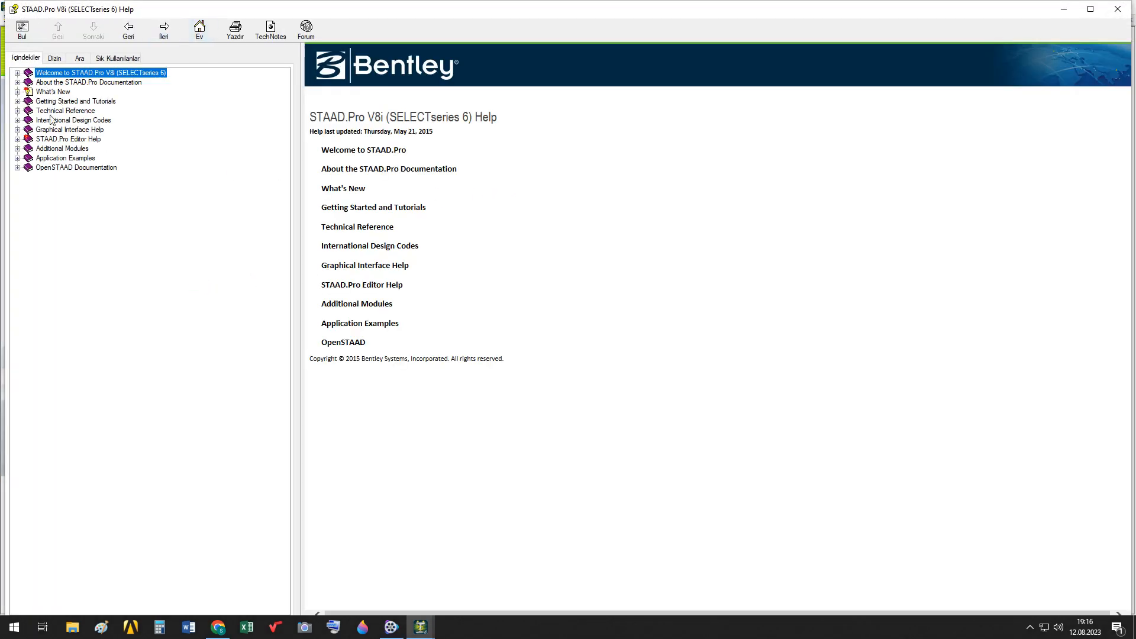
pyautogui.click(1117, 9)
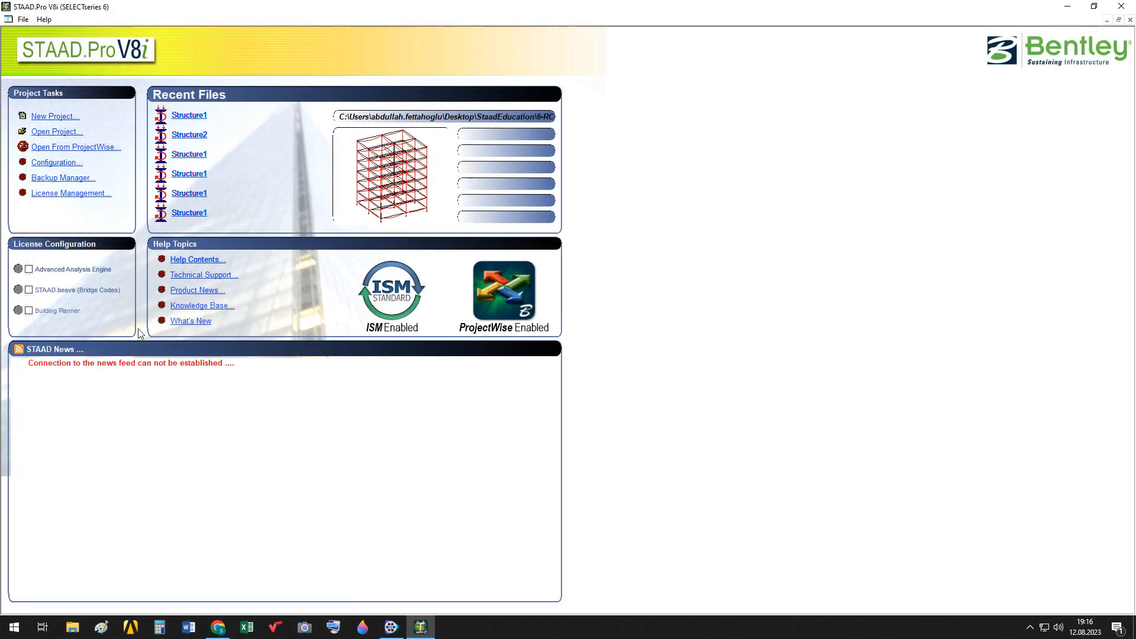
pyautogui.click(219, 277)
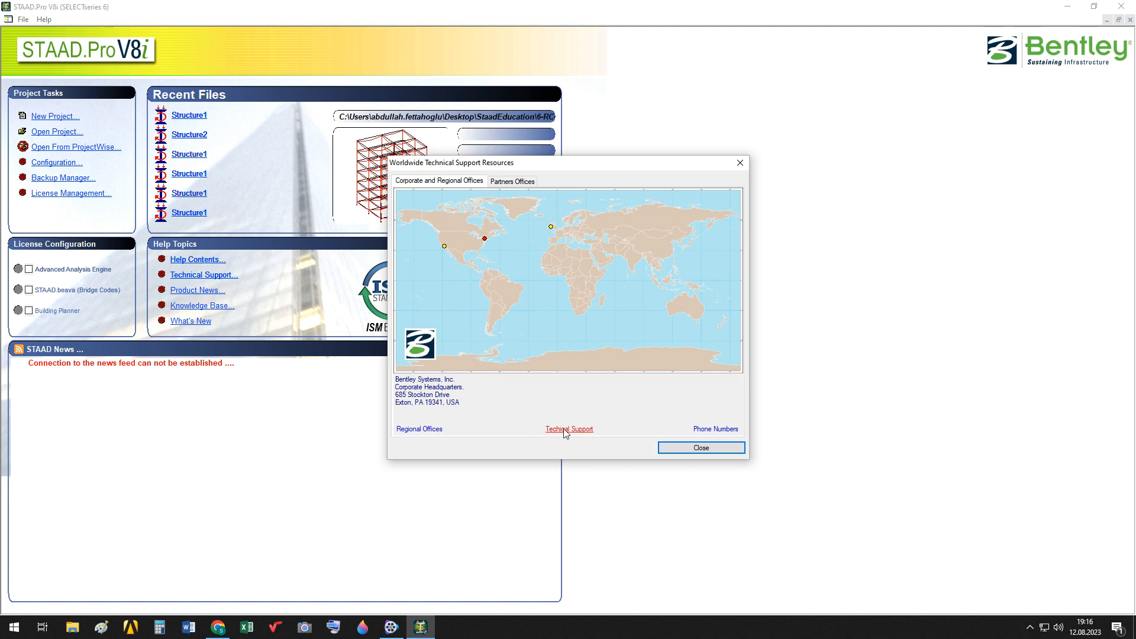
pyautogui.click(725, 448)
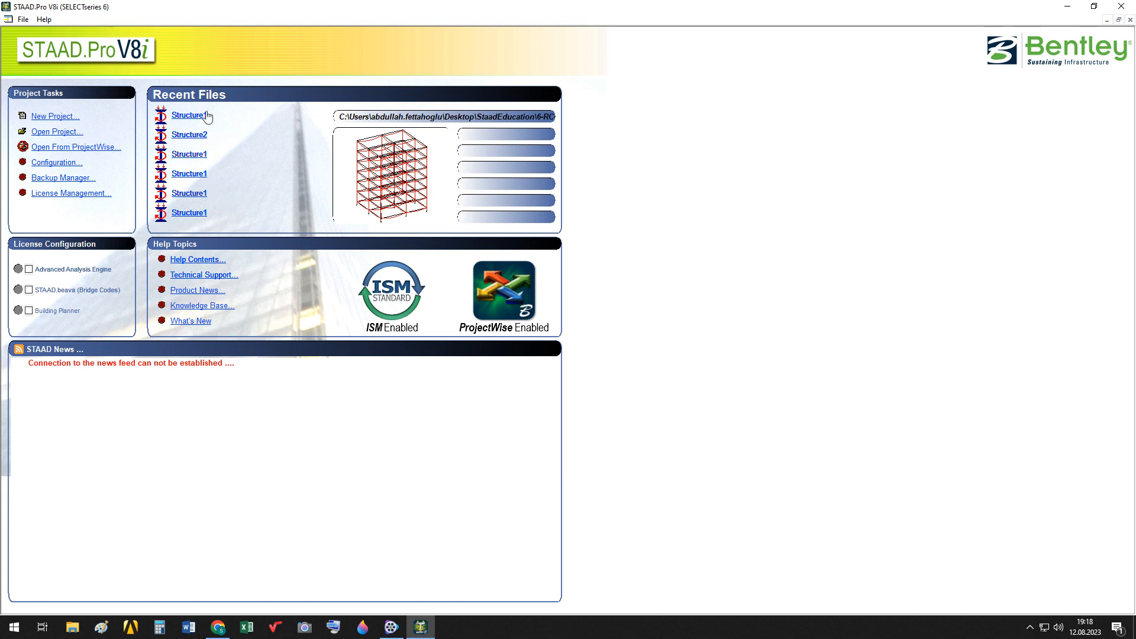
# Step: Look at the existing project files in the 2-BasicFrame folder without opening any
pyautogui.click(59, 133)
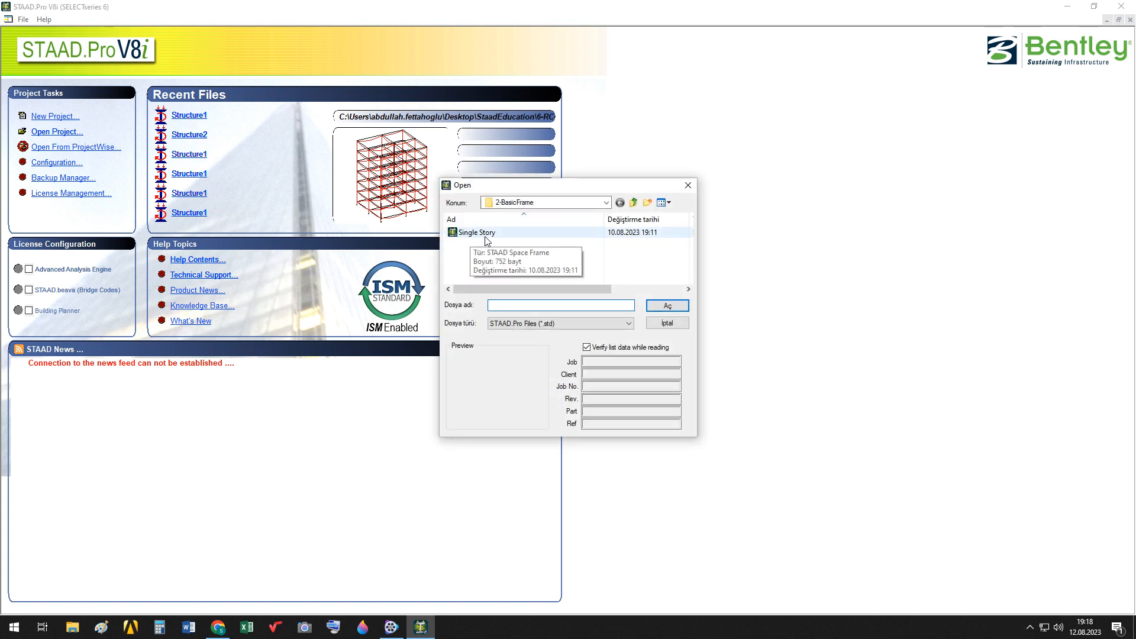
pyautogui.click(666, 323)
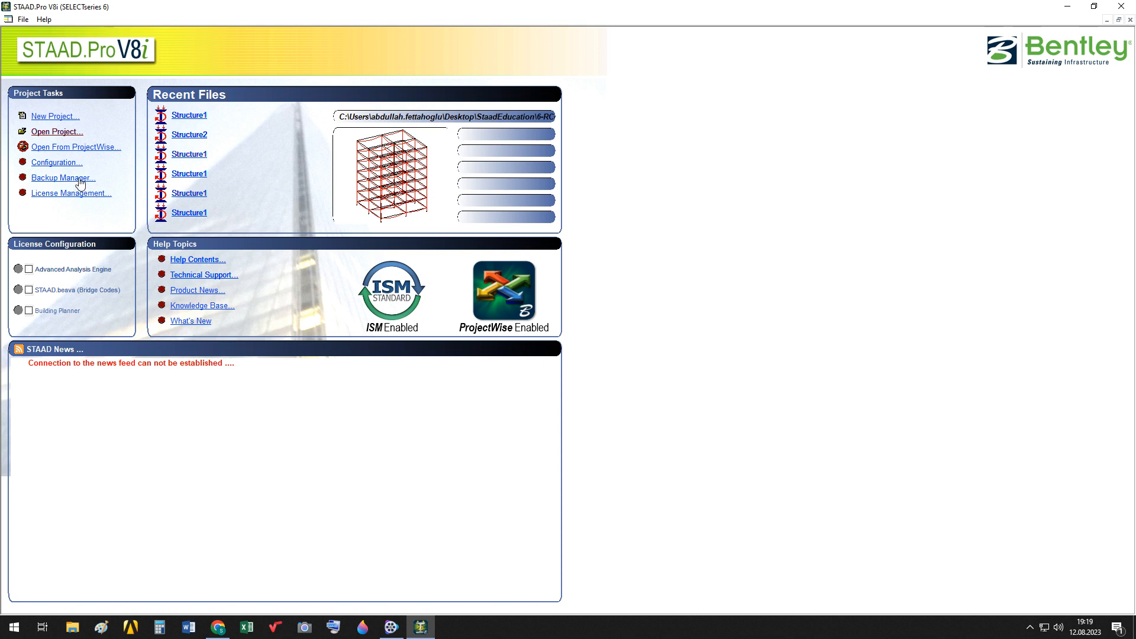
# Step: Open the Backup Manager and set the auto-save frequency to 10 minutes
pyautogui.click(76, 179)
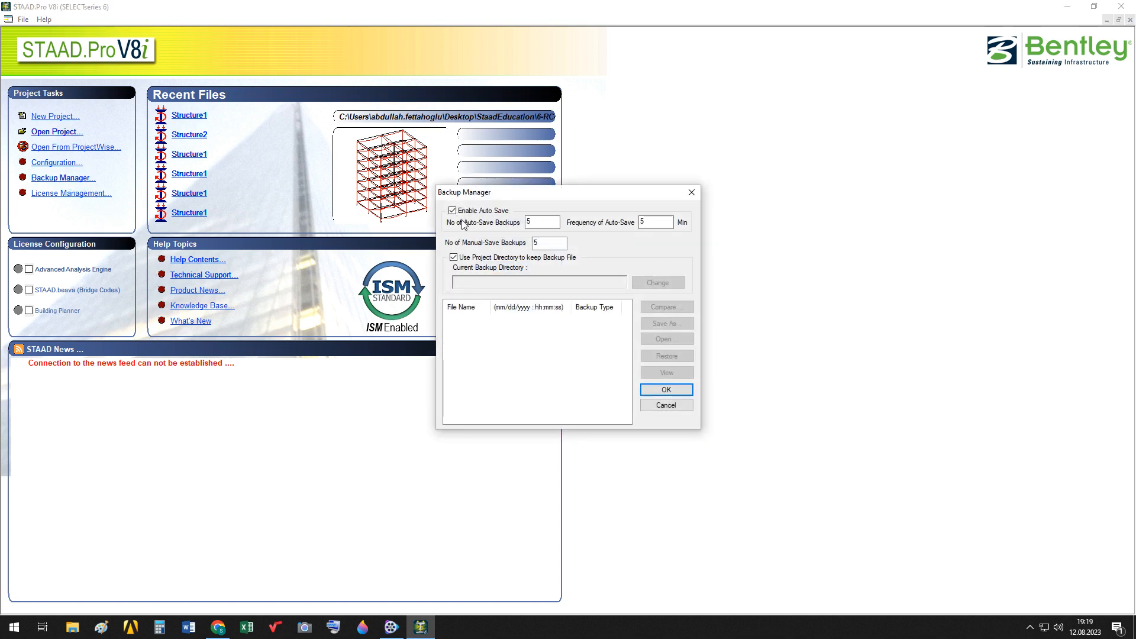
pyautogui.click(533, 223)
pyautogui.click(552, 244)
pyautogui.click(666, 223)
pyautogui.click(641, 220)
pyautogui.doubleClick(644, 222)
pyautogui.click(650, 222)
pyautogui.moveTo(651, 222); pyautogui.dragTo(634, 226)
pyautogui.write('10')
# Step: Set both the number of manual-save backups and the number of auto-save backups to 1
pyautogui.click(539, 222)
pyautogui.click(544, 245)
pyautogui.press('BackSpace')
pyautogui.press('BackSpace')
pyautogui.write('5')
pyautogui.press('BackSpace')
pyautogui.press('BackSpace')
pyautogui.write('1')
pyautogui.click(536, 223)
pyautogui.write('1')
# Step: Set the auto-save frequency to 5 minutes and accept the settings with backups kept in the project directory
pyautogui.click(672, 227)
pyautogui.press('BackSpace')
pyautogui.write('35')
pyautogui.click(453, 257)
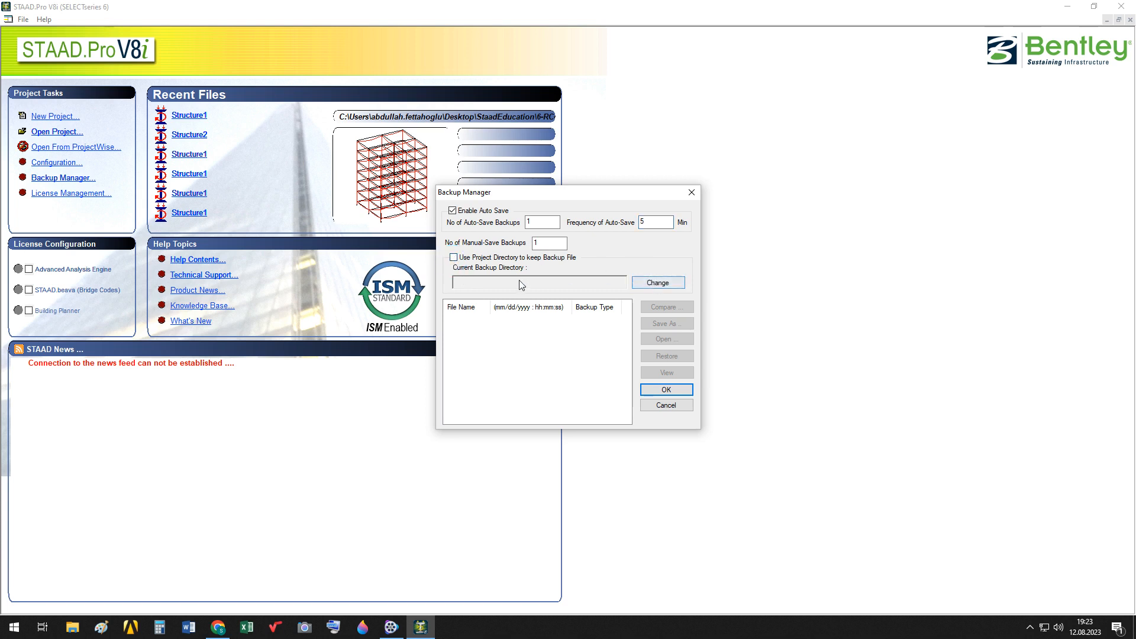
pyautogui.click(452, 257)
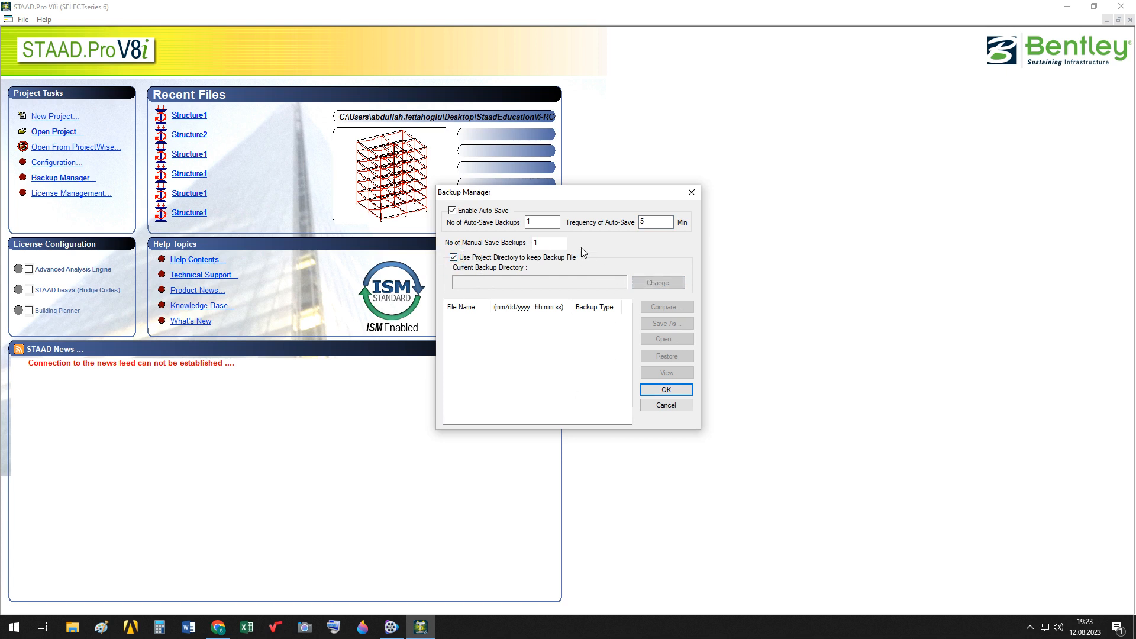
pyautogui.click(667, 227)
pyautogui.click(670, 390)
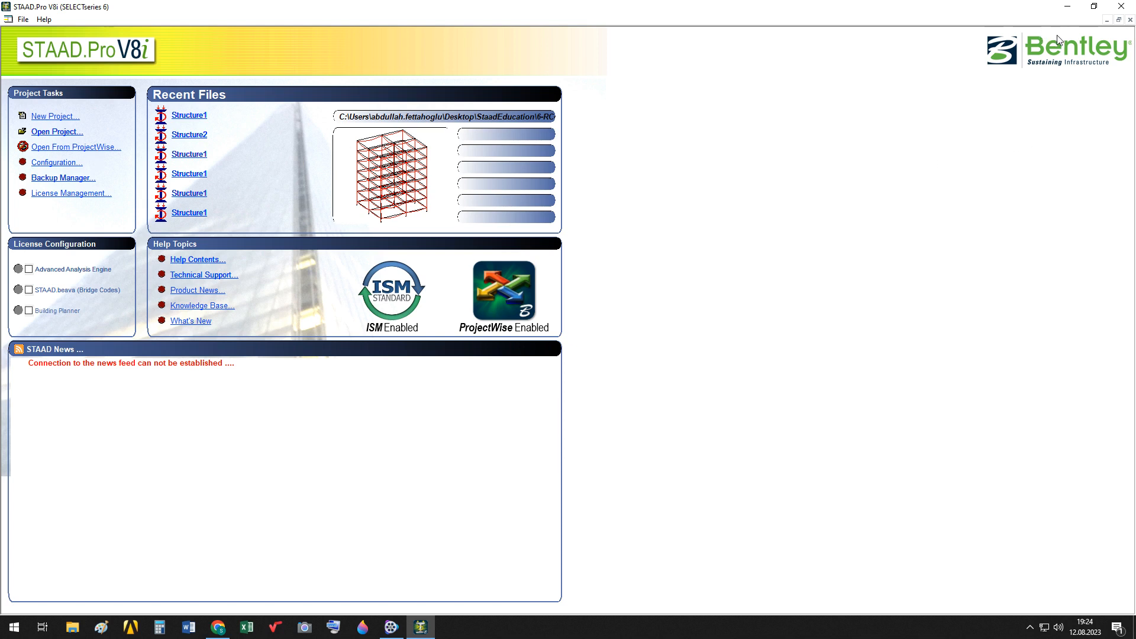
# Step: Open the program configuration and select Metric as the base unit
pyautogui.click(63, 166)
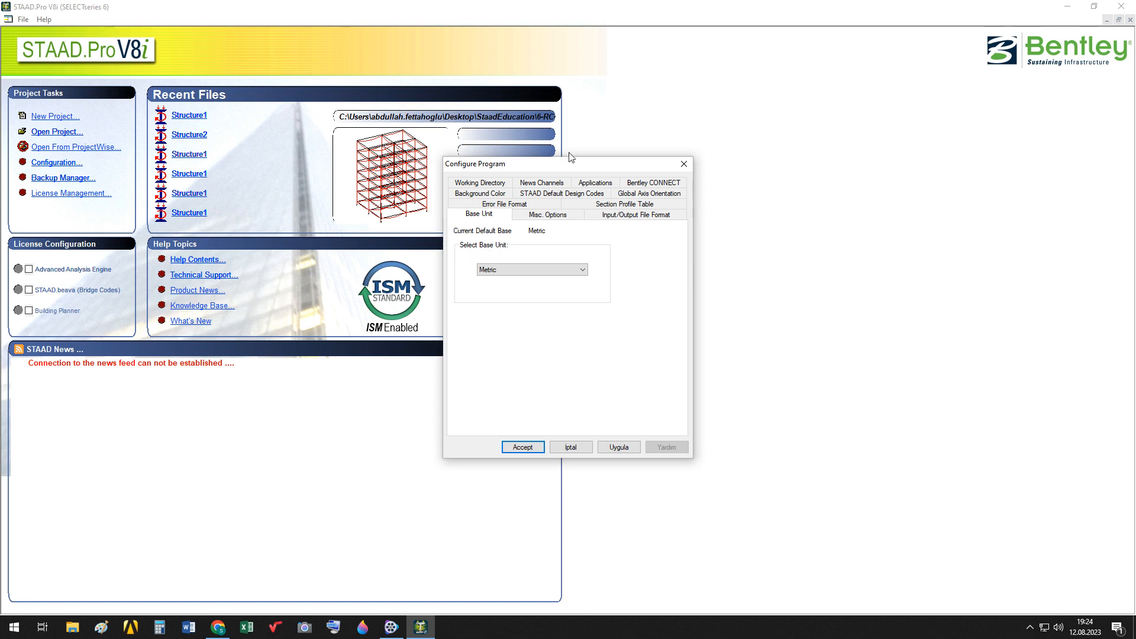
pyautogui.moveTo(564, 169); pyautogui.dragTo(651, 176)
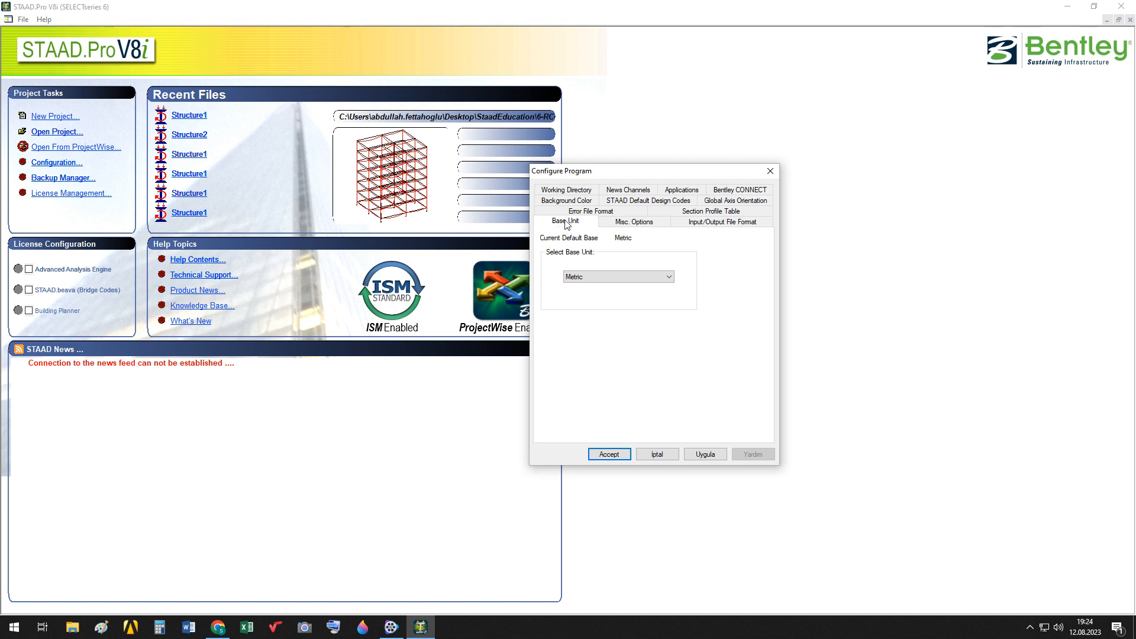
pyautogui.click(669, 278)
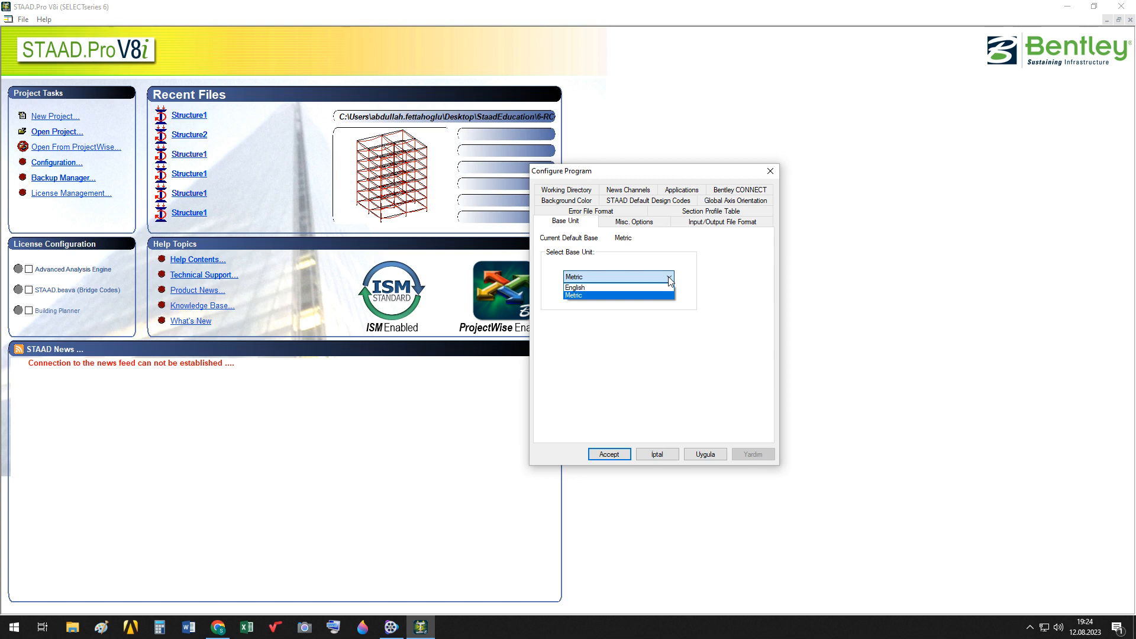
pyautogui.click(598, 295)
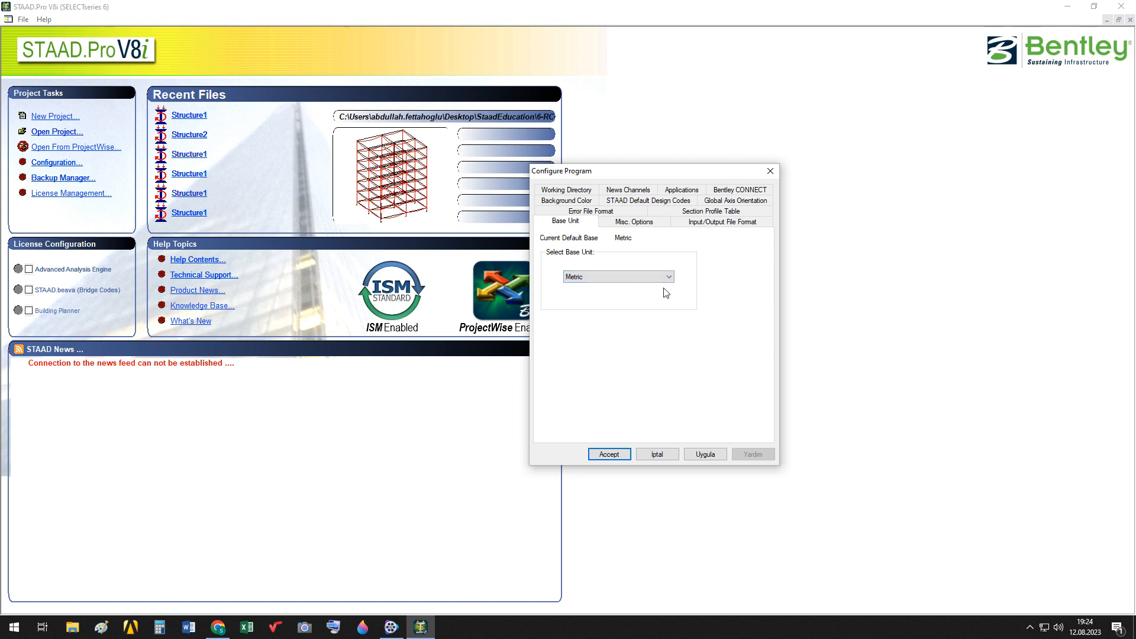
# Step: Try the English base unit and return it to Metric
pyautogui.click(669, 278)
pyautogui.click(603, 291)
pyautogui.click(669, 276)
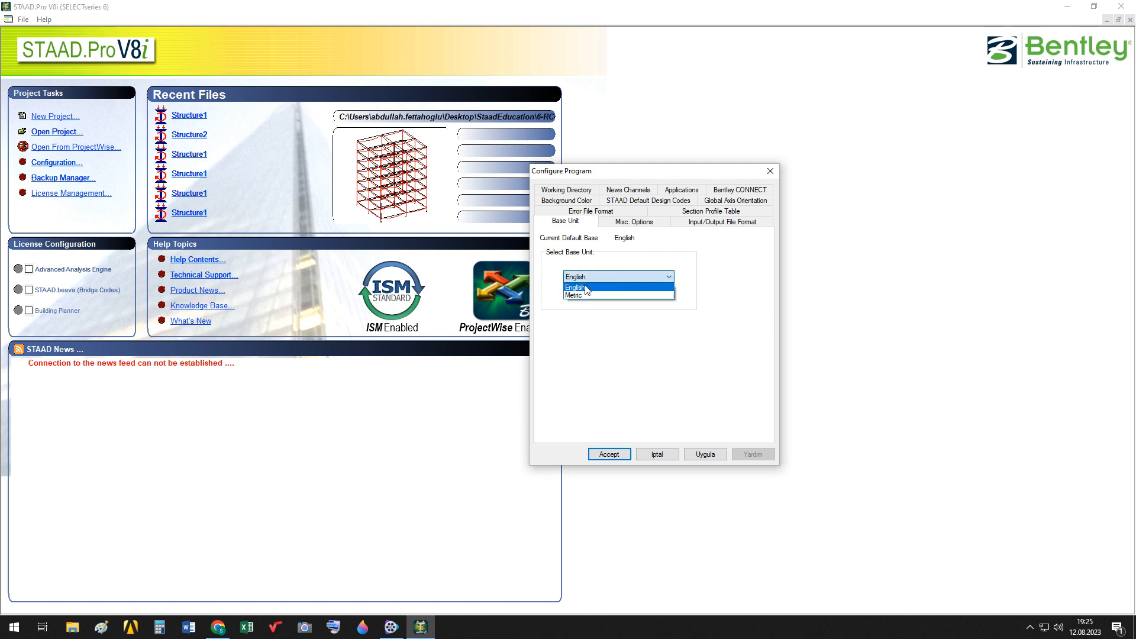
pyautogui.click(584, 295)
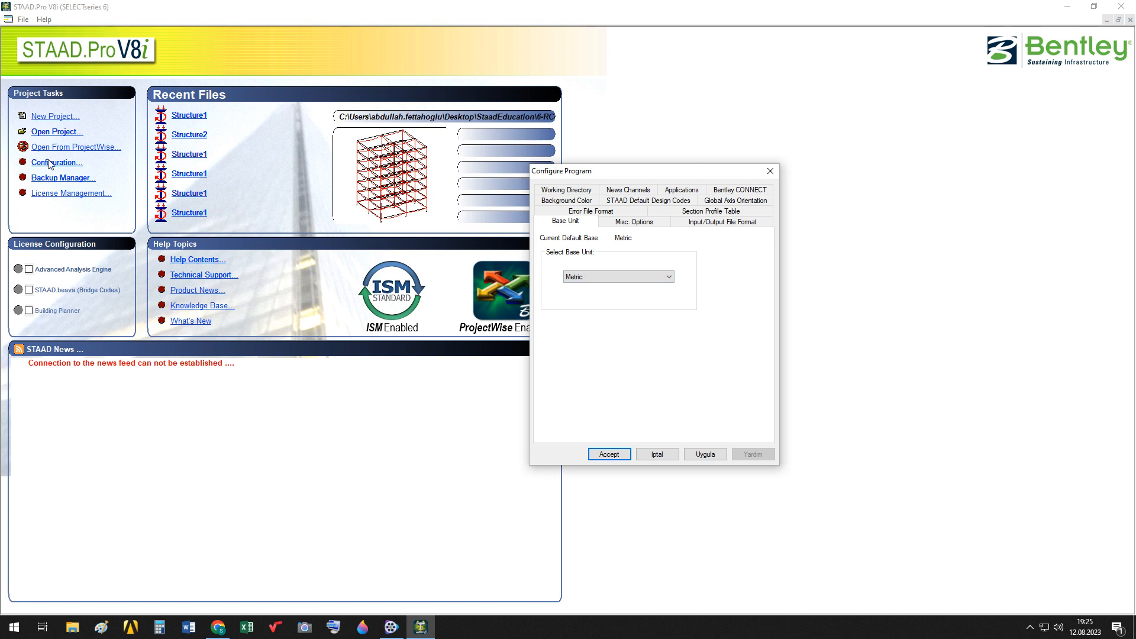
# Step: Review the working directory, background color and global axis orientation settings, and accept the program configuration
pyautogui.moveTo(608, 173); pyautogui.dragTo(632, 177)
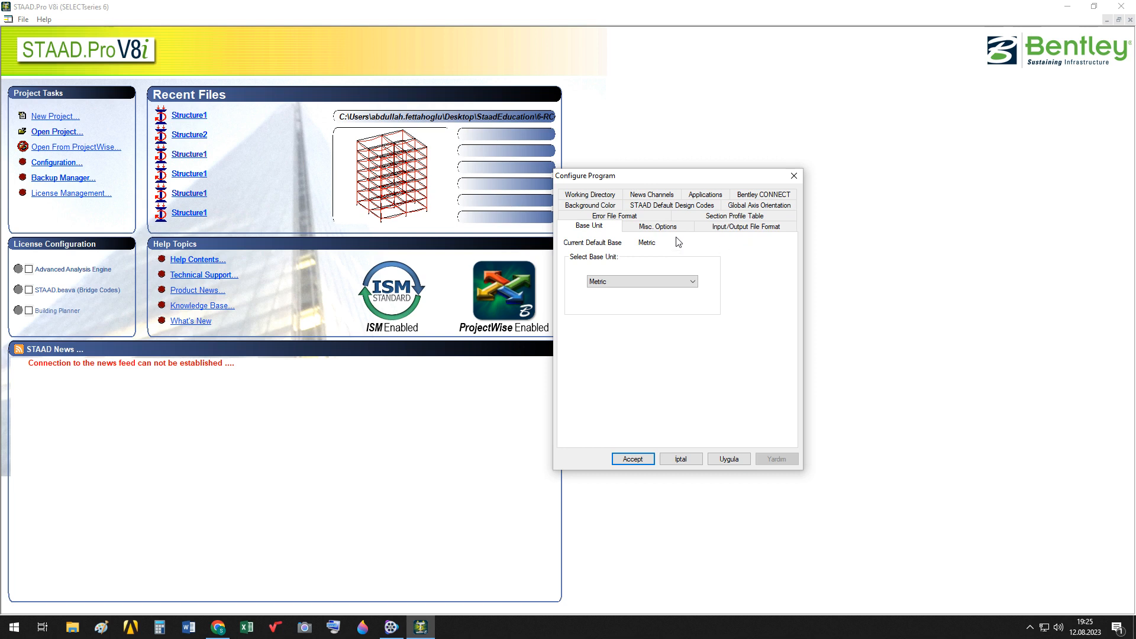
pyautogui.click(612, 195)
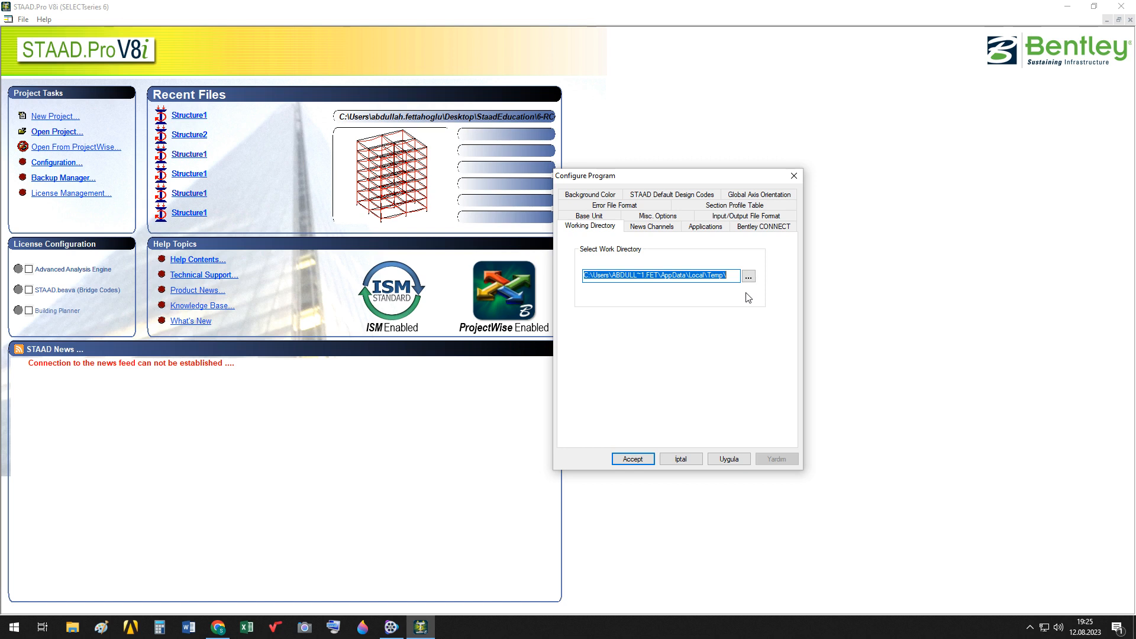
pyautogui.click(605, 195)
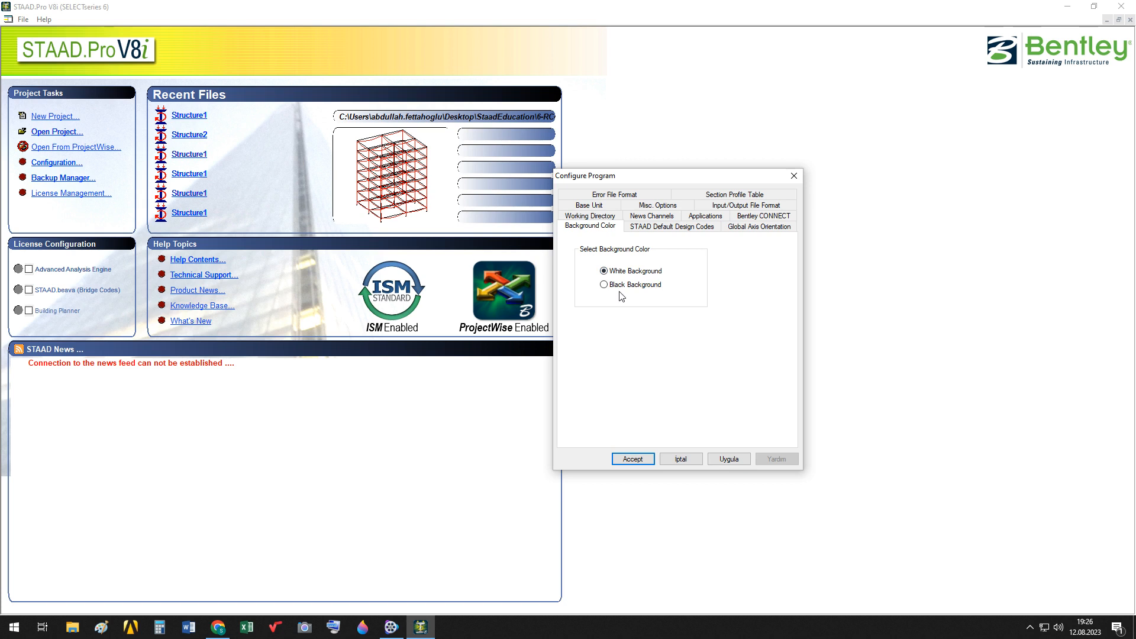
pyautogui.click(752, 231)
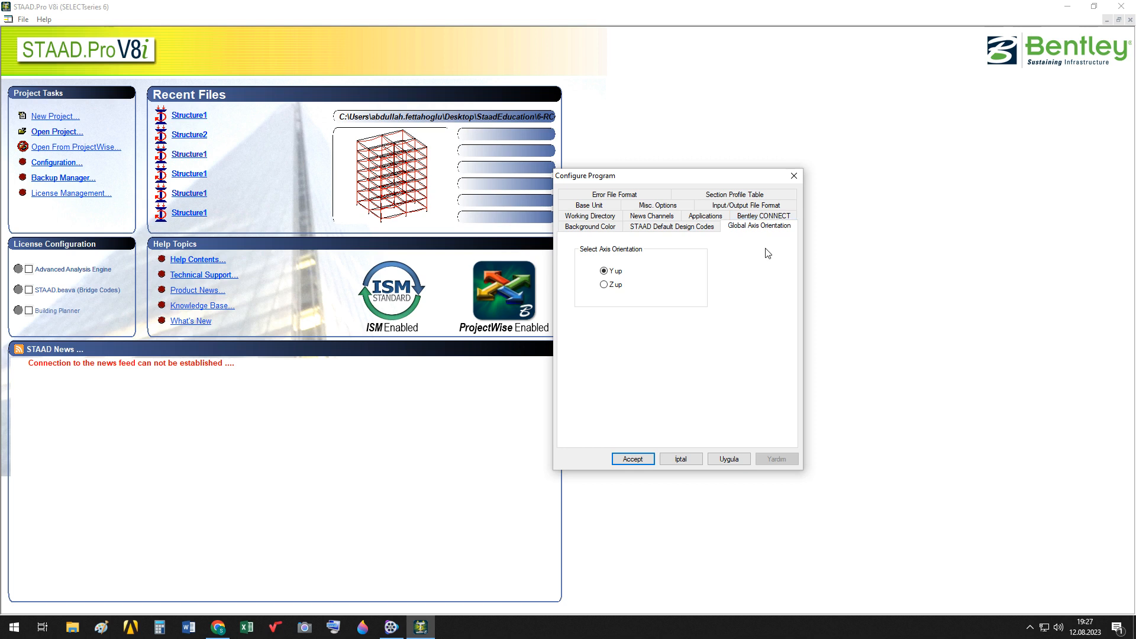
pyautogui.click(631, 459)
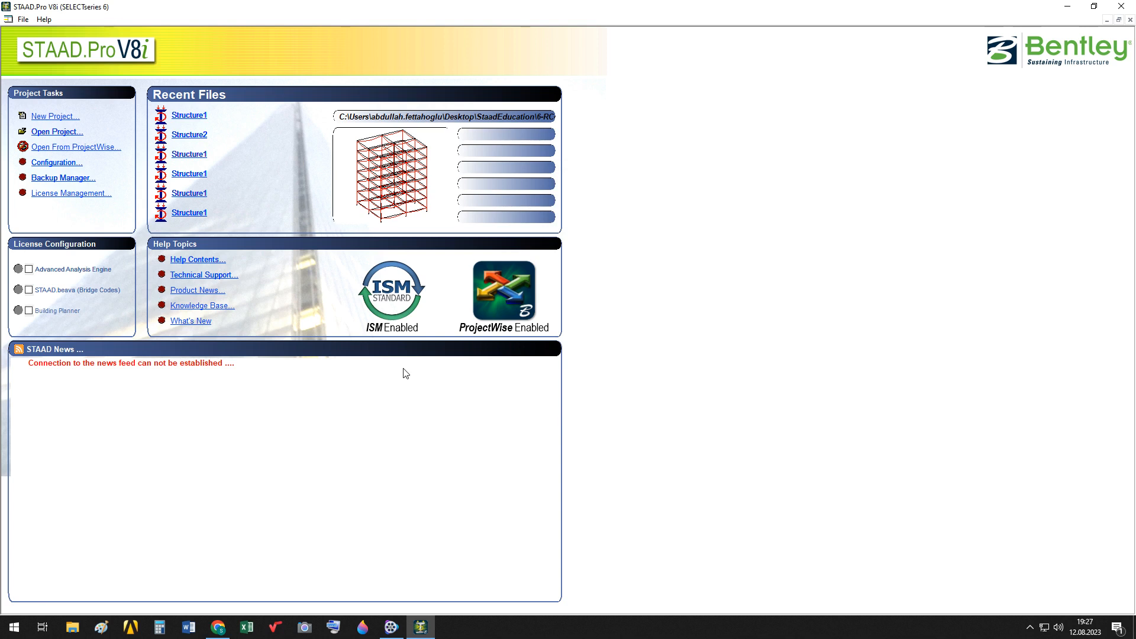
# Step: Start a new model named Introduction and set its location to the Intro folder inside MyStaadEdu
pyautogui.click(59, 117)
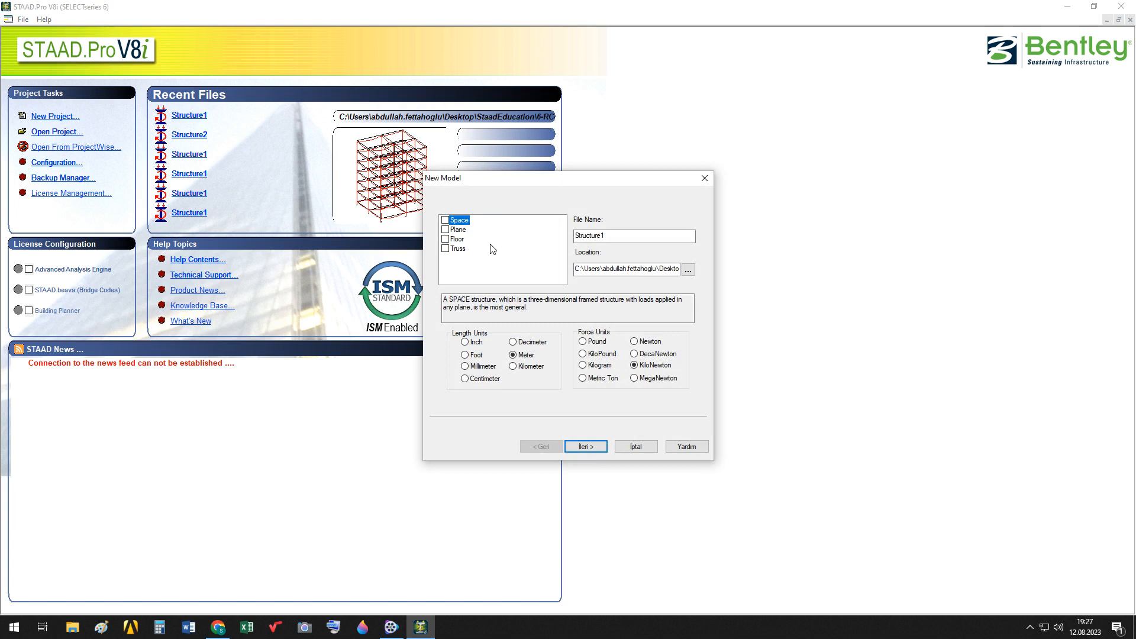
pyautogui.click(618, 237)
pyautogui.doubleClick(618, 236)
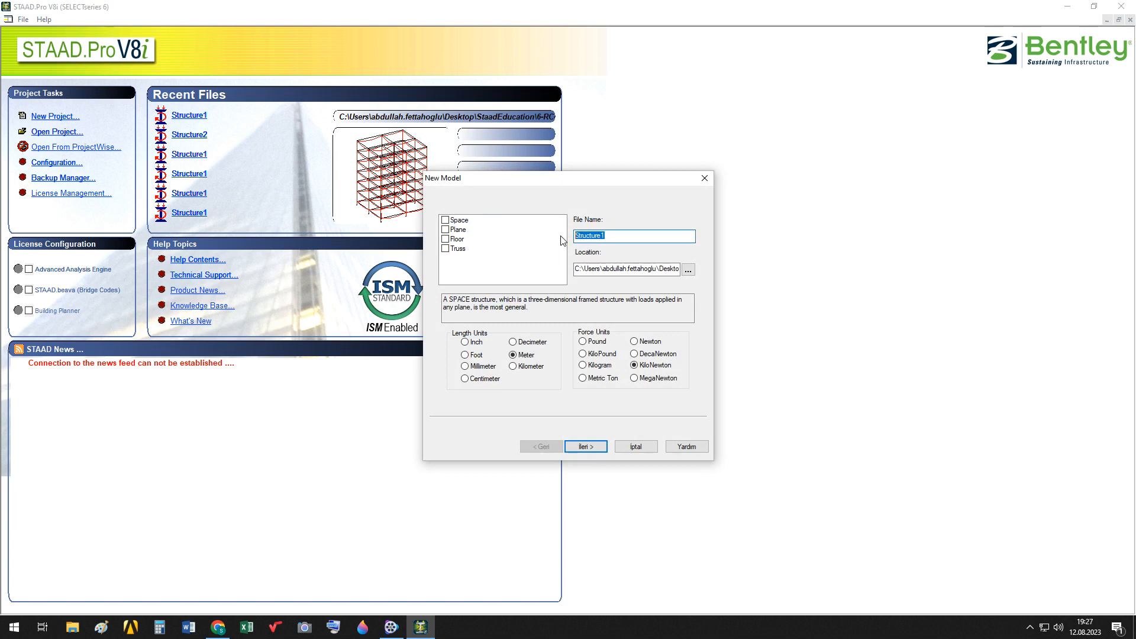
pyautogui.press('BackSpace')
pyautogui.write('Introduct')
pyautogui.click(685, 269)
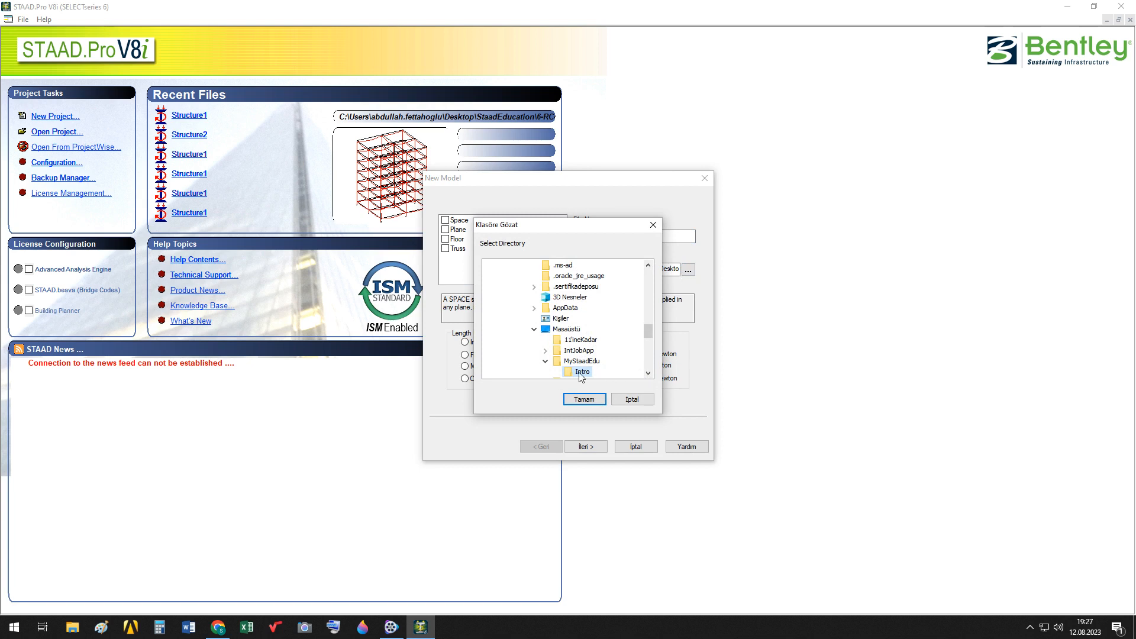
pyautogui.click(594, 400)
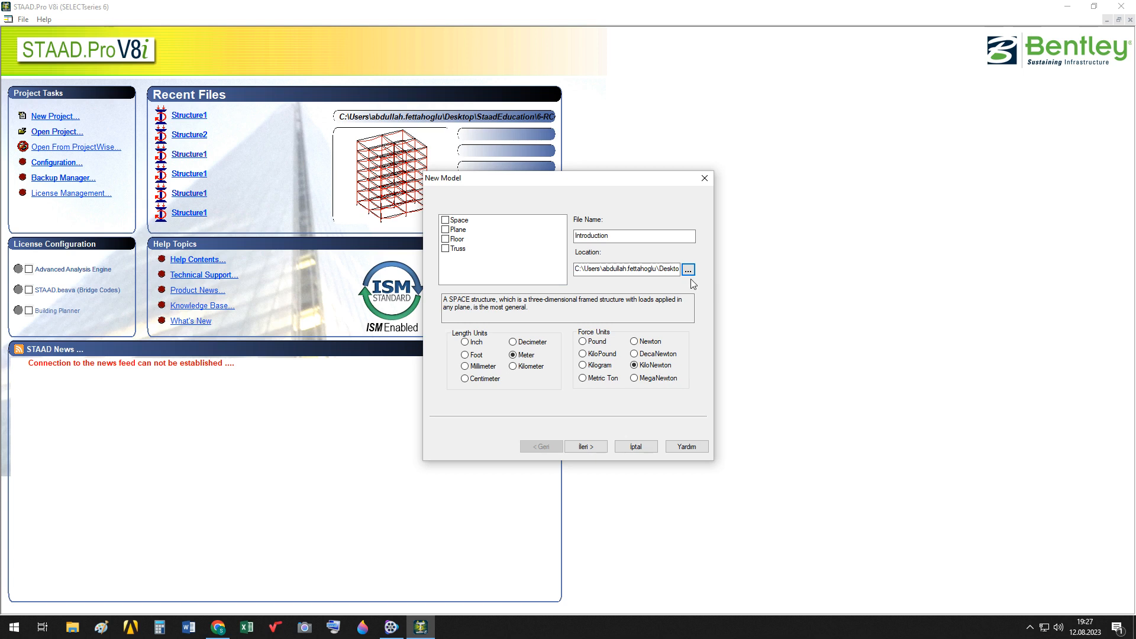
# Step: Shorten the new model's file name to Intro
pyautogui.click(625, 236)
pyautogui.press('BackSpace')
pyautogui.press('BackSpace')
pyautogui.press('BackSpace')
pyautogui.press('BackSpace')
pyautogui.press('BackSpace')
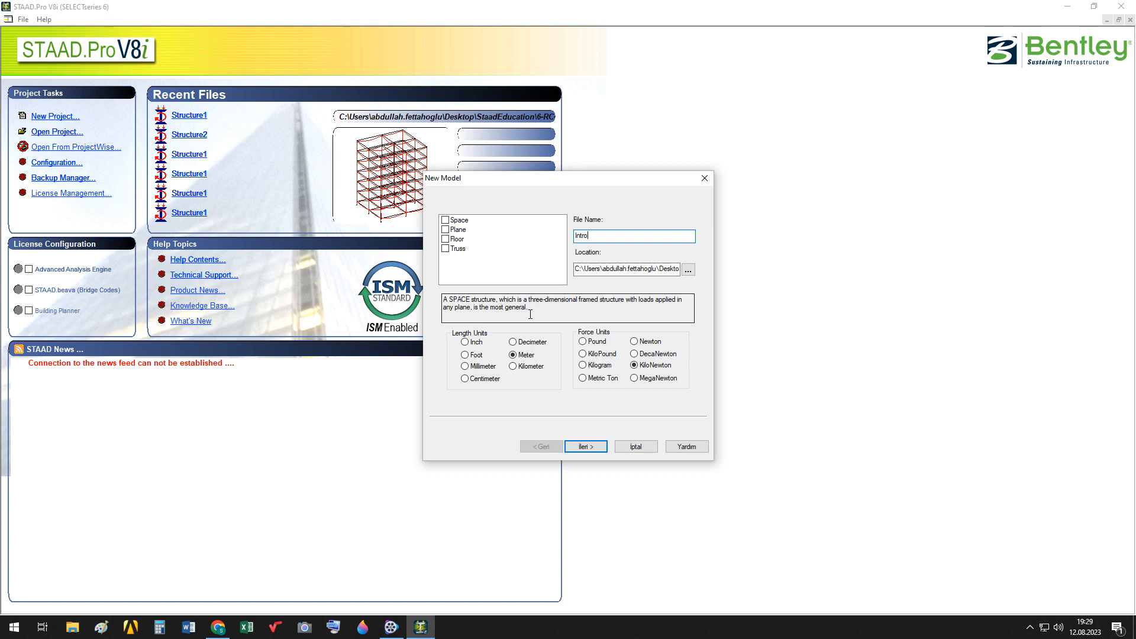
# Step: Read the descriptions of the Plane, Floor and Truss structure types
pyautogui.click(446, 230)
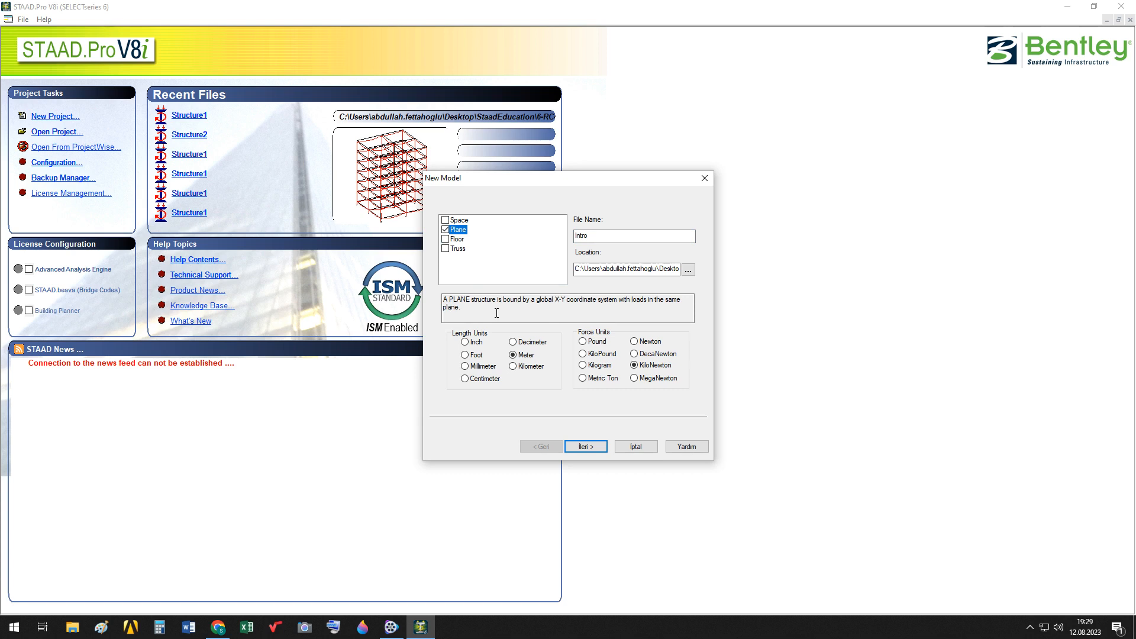
pyautogui.click(448, 240)
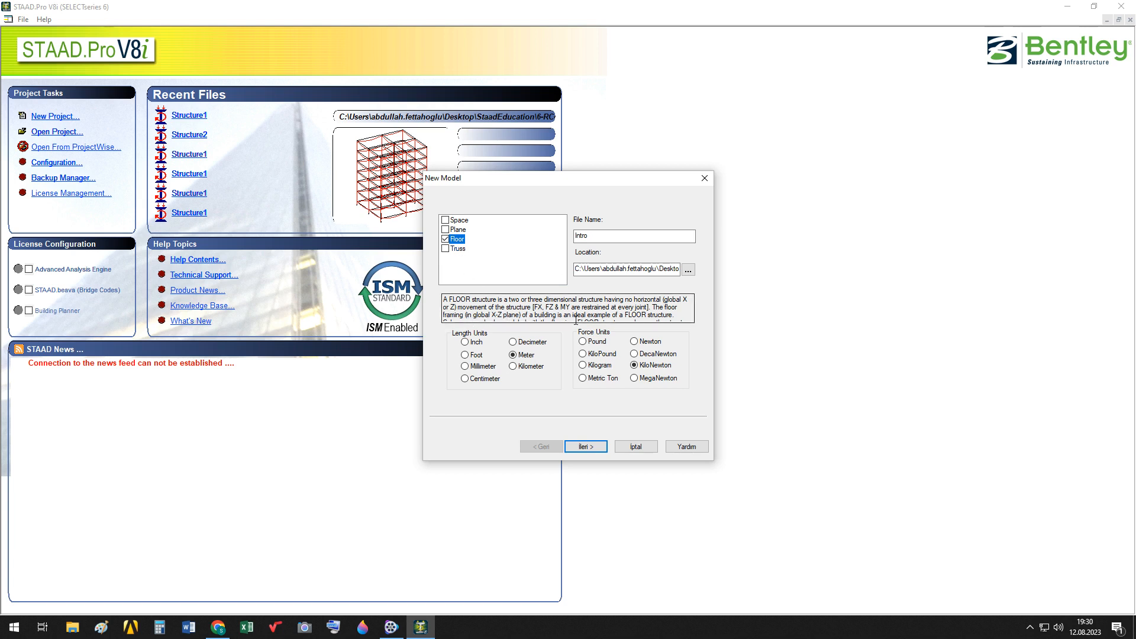
pyautogui.click(673, 314)
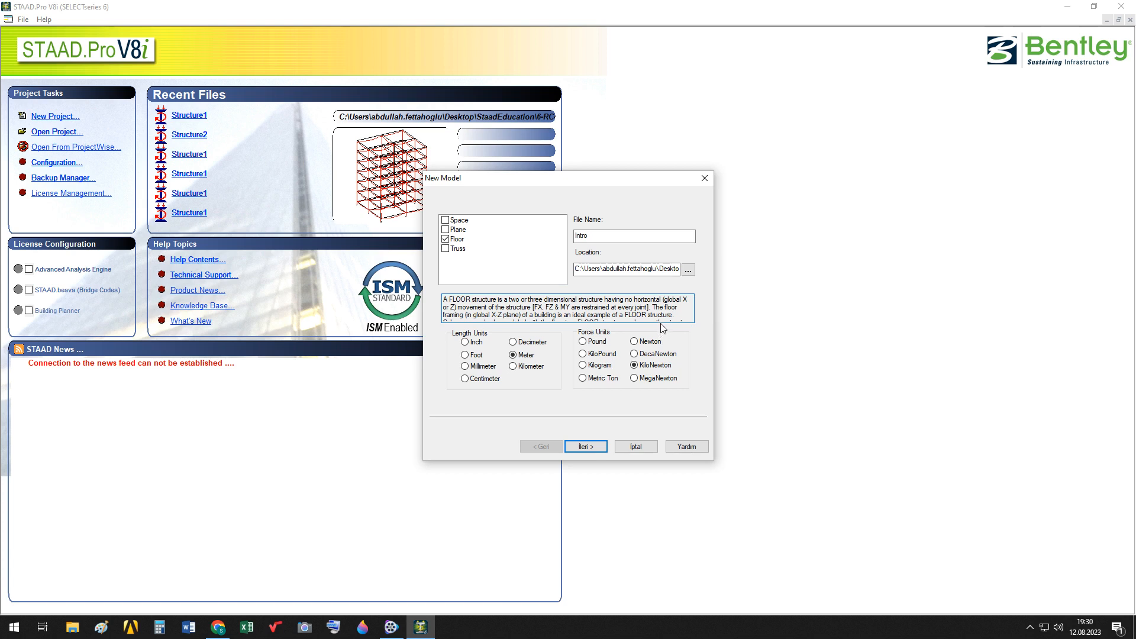
pyautogui.click(445, 249)
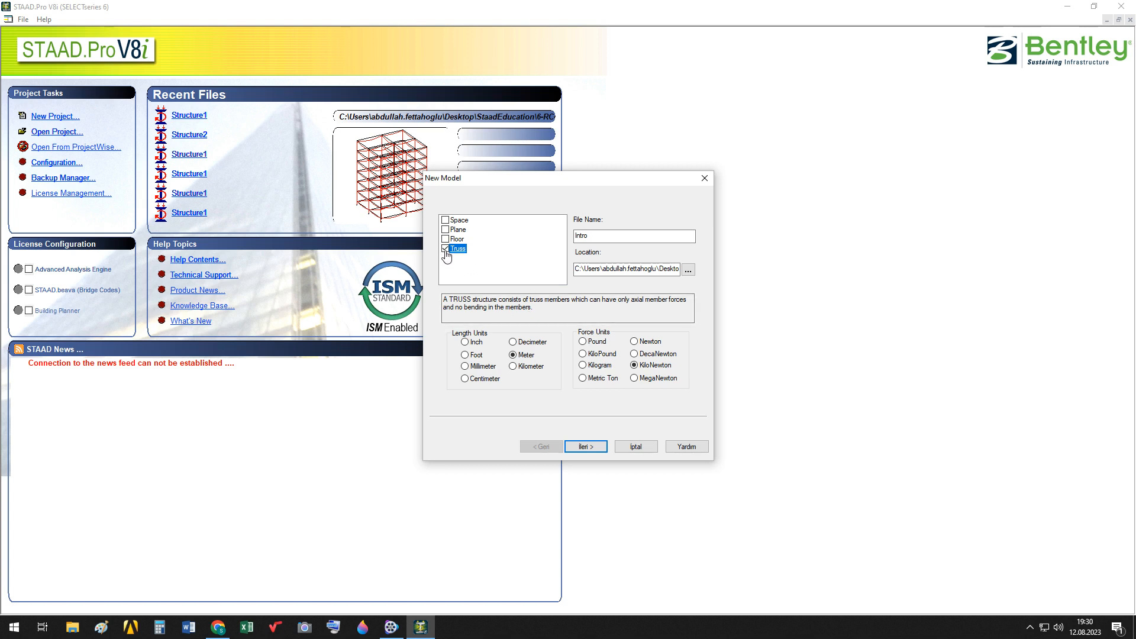
# Step: Set the Intro model to the Plane structure type and create it with Add Beam as the starting mode
pyautogui.click(446, 229)
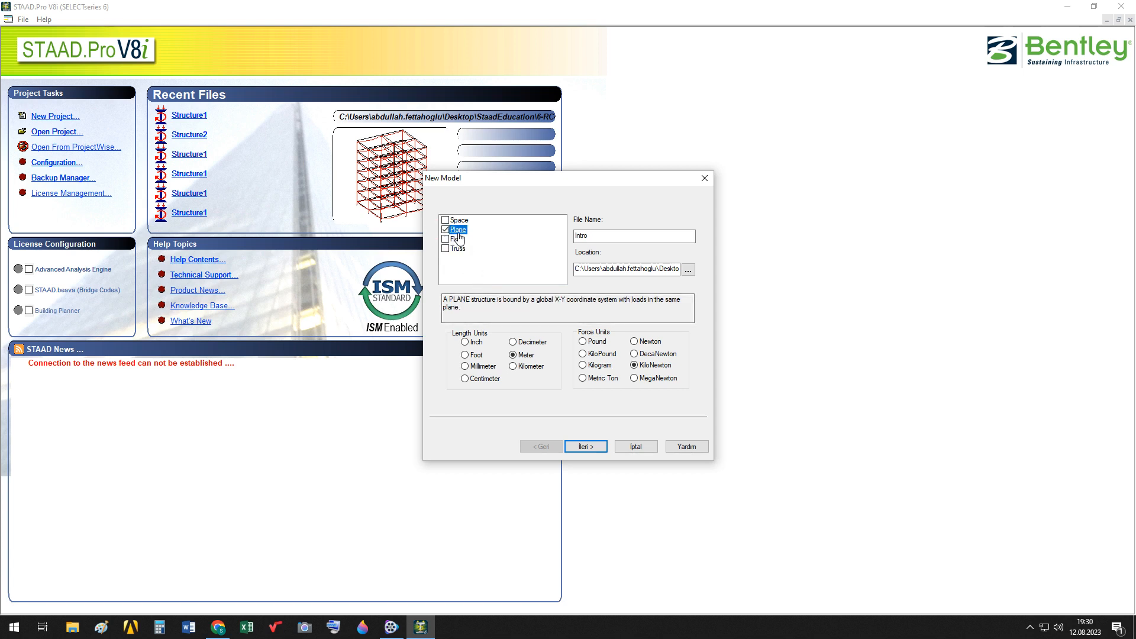
pyautogui.click(586, 447)
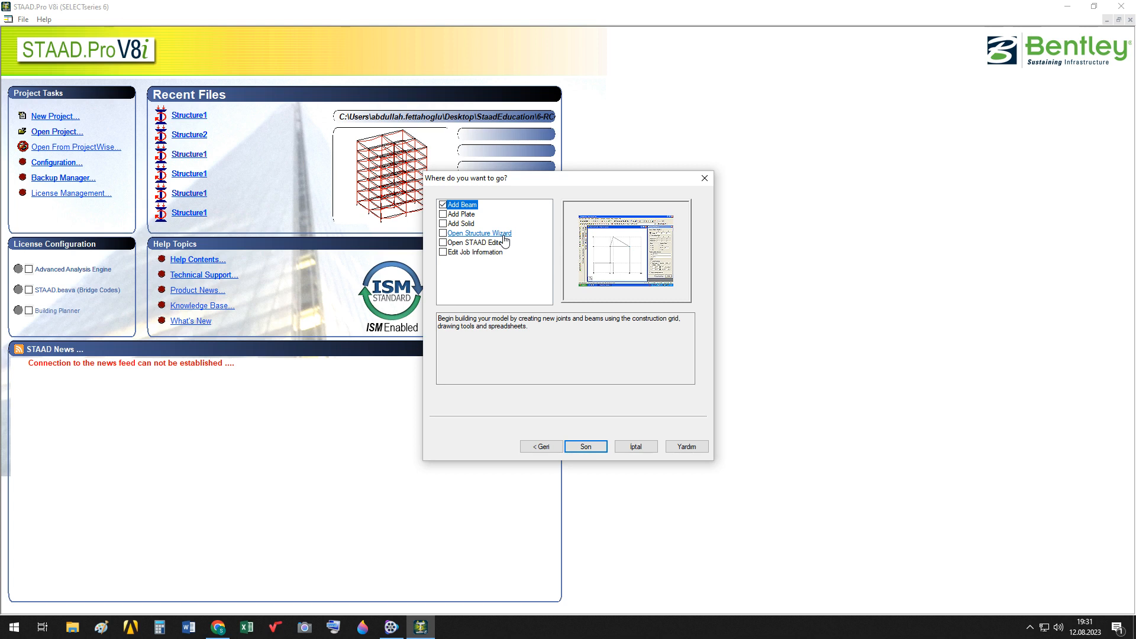
pyautogui.click(442, 205)
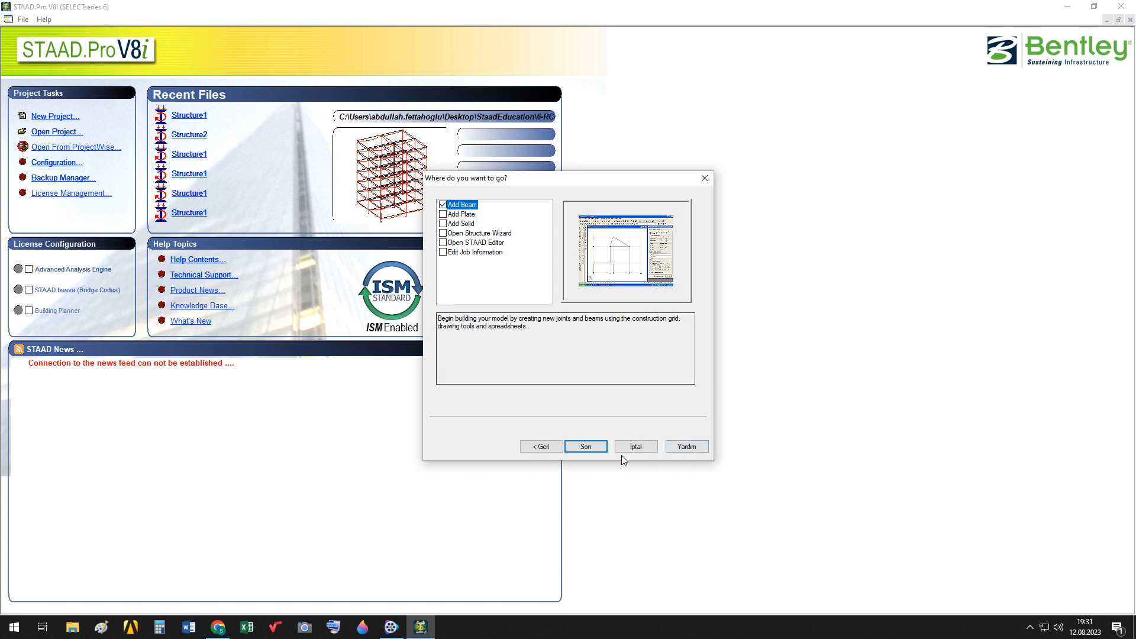
pyautogui.click(587, 450)
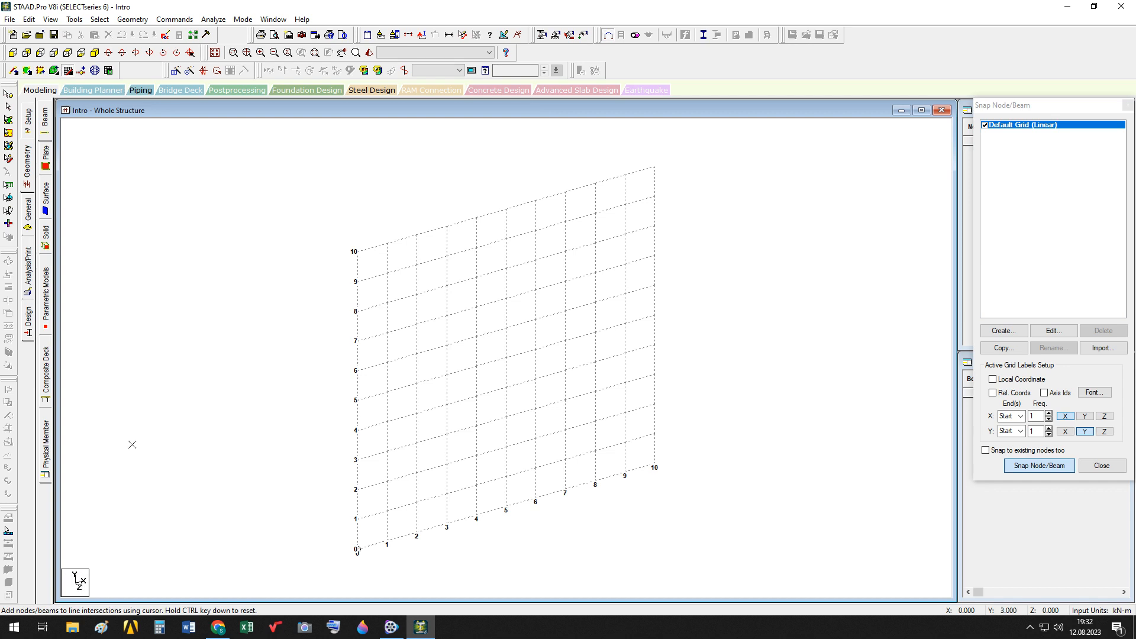
pyautogui.click(28, 70)
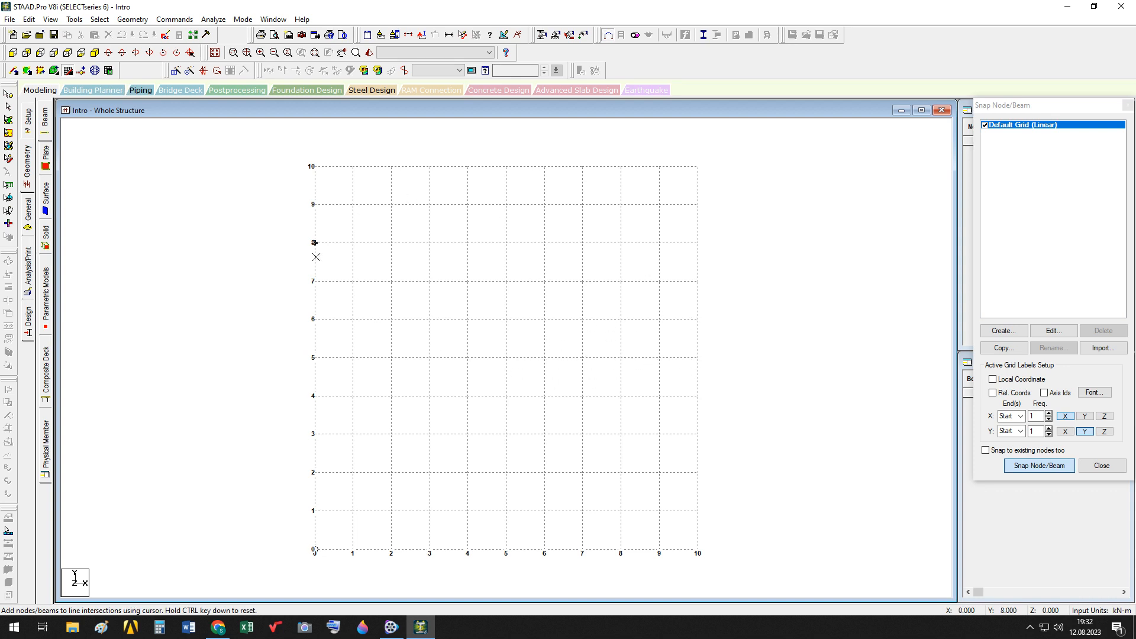
# Step: Review the Add Plate starting option for another new model, and cancel the new model setup
pyautogui.click(10, 19)
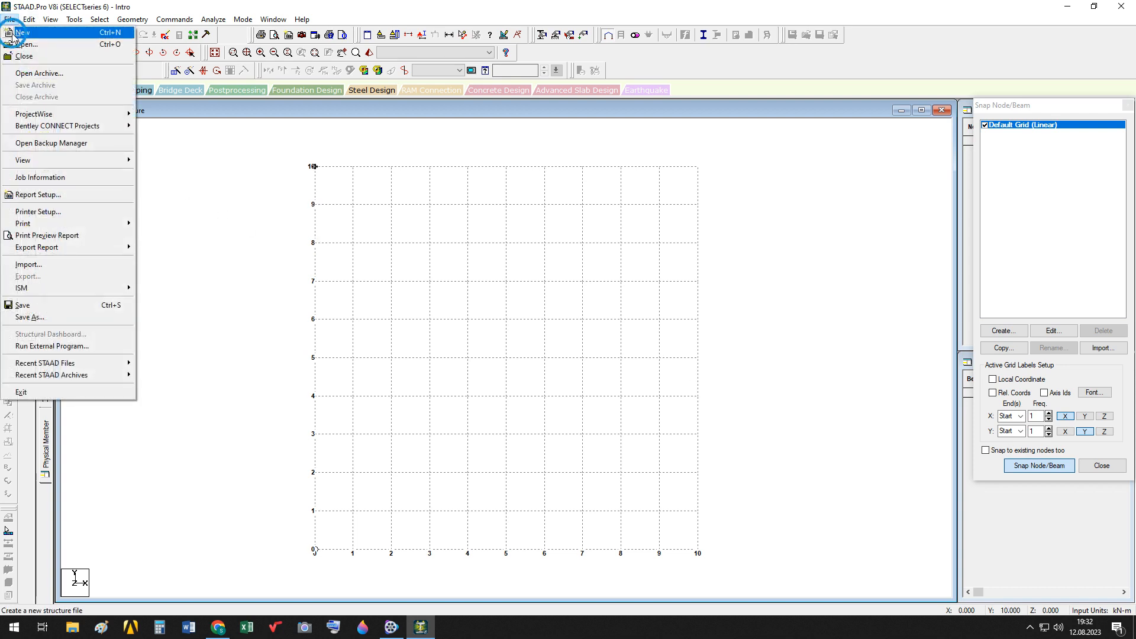
pyautogui.click(18, 33)
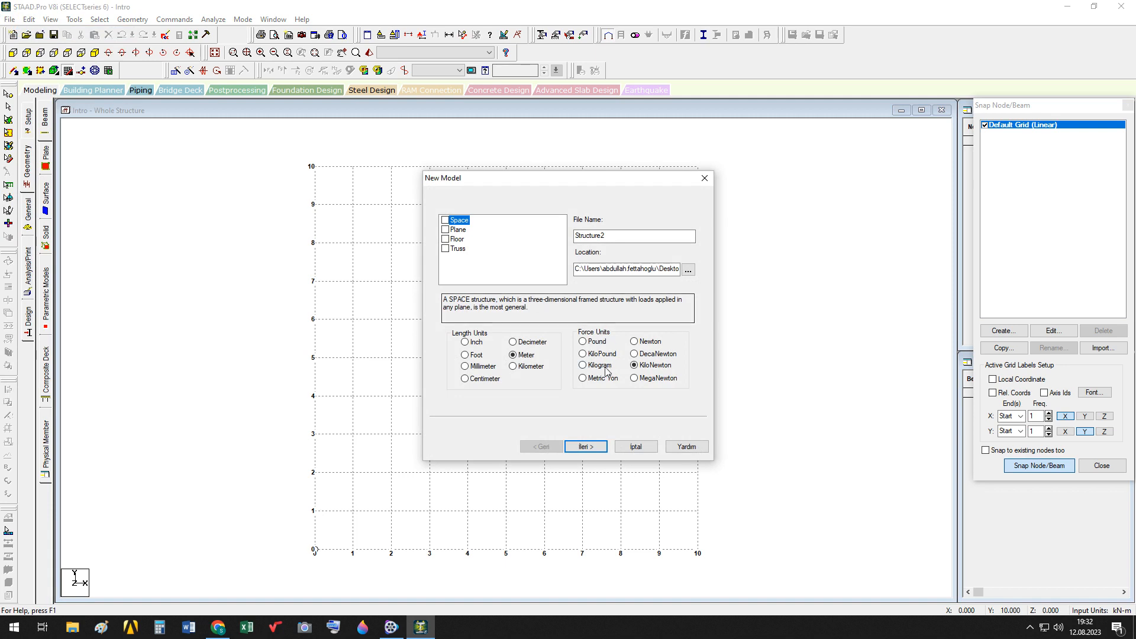
pyautogui.click(587, 447)
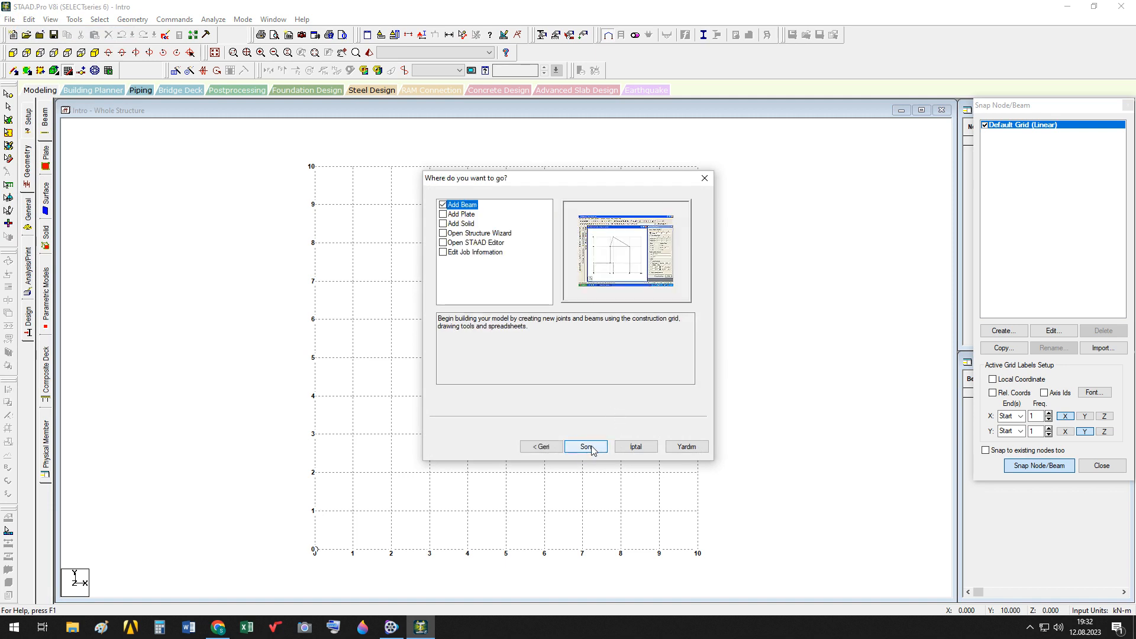
pyautogui.click(443, 216)
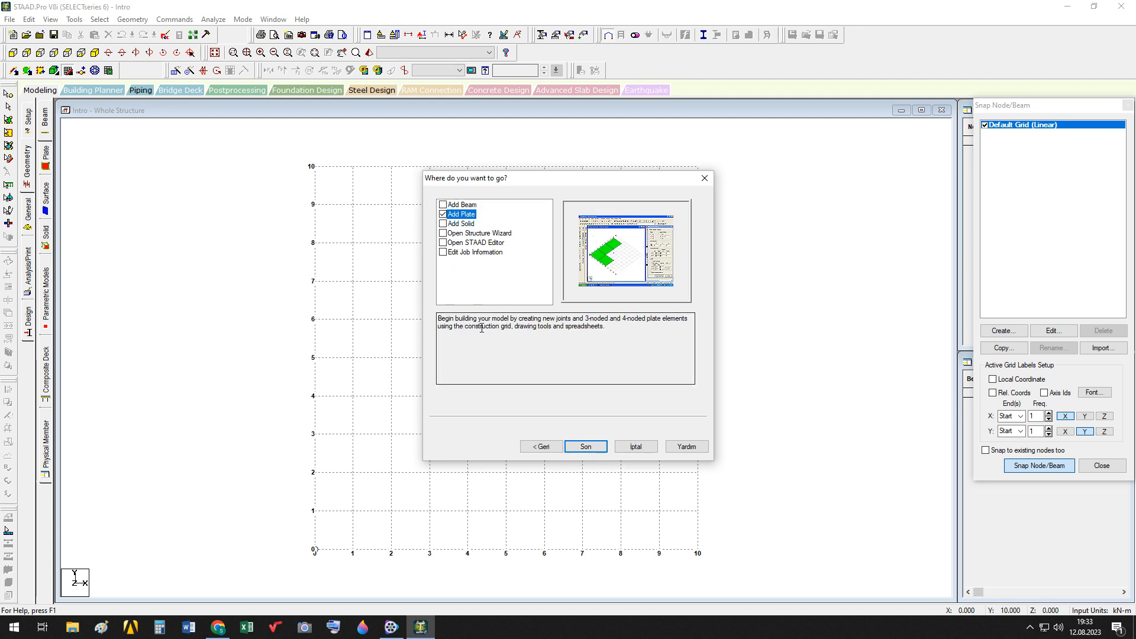
pyautogui.click(640, 446)
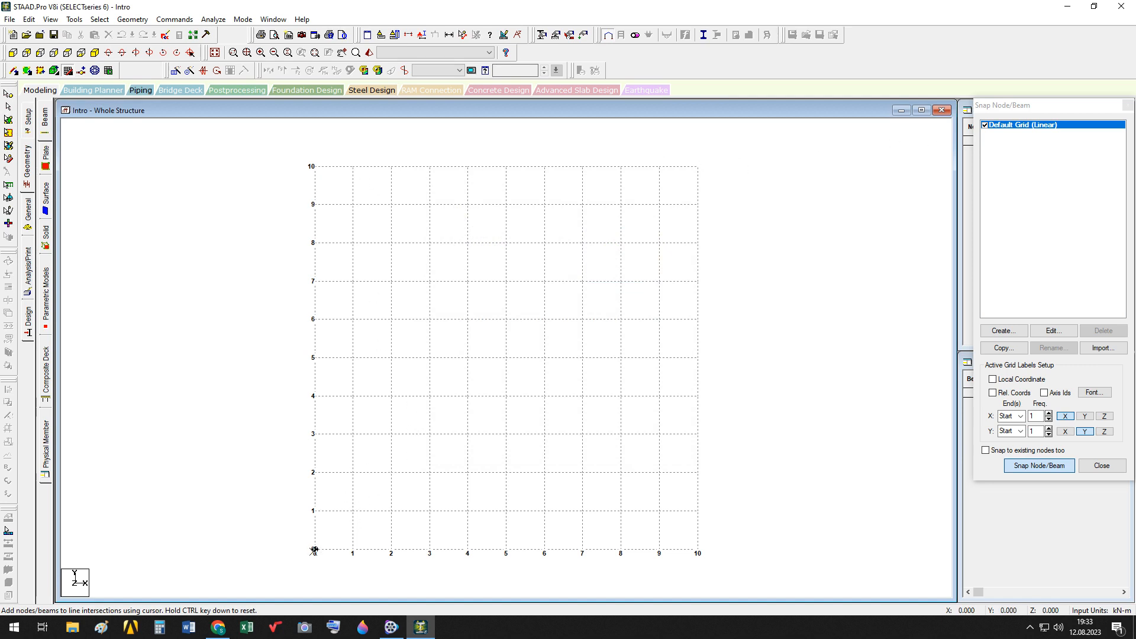
# Step: Draw a three-beam portal frame on the grid through (0,0), (0,4), (4,4) and (4,0), and close the snap grid
pyautogui.click(314, 550)
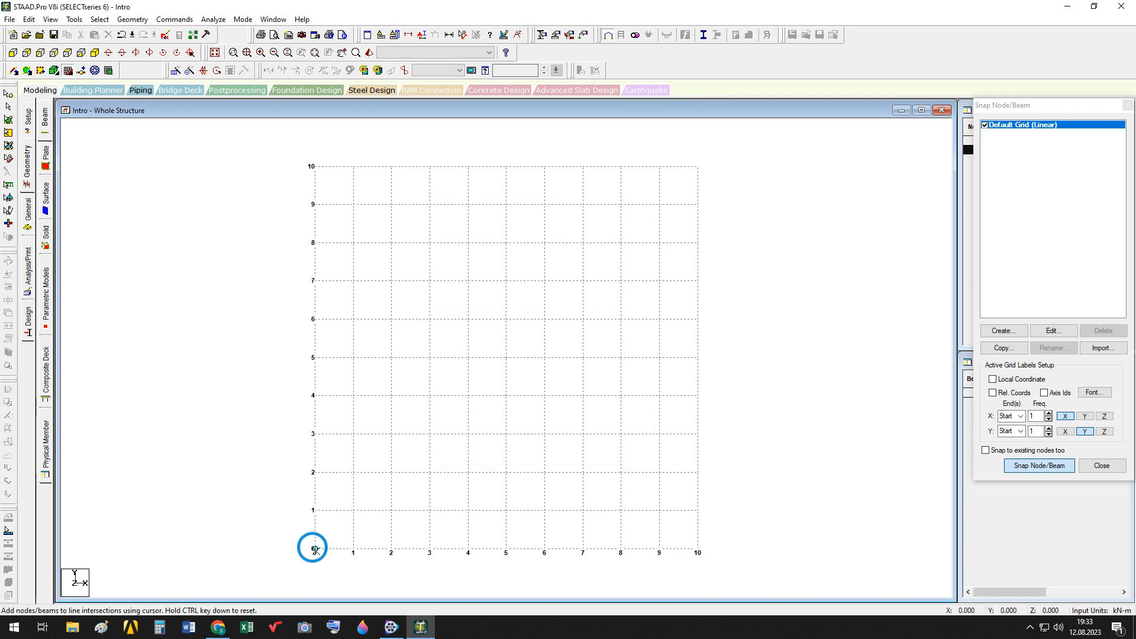
pyautogui.click(314, 396)
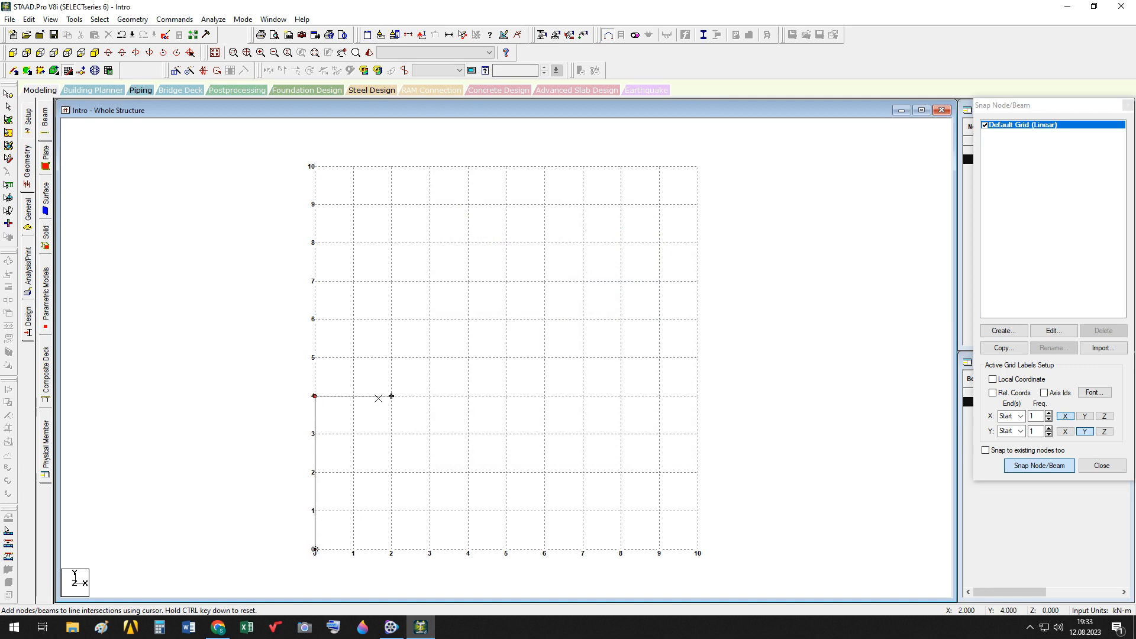
pyautogui.click(466, 395)
pyautogui.click(467, 550)
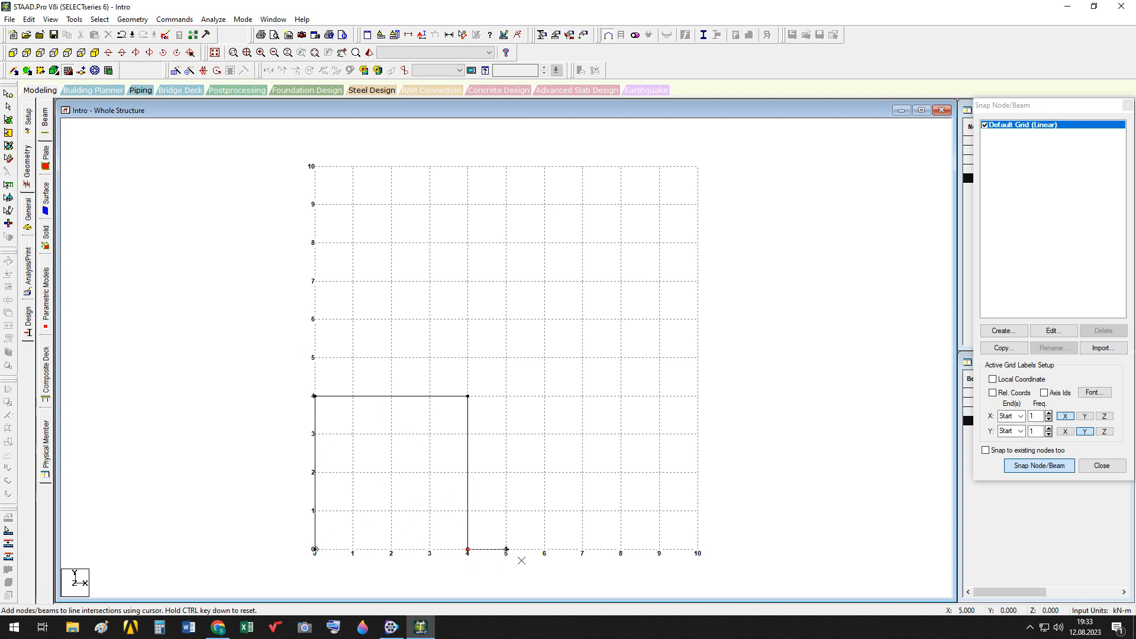
pyautogui.press('Escape')
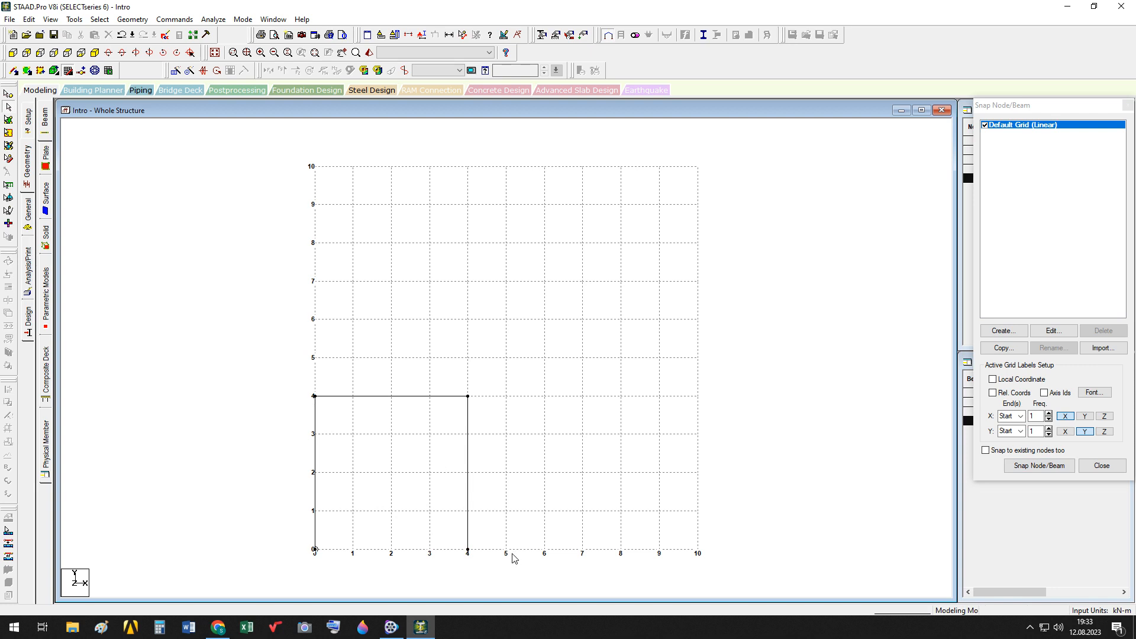
pyautogui.click(67, 72)
pyautogui.click(68, 71)
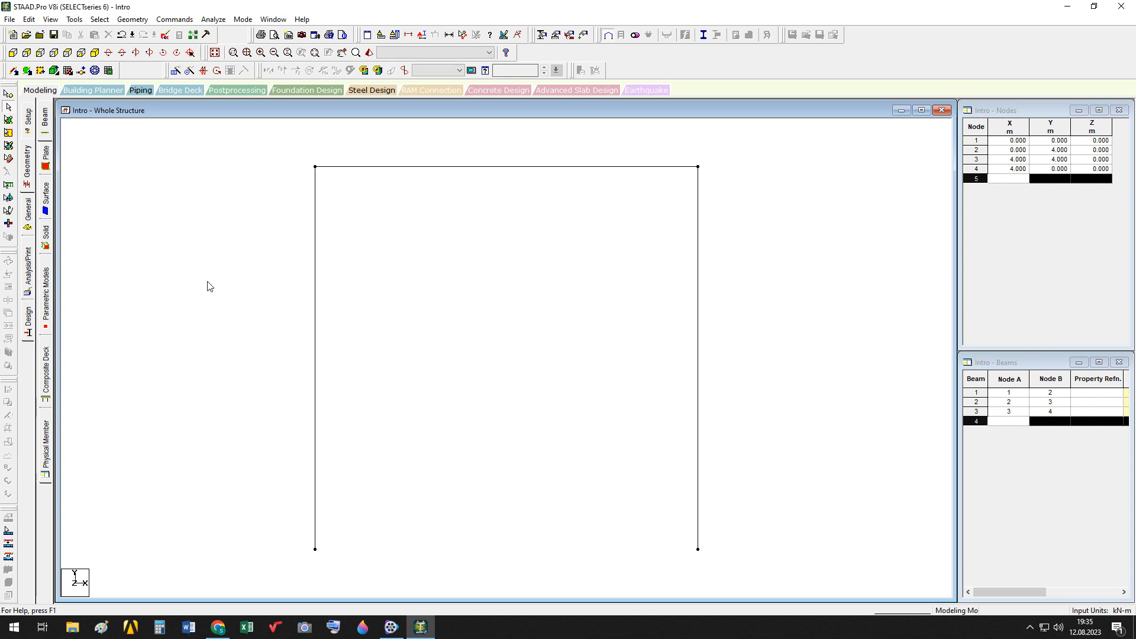
# Step: Discard the Intro changes and create a new Plane model named Structure2 with Add Plate as the starting mode
pyautogui.click(16, 22)
pyautogui.click(24, 26)
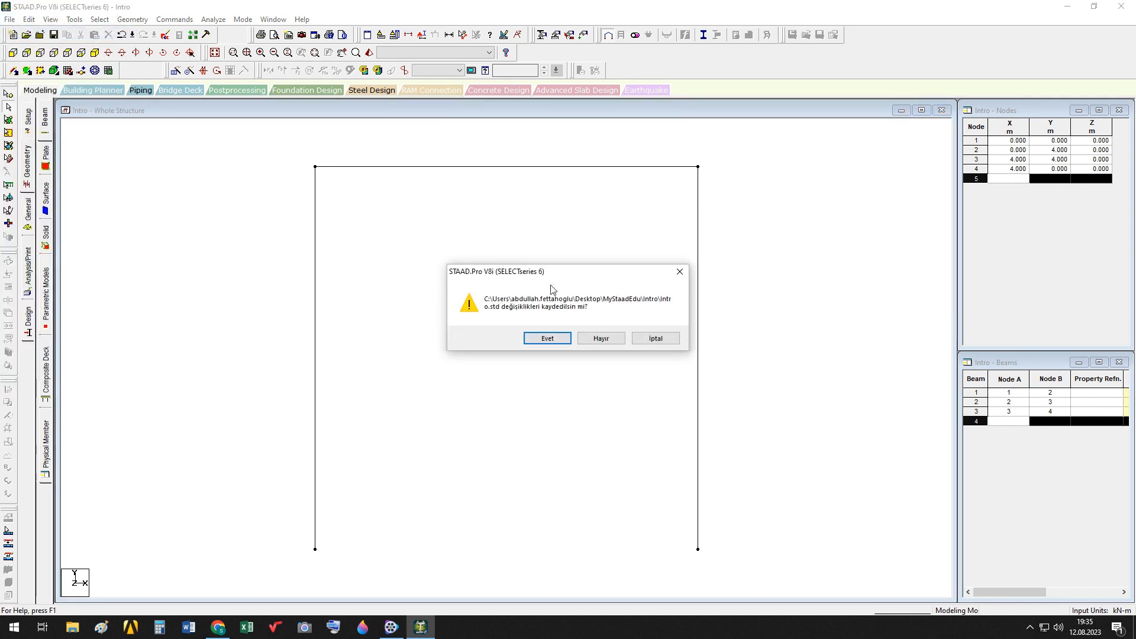
pyautogui.click(597, 337)
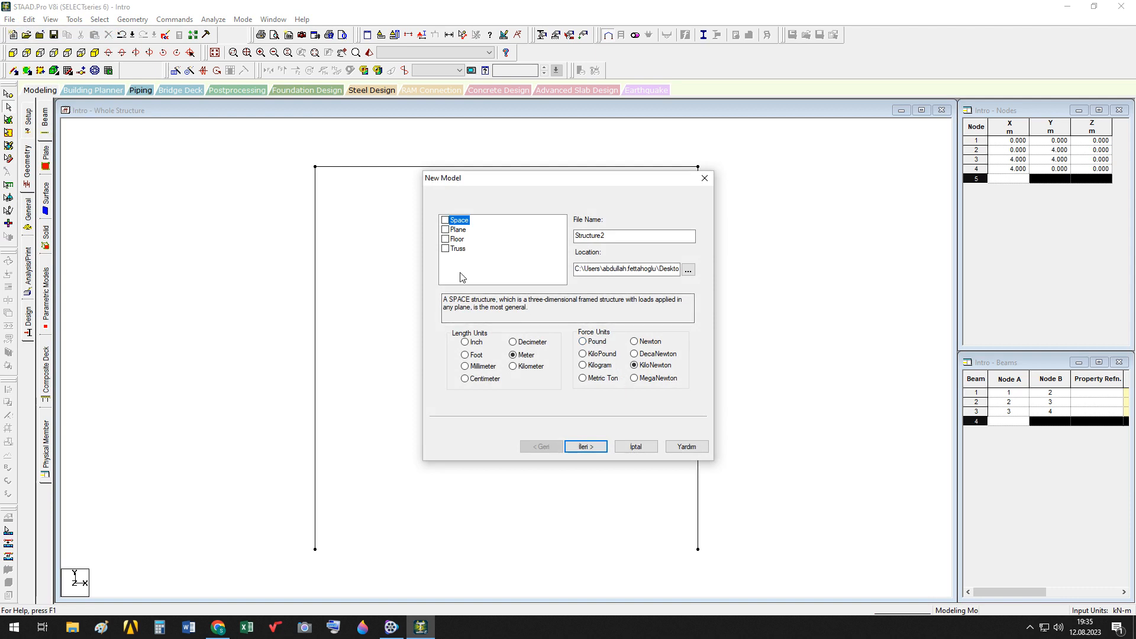
pyautogui.click(445, 231)
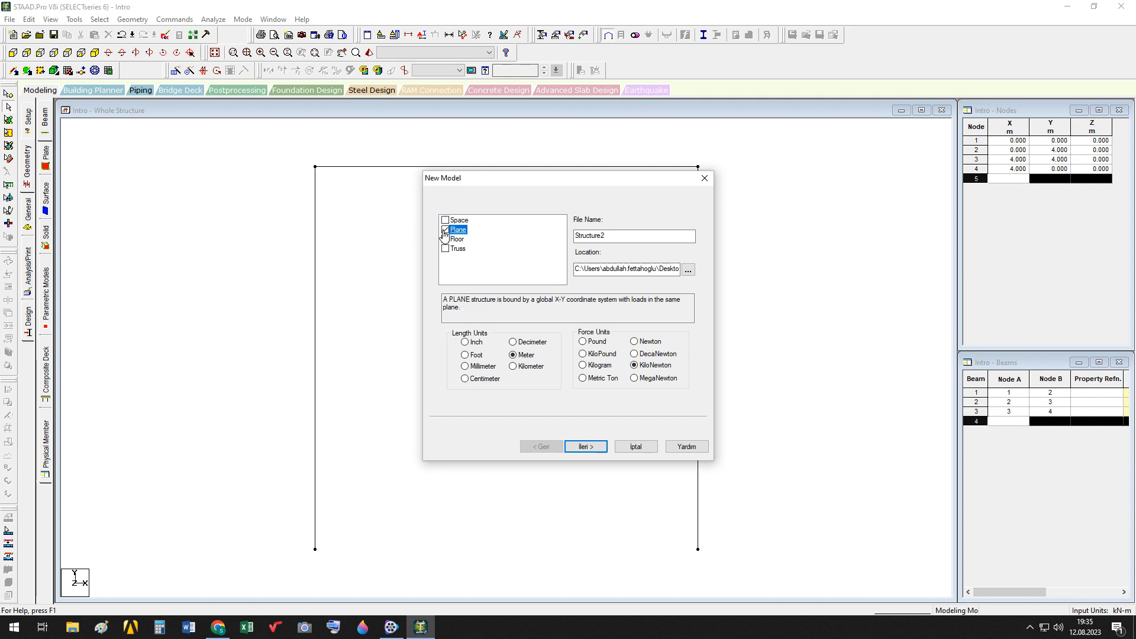
pyautogui.click(601, 451)
pyautogui.click(444, 214)
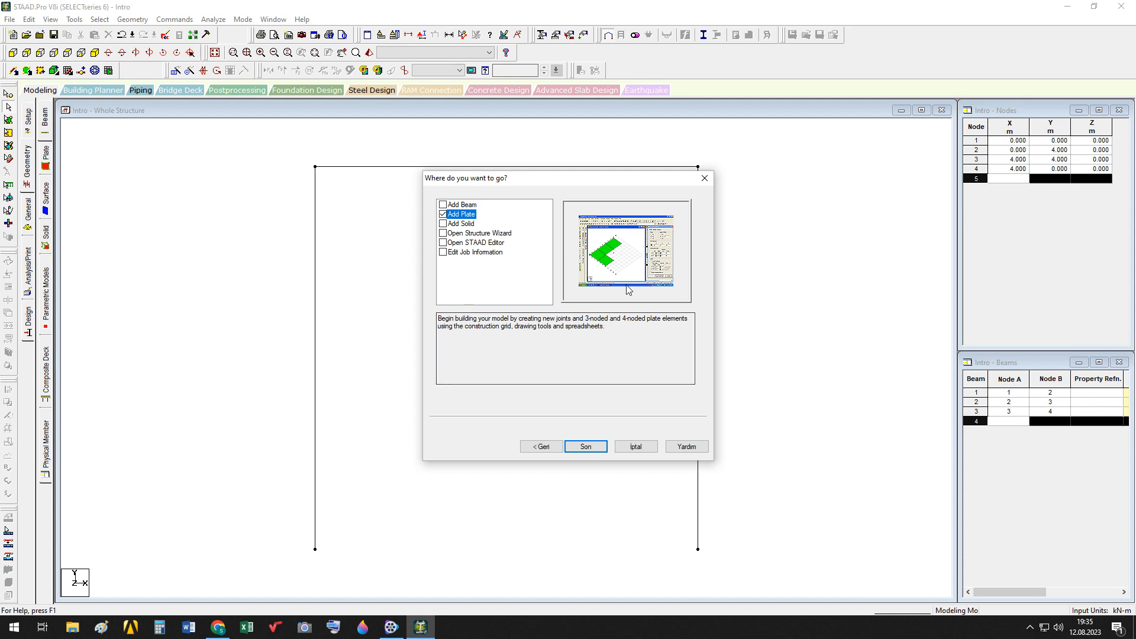
pyautogui.click(592, 446)
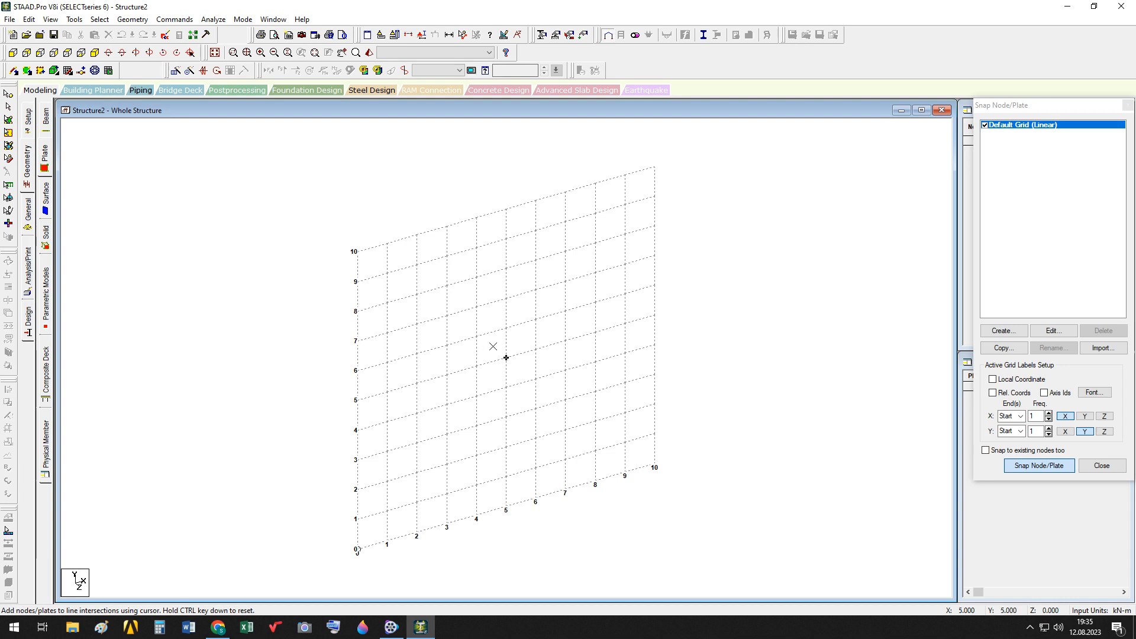
# Step: Switch to snapping beams and draw a closed rectangular frame through (0,0), (0,4), (3,4) and (3,0)
pyautogui.click(68, 71)
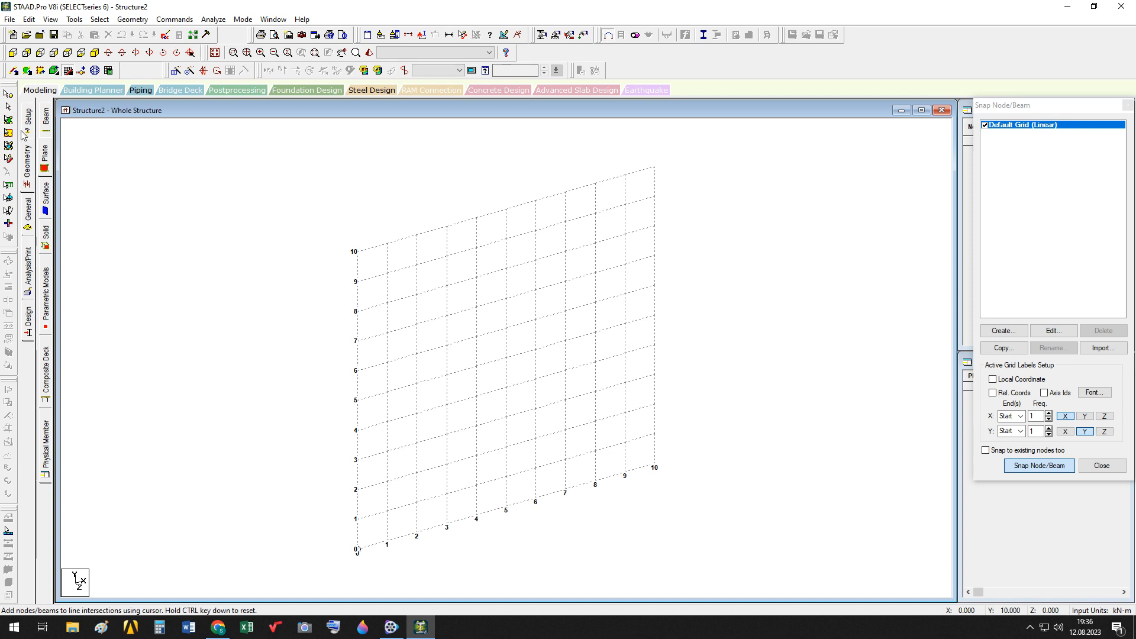
pyautogui.click(357, 549)
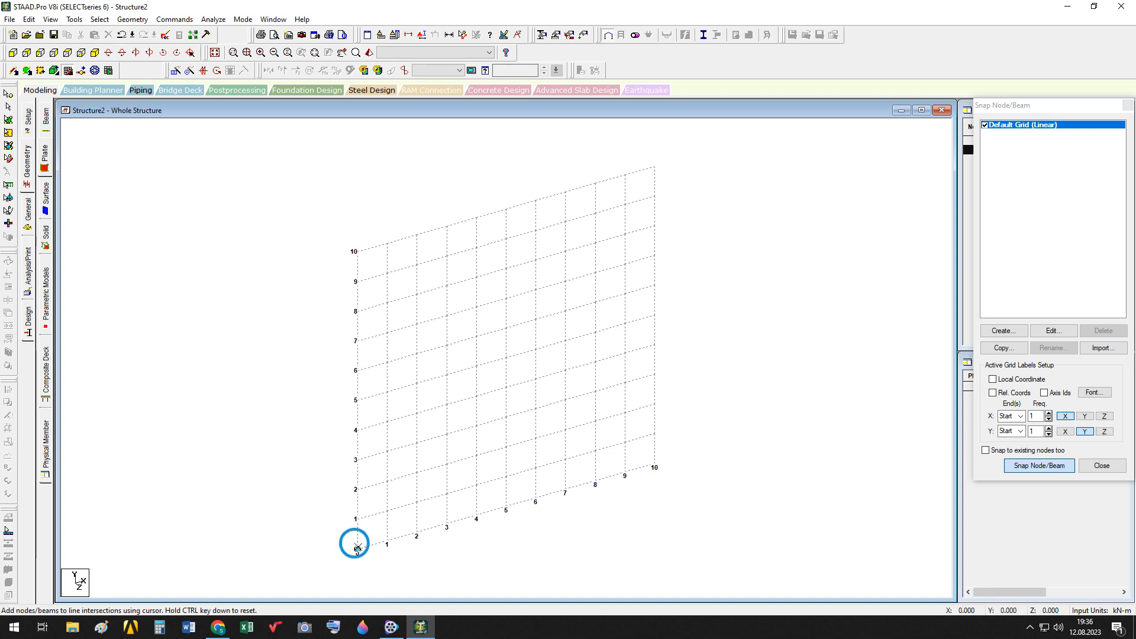
pyautogui.click(357, 430)
pyautogui.click(446, 405)
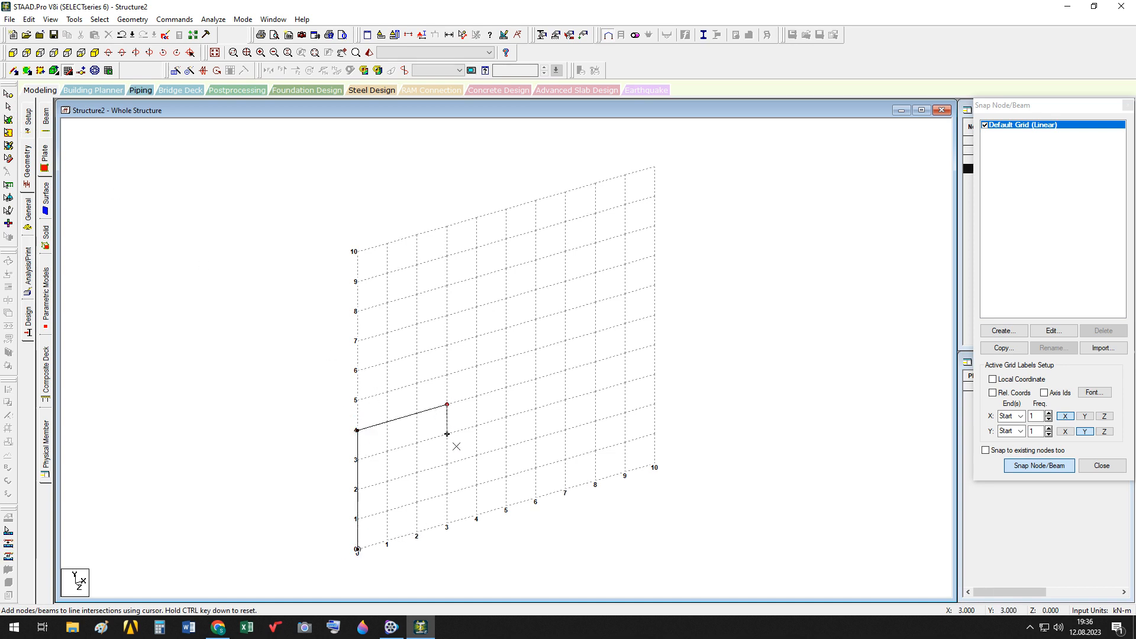
pyautogui.click(447, 524)
pyautogui.click(358, 549)
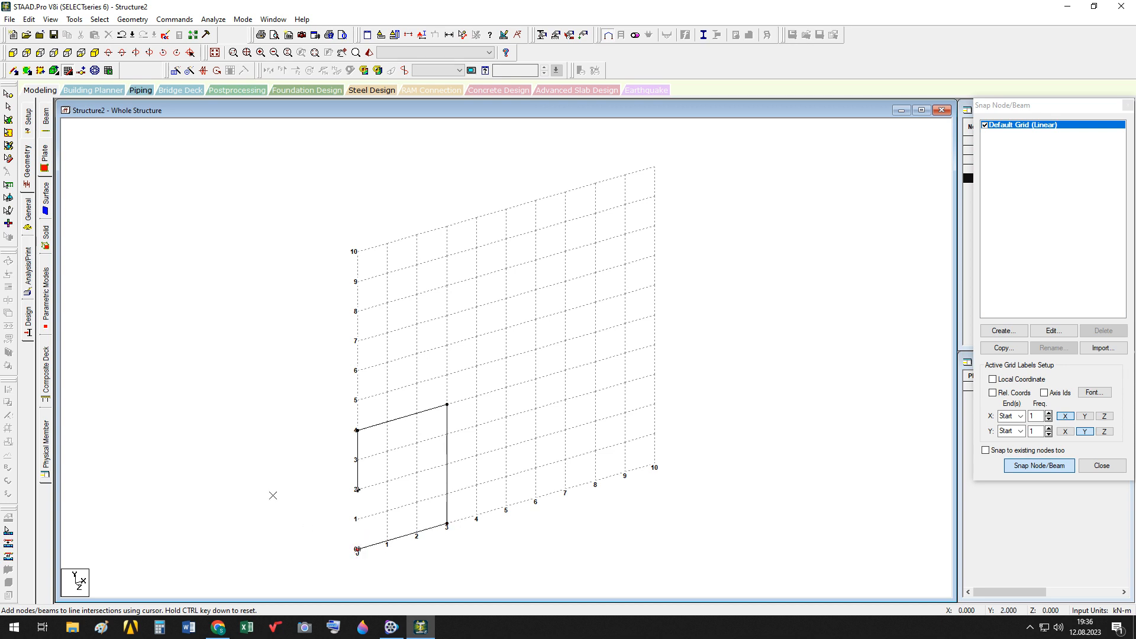
pyautogui.press('Escape')
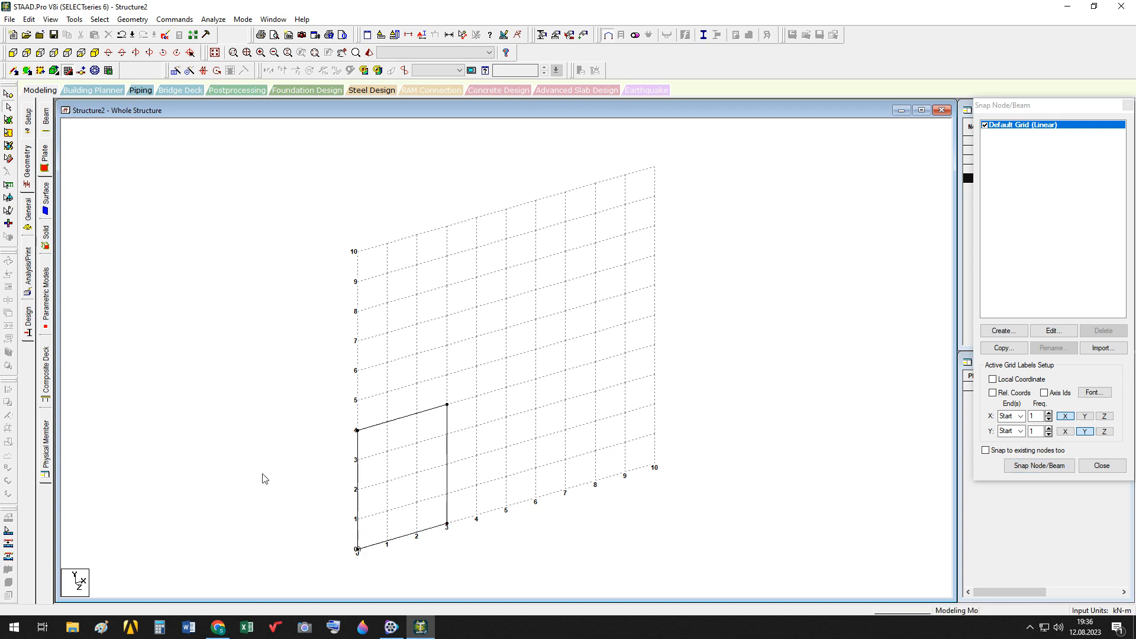
# Step: Inspect the geometry details of the frame's top beam, and deselect it
pyautogui.doubleClick(416, 418)
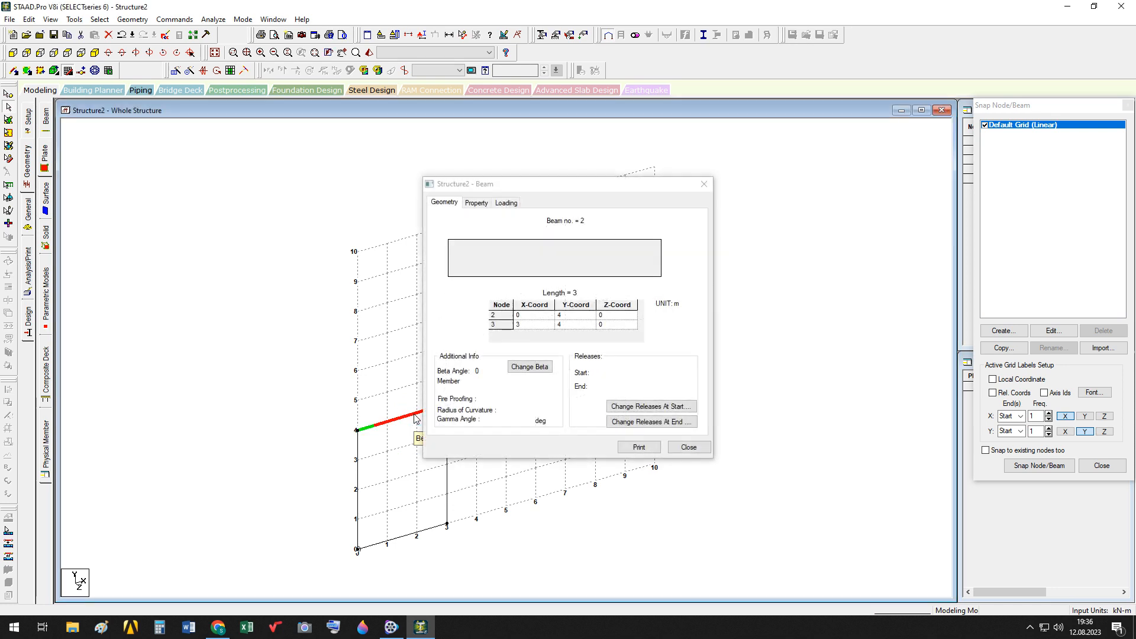
pyautogui.click(689, 447)
pyautogui.click(213, 372)
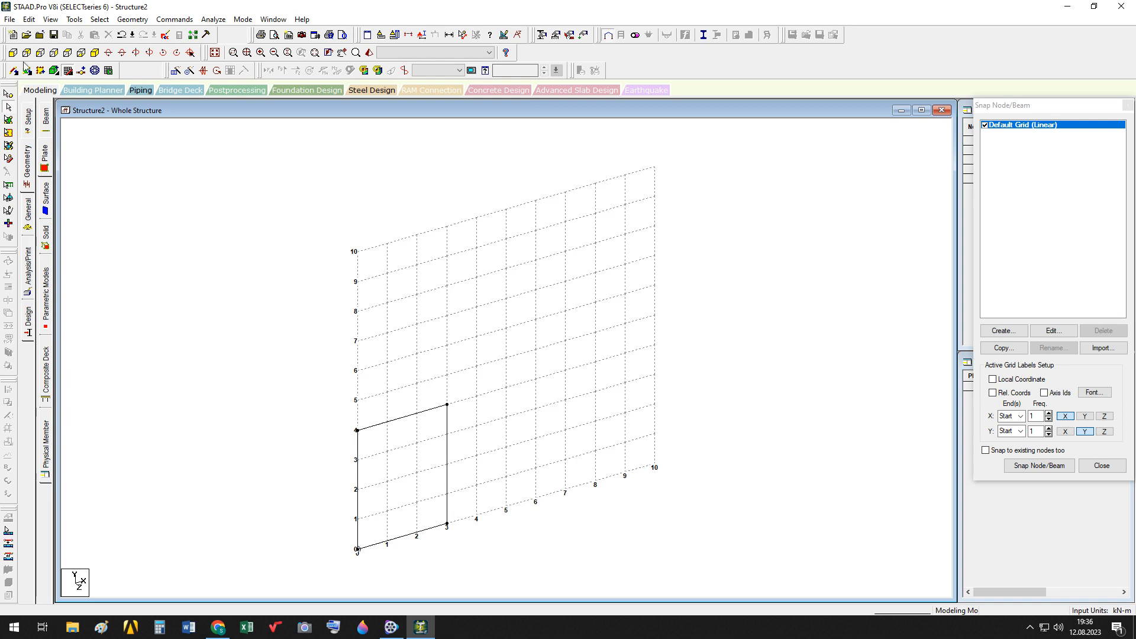
# Step: Discard the Structure2 changes and start a new Plane model named Structure3, proceeding to the starting mode choice
pyautogui.click(9, 19)
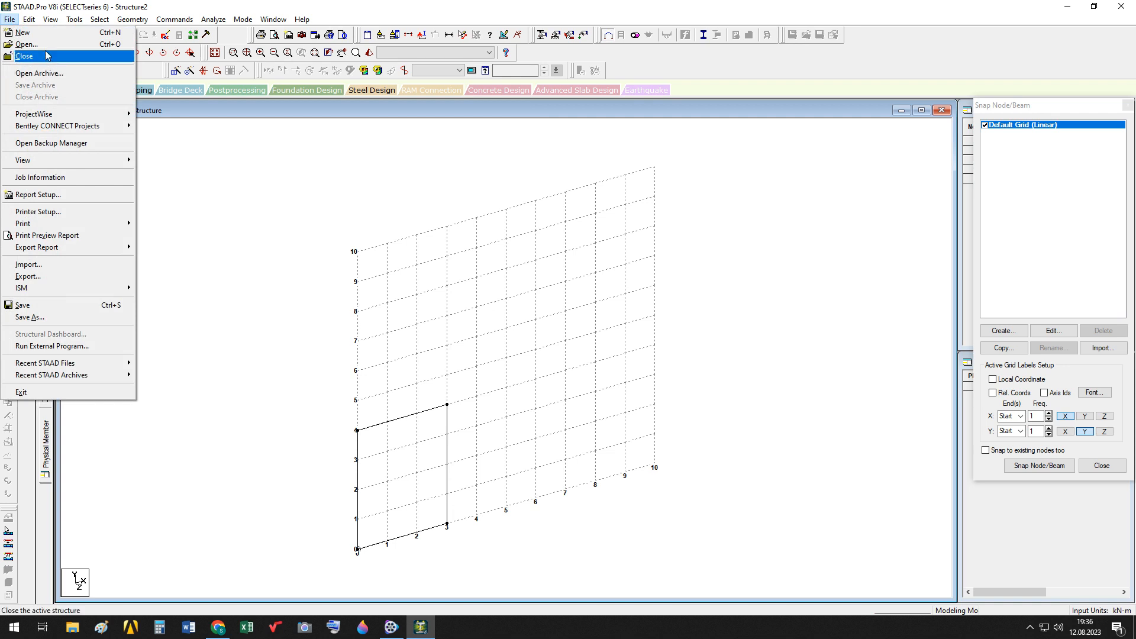
pyautogui.click(38, 34)
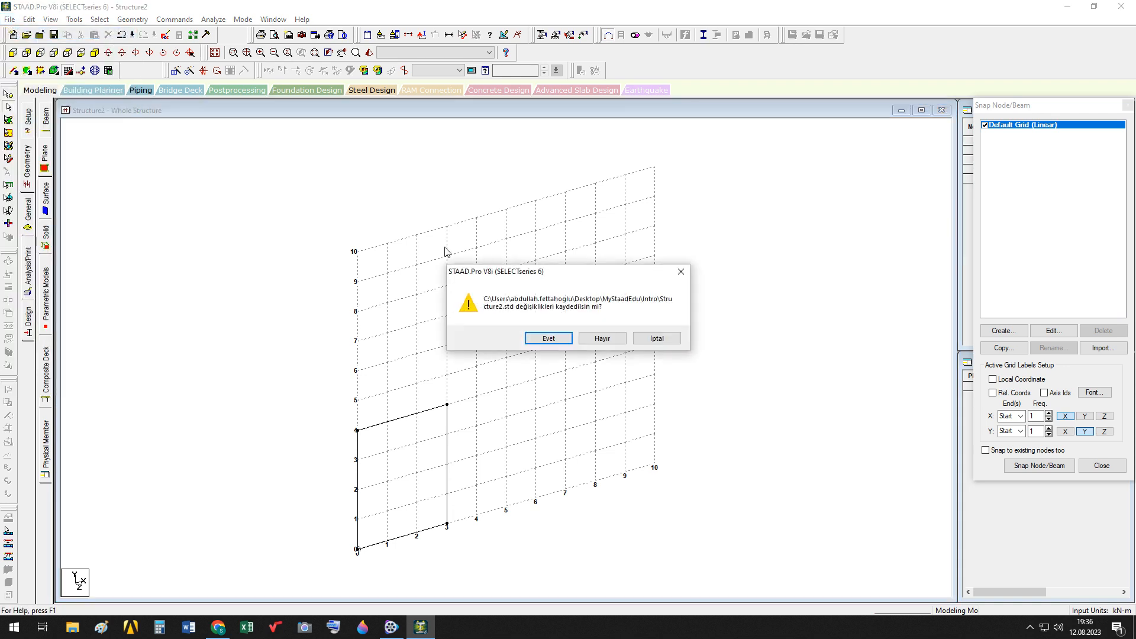
pyautogui.click(600, 339)
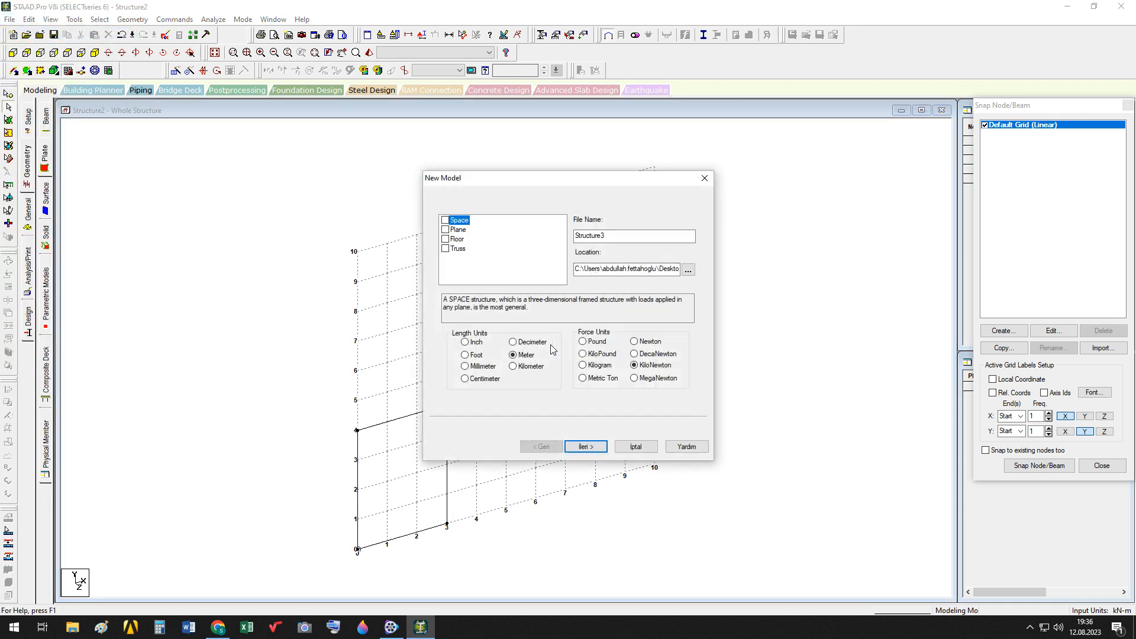
pyautogui.click(458, 230)
pyautogui.click(592, 447)
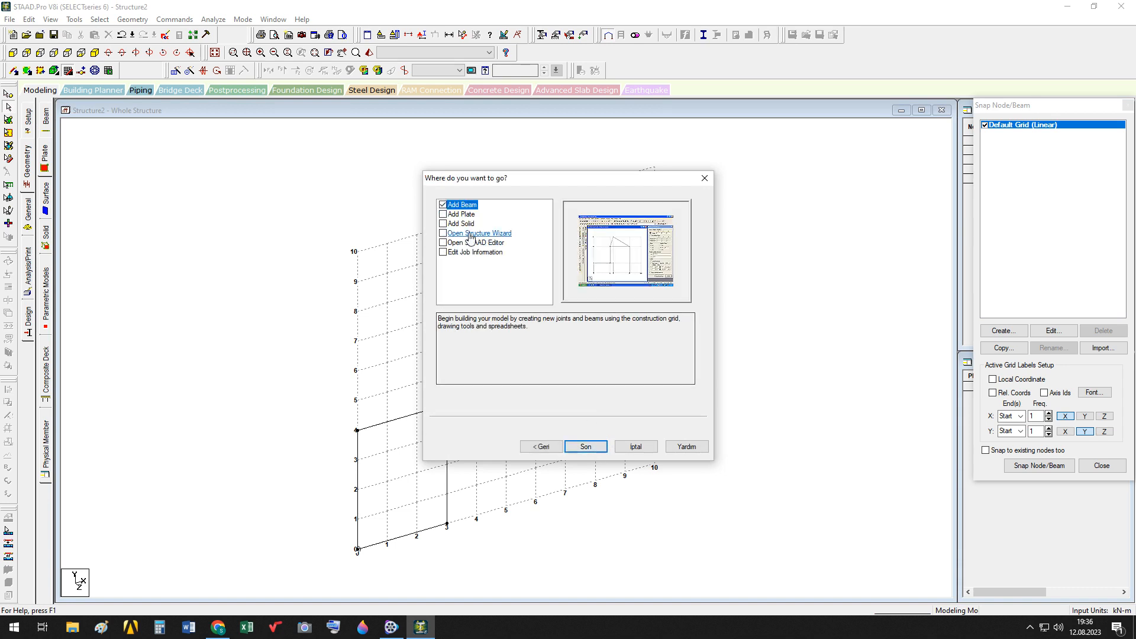
# Step: Compare the descriptions of the Add Beam and Add Plate starting modes for the new model
pyautogui.click(443, 205)
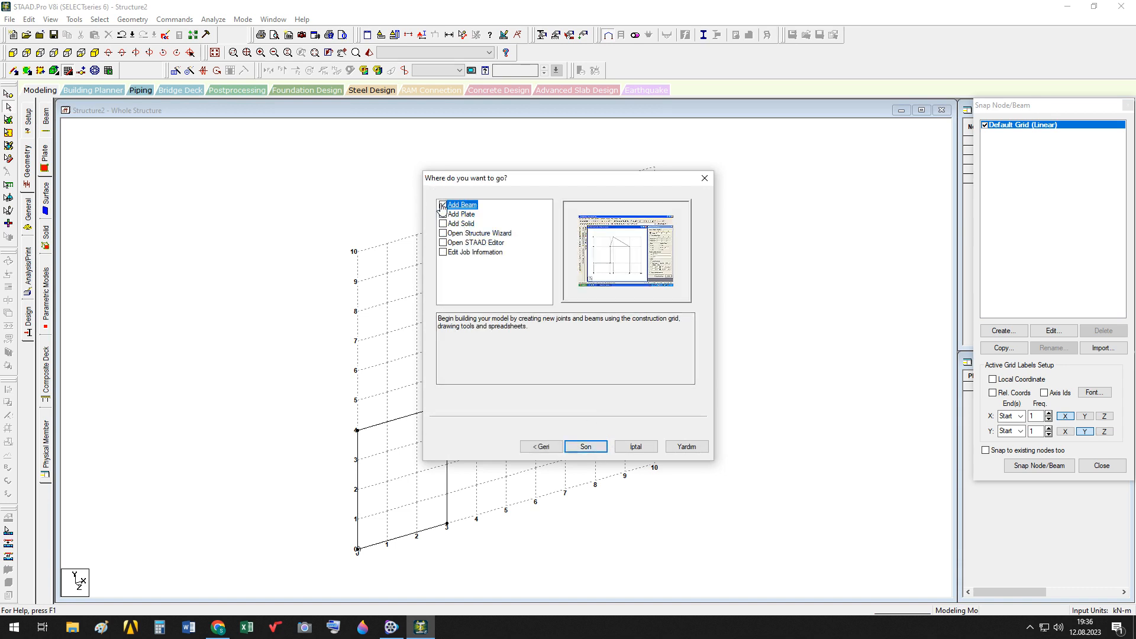
pyautogui.click(442, 205)
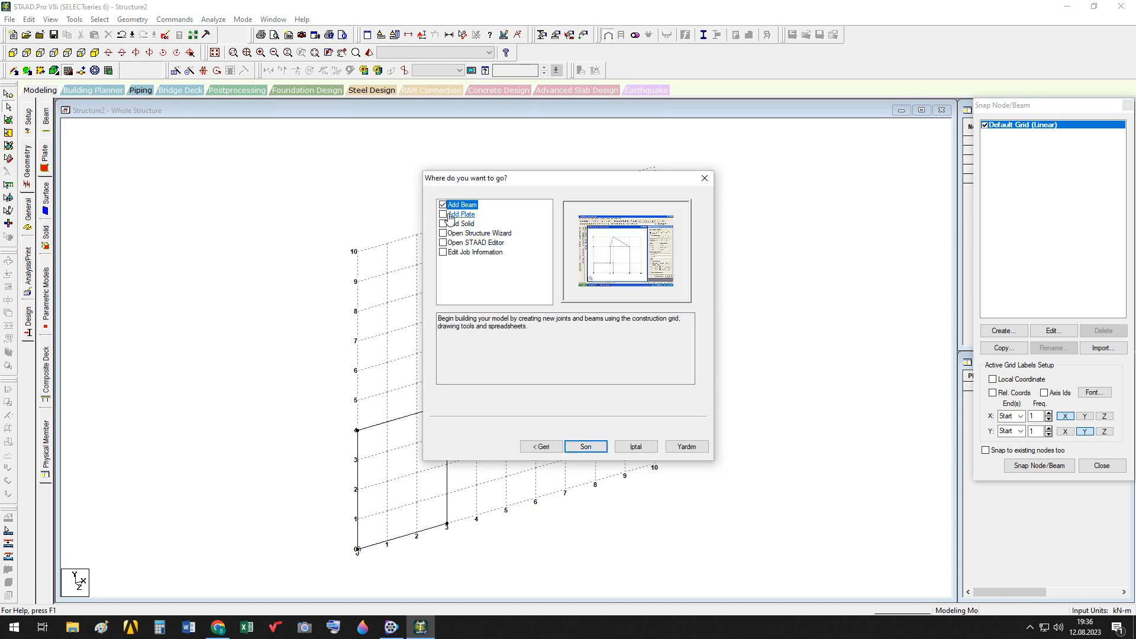
pyautogui.click(624, 319)
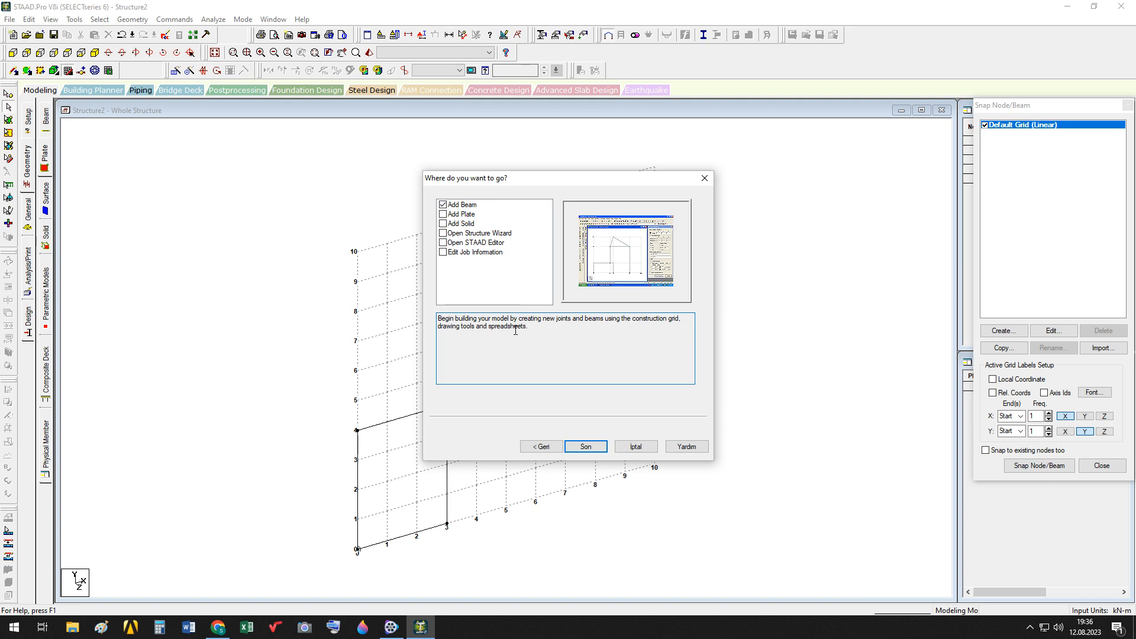
pyautogui.click(452, 214)
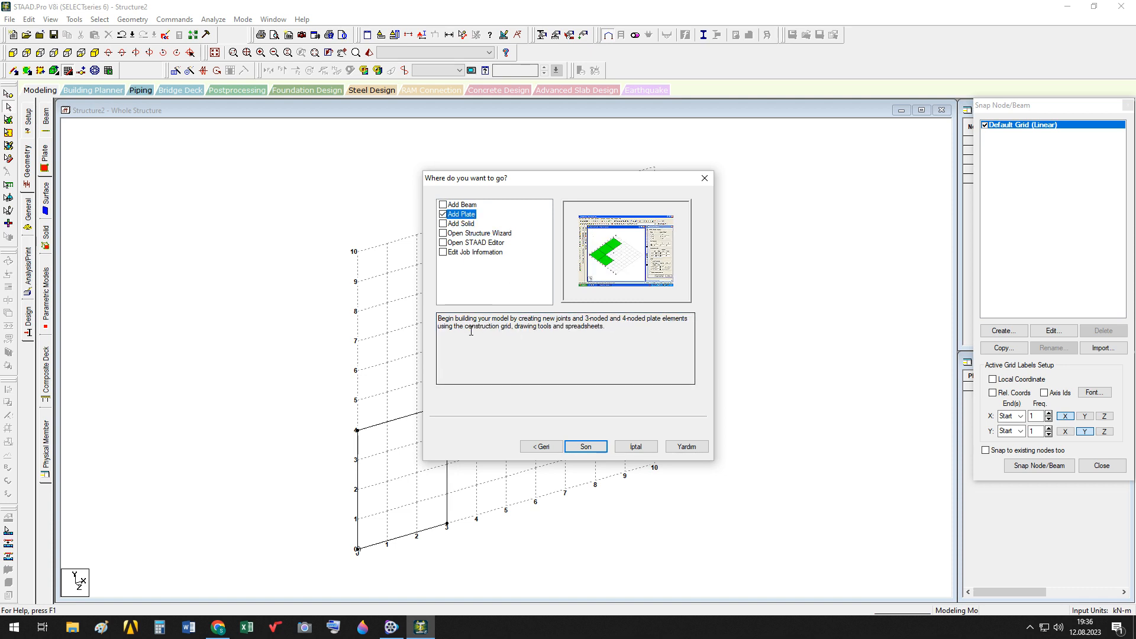
pyautogui.click(465, 205)
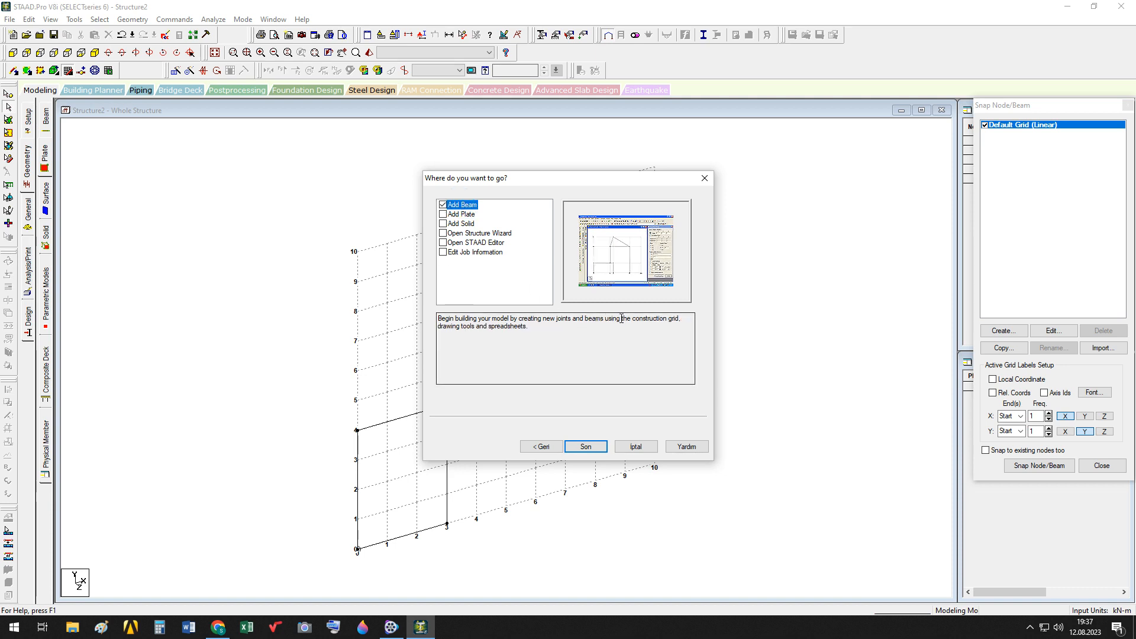
pyautogui.moveTo(627, 319); pyautogui.dragTo(680, 321)
pyautogui.moveTo(440, 327); pyautogui.dragTo(528, 326)
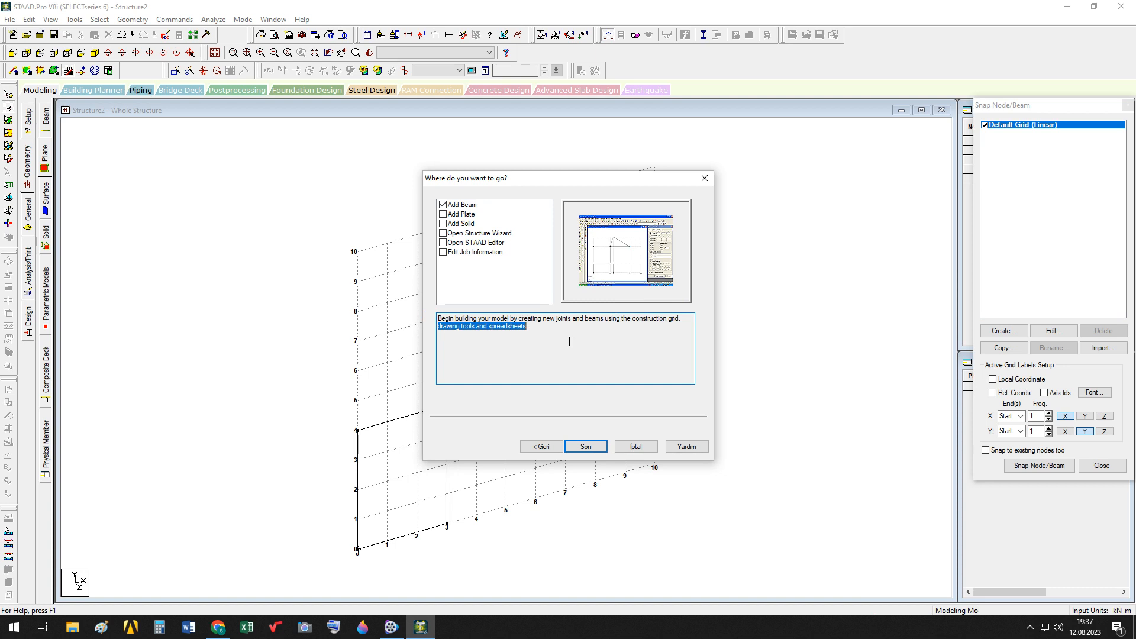
pyautogui.click(460, 214)
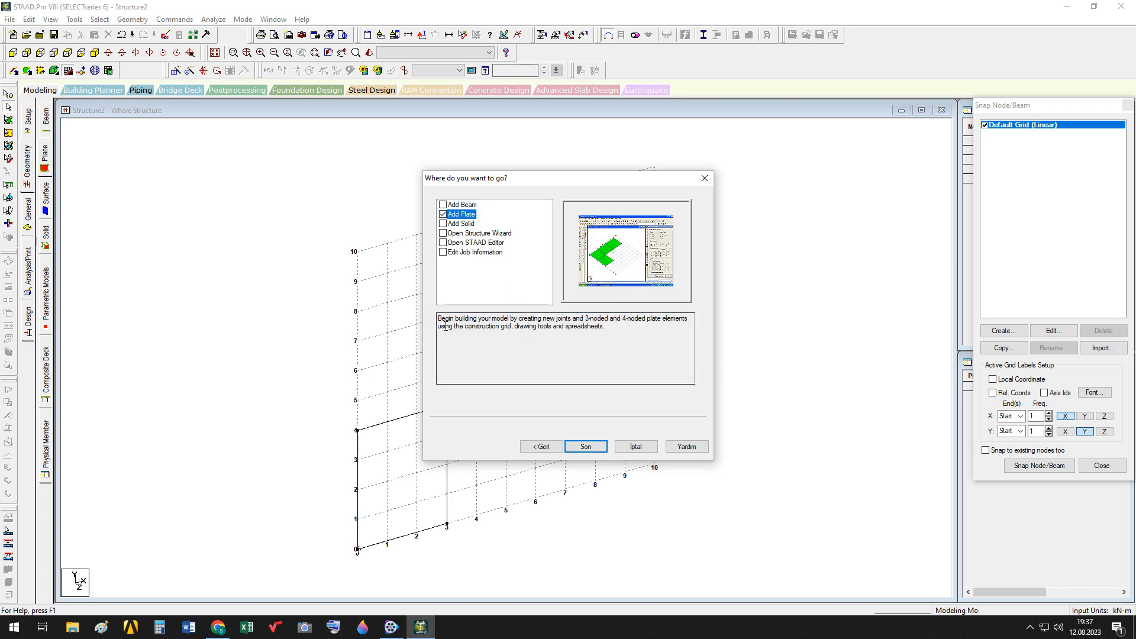
pyautogui.moveTo(459, 326); pyautogui.dragTo(604, 327)
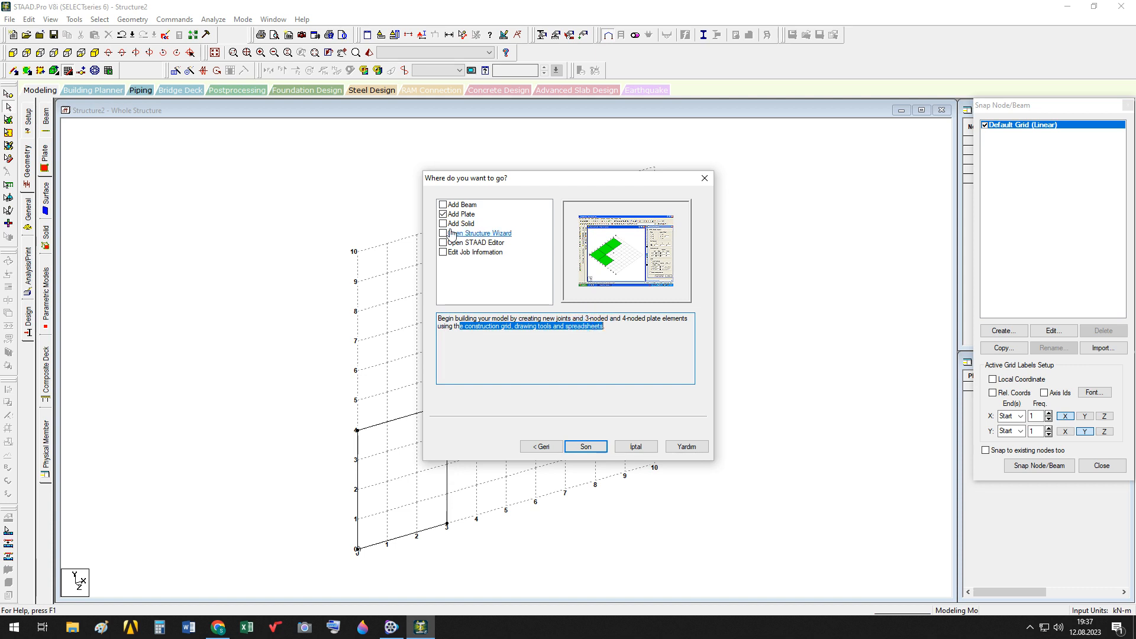
pyautogui.click(443, 205)
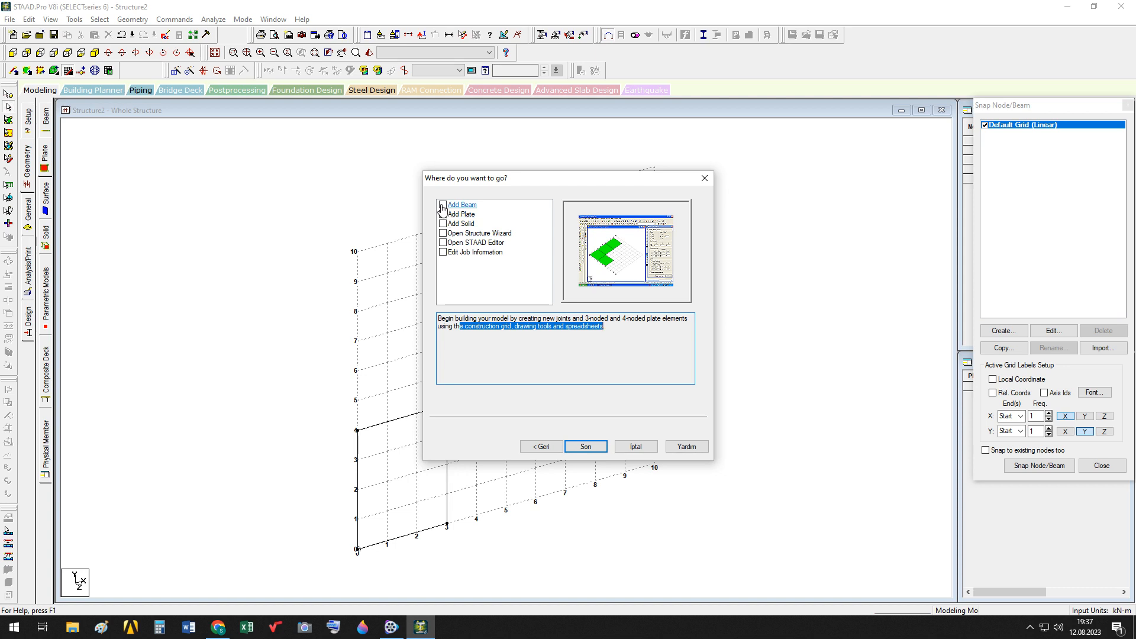
pyautogui.click(443, 214)
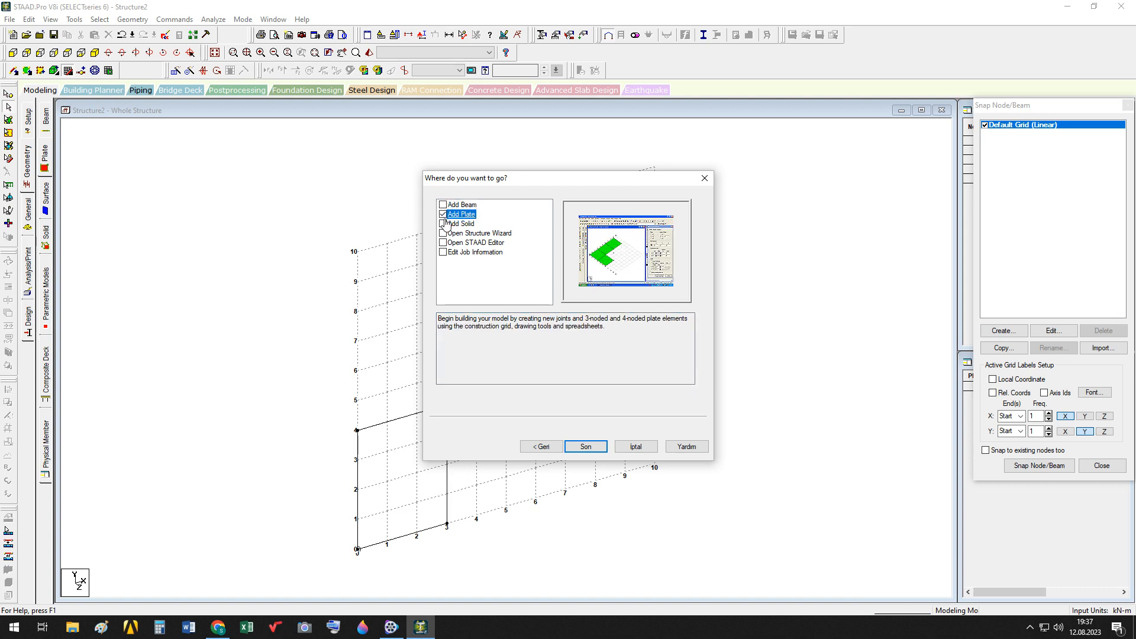
# Step: Choose Add Solid as the starting mode, review its description, and finish creating the Structure3 model
pyautogui.click(444, 223)
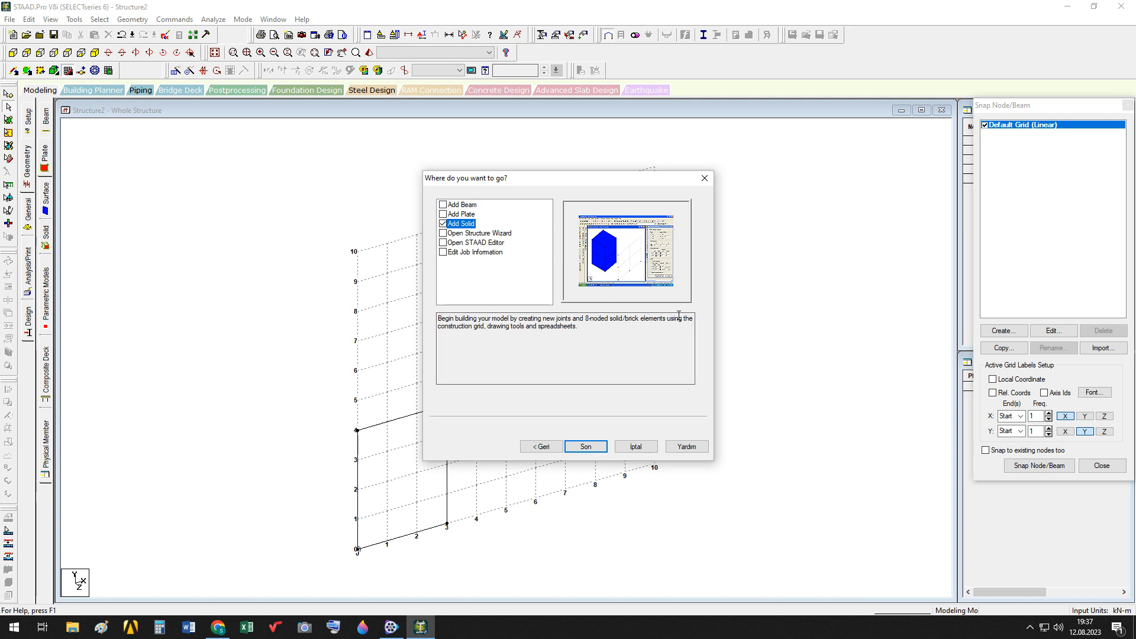
pyautogui.moveTo(452, 329); pyautogui.dragTo(574, 330)
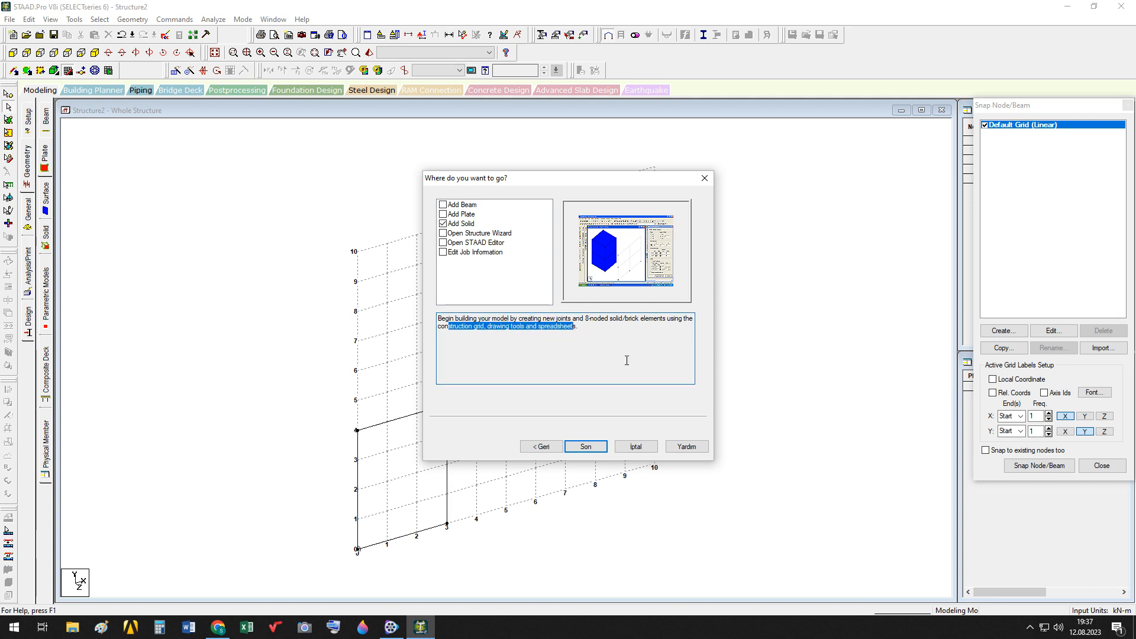
pyautogui.click(585, 446)
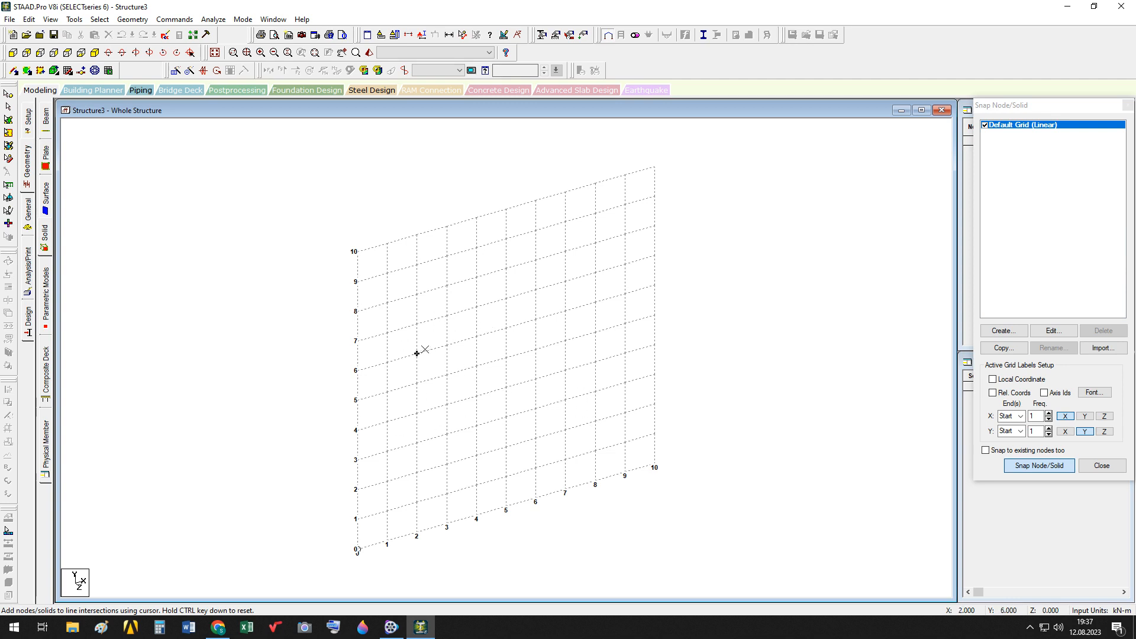
# Step: Create a new Plane model named Structure4 with Open Structure Wizard as the starting mode
pyautogui.click(11, 19)
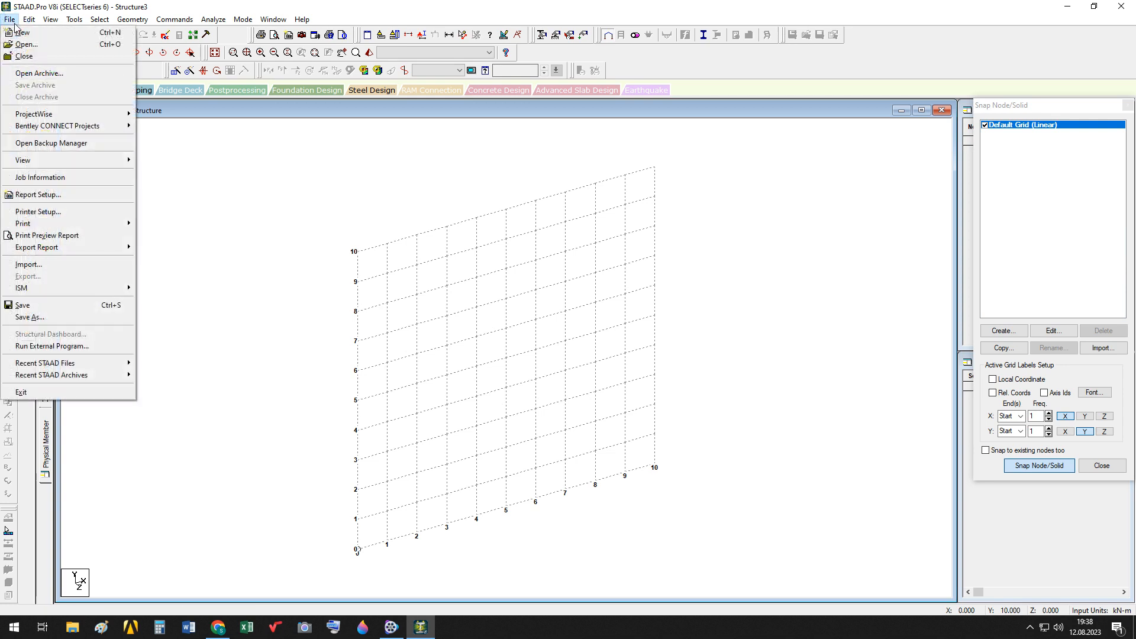
pyautogui.click(24, 27)
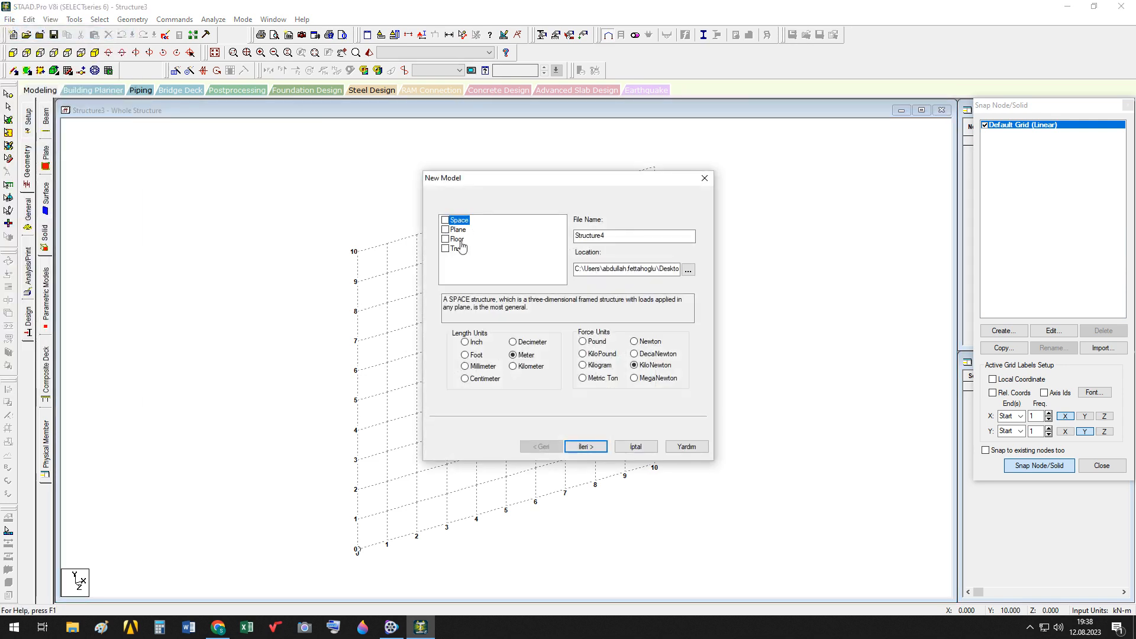
pyautogui.click(446, 230)
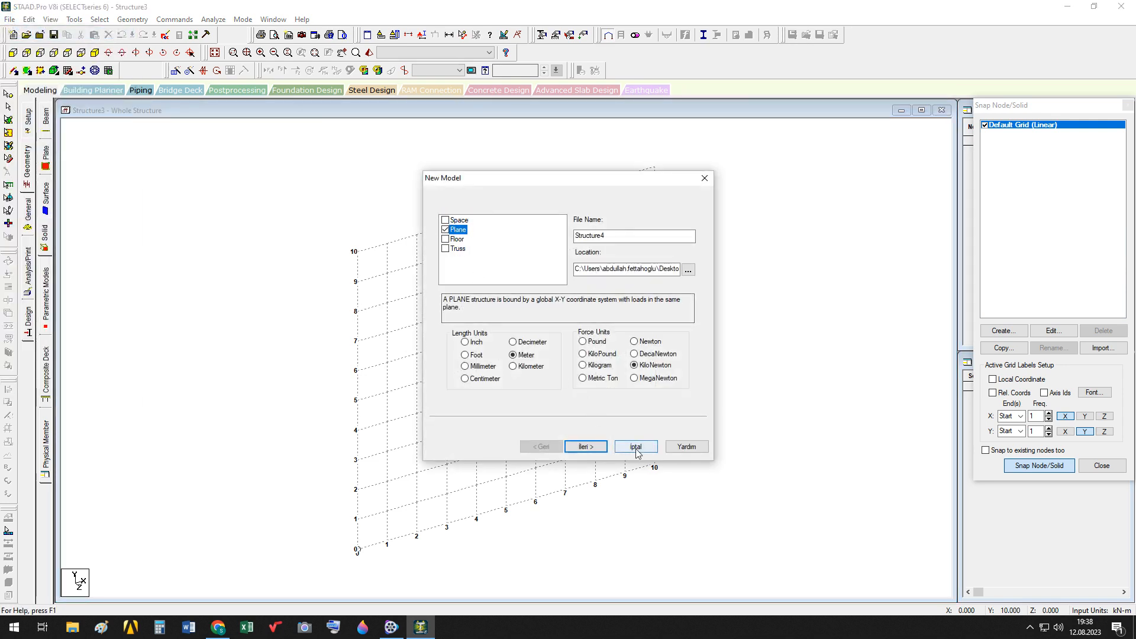
pyautogui.click(586, 447)
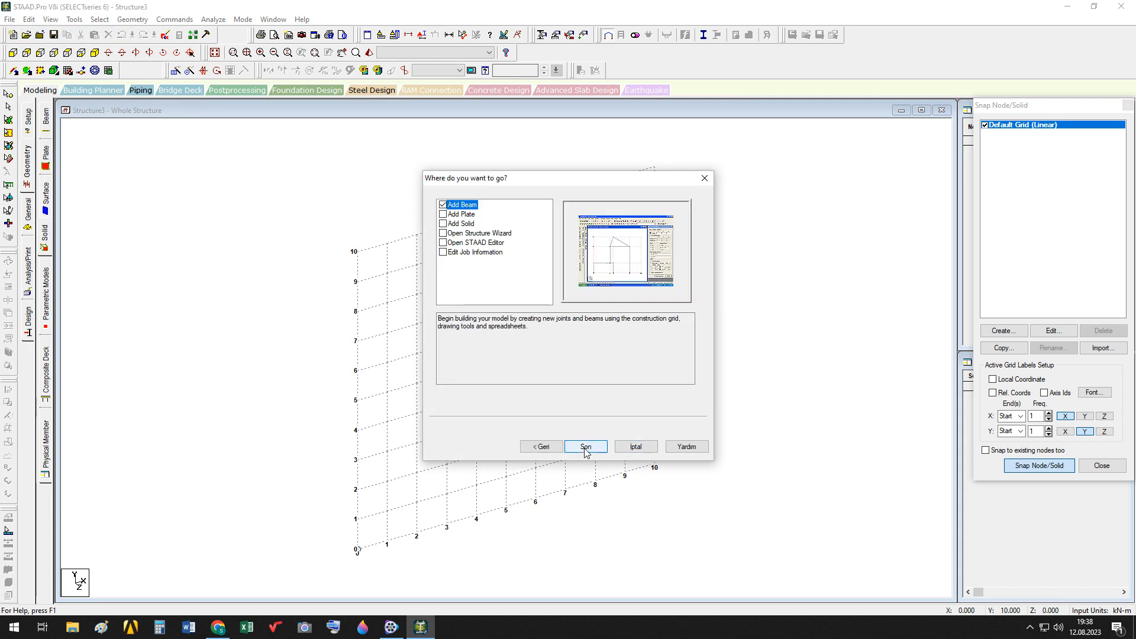
pyautogui.click(476, 233)
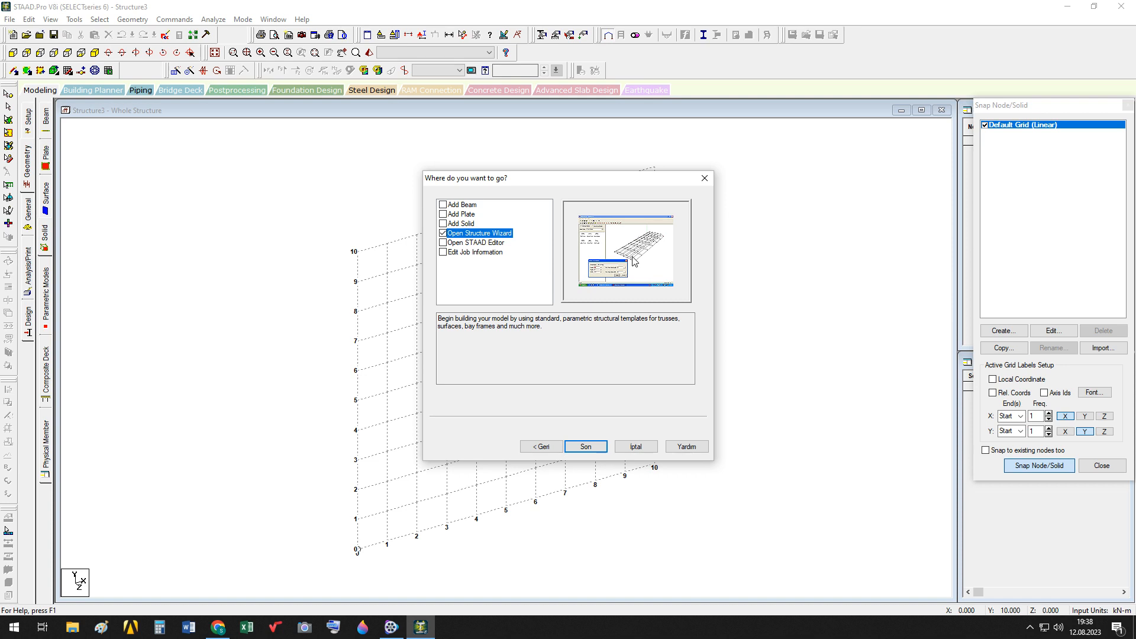
pyautogui.click(585, 447)
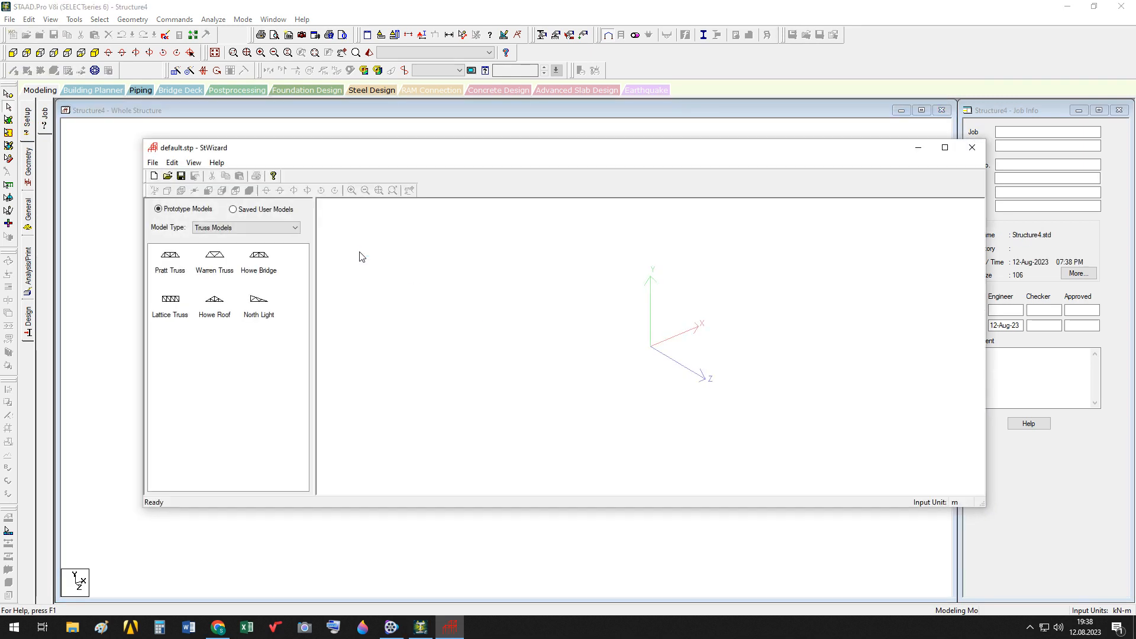
# Step: Move the structure wizard window aside and switch the prototype model type from trusses to Frame Models
pyautogui.moveTo(289, 154); pyautogui.dragTo(220, 146)
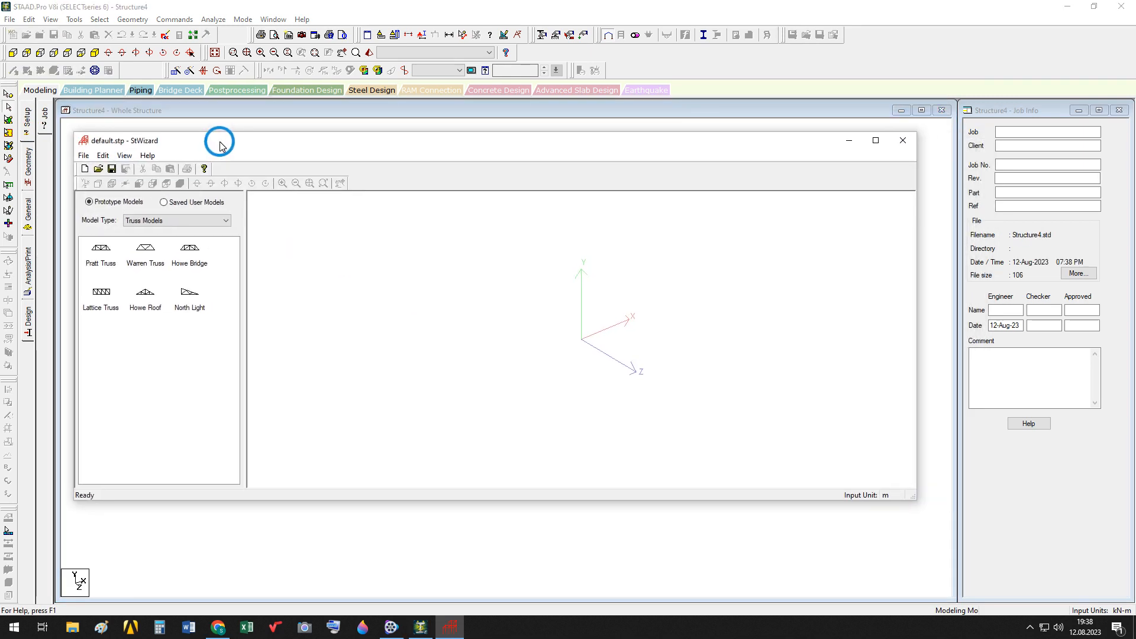
pyautogui.click(189, 290)
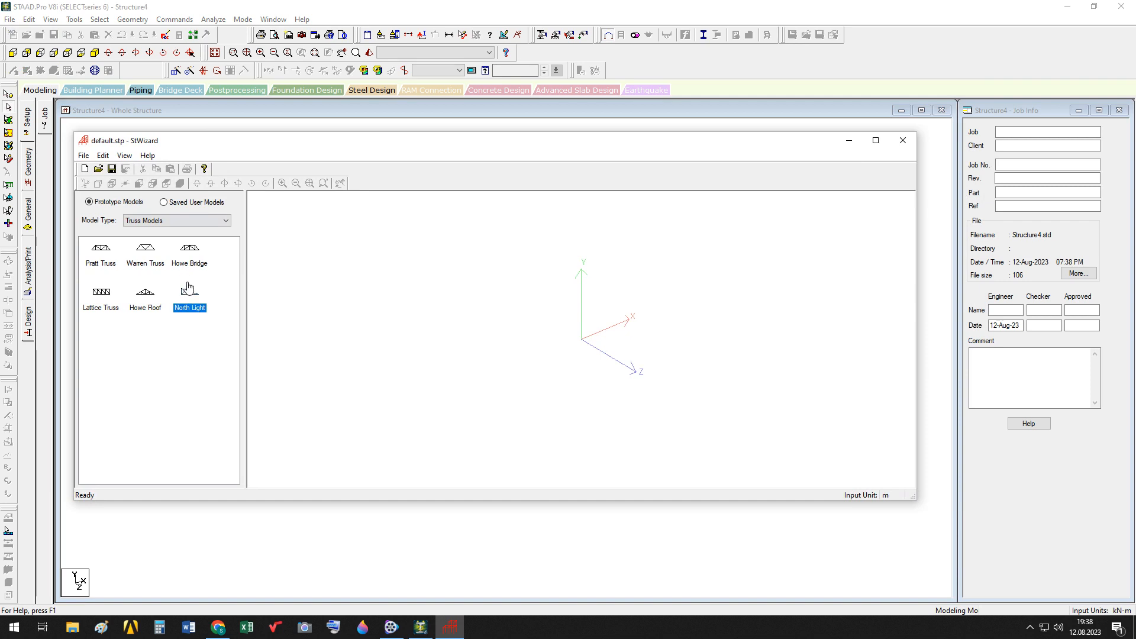
pyautogui.click(224, 221)
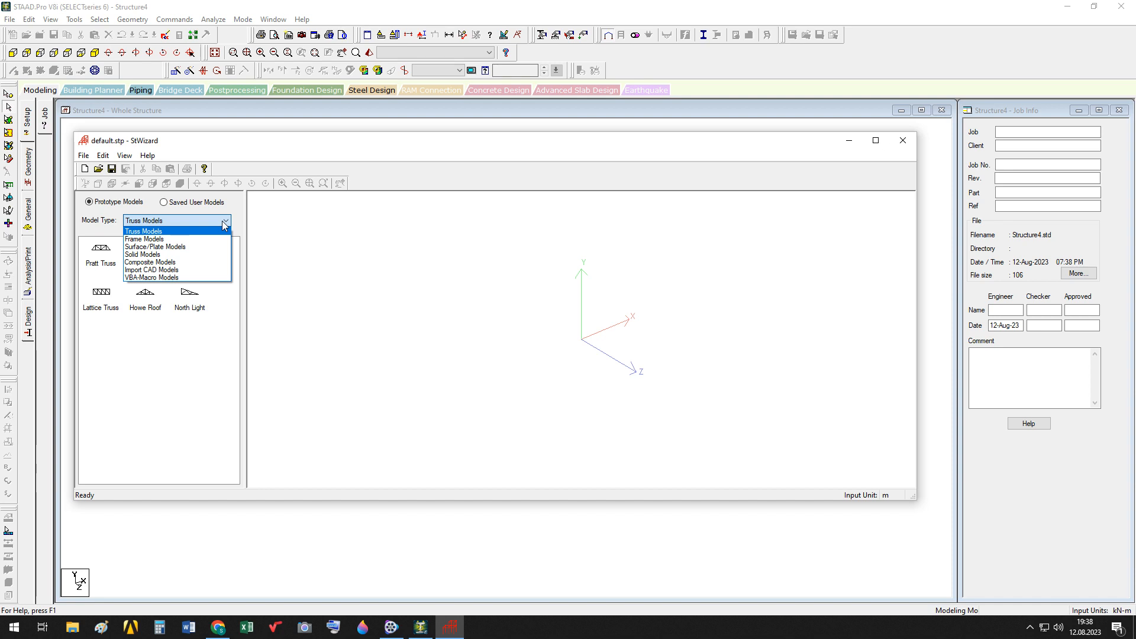
pyautogui.click(146, 240)
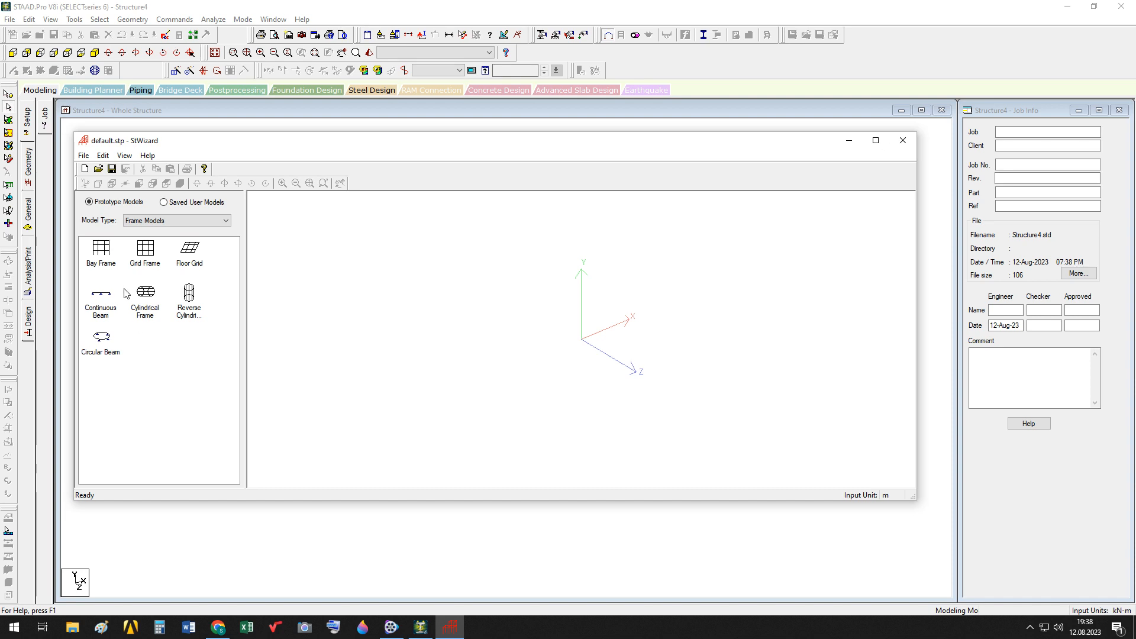
# Step: Generate a Bay Frame 12 m long, 15 m high and 12 m wide with 4, 5 and 4 bays, keeping the 3 m bay lengths
pyautogui.click(100, 254)
pyautogui.doubleClick(100, 252)
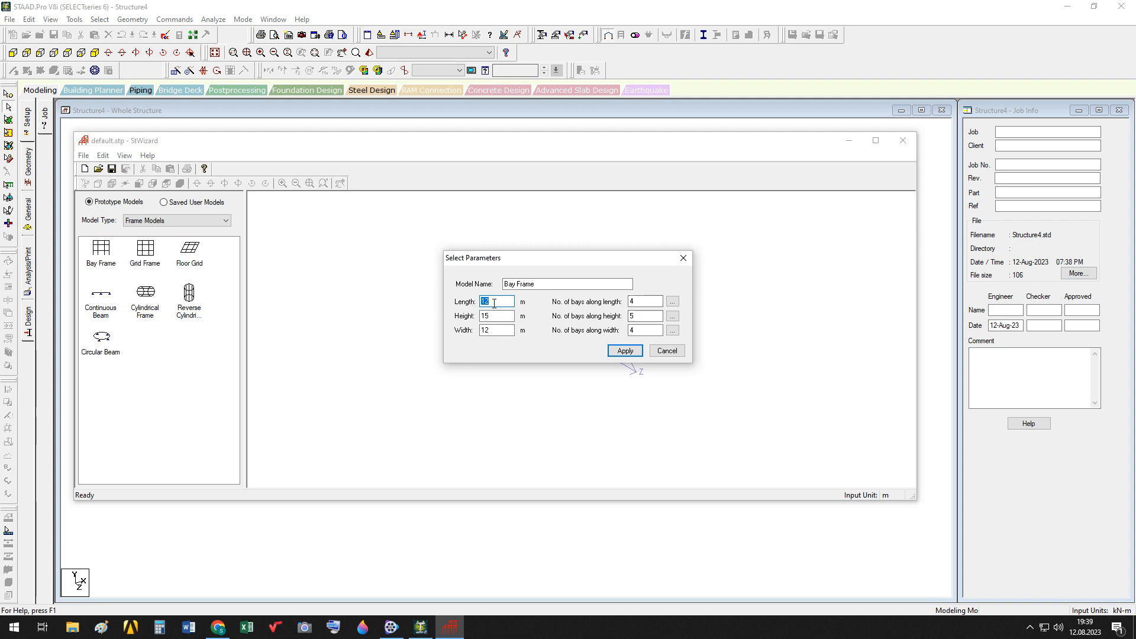
pyautogui.click(672, 301)
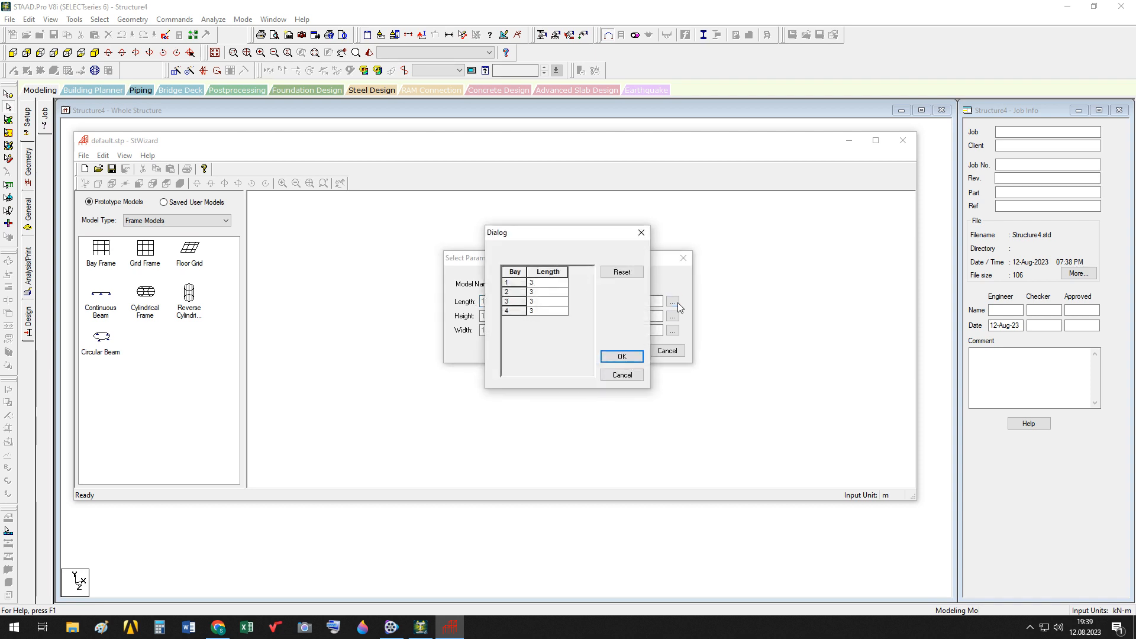
pyautogui.moveTo(550, 233); pyautogui.dragTo(767, 236)
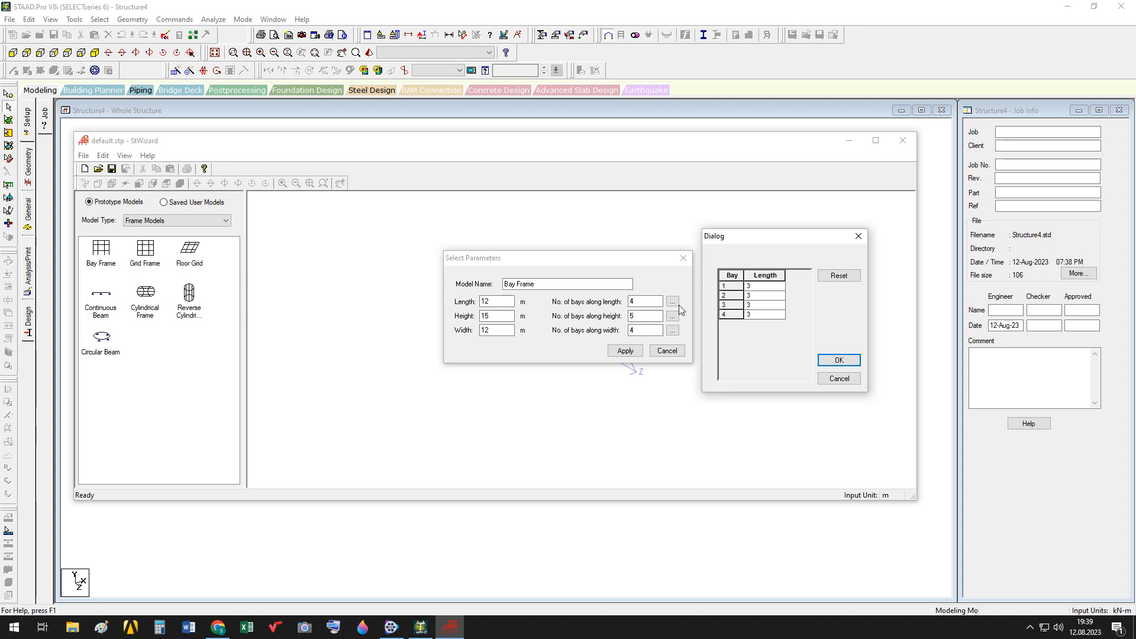
pyautogui.click(839, 360)
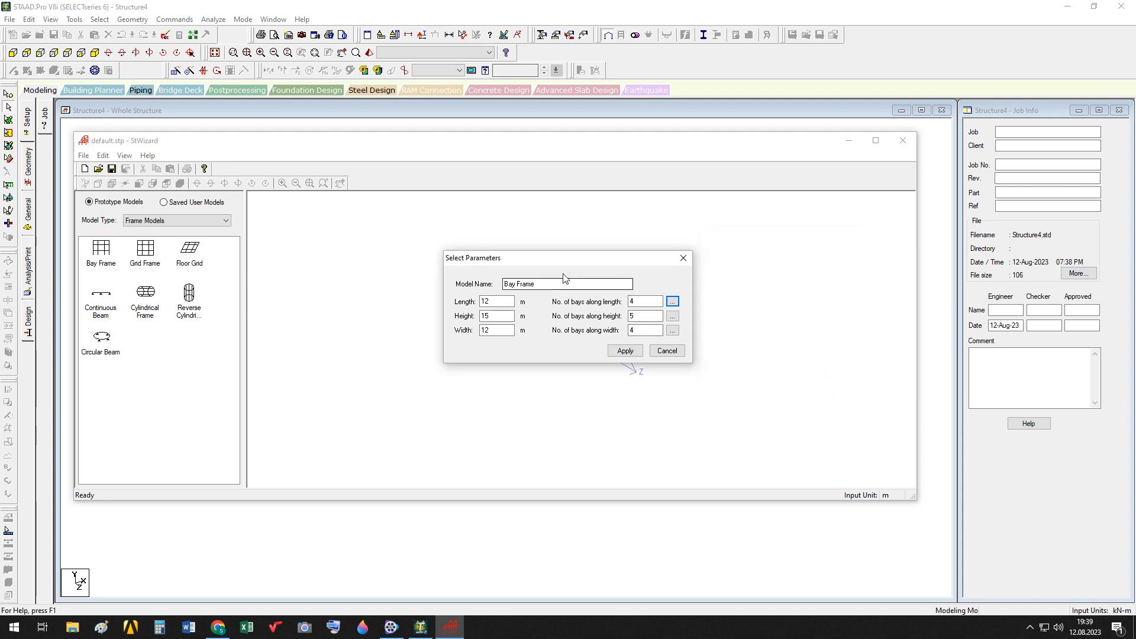
pyautogui.click(626, 350)
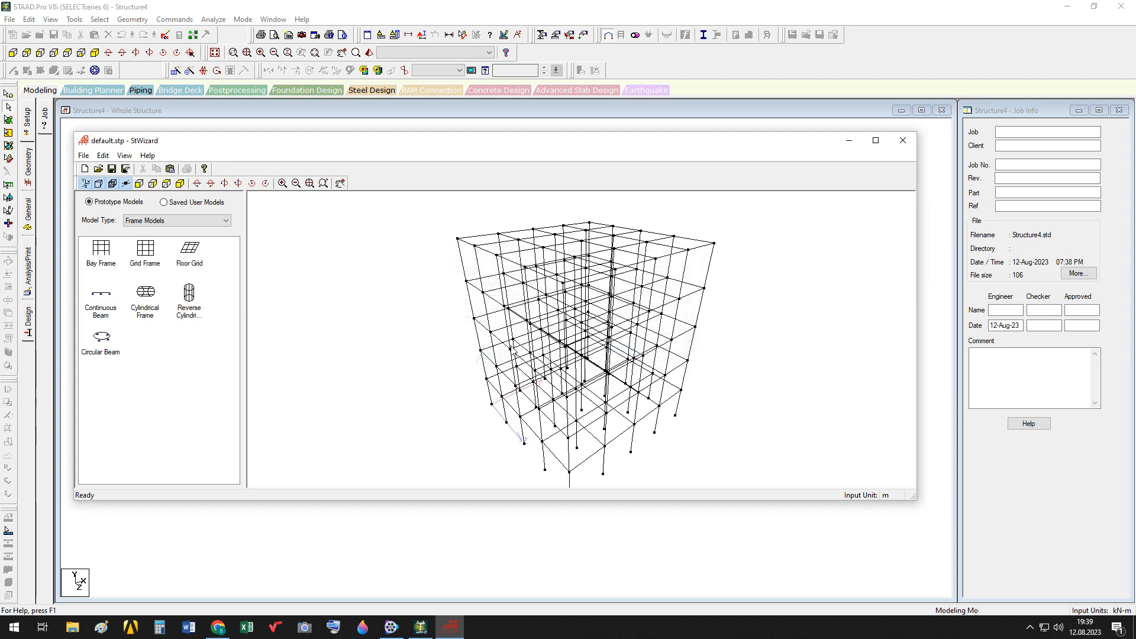
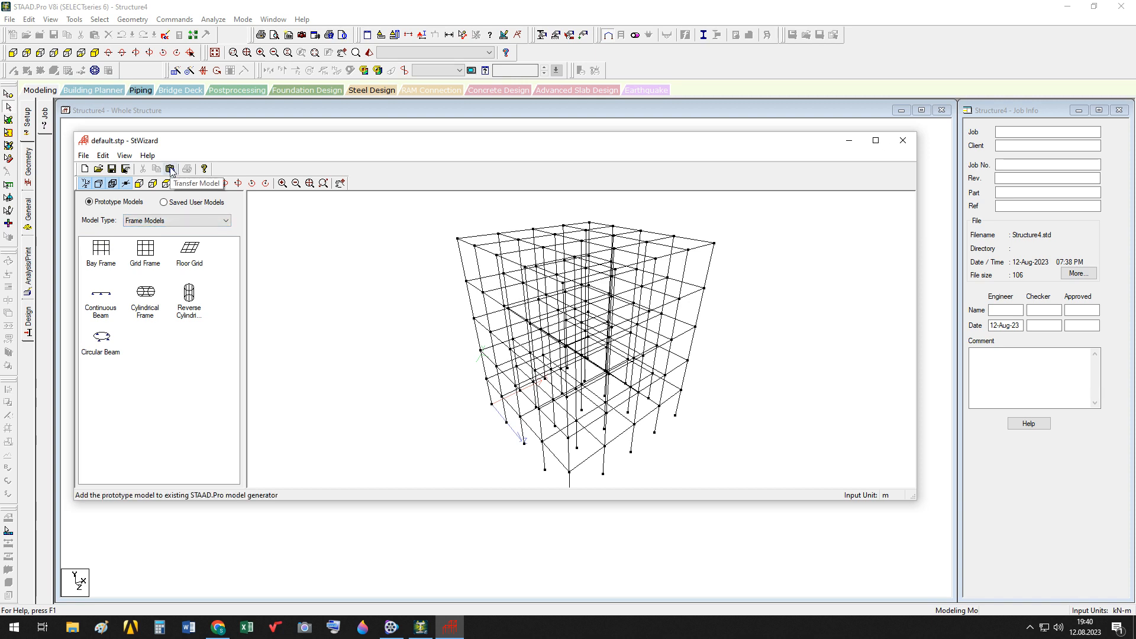
# Step: Close the wizard and transfer the bay frame prototype into the model with X, Y and Z offsets of 0 m
pyautogui.click(903, 141)
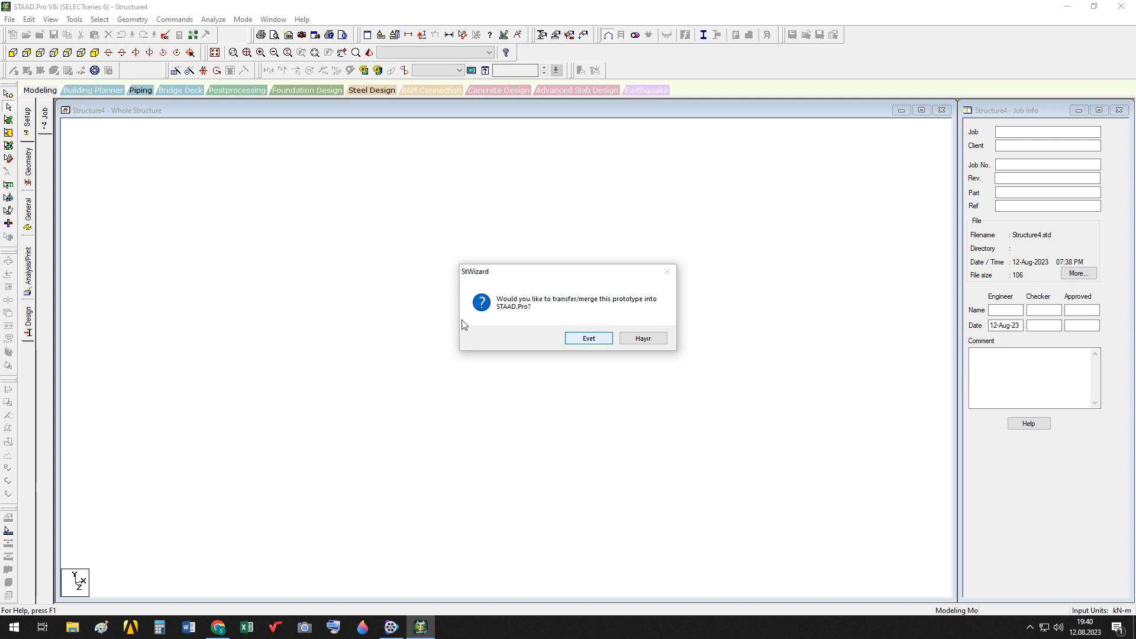
pyautogui.click(582, 337)
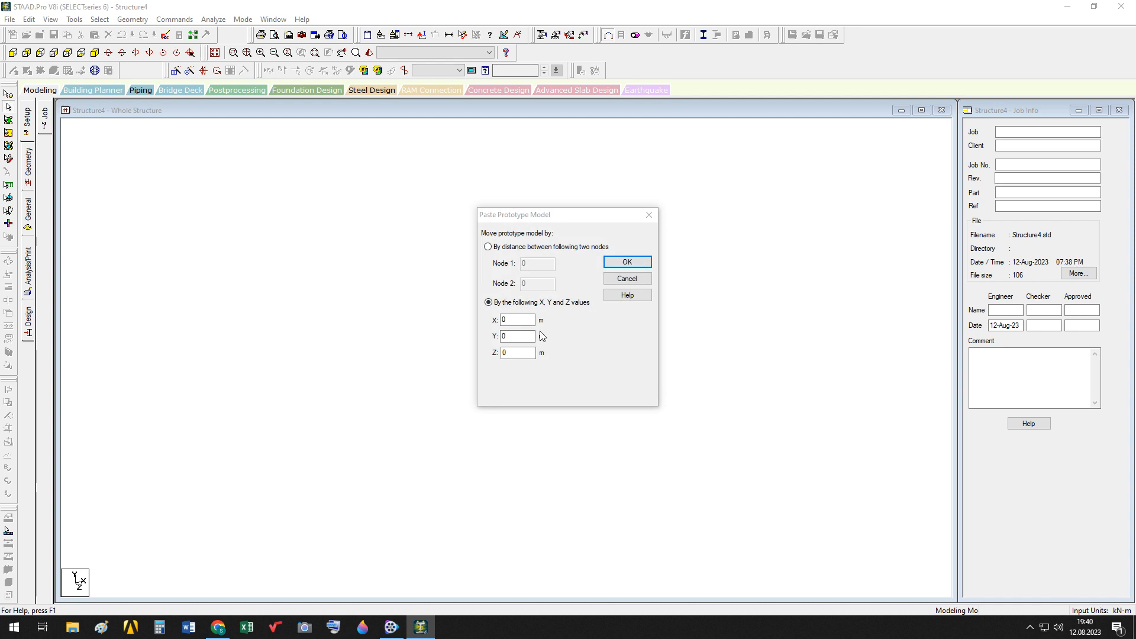
pyautogui.click(527, 320)
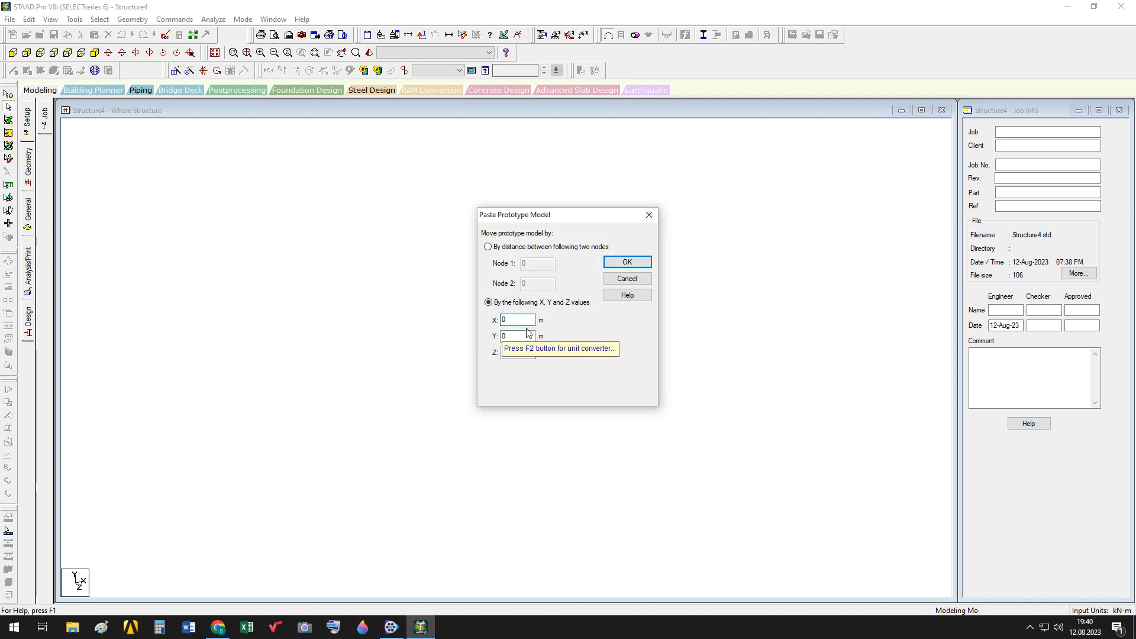
pyautogui.click(526, 335)
pyautogui.click(517, 353)
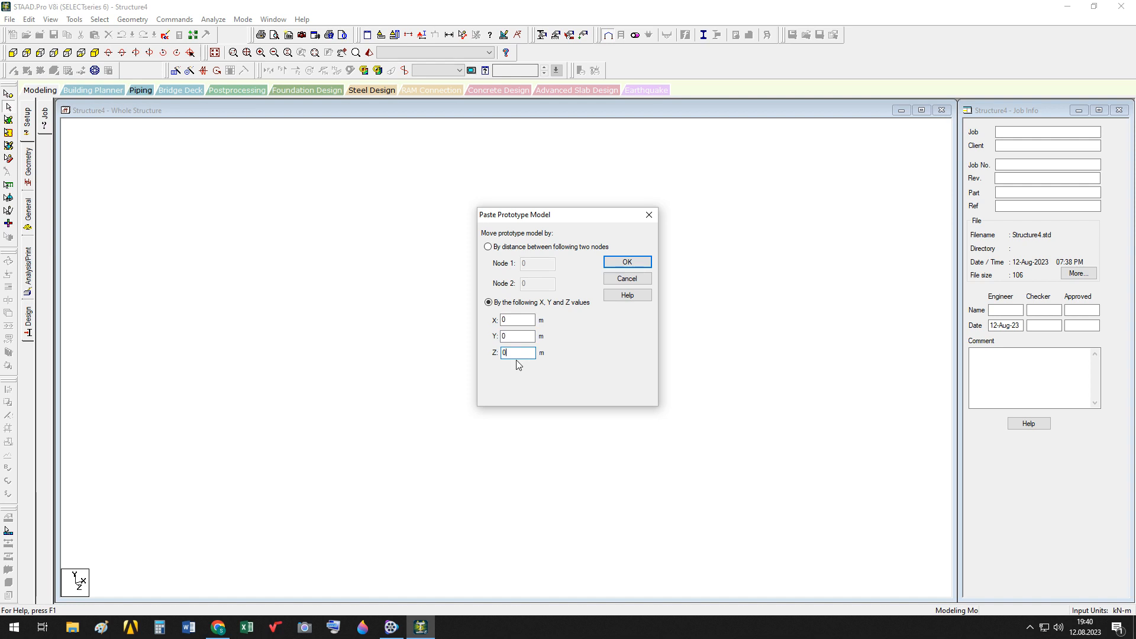
pyautogui.click(632, 264)
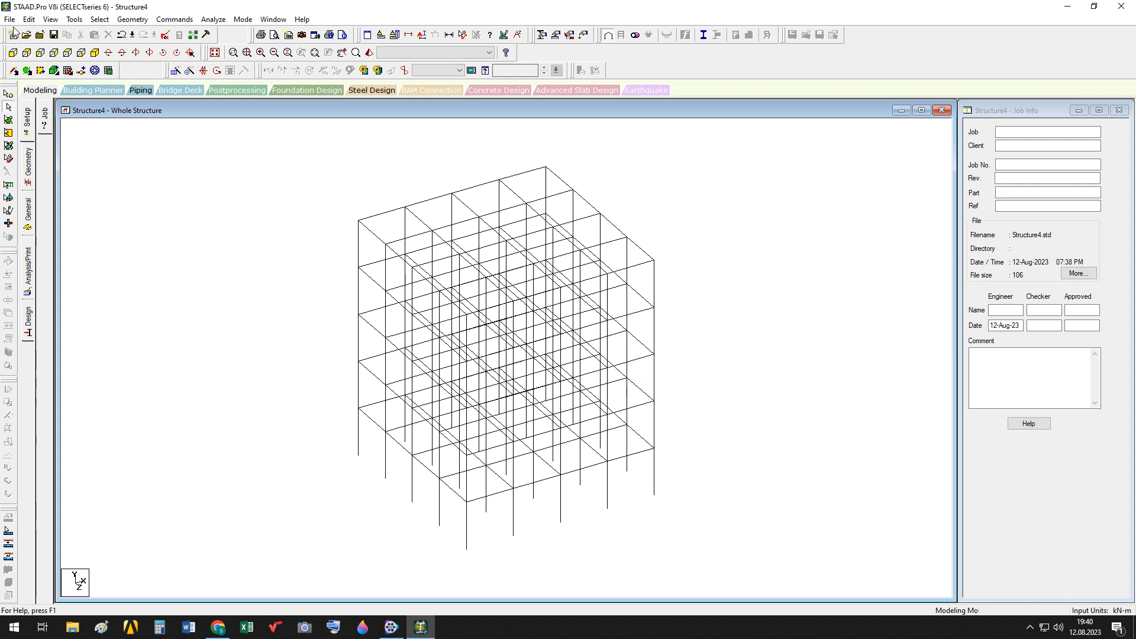
# Step: Run the Structure Wizard again and generate a Bay Frame 12 m long, 15 m high and 12 m wide with 4, 5 and 4 bays
pyautogui.click(132, 19)
pyautogui.click(161, 378)
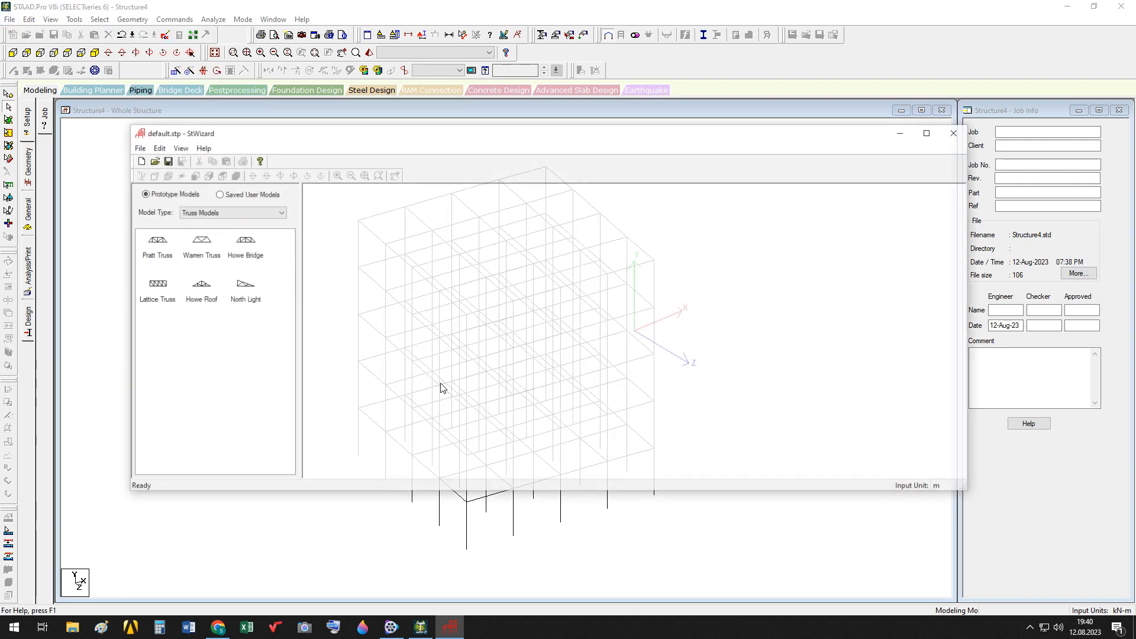
pyautogui.click(279, 212)
pyautogui.click(200, 231)
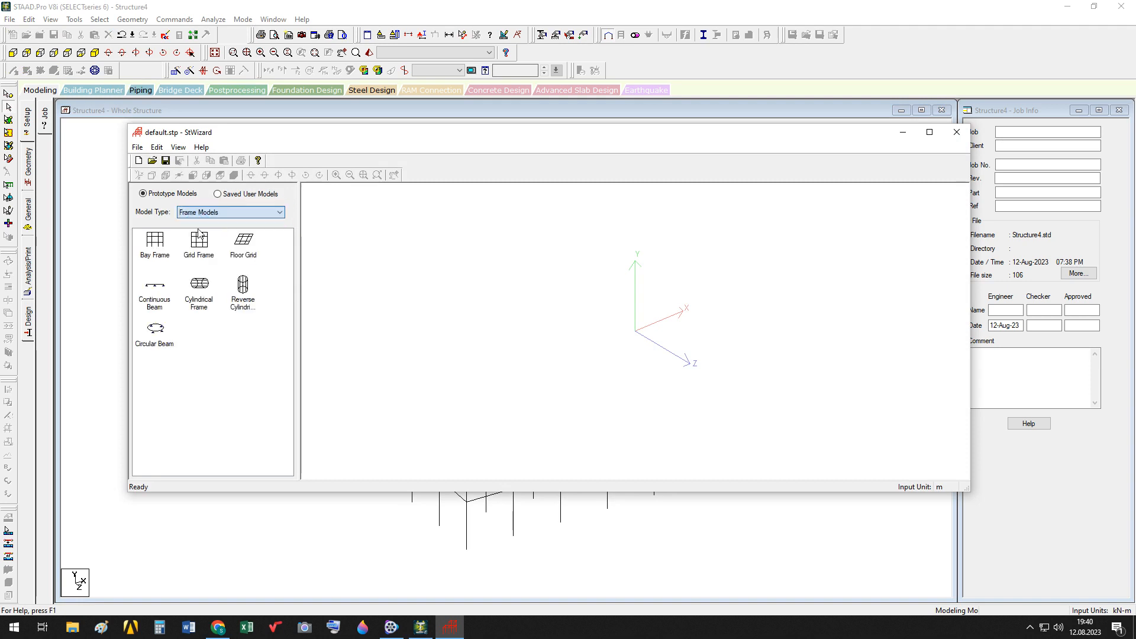
pyautogui.click(154, 242)
pyautogui.doubleClick(154, 241)
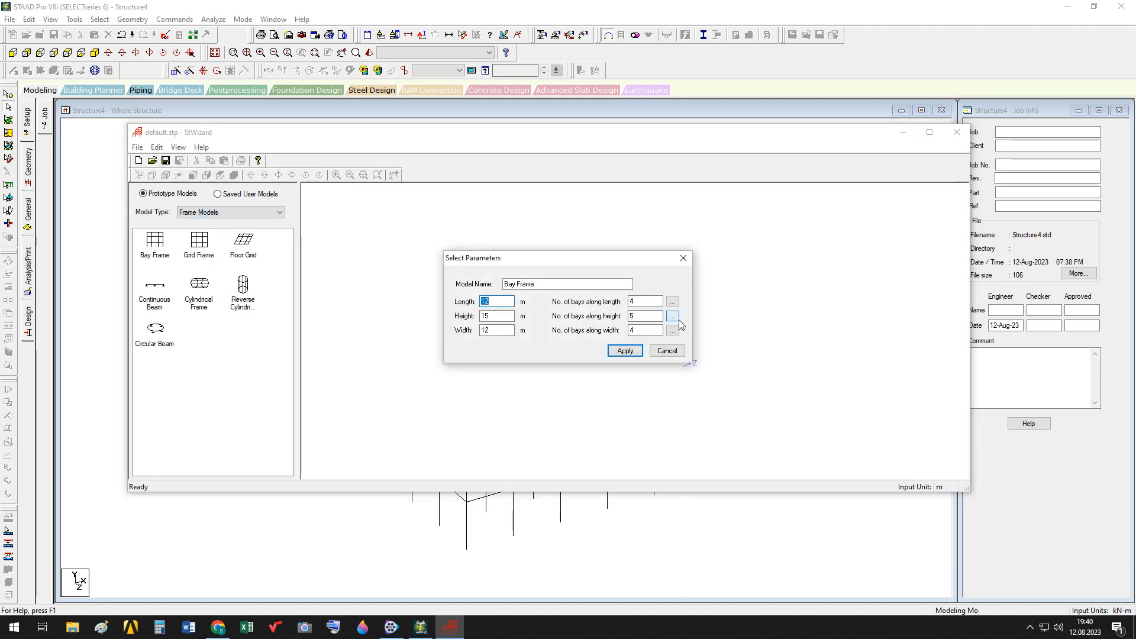
pyautogui.click(623, 352)
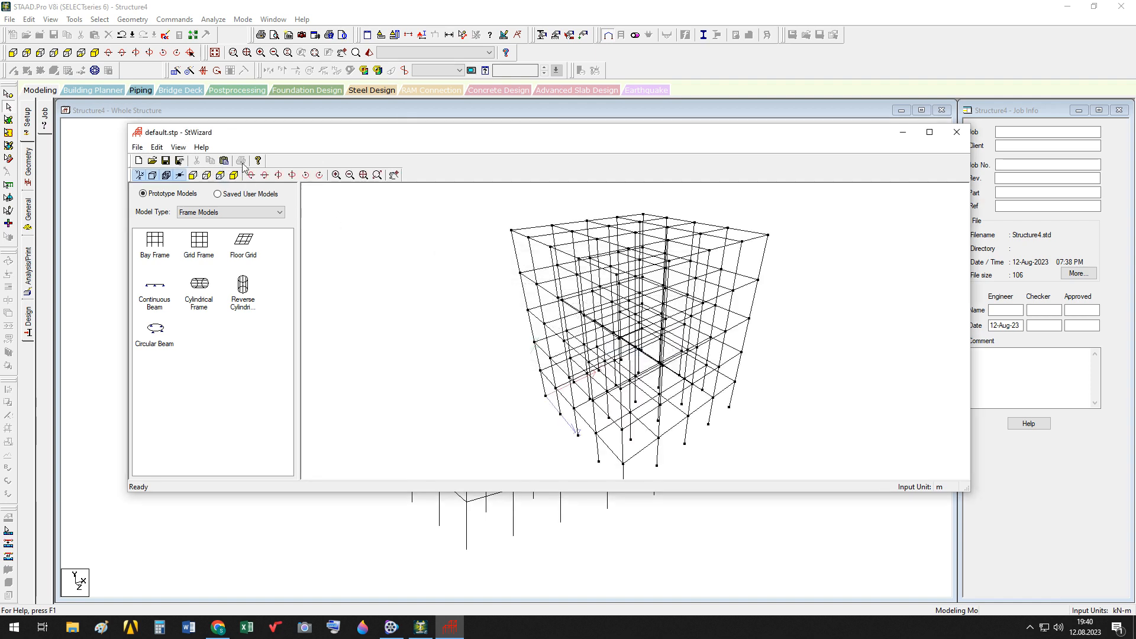
# Step: Transfer the second bay frame into the model with offsets of 10 m in X and 0 m in Y and Z
pyautogui.click(224, 160)
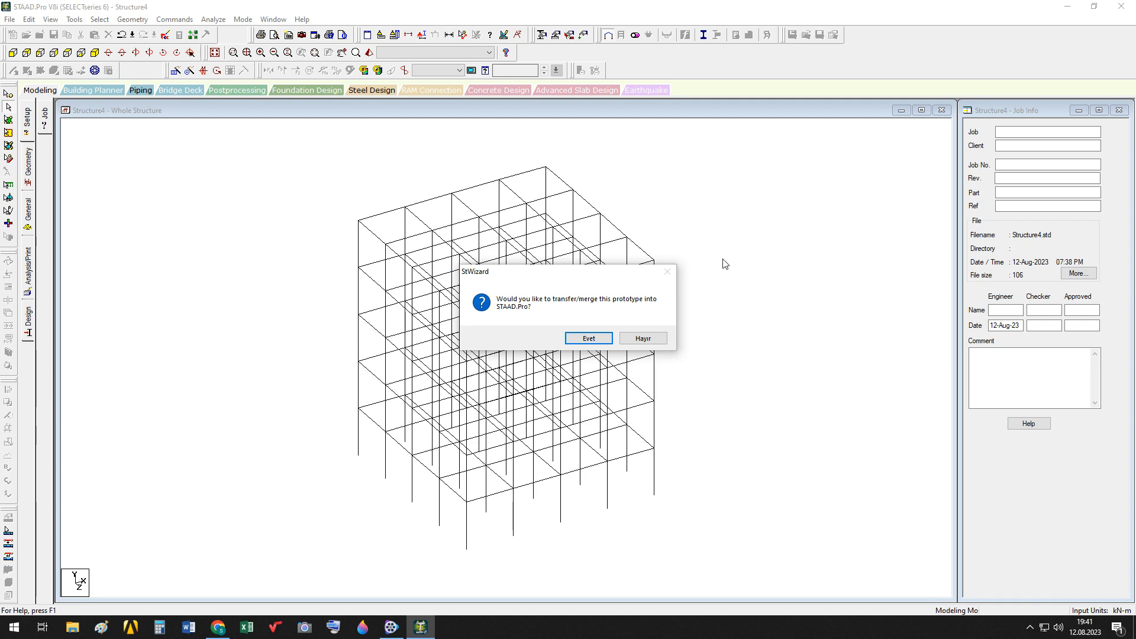
pyautogui.click(588, 338)
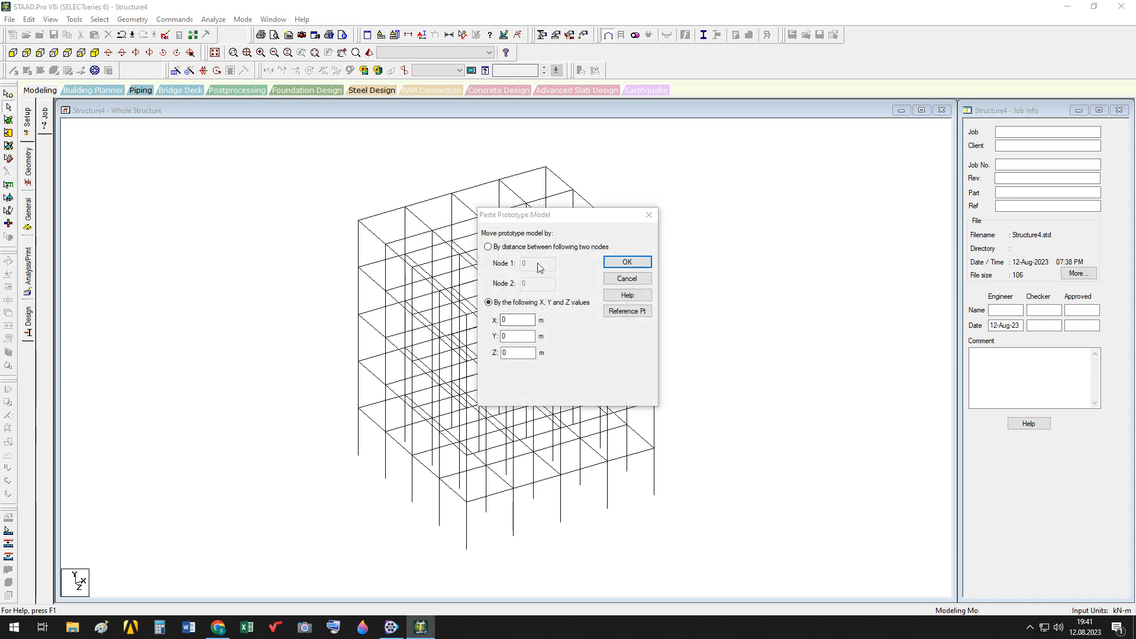
pyautogui.click(515, 320)
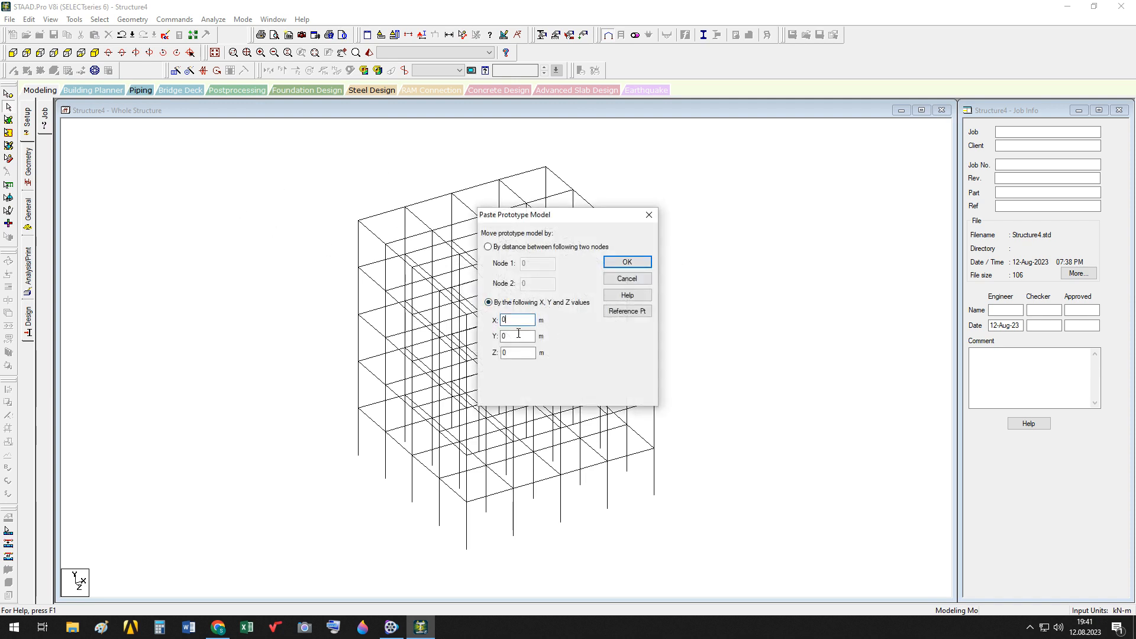
pyautogui.click(518, 336)
pyautogui.click(518, 354)
pyautogui.click(526, 318)
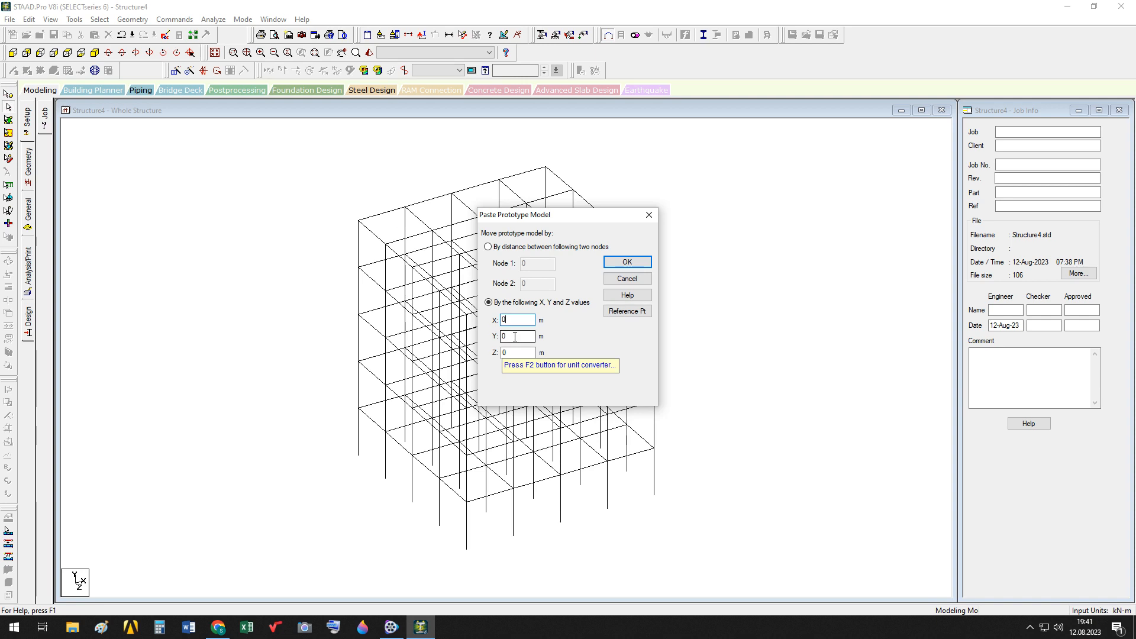
pyautogui.press('BackSpace')
pyautogui.write('10')
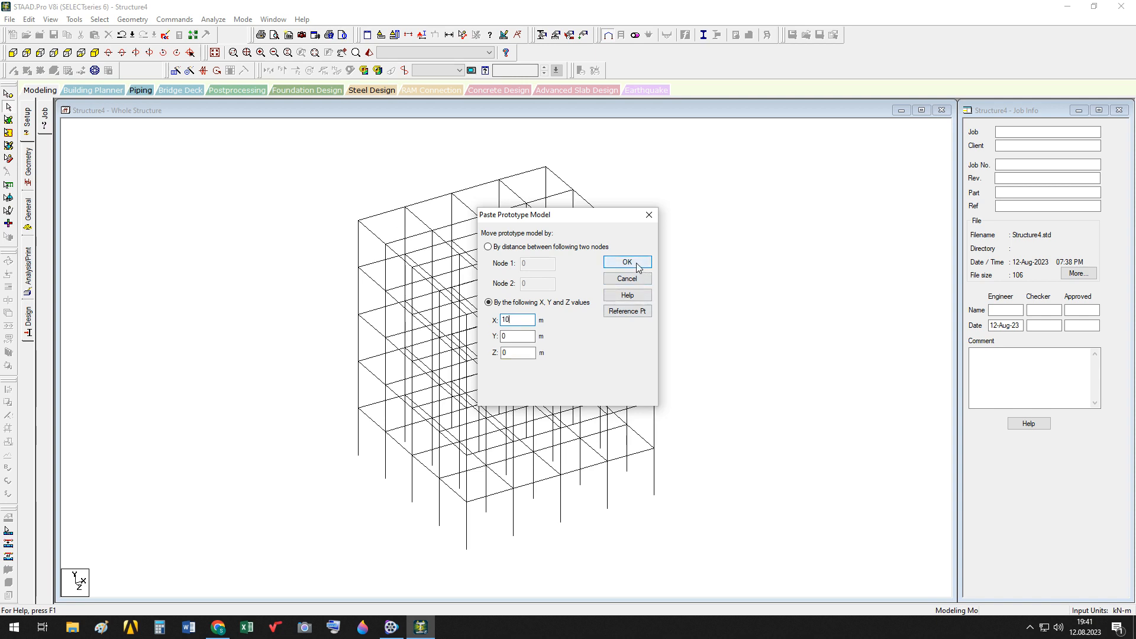
pyautogui.click(513, 336)
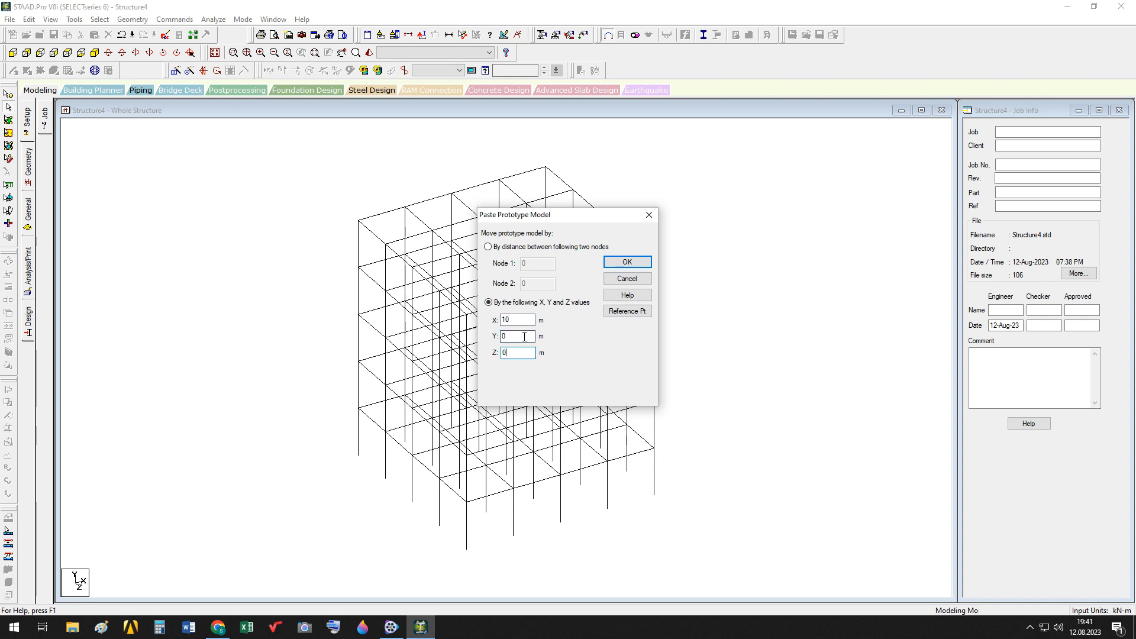
pyautogui.click(527, 319)
pyautogui.click(523, 336)
pyautogui.click(525, 352)
pyautogui.click(632, 263)
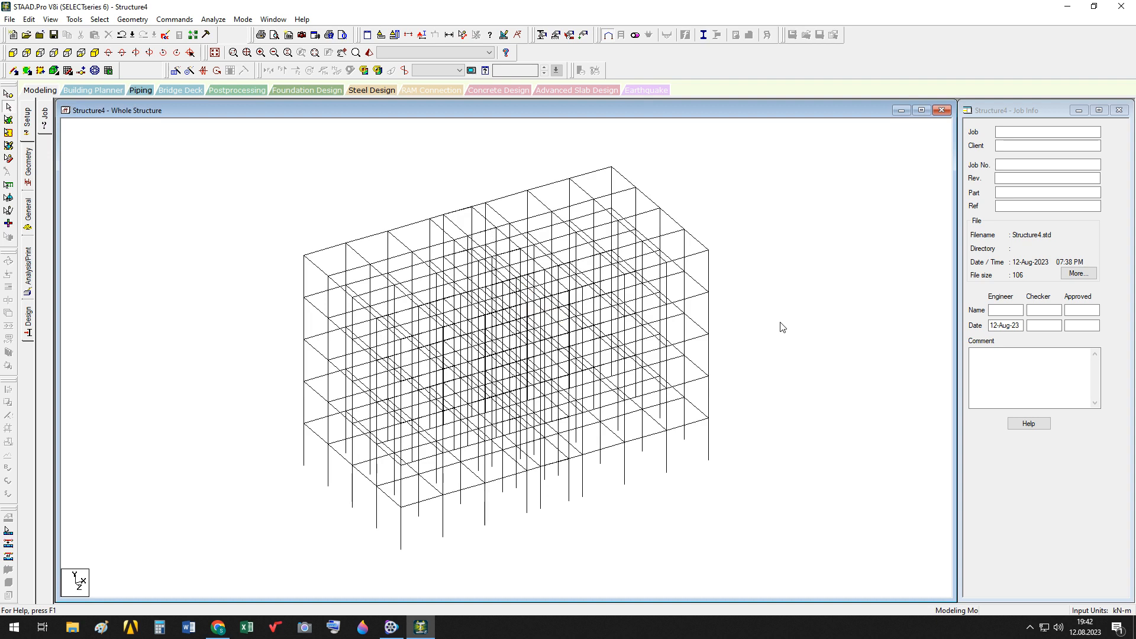
# Step: Save Structure4 and create a new Plane model named Structure5 with Open STAAD Editor as the starting mode
pyautogui.click(9, 20)
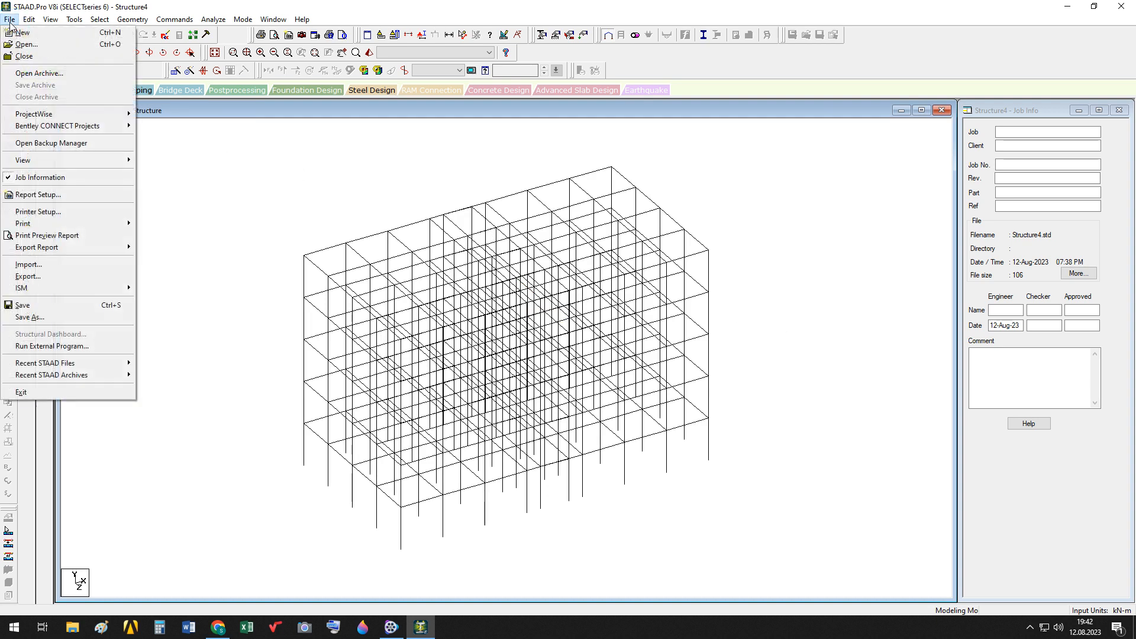
pyautogui.click(17, 32)
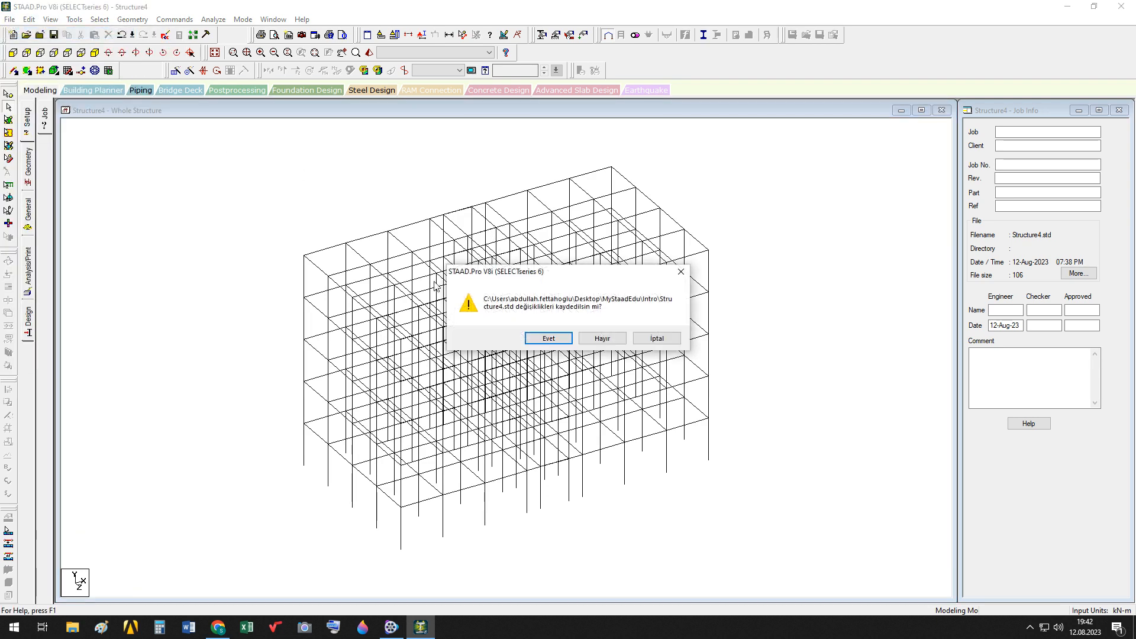
pyautogui.click(559, 339)
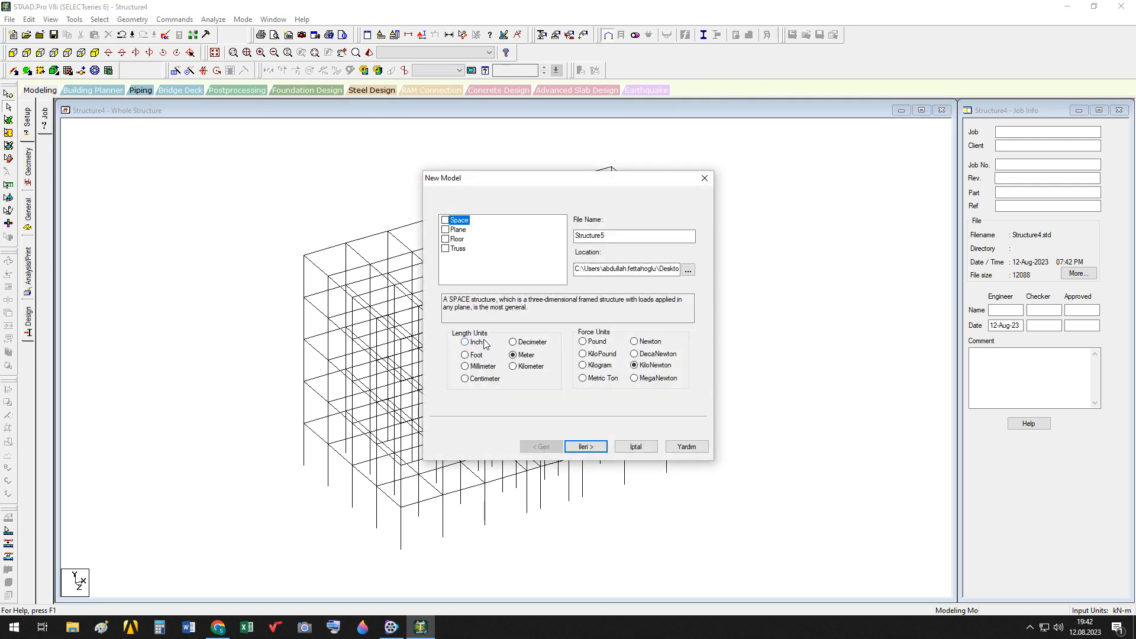
pyautogui.click(455, 230)
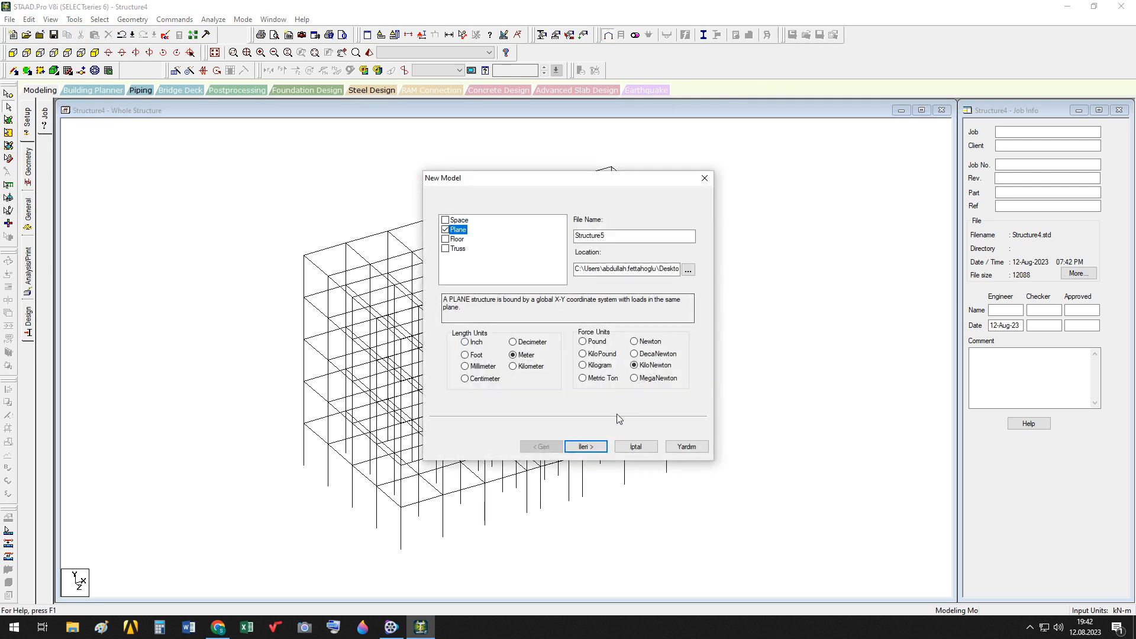
pyautogui.click(594, 446)
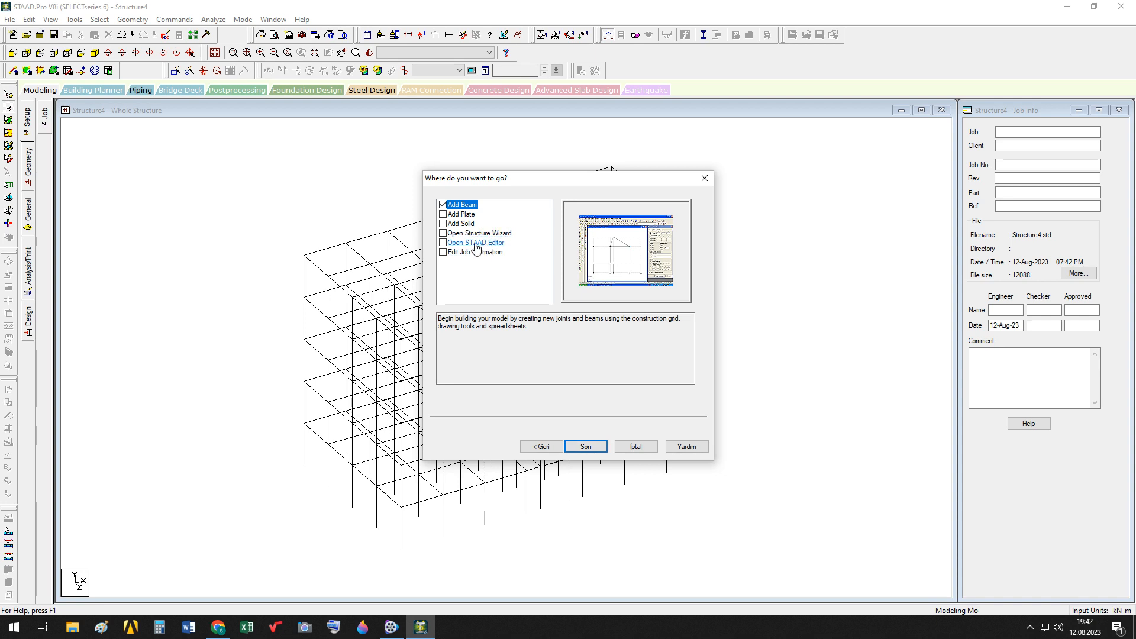
pyautogui.click(445, 243)
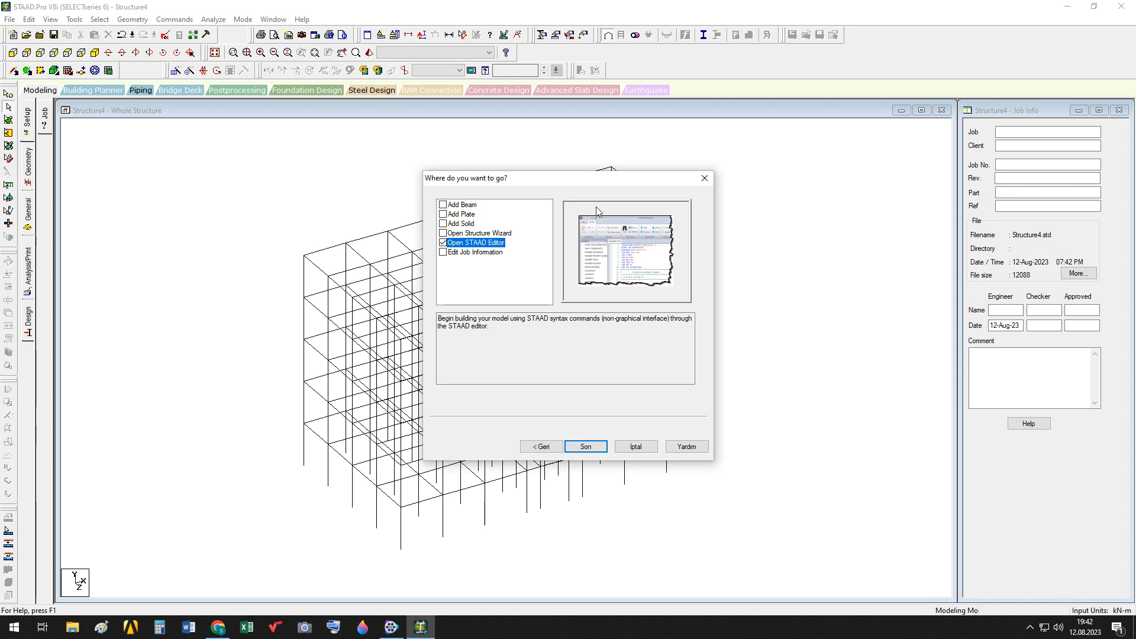
pyautogui.moveTo(583, 179); pyautogui.dragTo(553, 194)
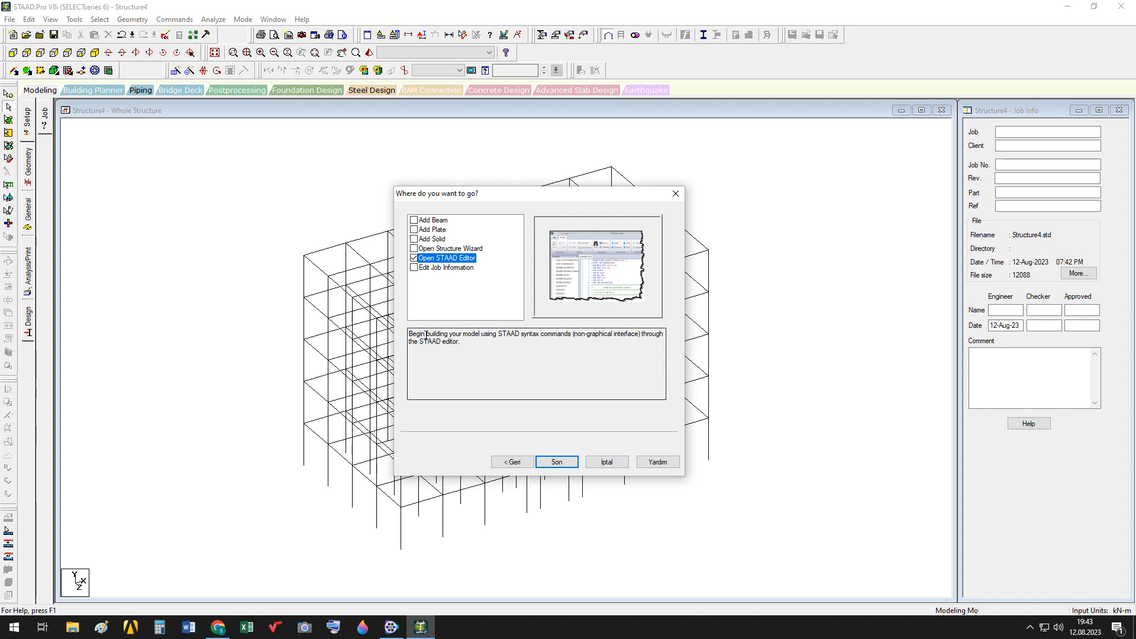
pyautogui.moveTo(425, 333); pyautogui.dragTo(531, 342)
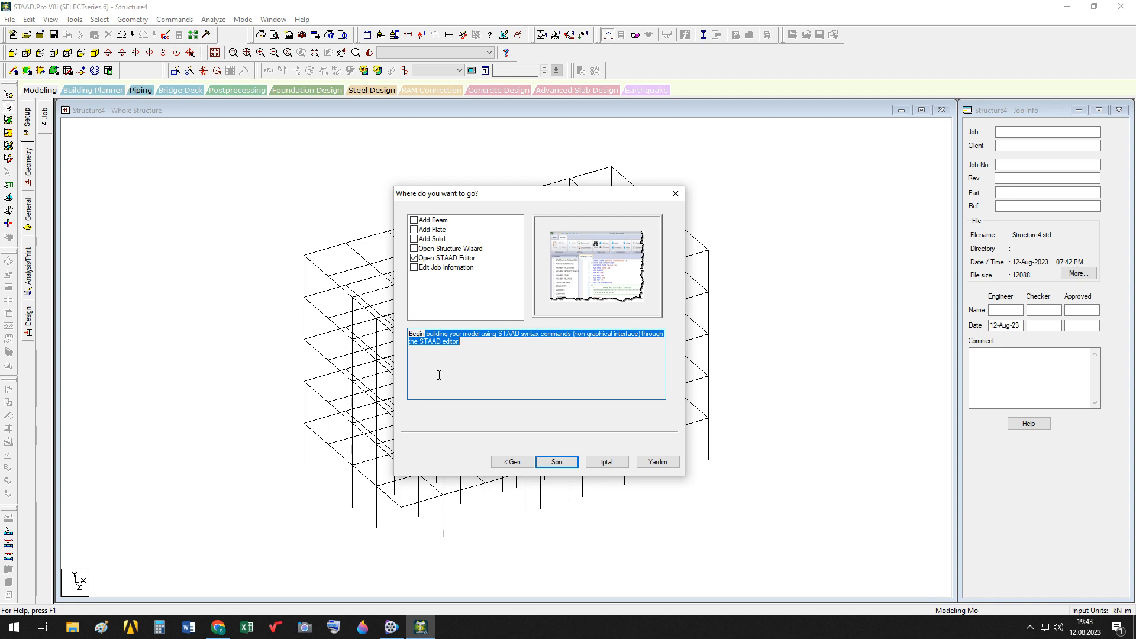
pyautogui.click(556, 462)
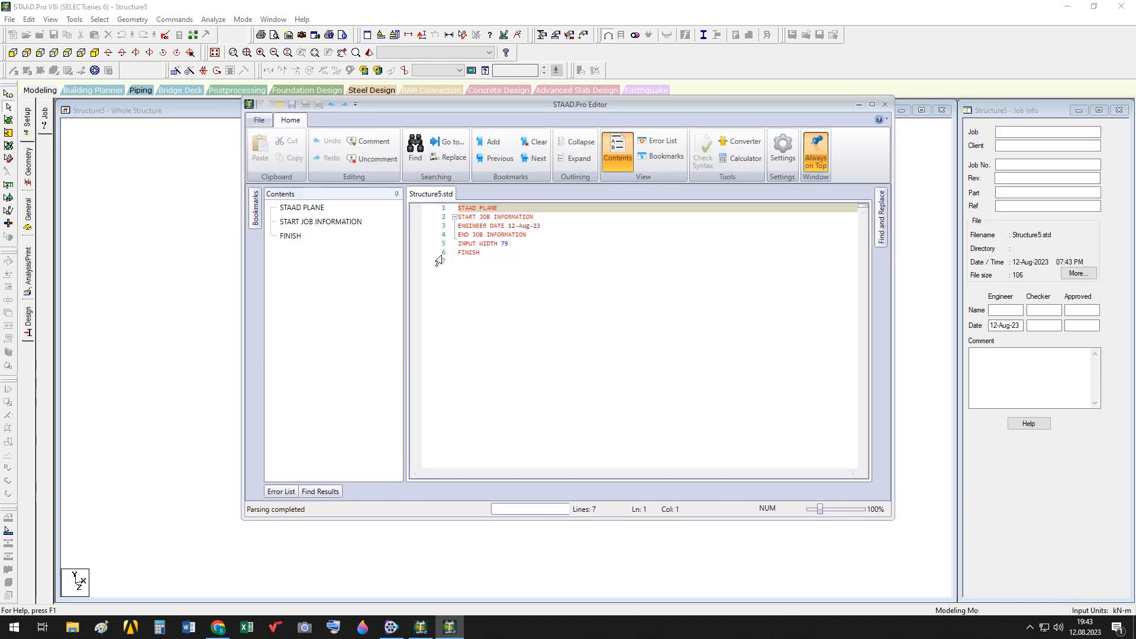
# Step: Examine the Structure5 command file in the STAAD editor, close it, and reopen it from the main window before closing it again
pyautogui.click(521, 265)
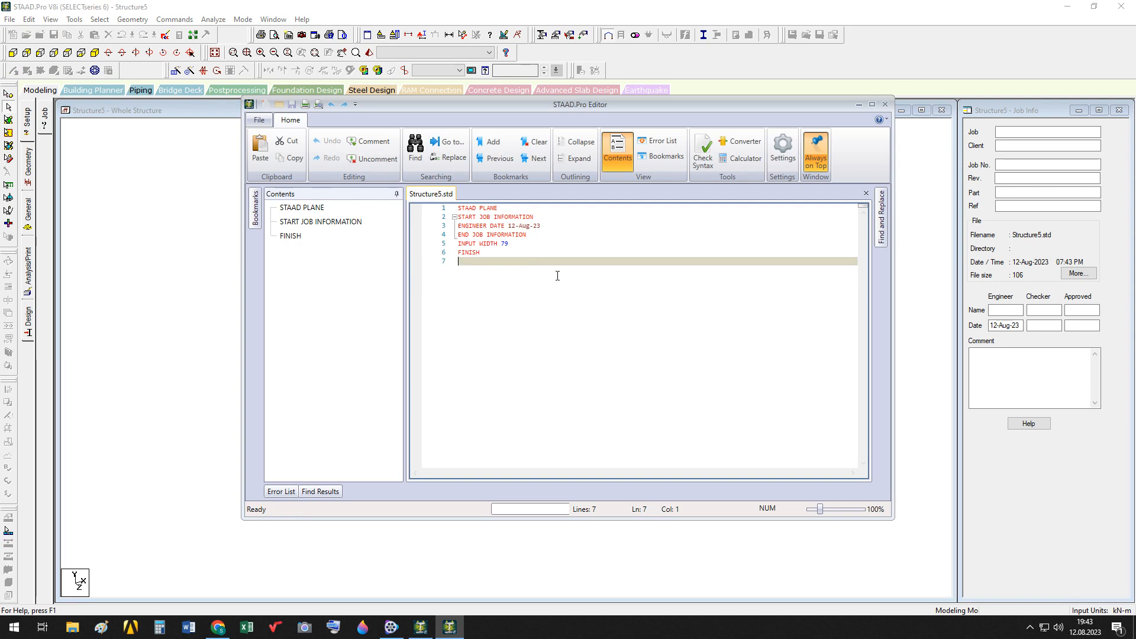
pyautogui.click(885, 104)
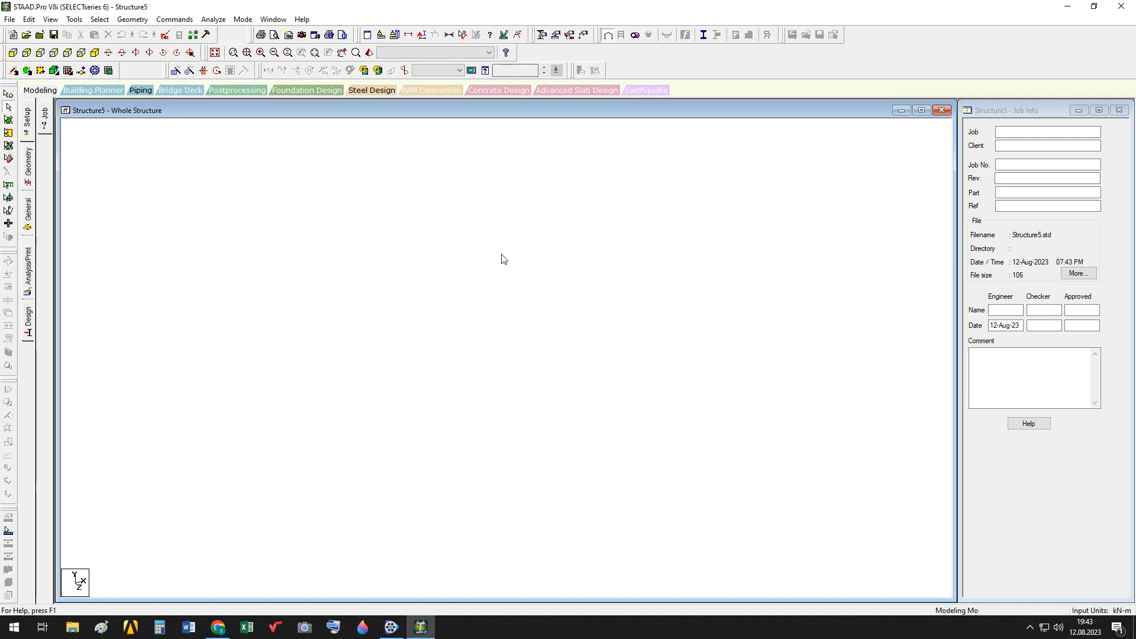
pyautogui.click(166, 36)
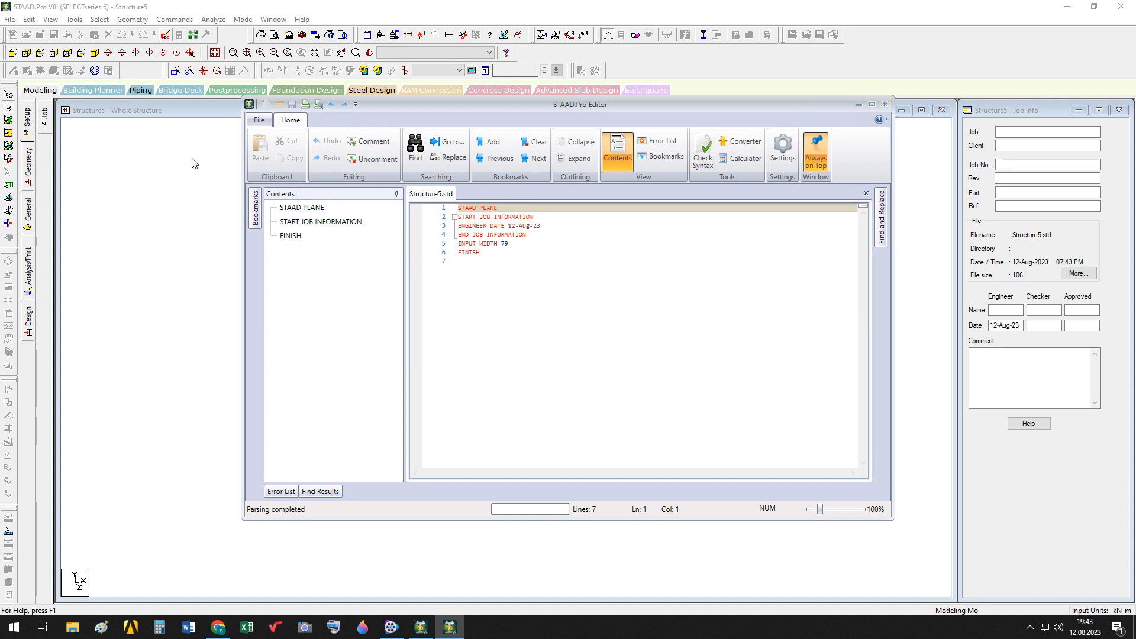
pyautogui.click(885, 104)
# Step: Create a new Plane model named Structure6 with Edit Job Information as the starting mode
pyautogui.click(9, 20)
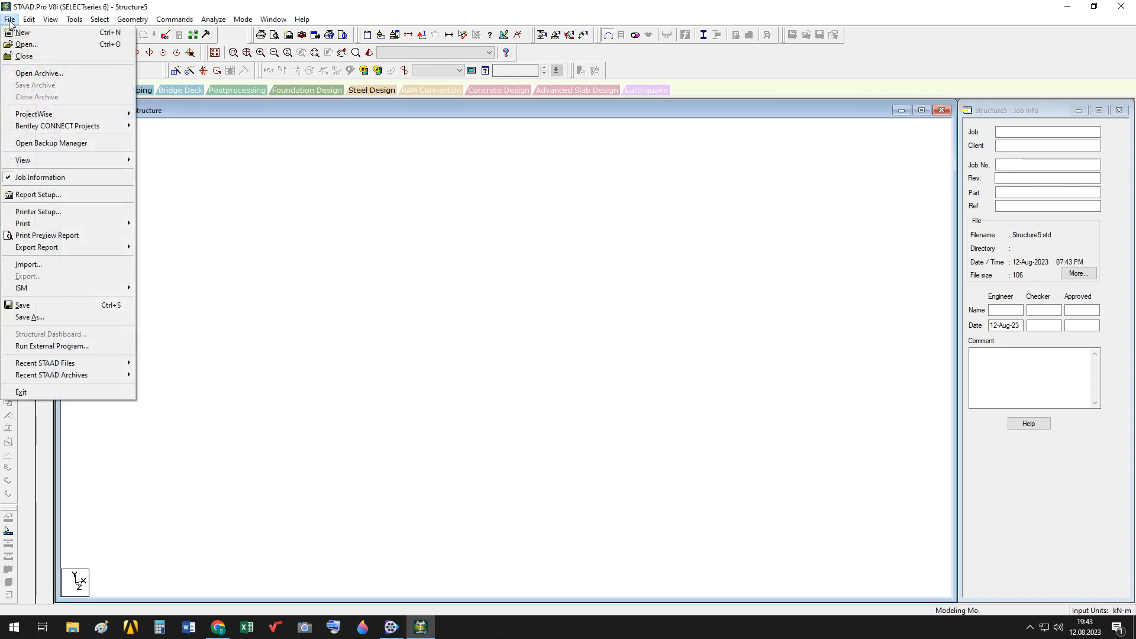
pyautogui.click(32, 31)
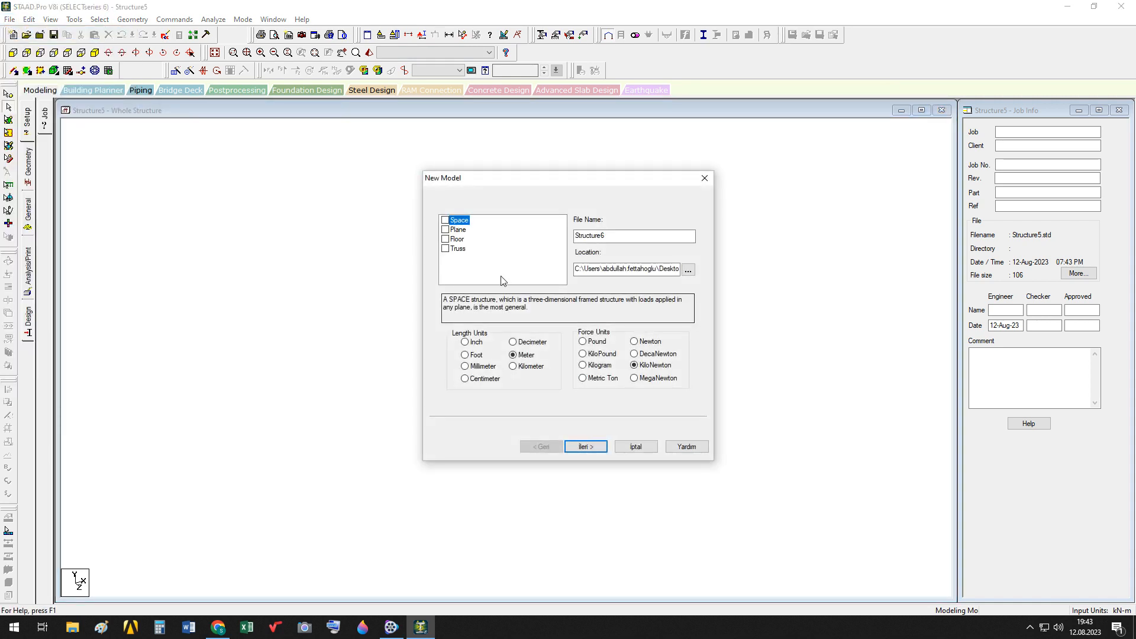
pyautogui.click(452, 230)
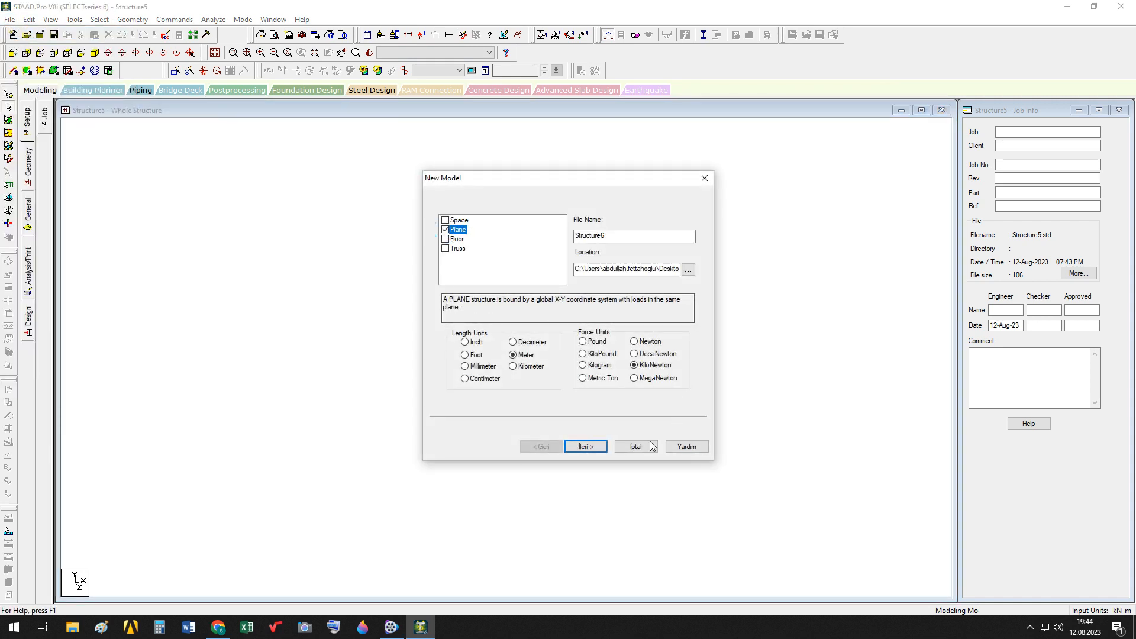
pyautogui.click(585, 446)
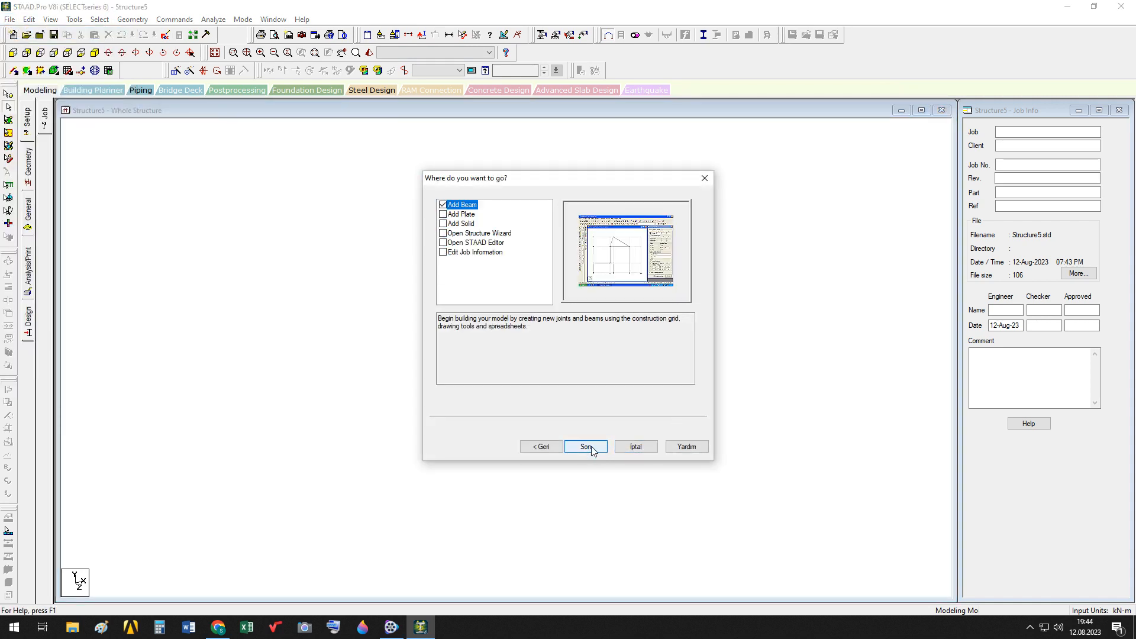
pyautogui.click(443, 252)
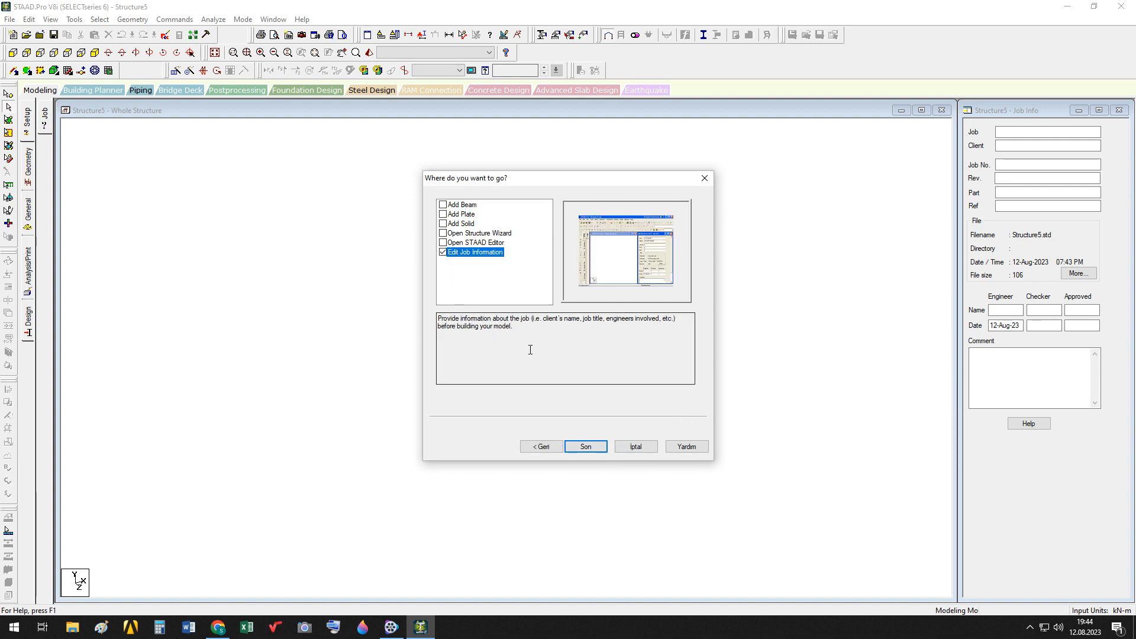
pyautogui.click(598, 446)
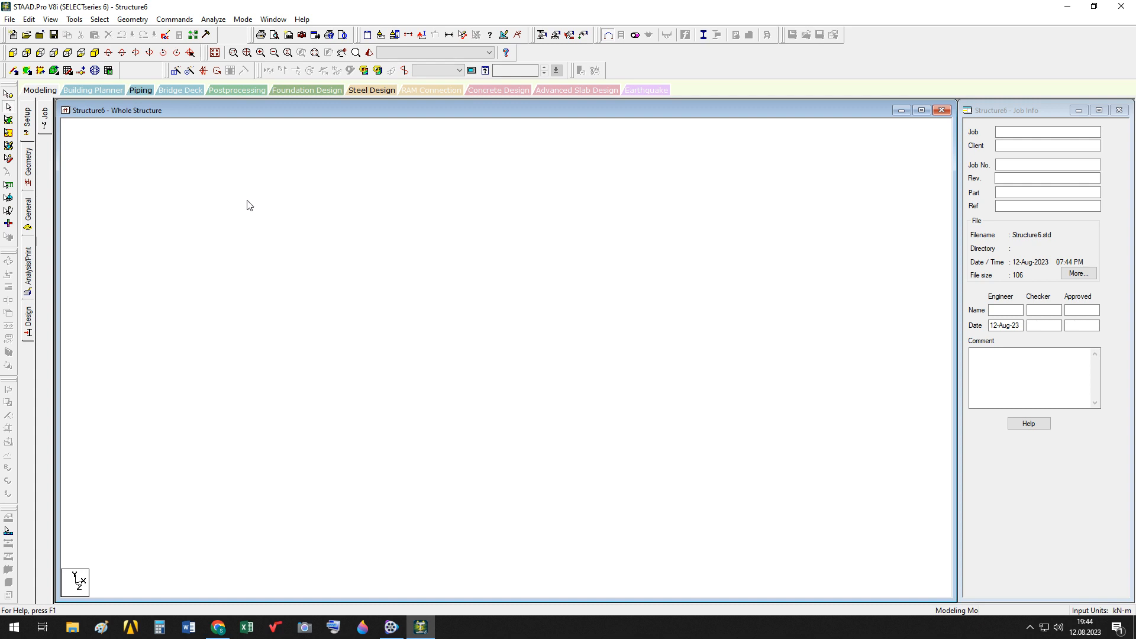
# Step: Open the Structure Wizard from the empty Structure6 model and close it without generating a prototype
pyautogui.click(130, 20)
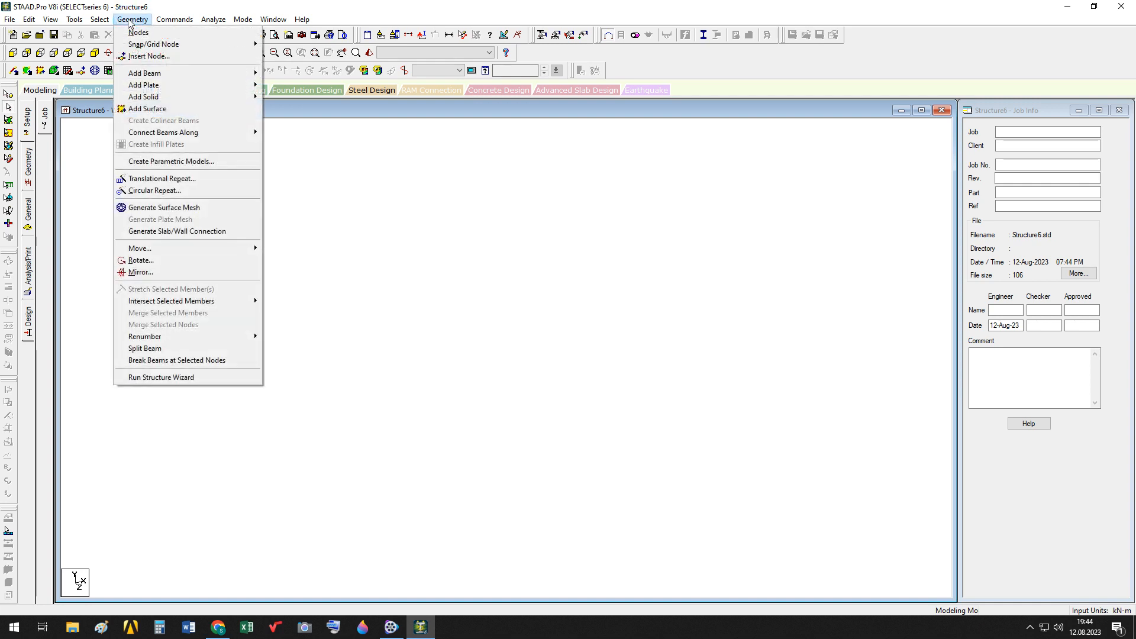
pyautogui.click(171, 379)
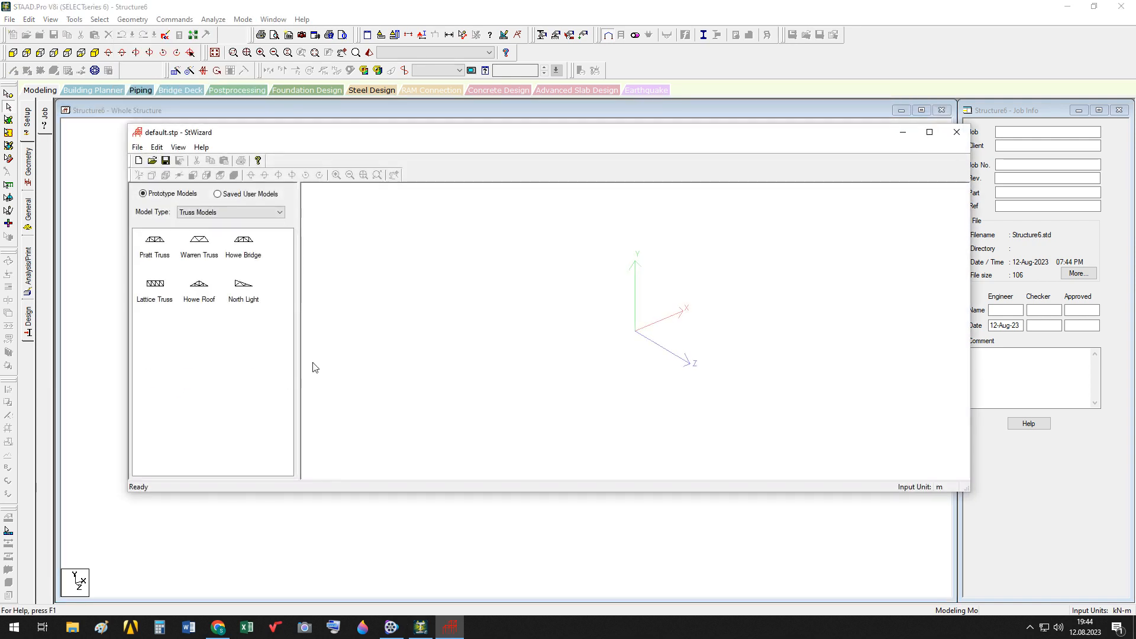
pyautogui.click(957, 132)
# Step: View the Structure6 command file in the STAAD editor and the Snap Node/Beam construction grid, closing each after viewing
pyautogui.click(165, 35)
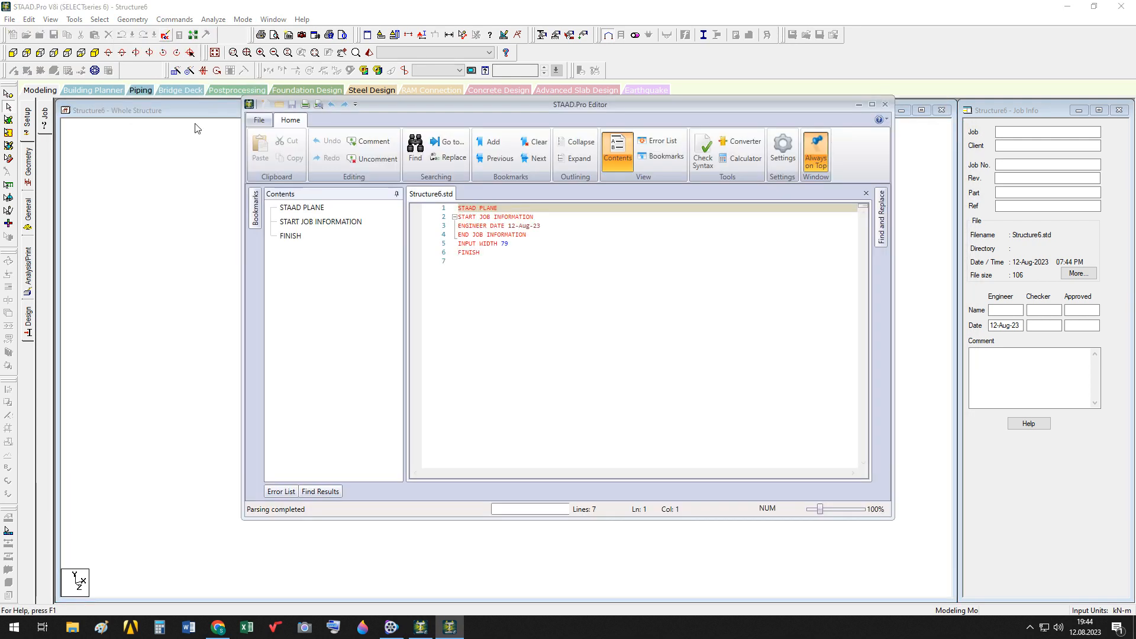
pyautogui.click(883, 105)
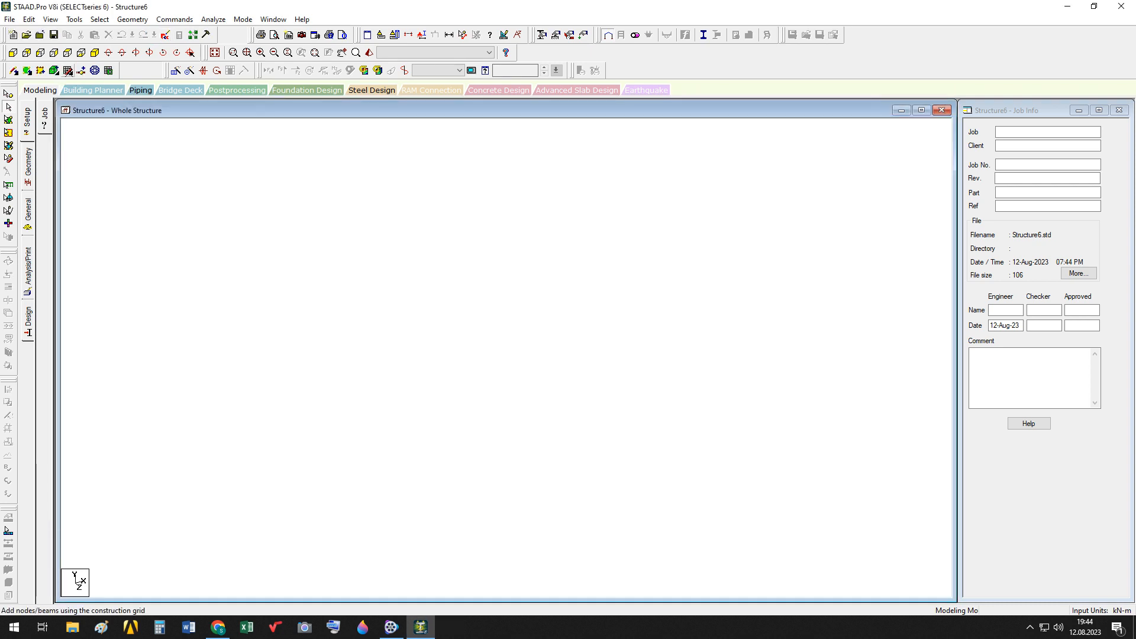
pyautogui.click(67, 71)
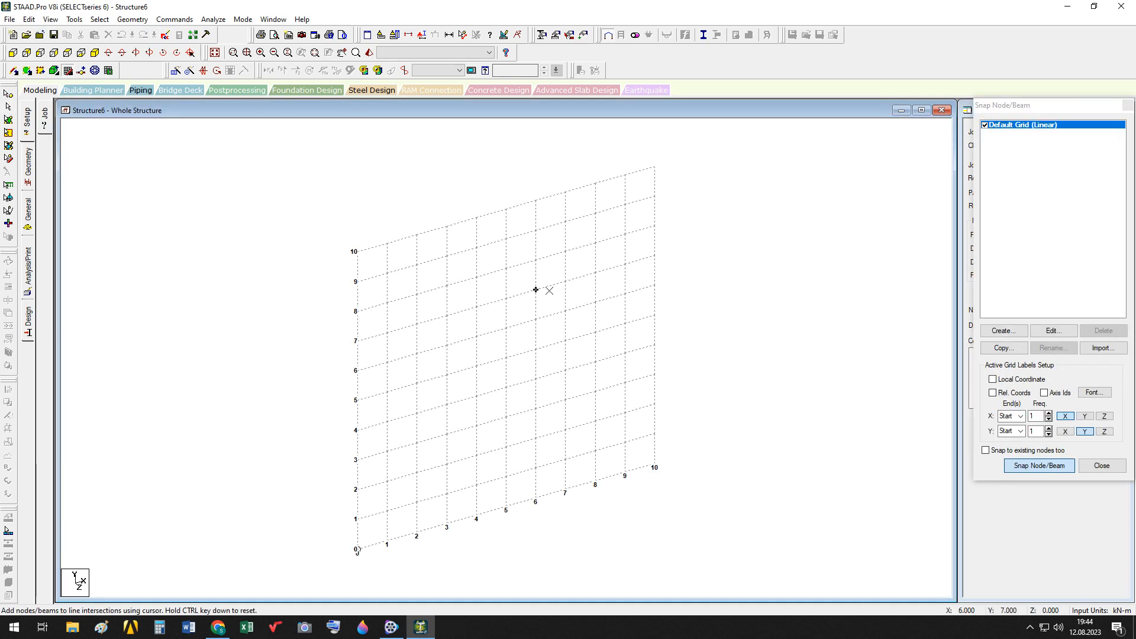
pyautogui.click(67, 70)
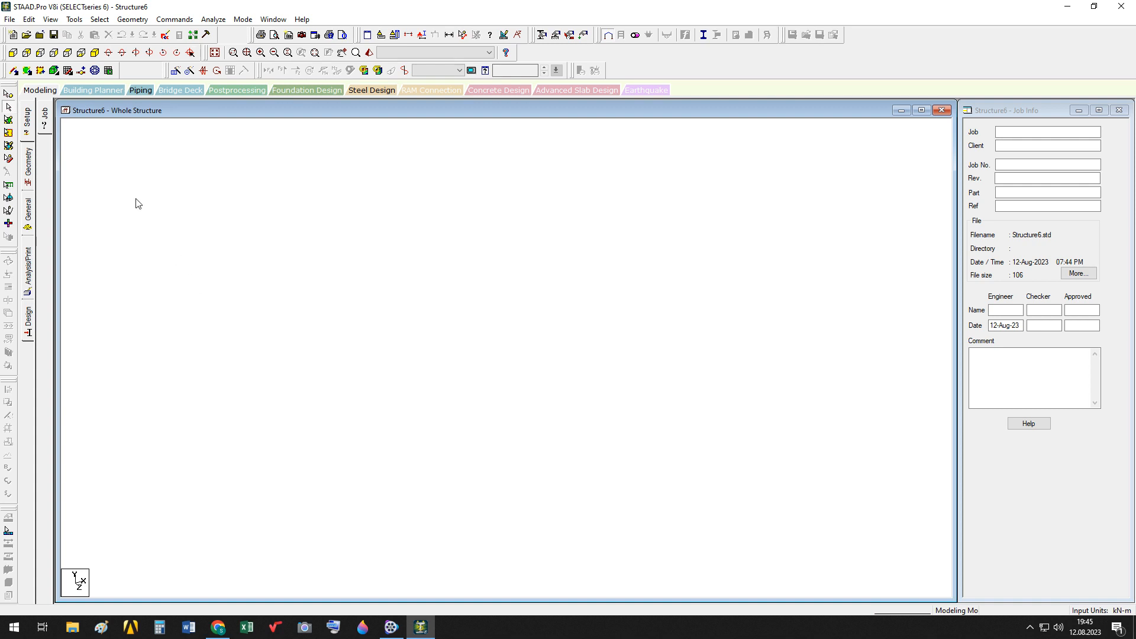
# Step: Draw a portal frame on the front-view Snap Node/Beam grid through (0,0), (0,3), (5,3) and (5,0)
pyautogui.click(68, 70)
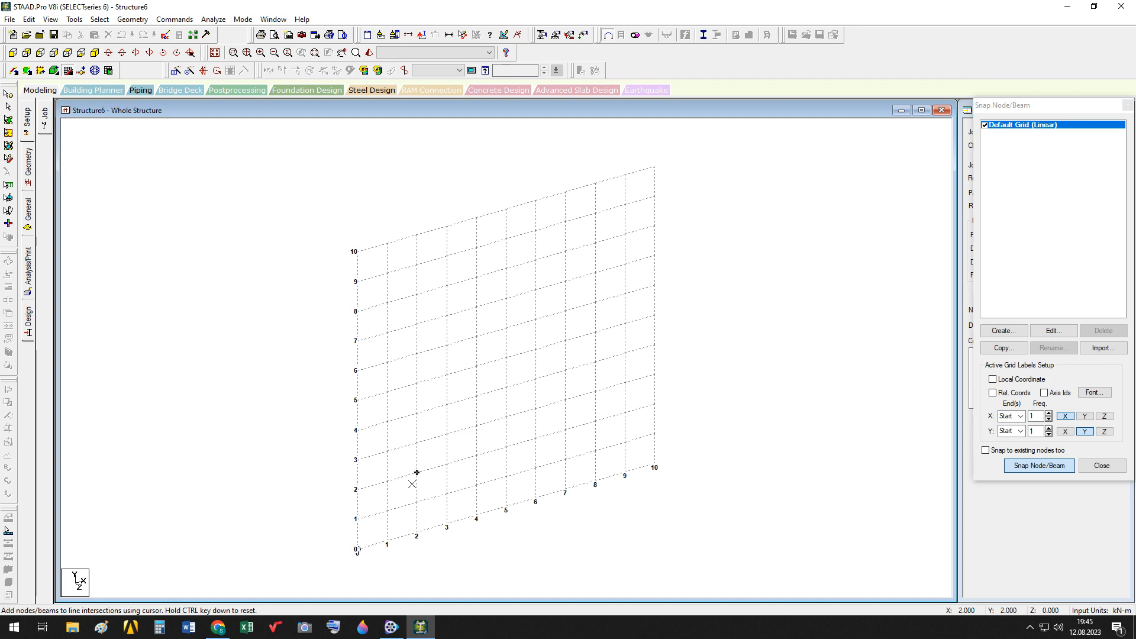
pyautogui.click(12, 52)
pyautogui.click(13, 53)
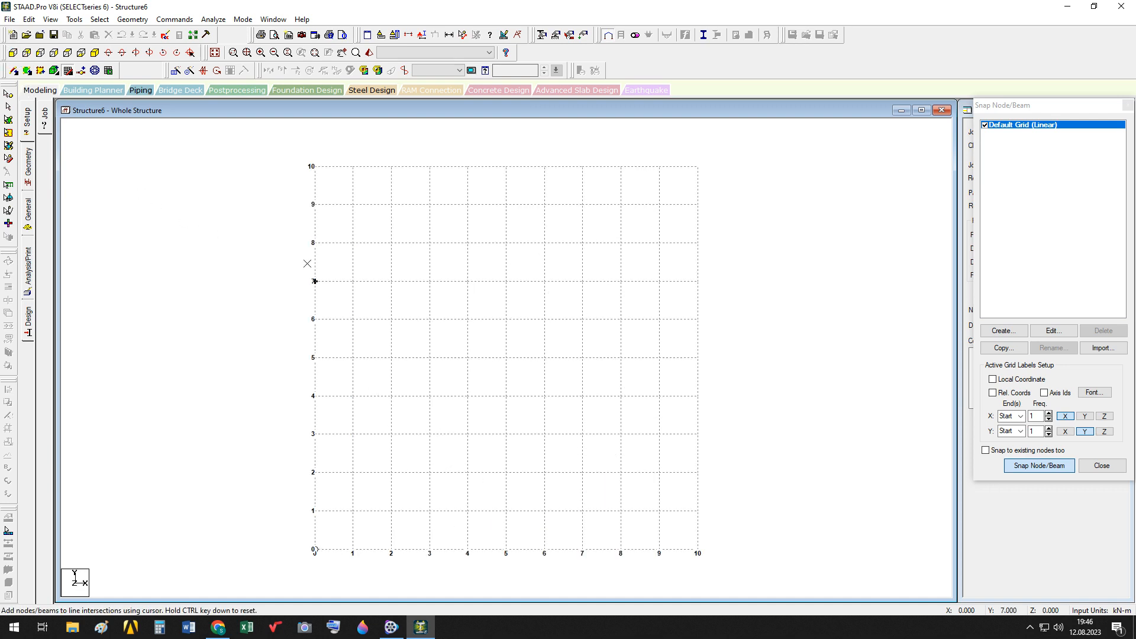
pyautogui.click(557, 338)
pyautogui.click(315, 548)
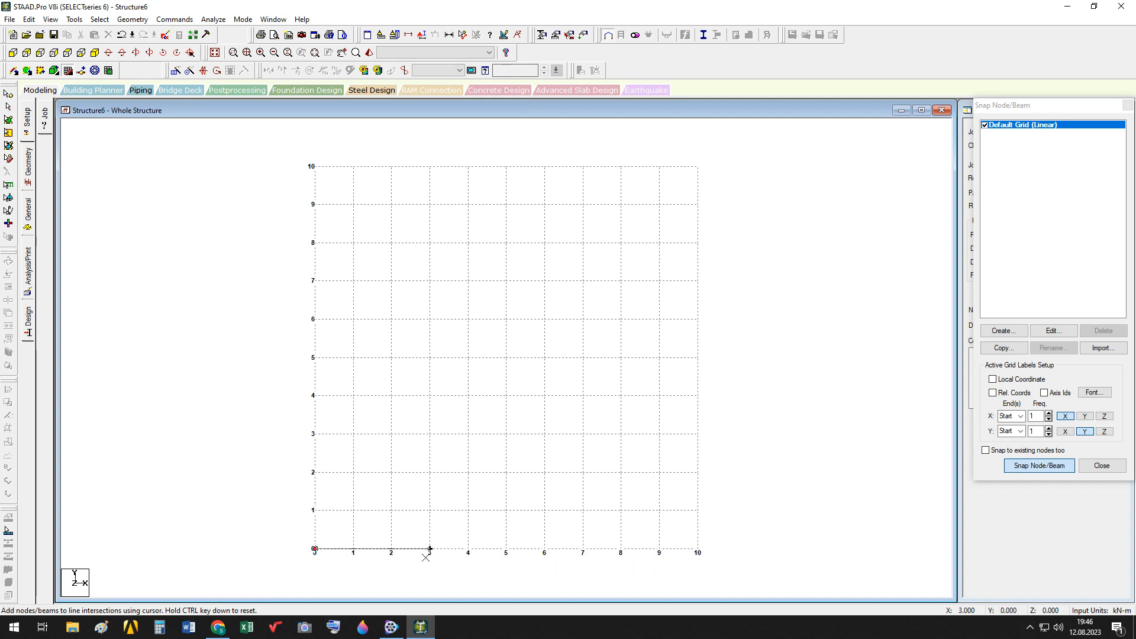
pyautogui.click(315, 434)
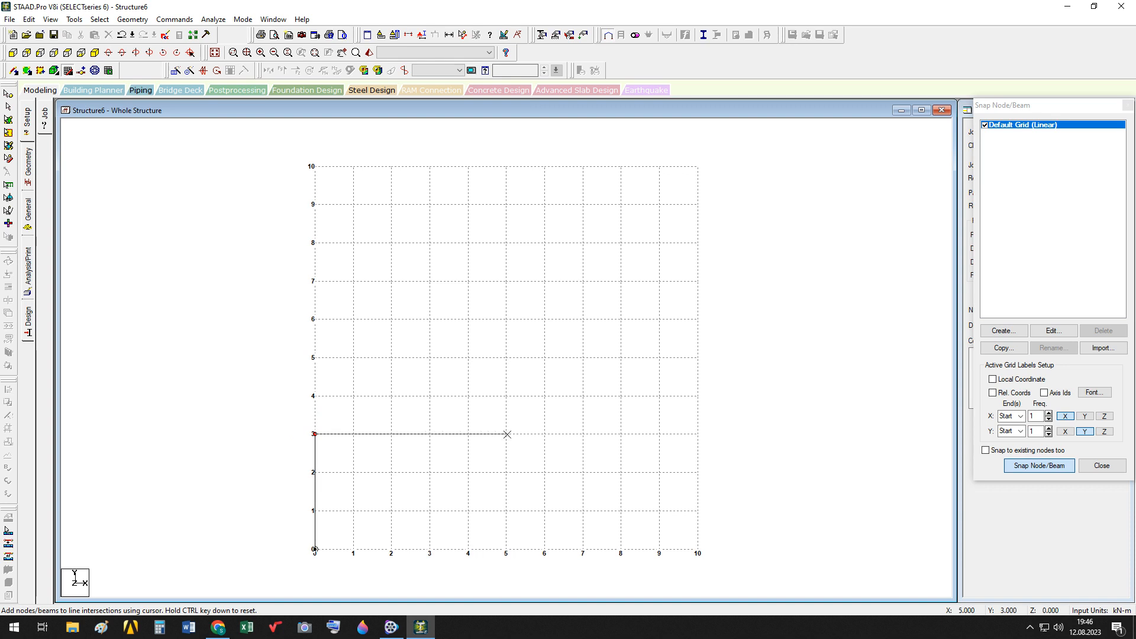
pyautogui.click(507, 434)
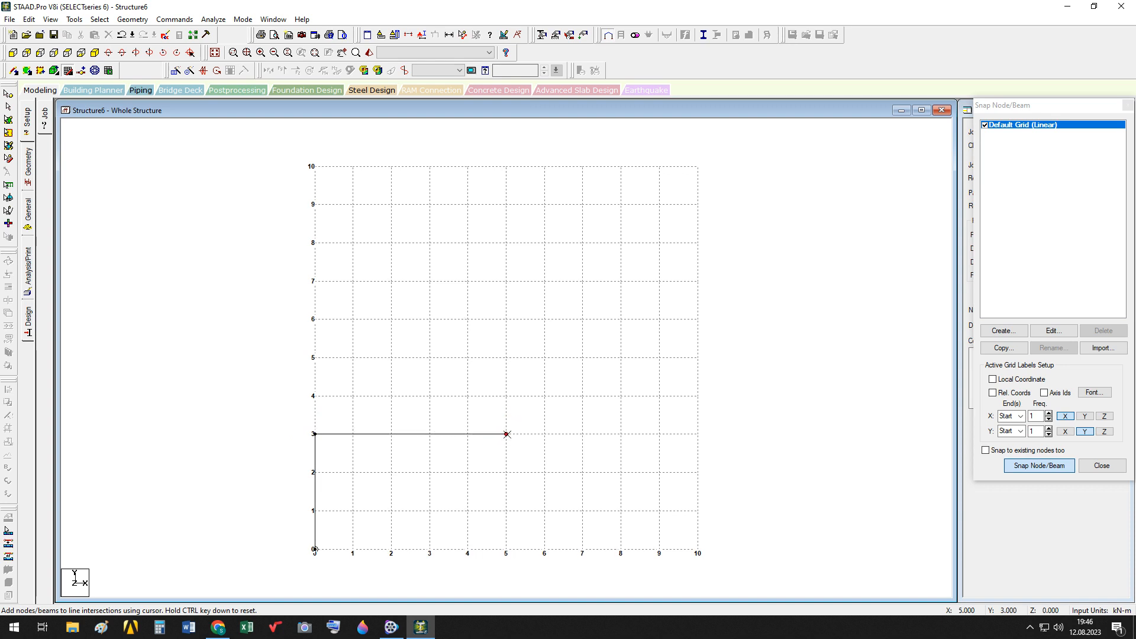
pyautogui.click(506, 549)
pyautogui.press('Escape')
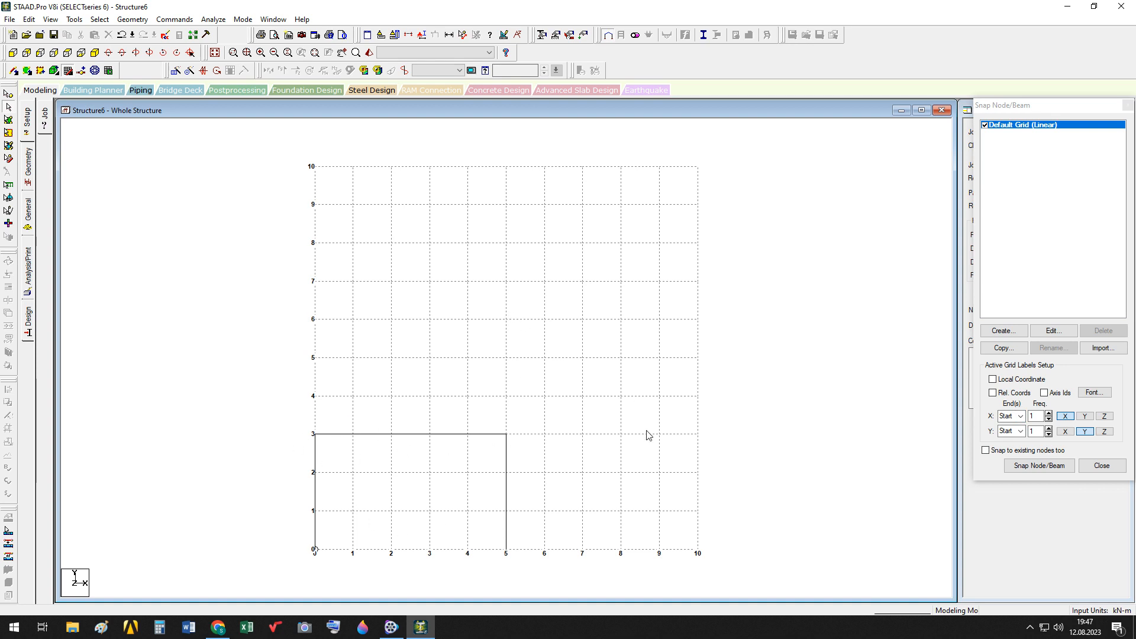
# Step: Try the End, Both and None settings for the grid's X-axis labels, finishing with labels at Both ends
pyautogui.click(1020, 417)
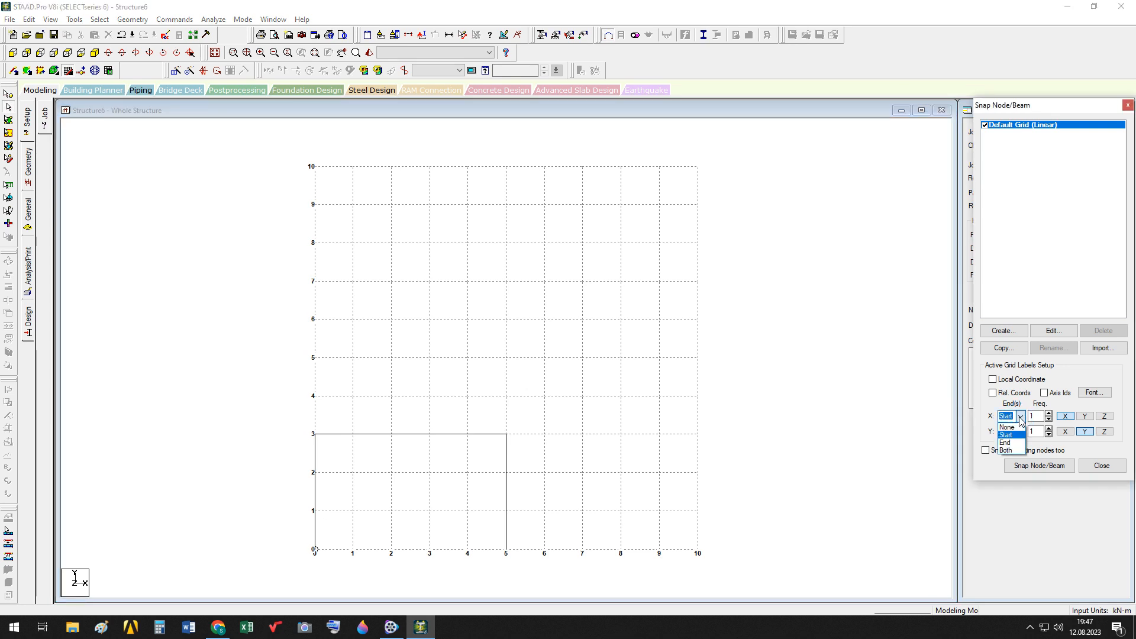
pyautogui.click(1021, 417)
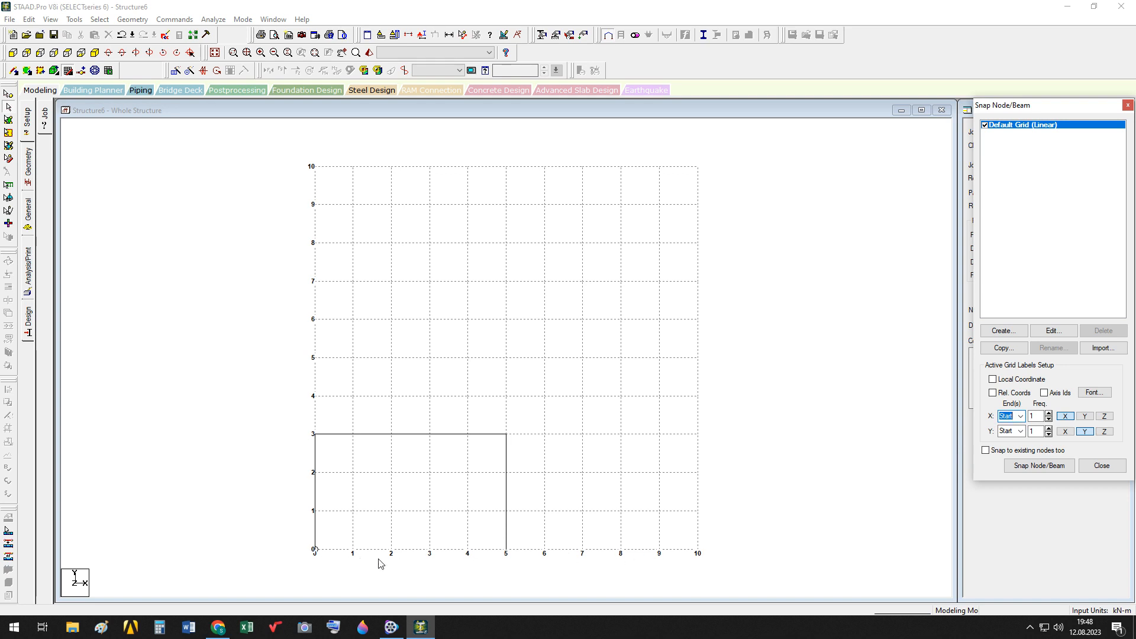
pyautogui.click(1020, 416)
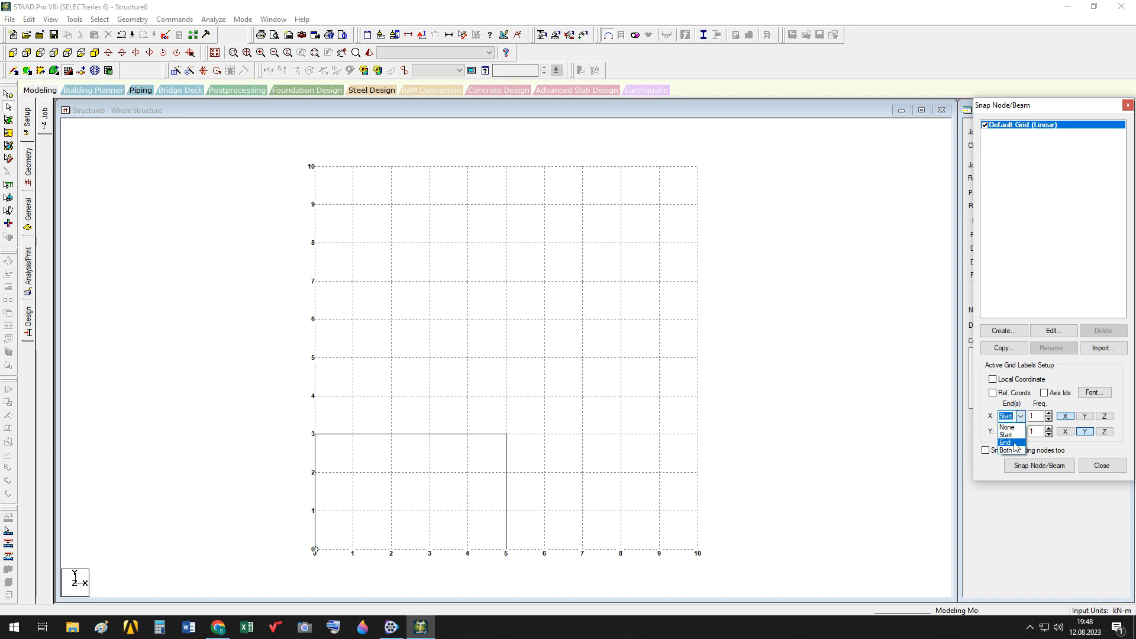
pyautogui.click(1014, 443)
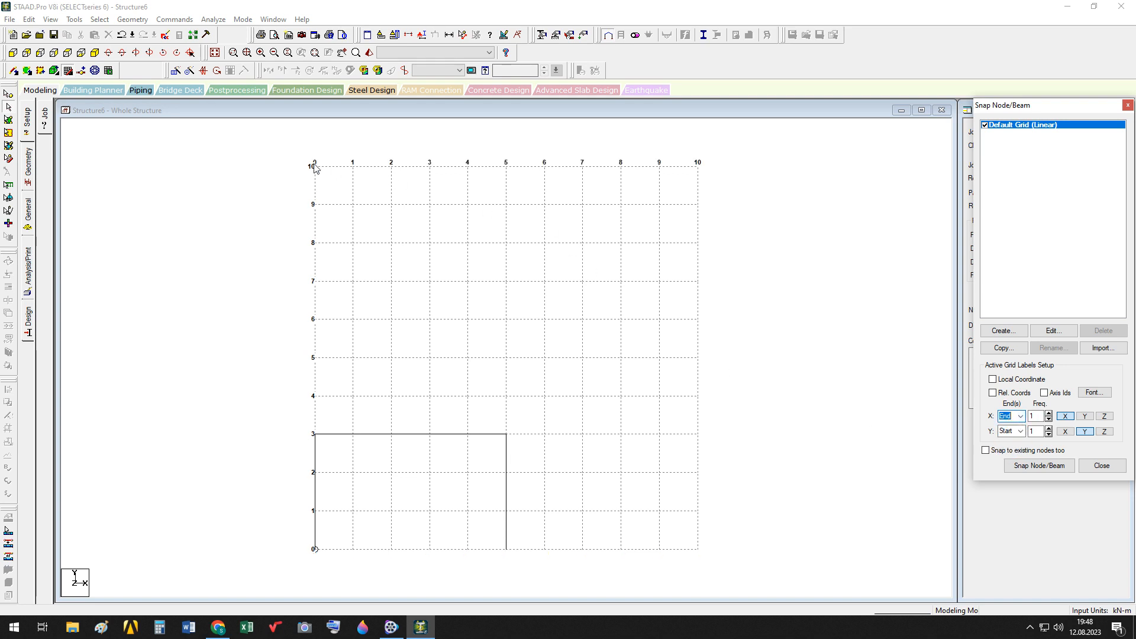
pyautogui.click(1021, 417)
pyautogui.click(1015, 450)
pyautogui.click(1021, 417)
pyautogui.click(1013, 425)
pyautogui.click(1021, 416)
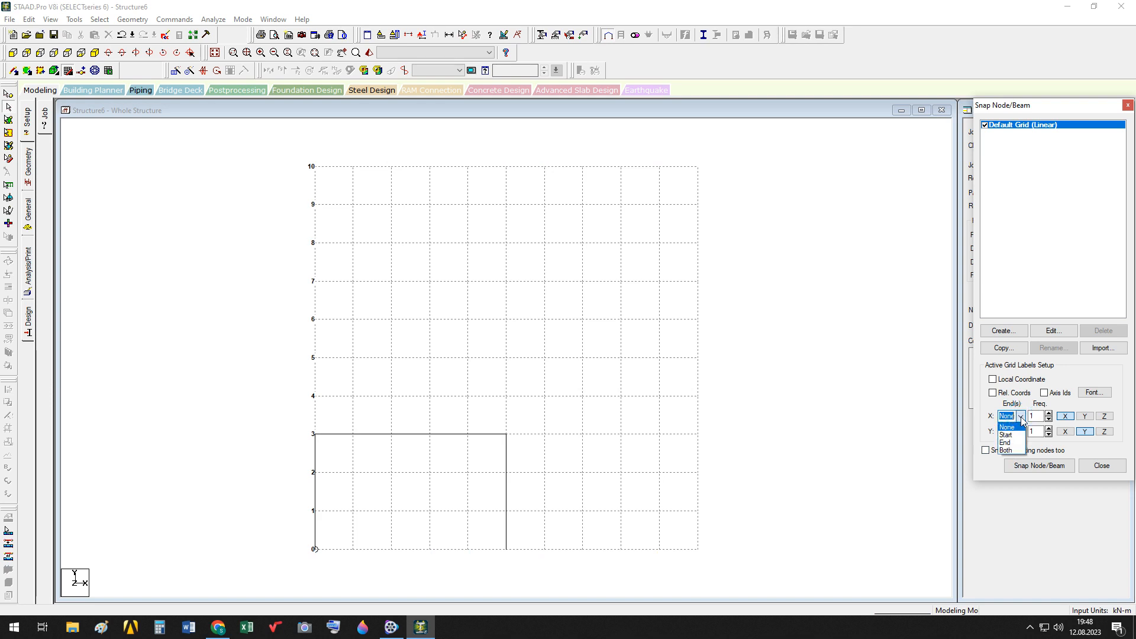
pyautogui.click(1009, 451)
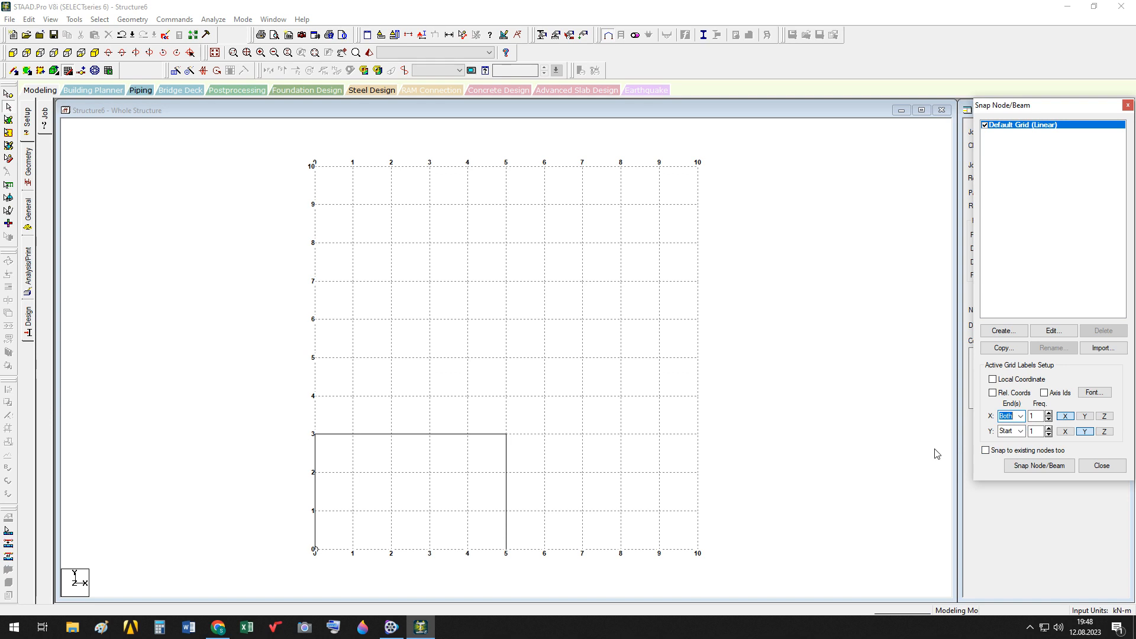
# Step: Set the grid's Y-axis labels to Both ends and decline the Auto Save
pyautogui.click(1020, 432)
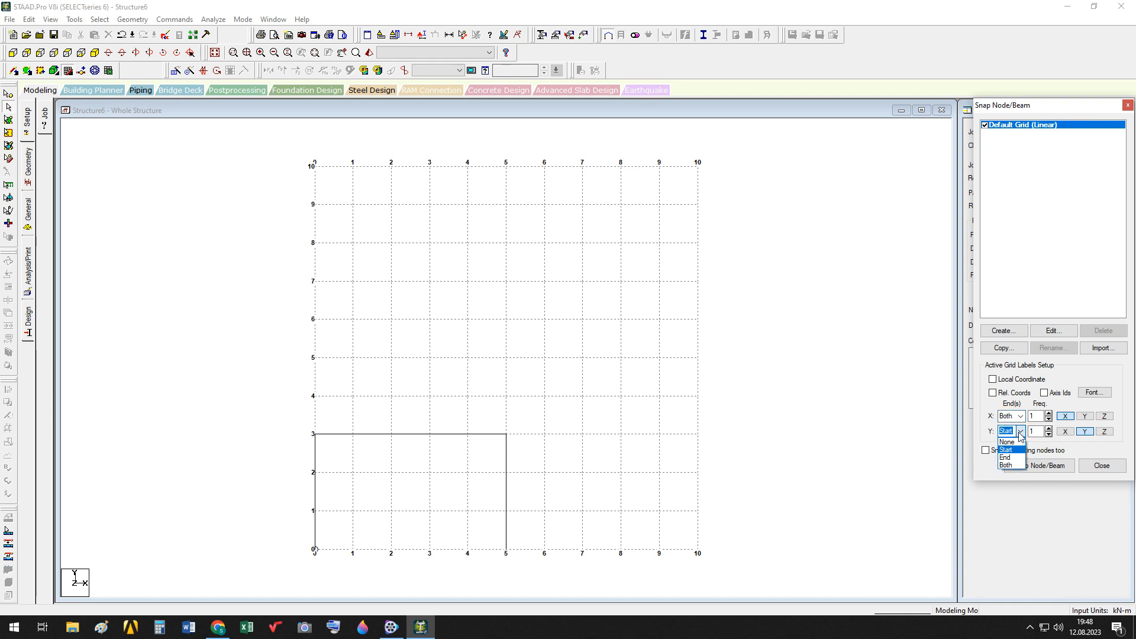
pyautogui.click(1008, 465)
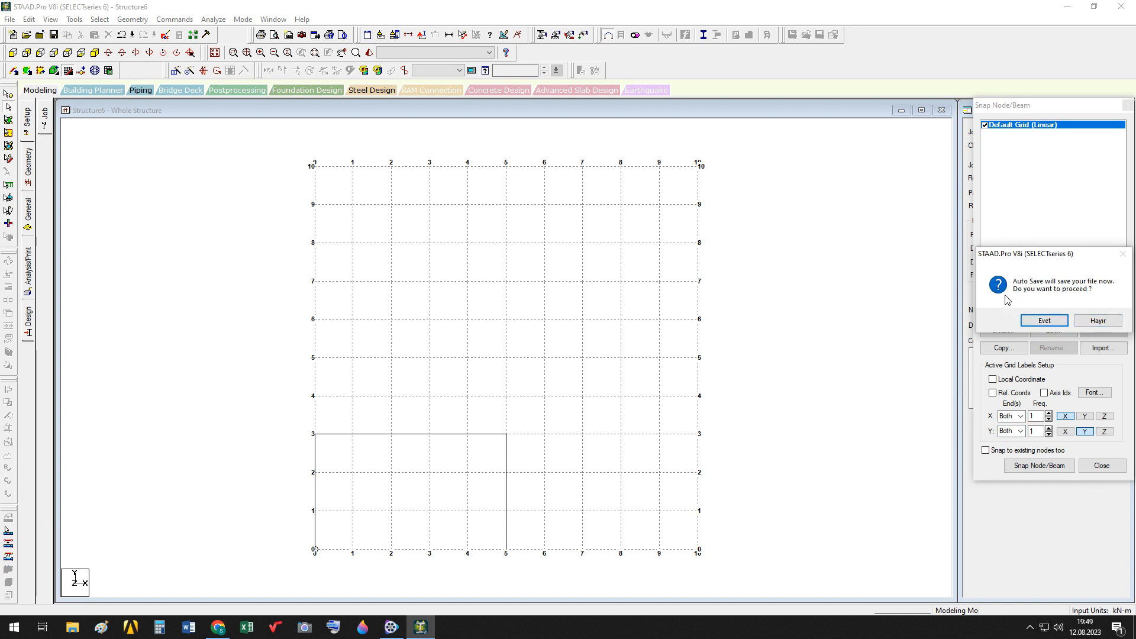
pyautogui.click(1084, 325)
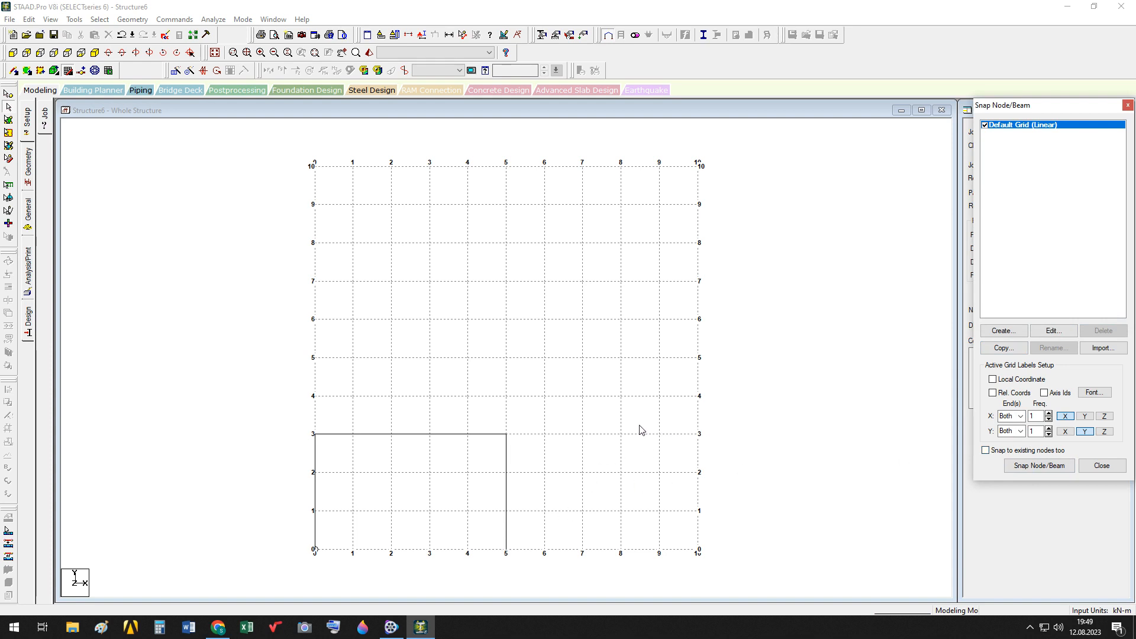
pyautogui.click(621, 427)
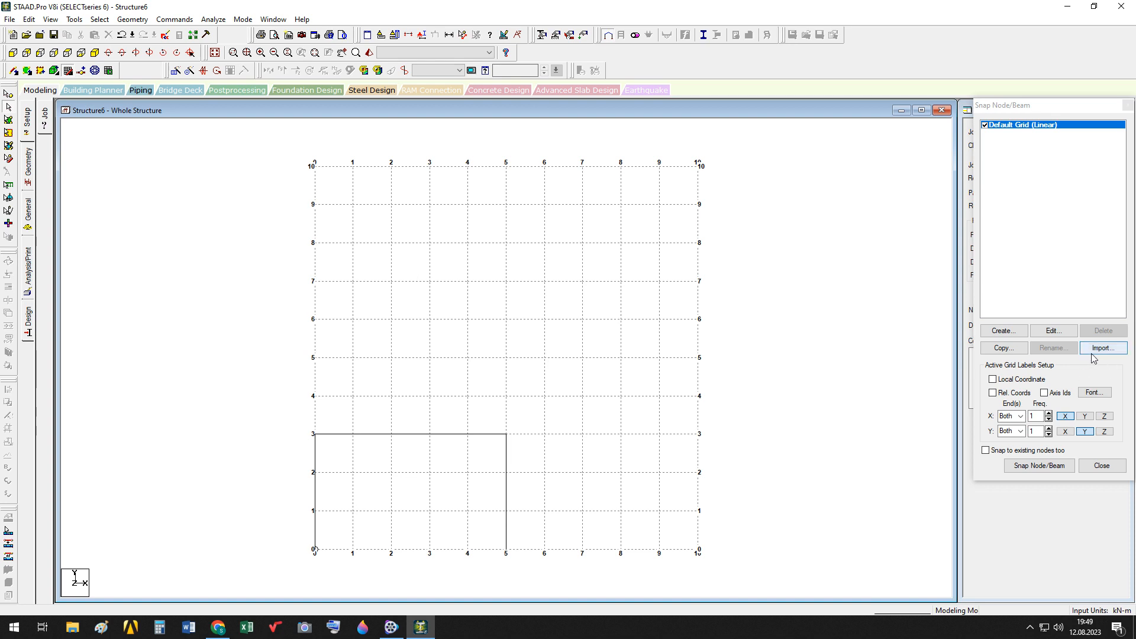
# Step: Edit the Default Grid, switching its plane to X-Z and back to X-Y
pyautogui.click(1058, 332)
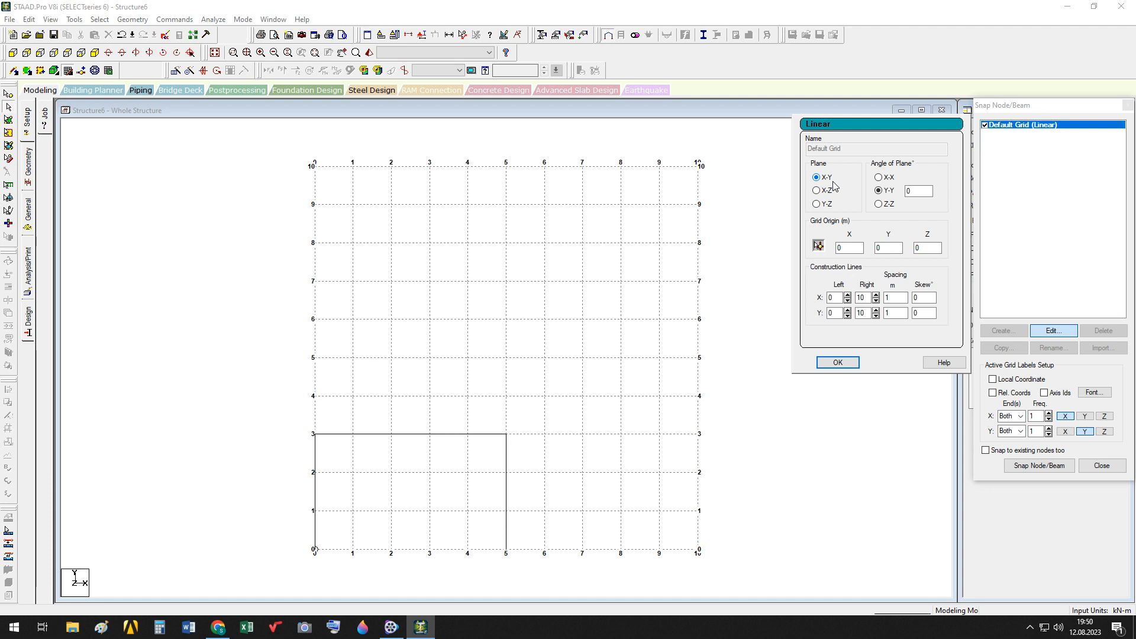
pyautogui.click(817, 191)
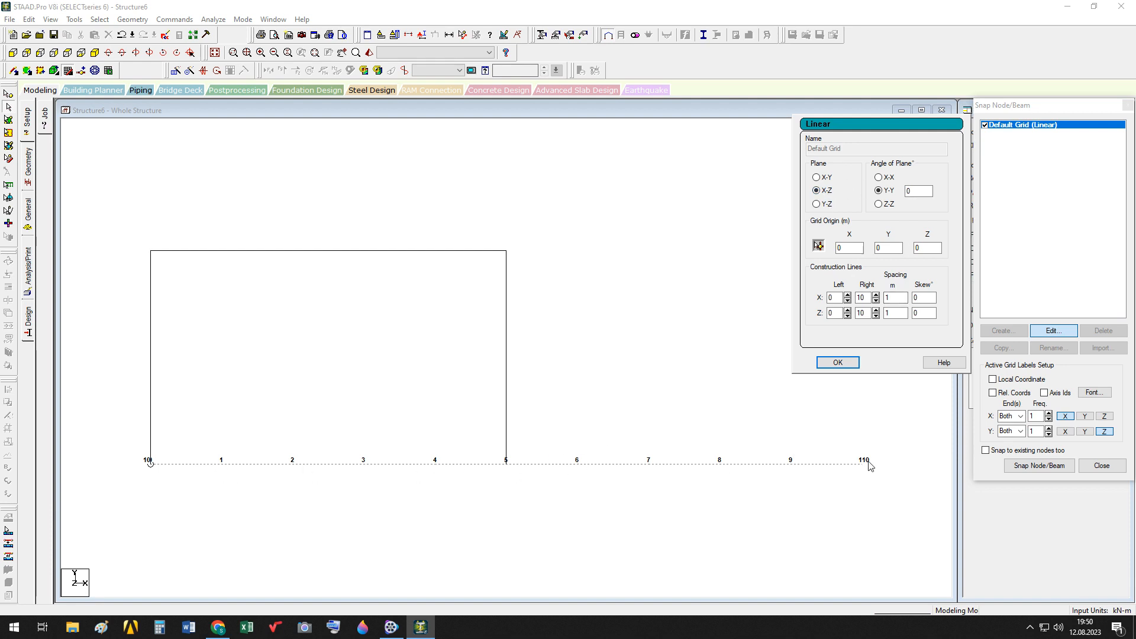
pyautogui.click(816, 178)
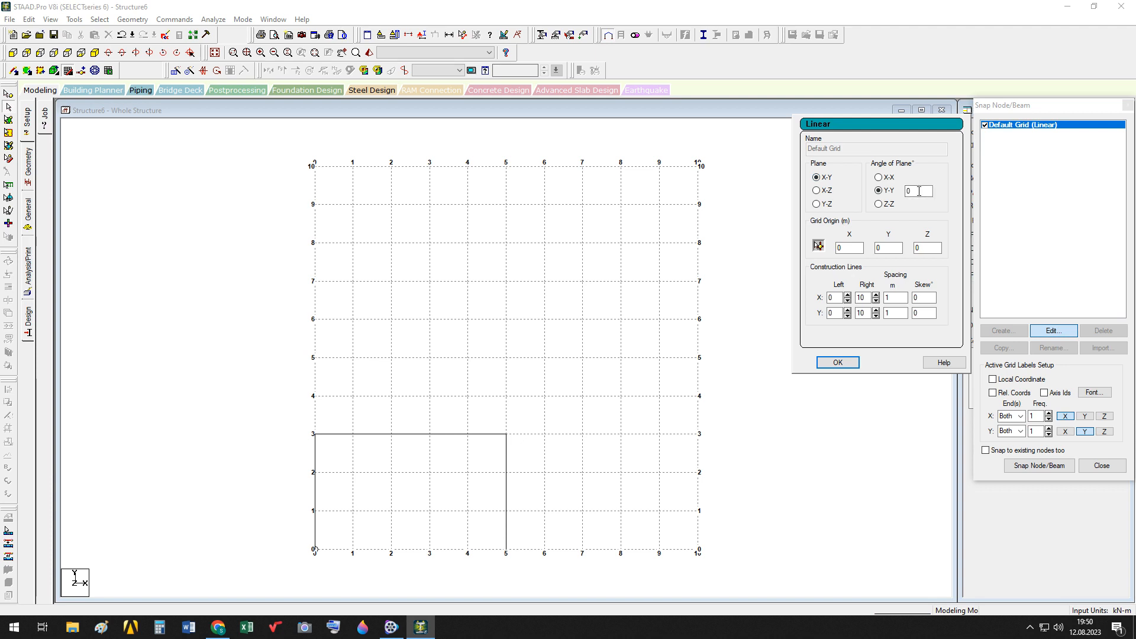
# Step: Rotate the Default Grid 45 degrees about Y-Y and inspect it in isometric, front and plan views
pyautogui.click(919, 191)
pyautogui.write('45')
pyautogui.click(837, 362)
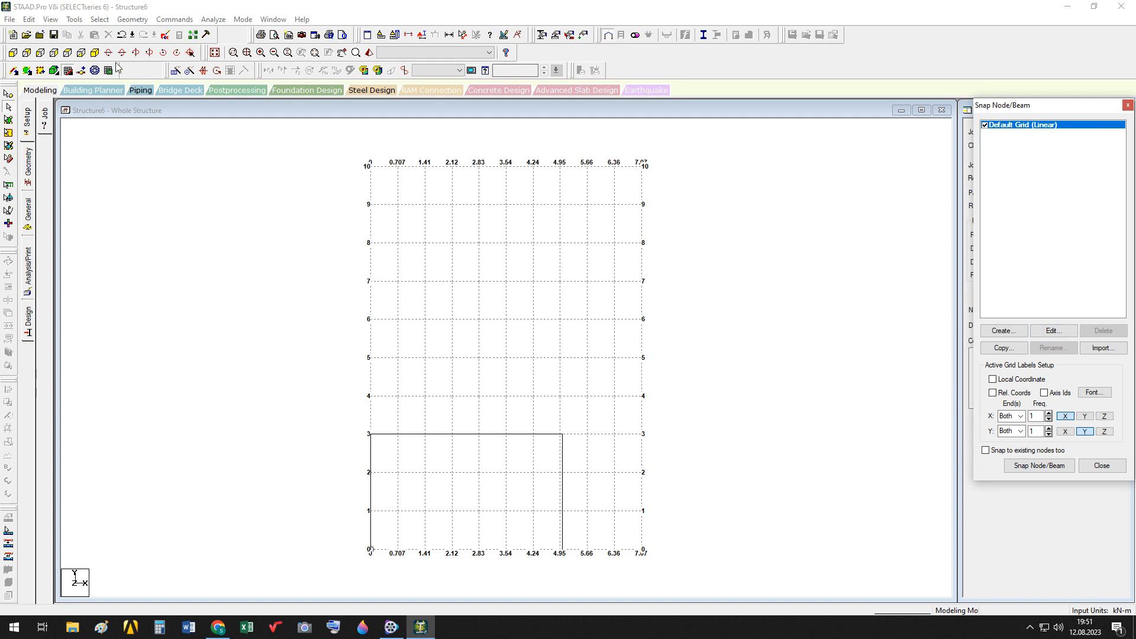
pyautogui.click(94, 53)
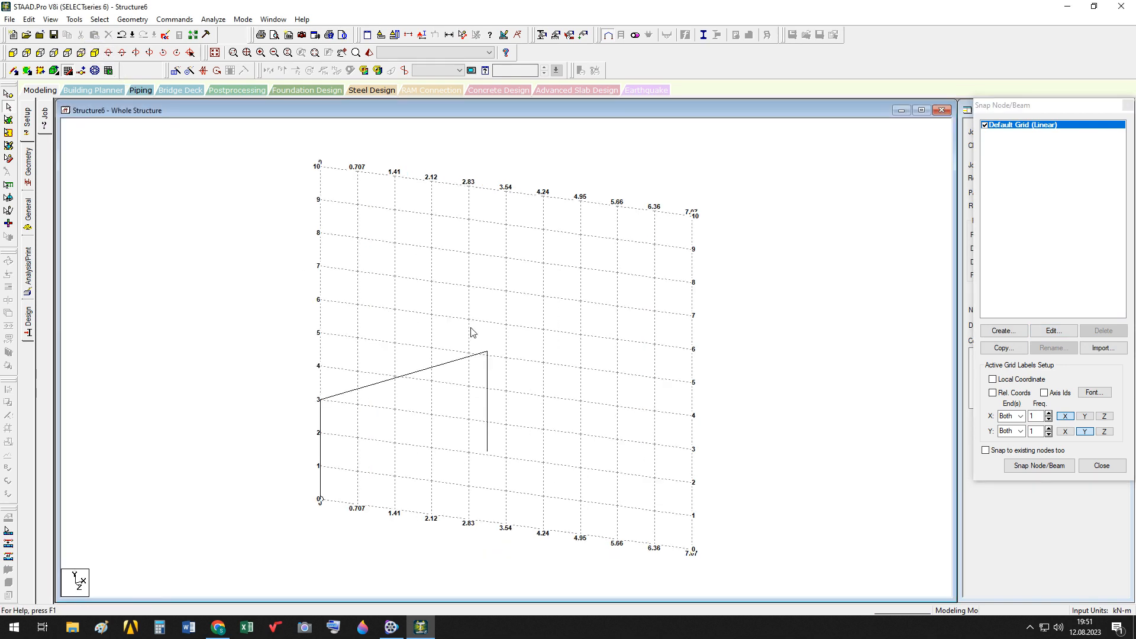
pyautogui.click(13, 52)
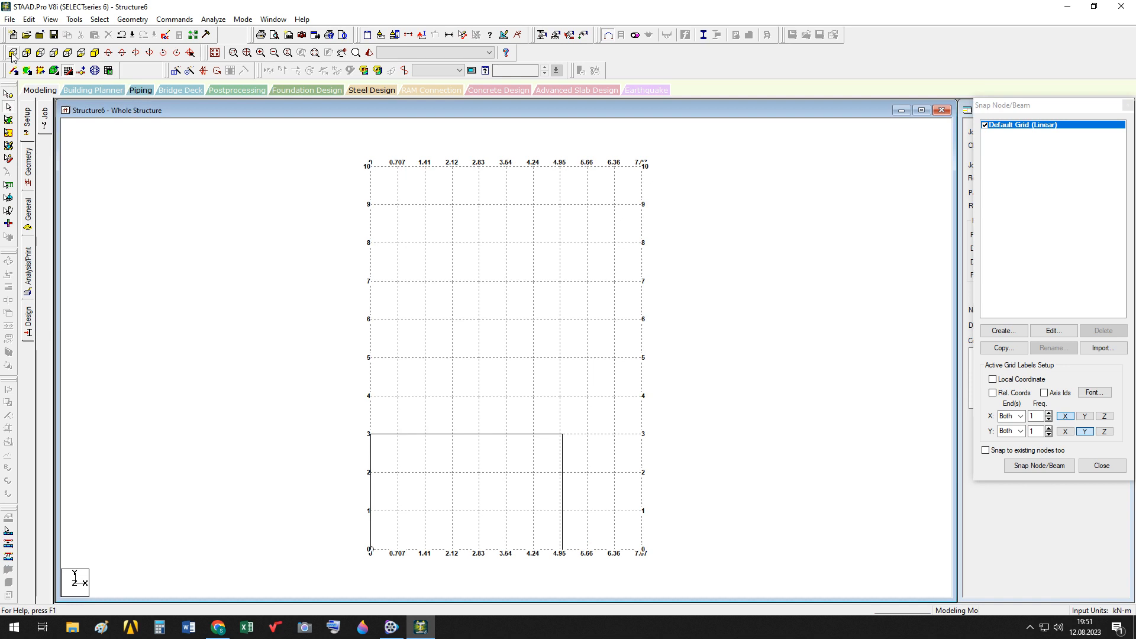
pyautogui.click(68, 53)
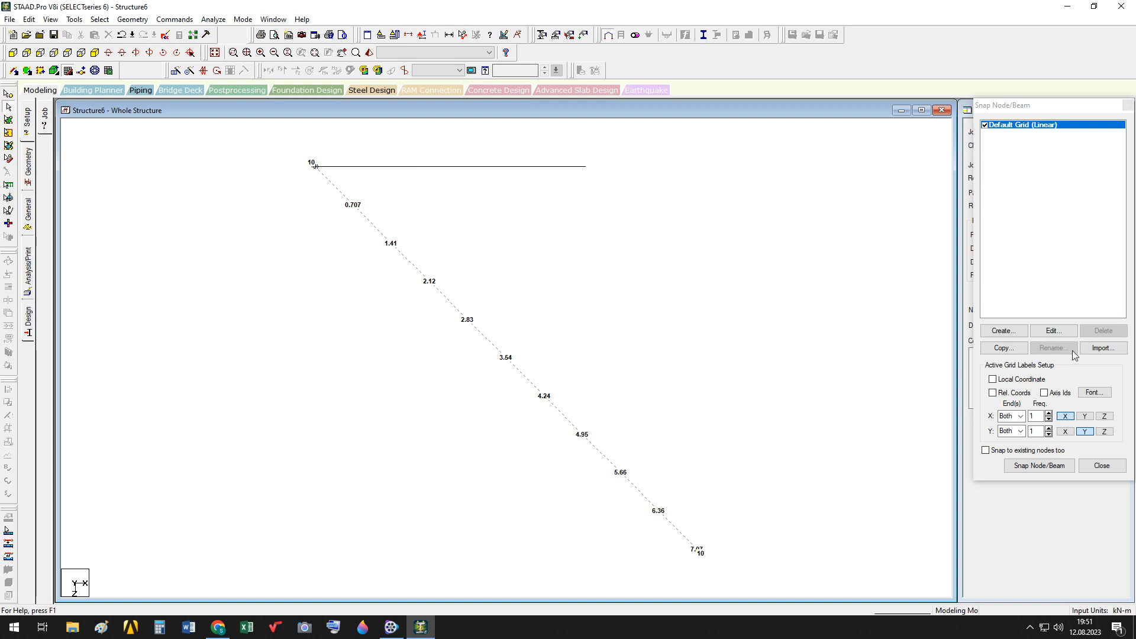
# Step: Edit the Default Grid and set its angle about Y-Y to 90 degrees
pyautogui.click(1051, 330)
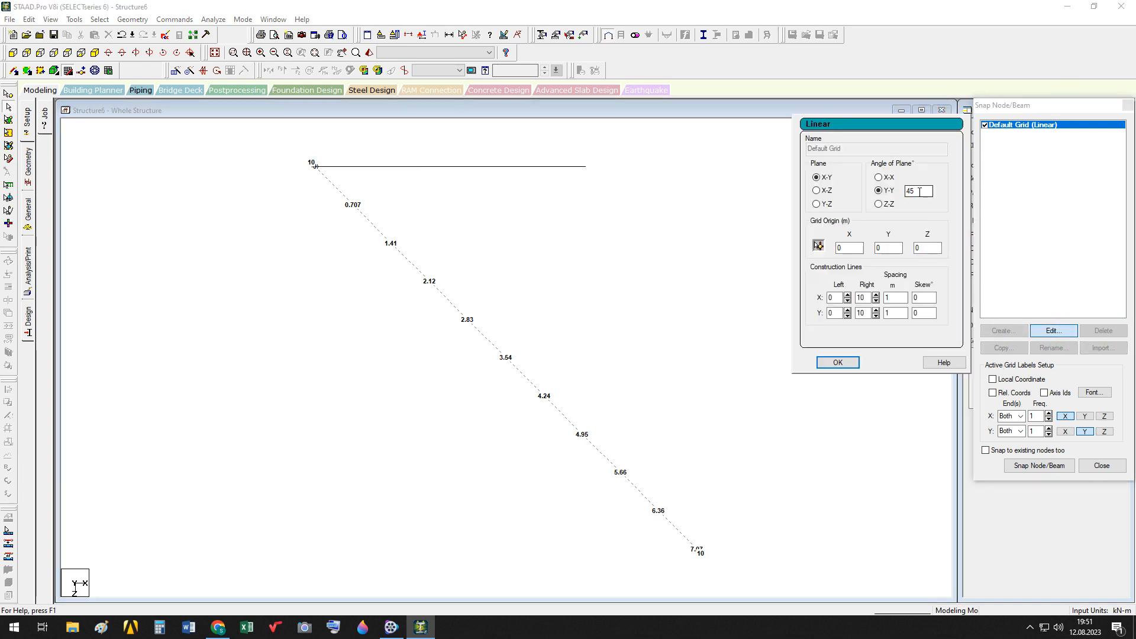
pyautogui.doubleClick(919, 191)
pyautogui.write('90')
pyautogui.click(852, 362)
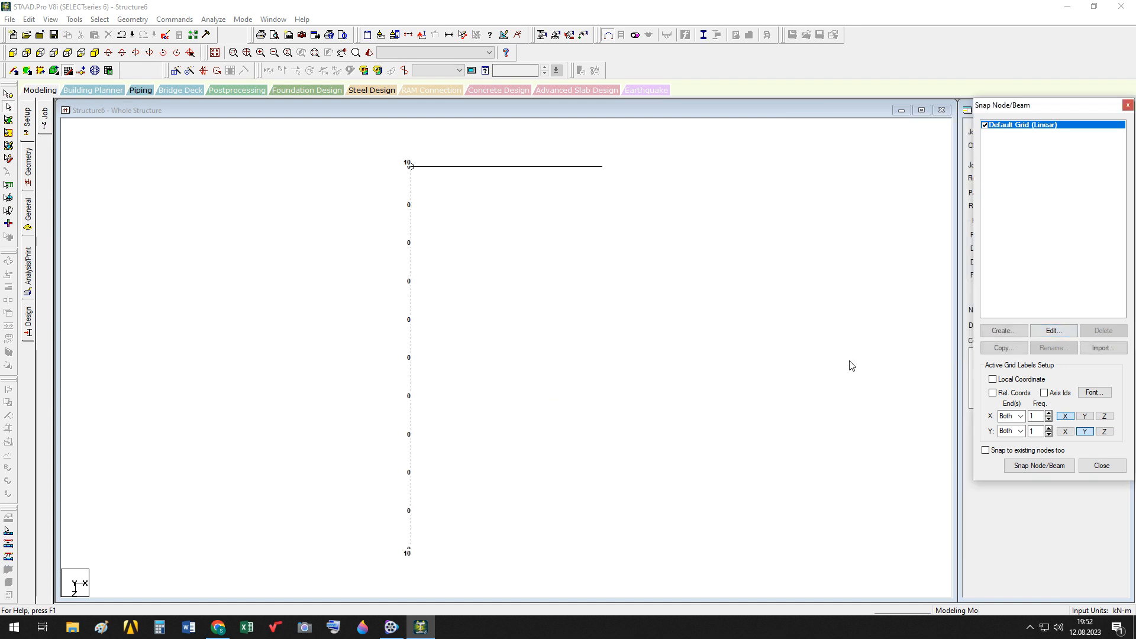
# Step: Reset the Default Grid's angle about Y-Y to 0 and return to the front view
pyautogui.click(1065, 330)
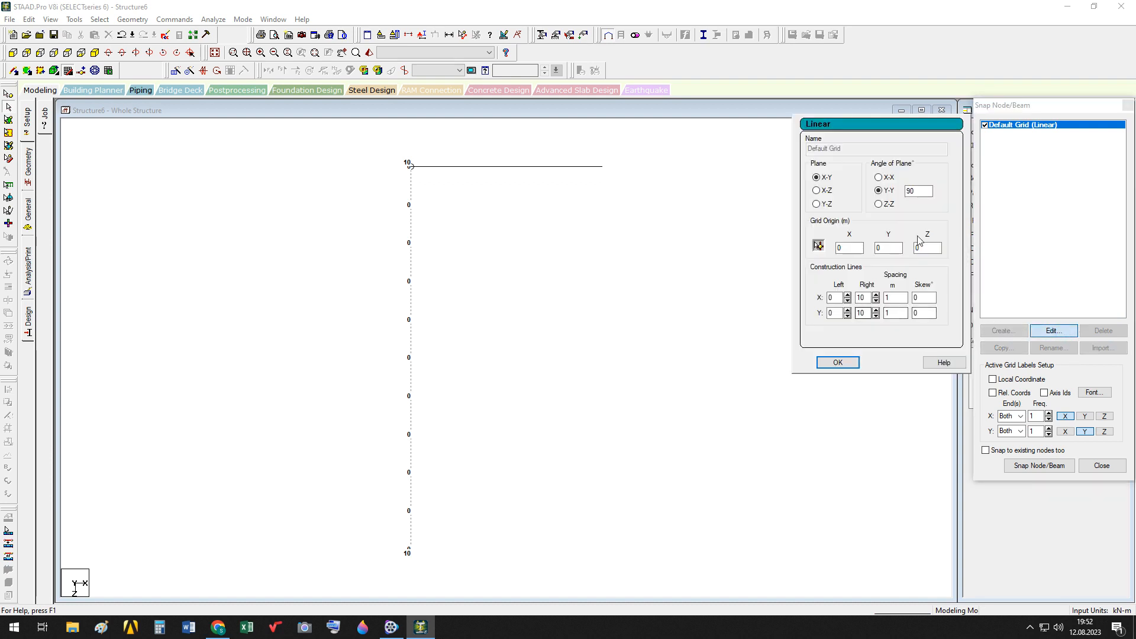
pyautogui.moveTo(920, 191); pyautogui.dragTo(880, 191)
pyautogui.write('0')
pyautogui.click(878, 190)
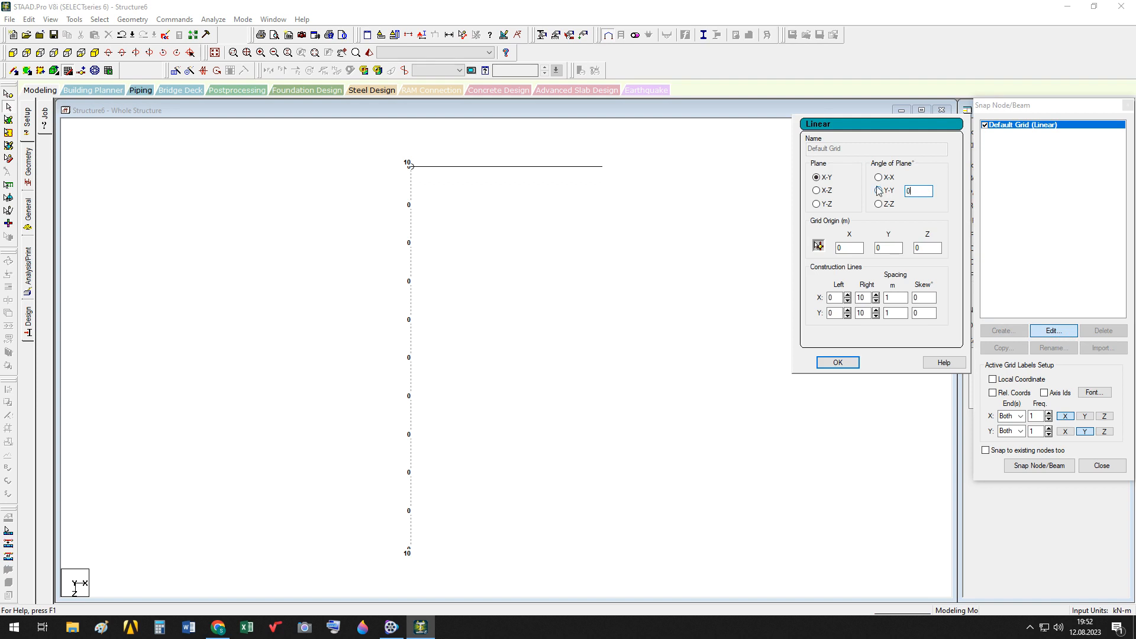
pyautogui.click(850, 364)
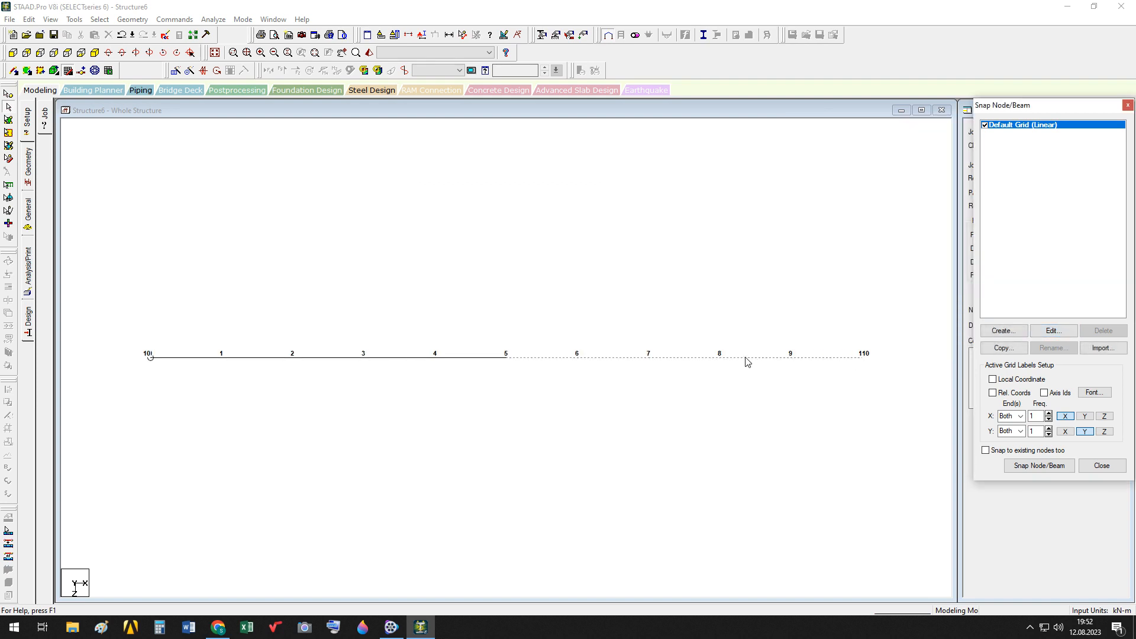
pyautogui.click(13, 53)
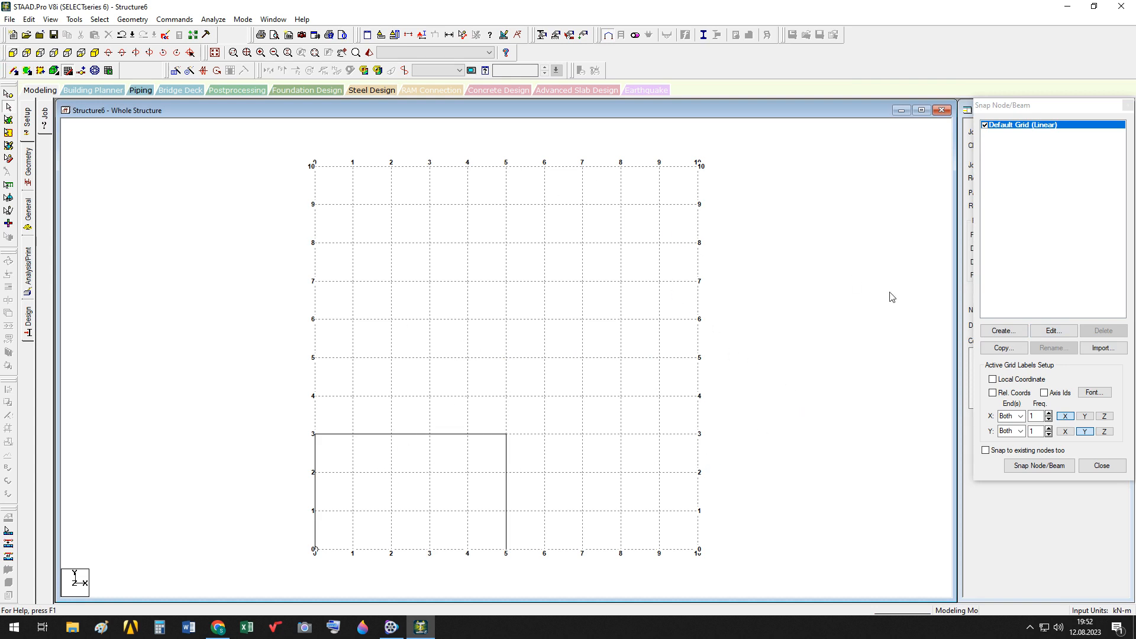
# Step: Move the Default Grid's origin to the frame's upper node at X 5, Y 3 by picking that existing node
pyautogui.click(1074, 330)
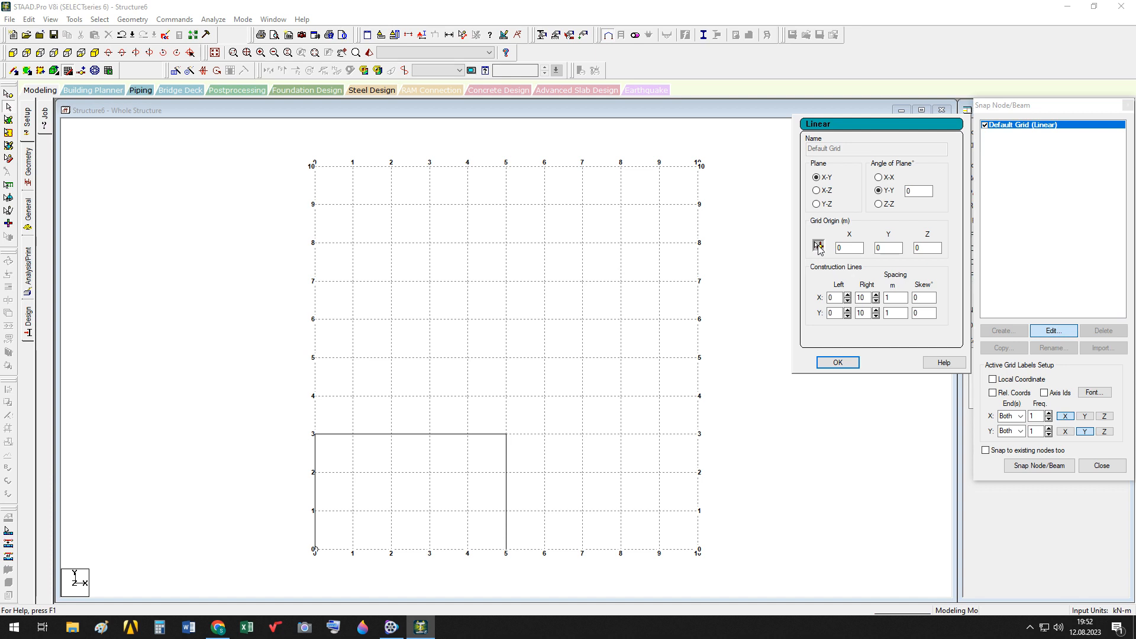
pyautogui.click(819, 246)
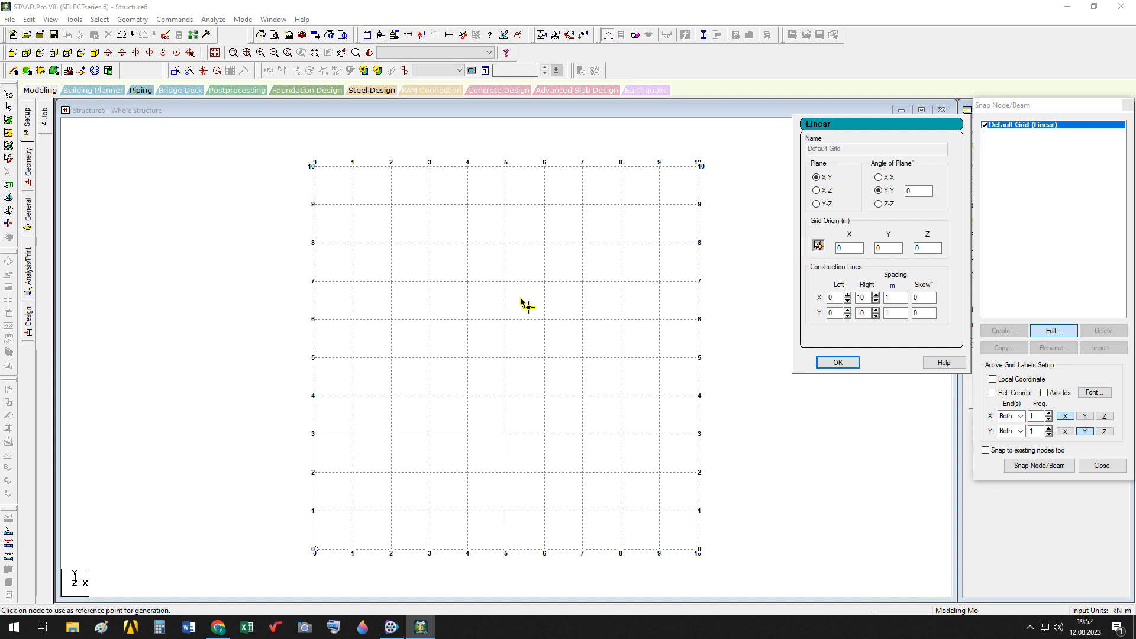
pyautogui.click(540, 285)
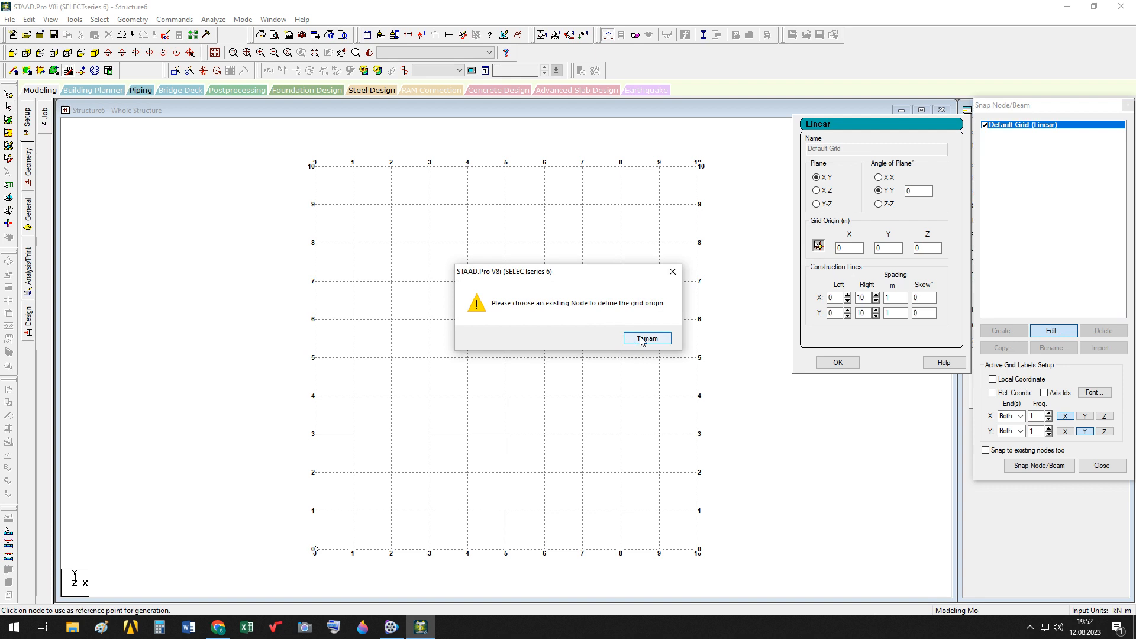
pyautogui.click(646, 338)
pyautogui.click(506, 434)
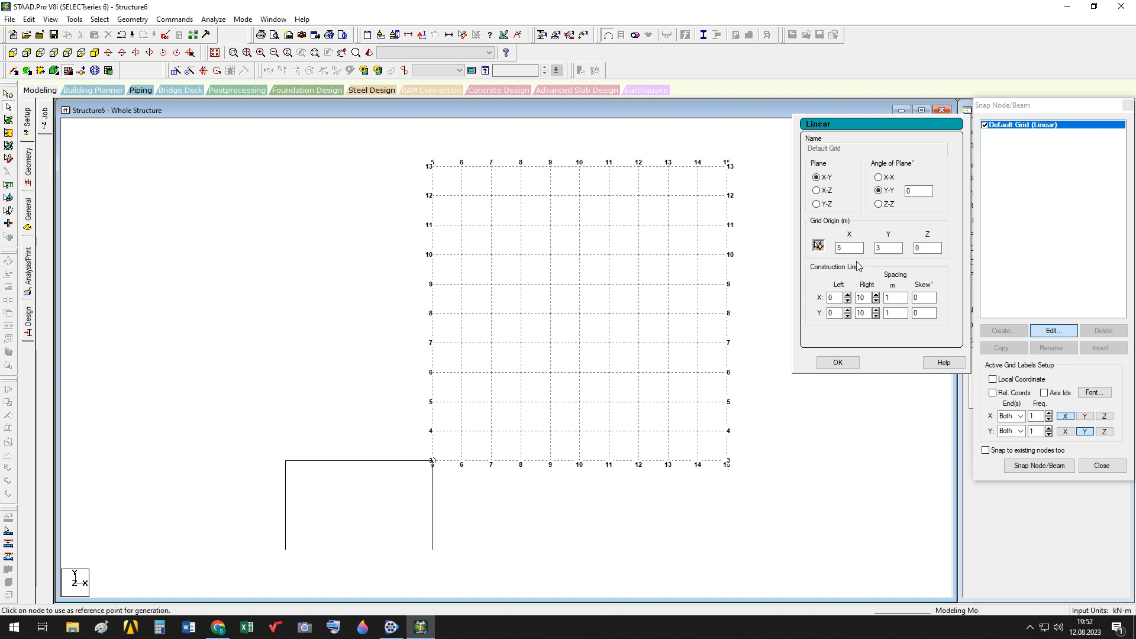
# Step: Restore the Default Grid's origin by entering X 0 and Y 0
pyautogui.click(818, 245)
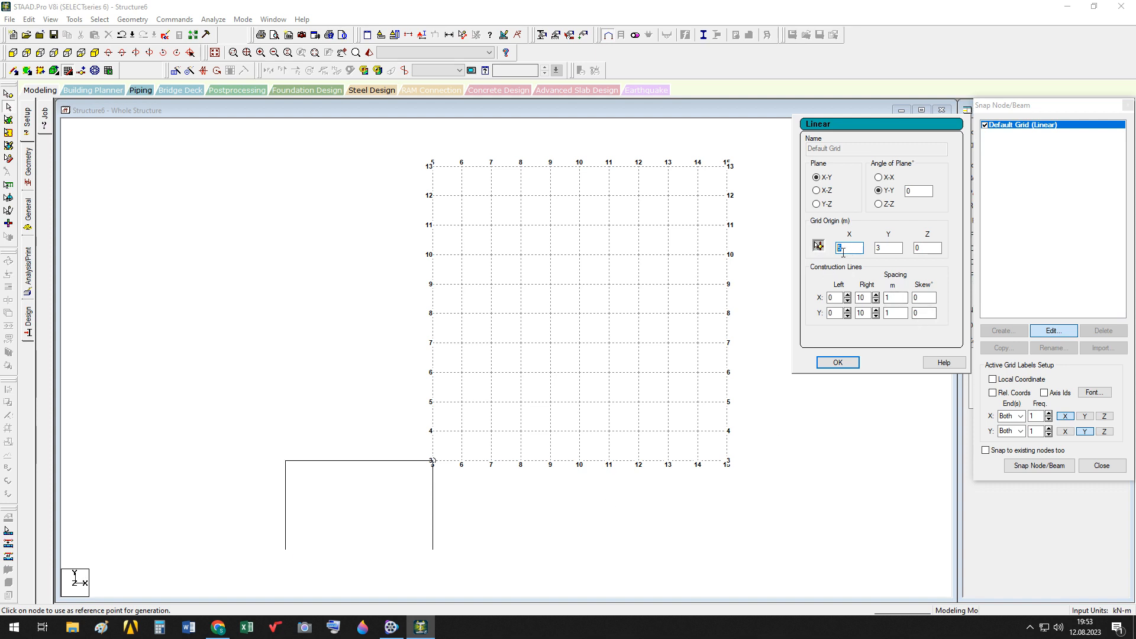
pyautogui.write('0')
pyautogui.moveTo(897, 249); pyautogui.dragTo(848, 248)
pyautogui.write('0')
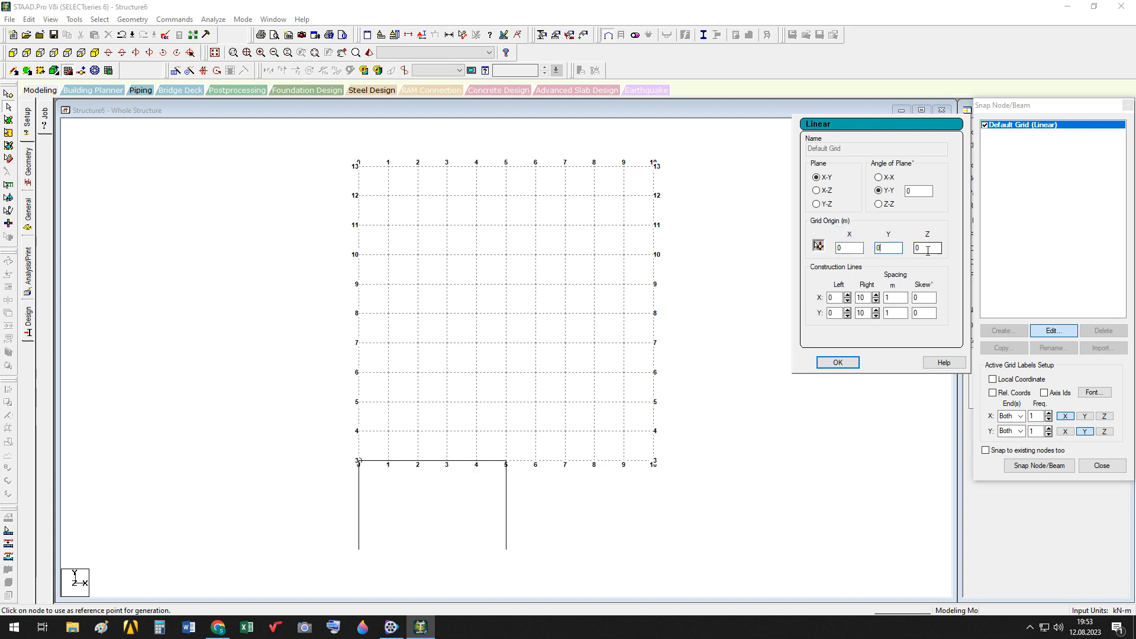
# Step: Set the X construction lines' skew of the Default Grid to 45 degrees
pyautogui.click(927, 249)
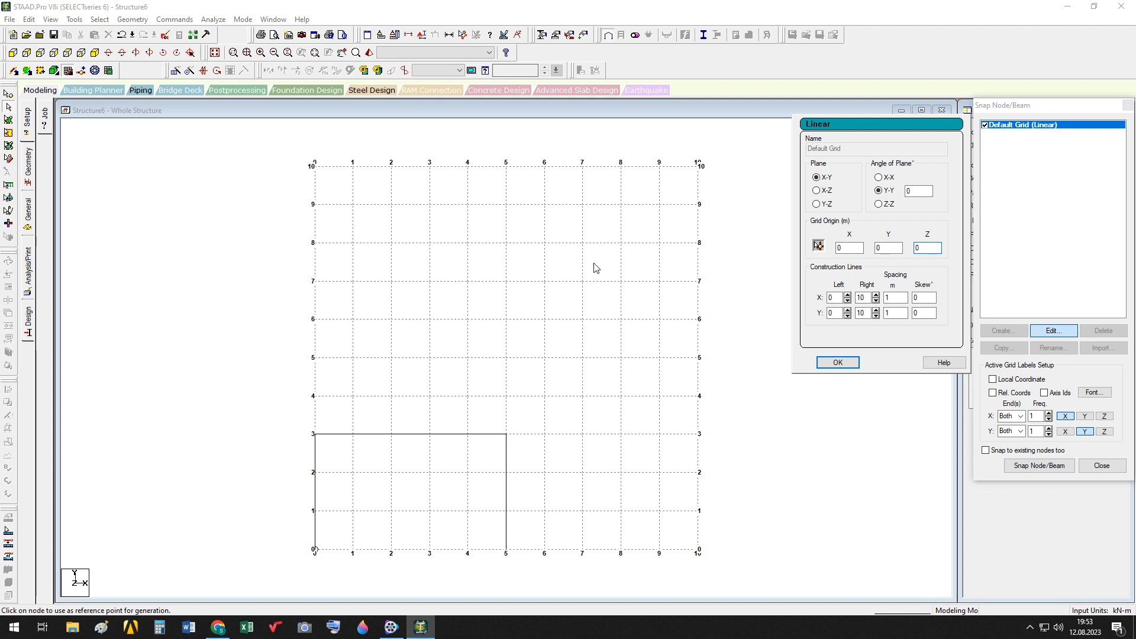
pyautogui.click(903, 299)
pyautogui.click(894, 296)
pyautogui.click(922, 298)
pyautogui.click(837, 362)
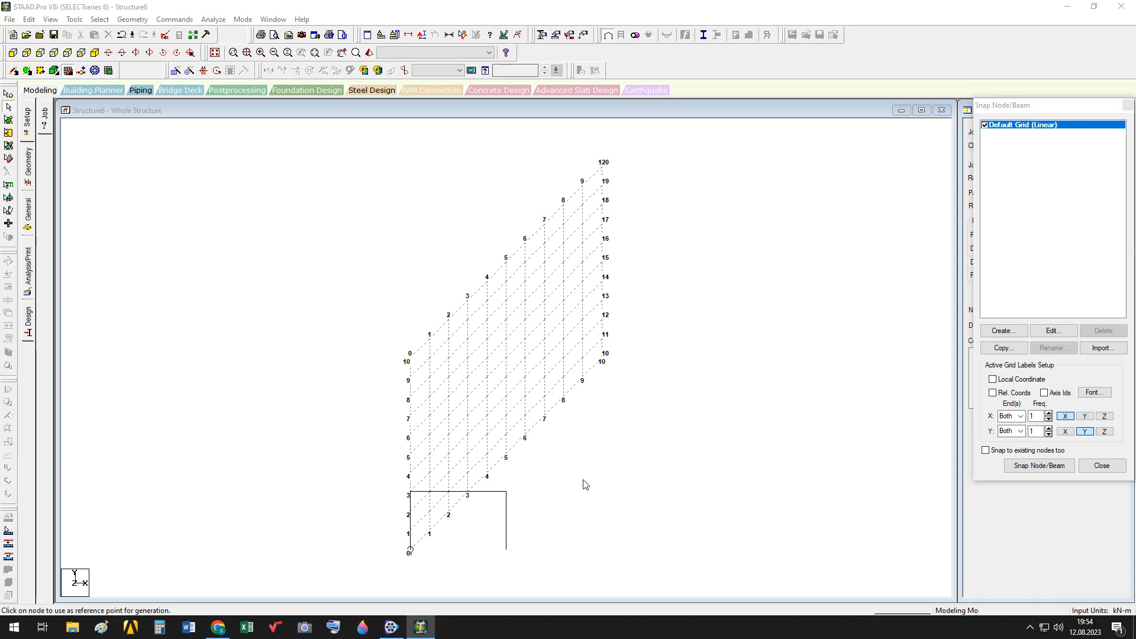
# Step: Check the Default Grid's X skew setting and inspect the skewed grid from the top and front
pyautogui.click(1095, 322)
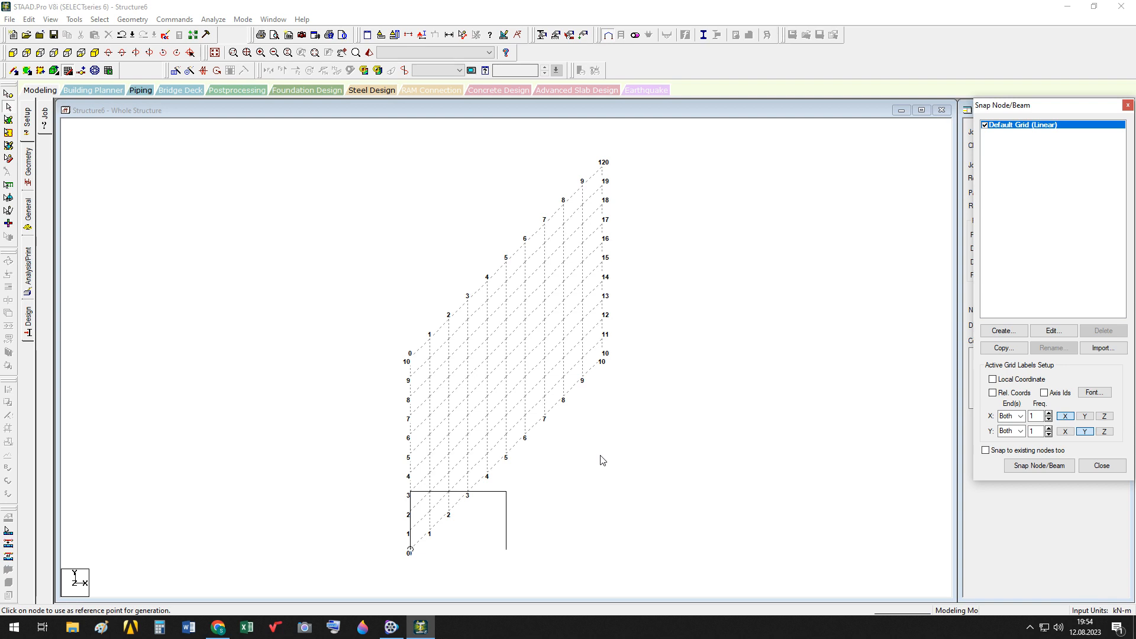
pyautogui.click(1052, 330)
pyautogui.click(931, 298)
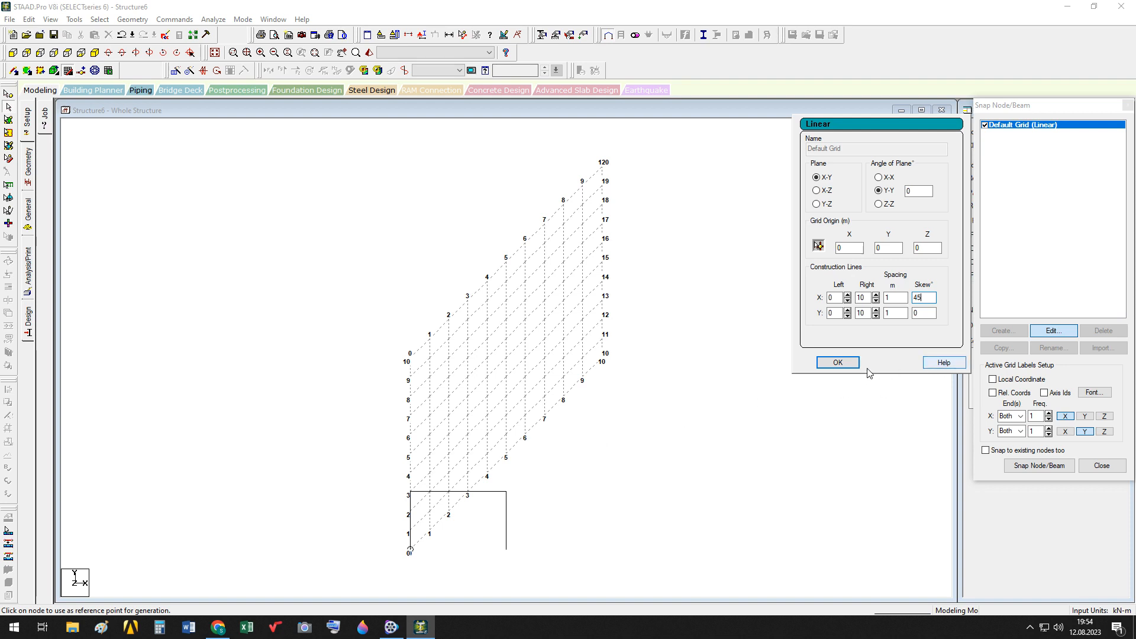
pyautogui.click(841, 362)
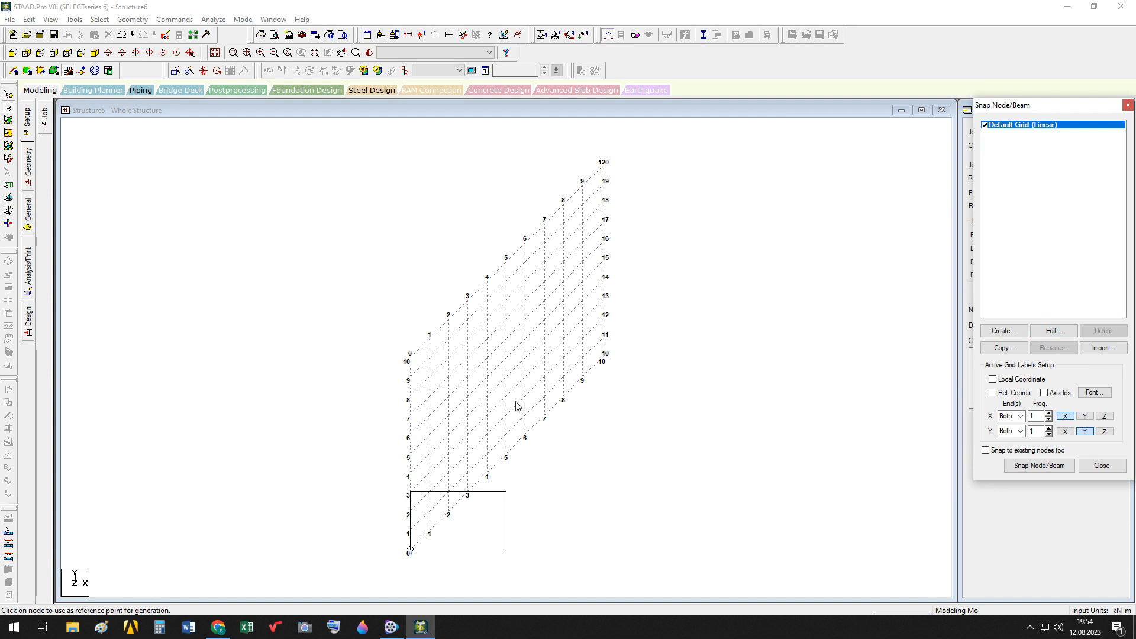
pyautogui.click(67, 54)
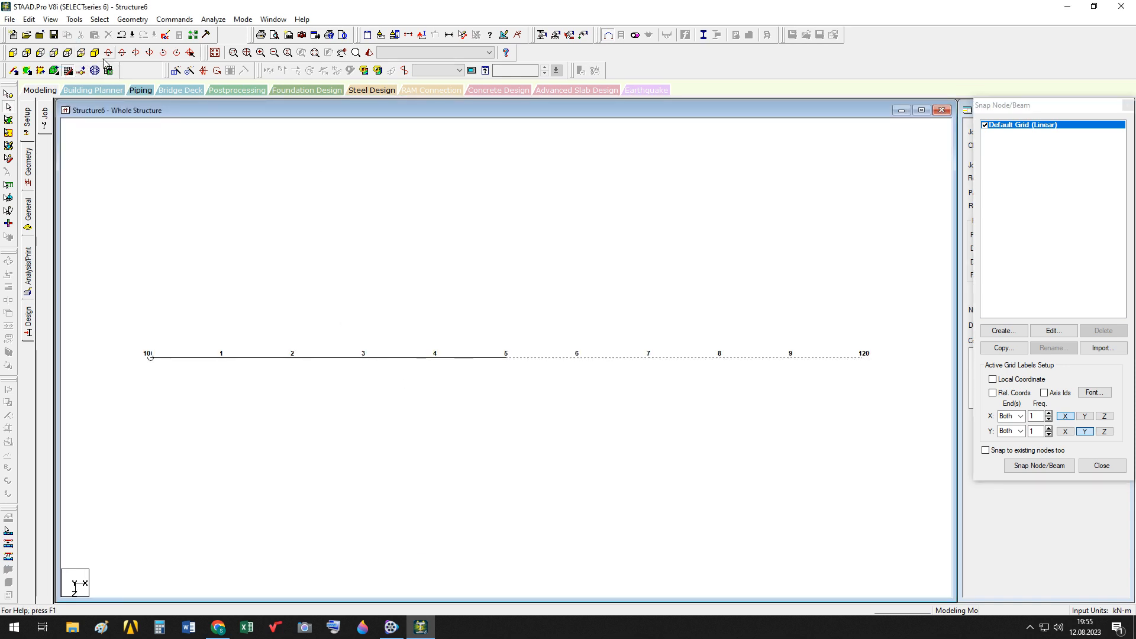
pyautogui.click(14, 55)
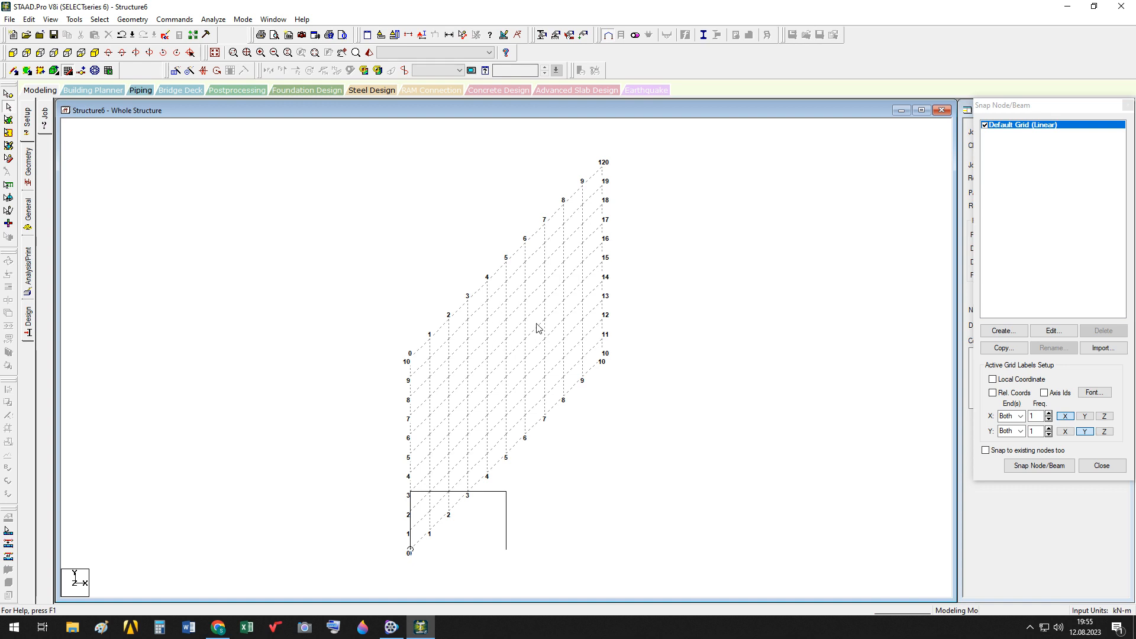
# Step: Edit the Default Grid and set the Y construction lines' skew to 45 degrees
pyautogui.click(1055, 332)
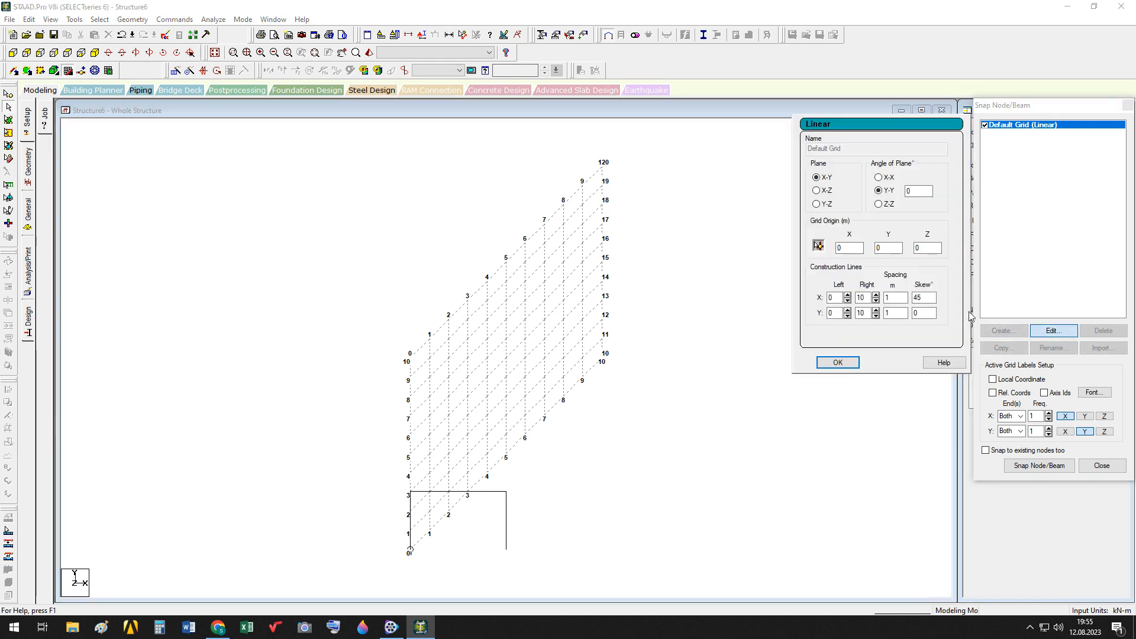
pyautogui.doubleClick(916, 314)
pyautogui.write('45')
pyautogui.click(837, 364)
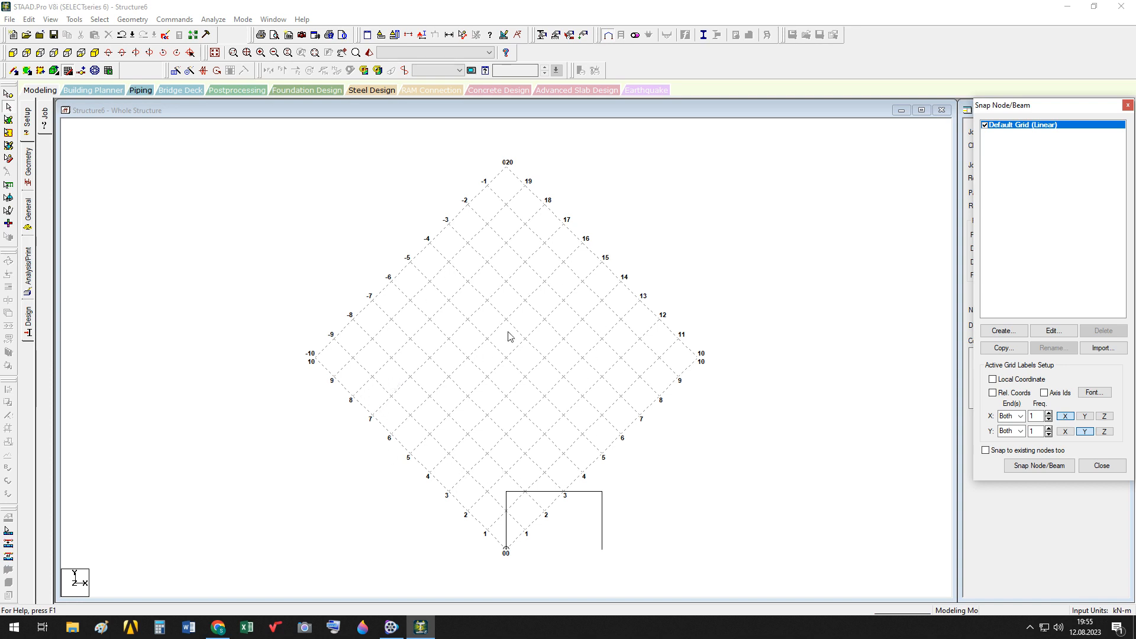
# Step: Reset the Default Grid's X and Y skew to 0 and close the Snap Node/Beam grid
pyautogui.click(1054, 331)
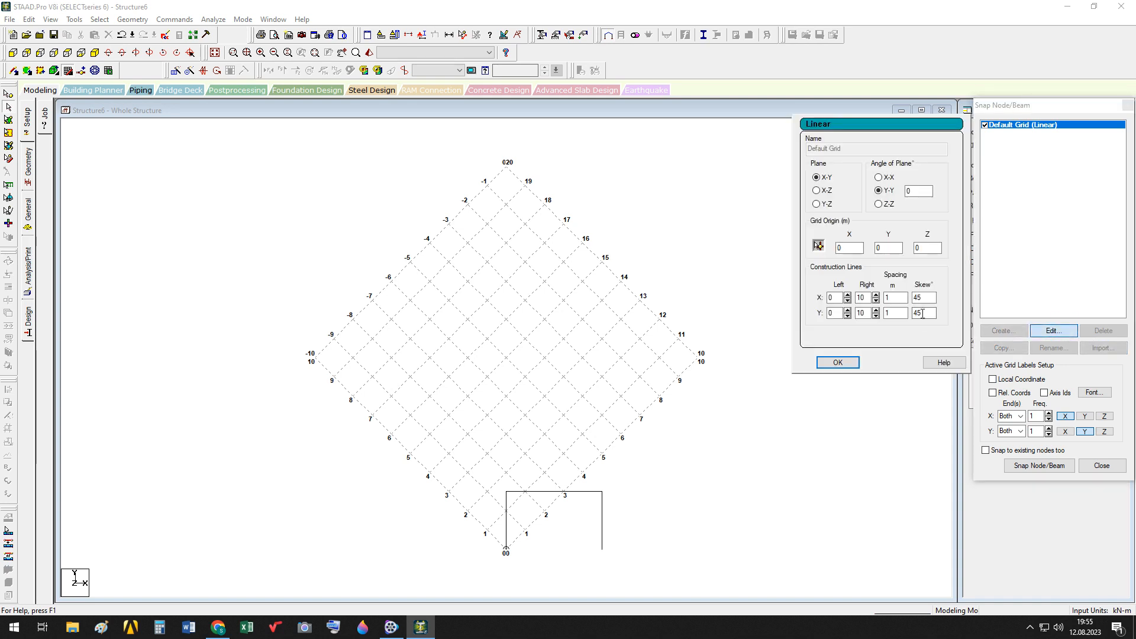
pyautogui.doubleClick(924, 297)
pyautogui.write('0')
pyautogui.doubleClick(924, 313)
pyautogui.write('0')
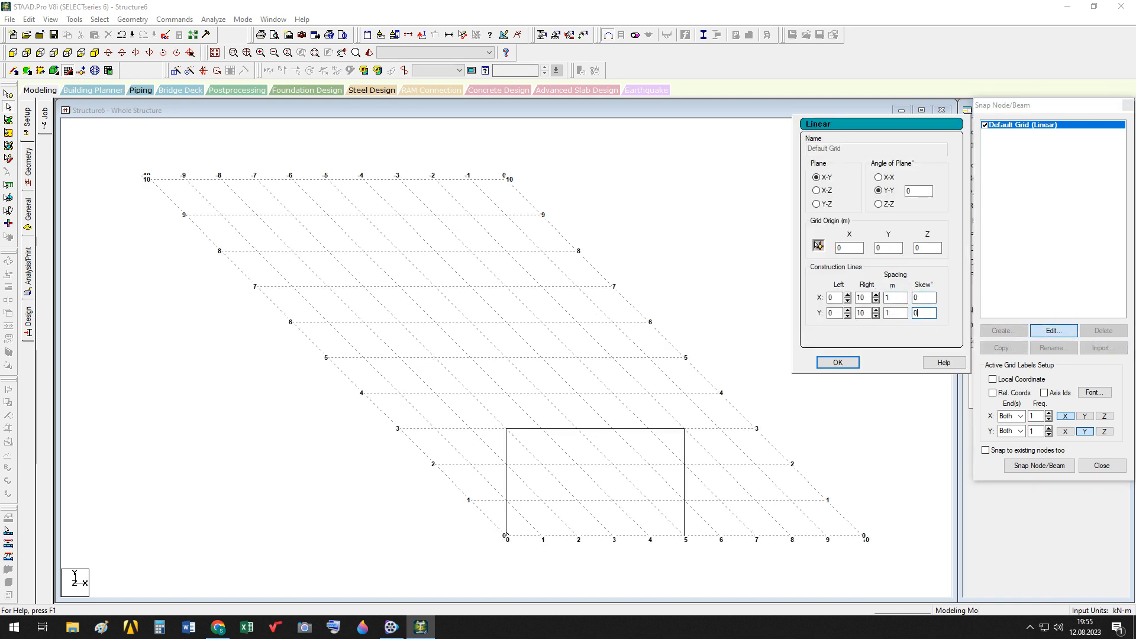
pyautogui.click(854, 363)
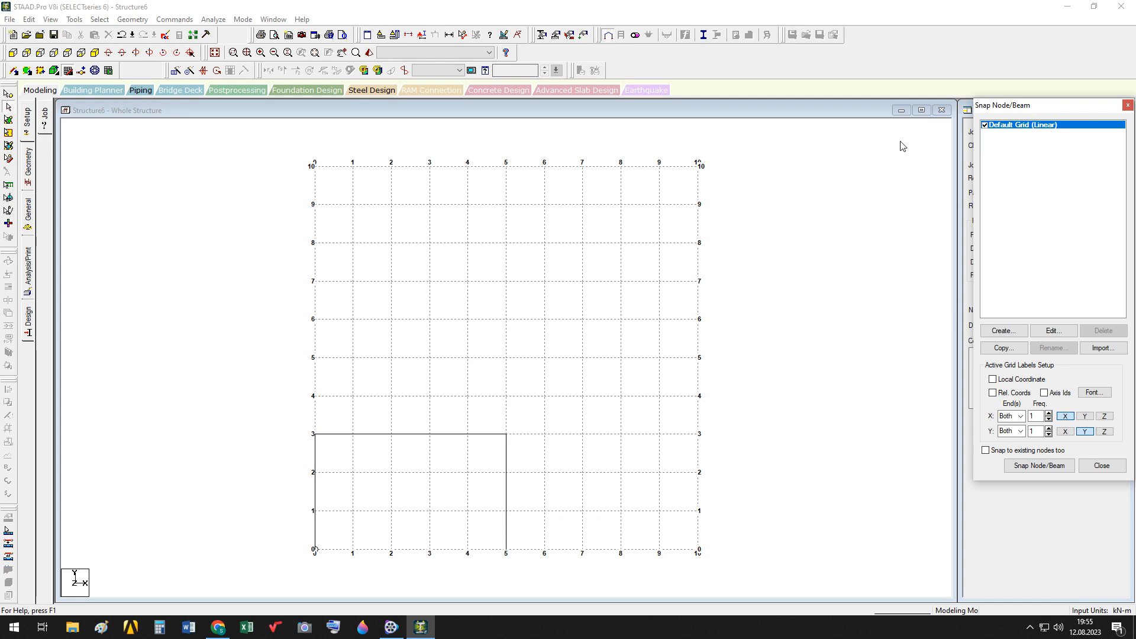
pyautogui.click(68, 71)
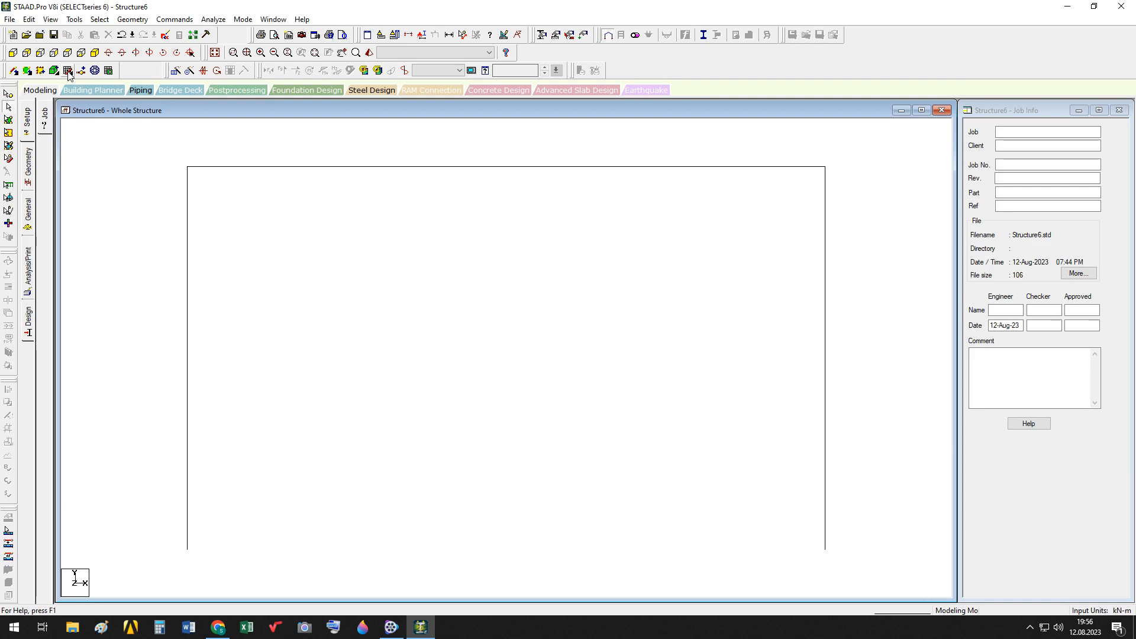
# Step: Reopen the Snap Node/Beam grid to review the Default Grid's construction line settings, and close the grid again
pyautogui.click(68, 71)
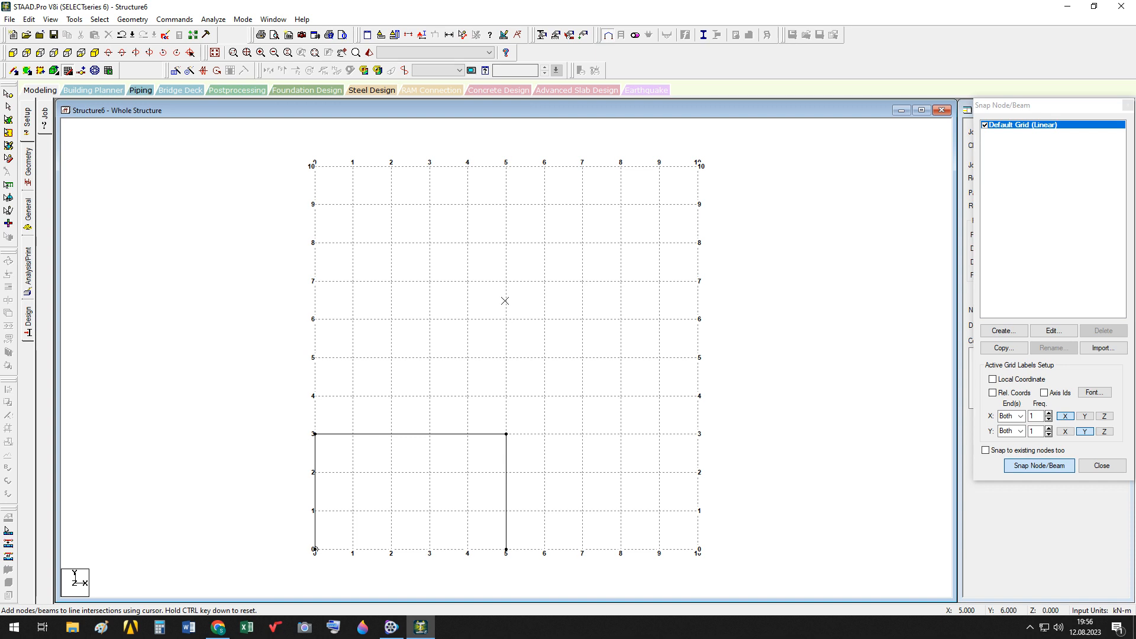
pyautogui.click(1069, 331)
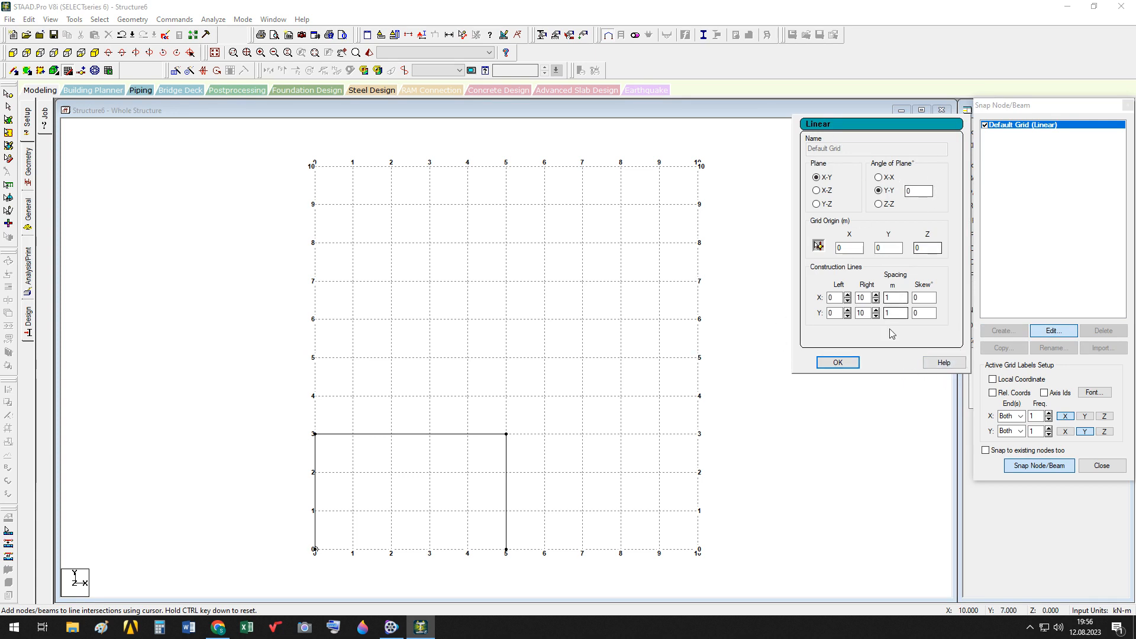
pyautogui.click(843, 363)
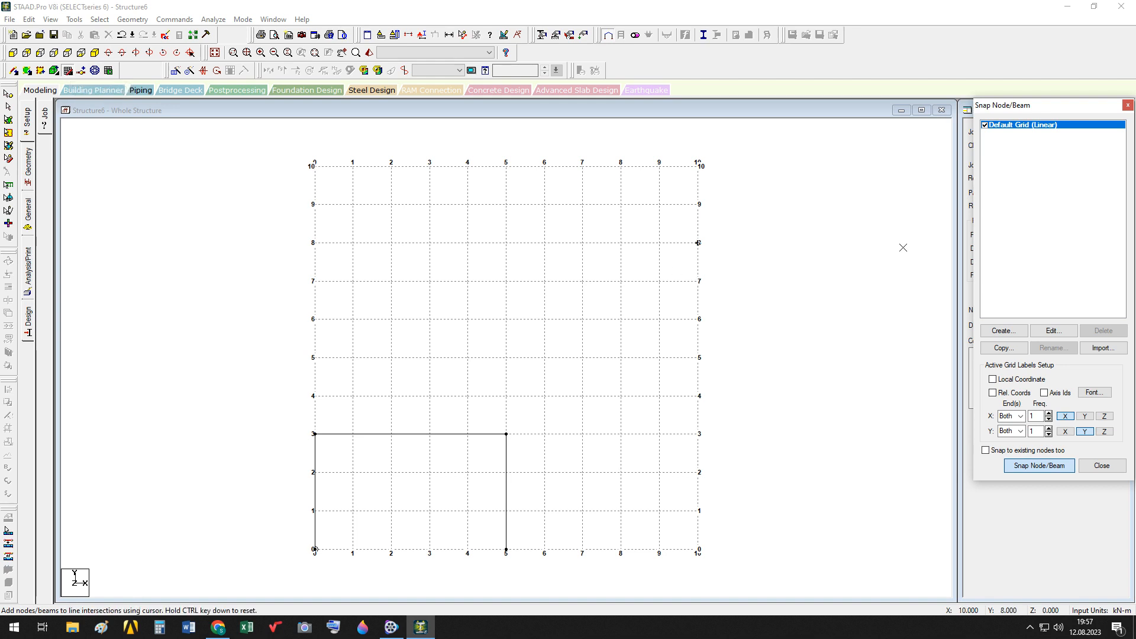
pyautogui.click(70, 73)
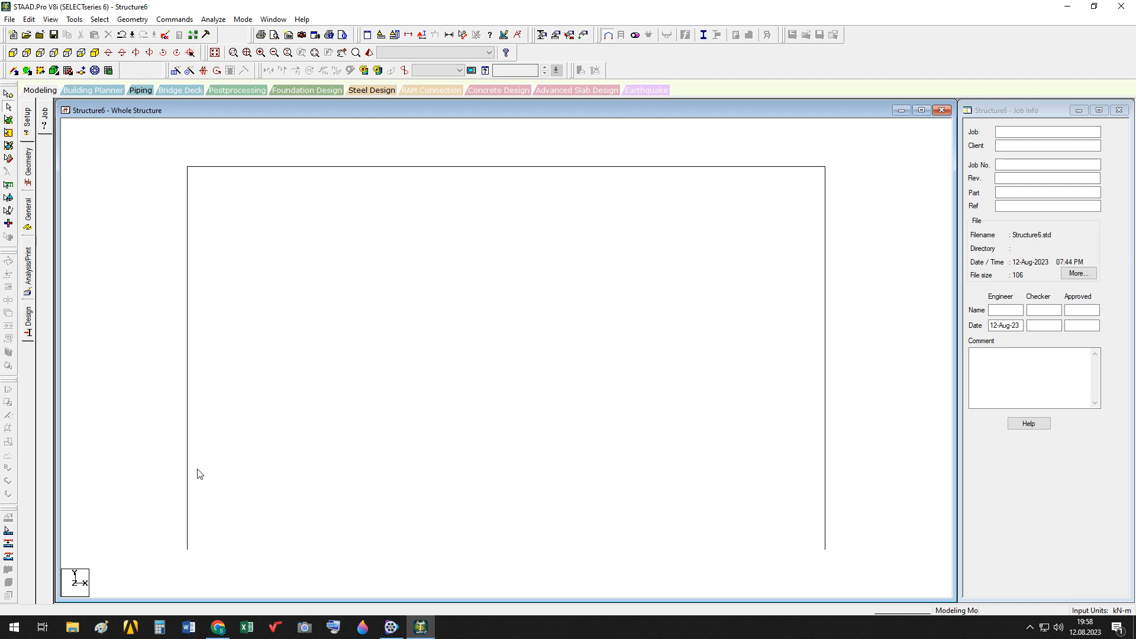
# Step: Create a Fixed support for the structure, reviewing the Pinned, Fixed But, Enforced and Enforced But types before adding it
pyautogui.click(556, 37)
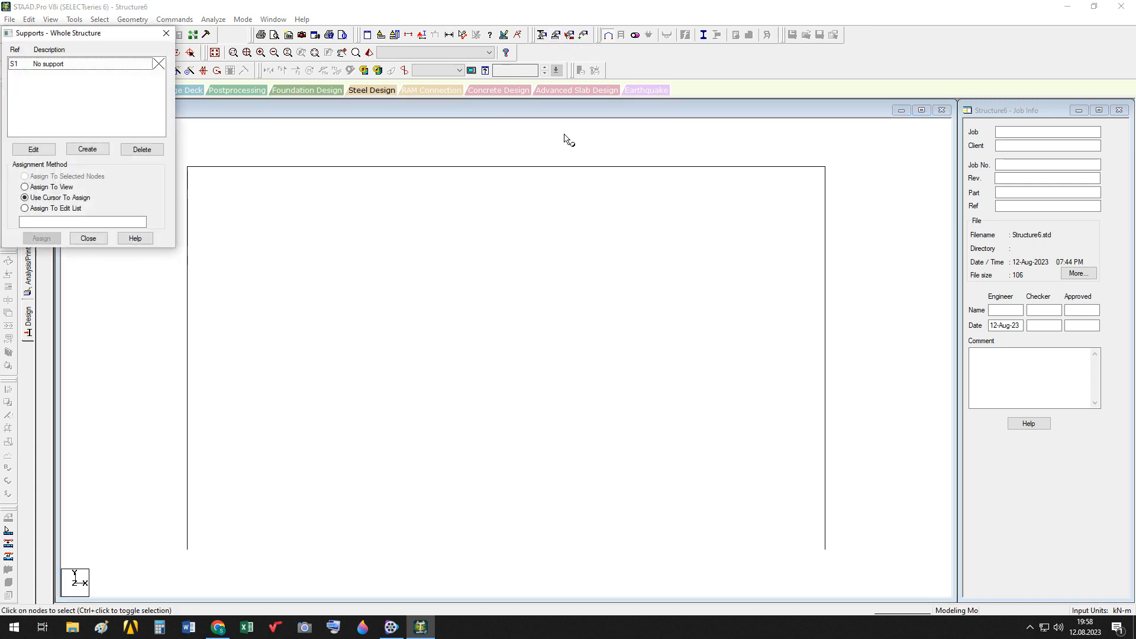
pyautogui.moveTo(58, 25); pyautogui.dragTo(1001, 40)
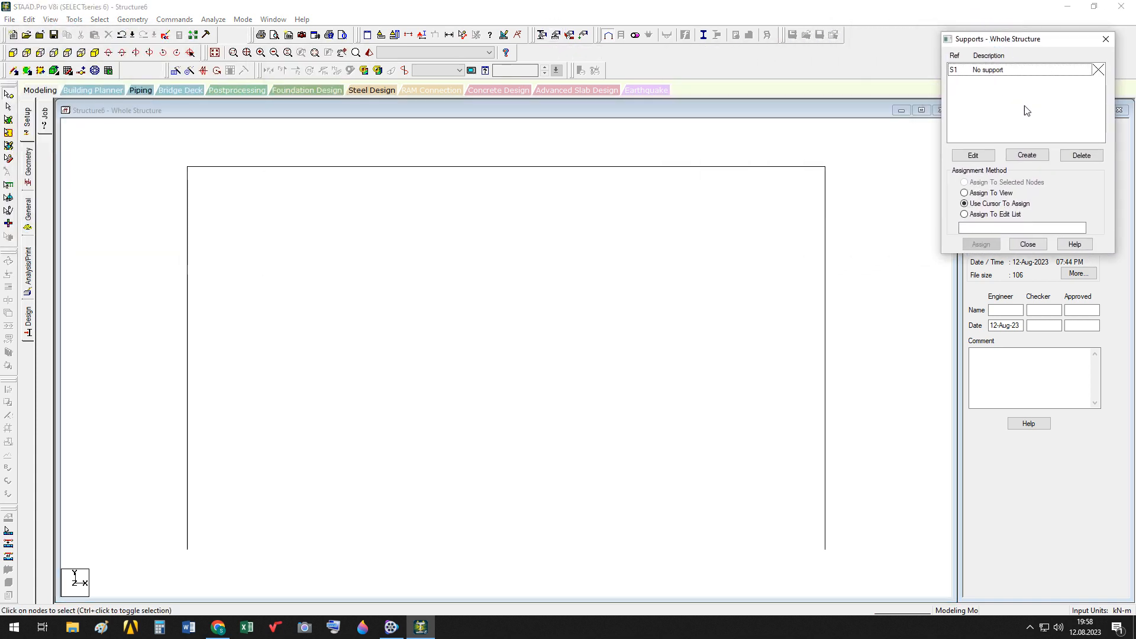
pyautogui.click(1029, 156)
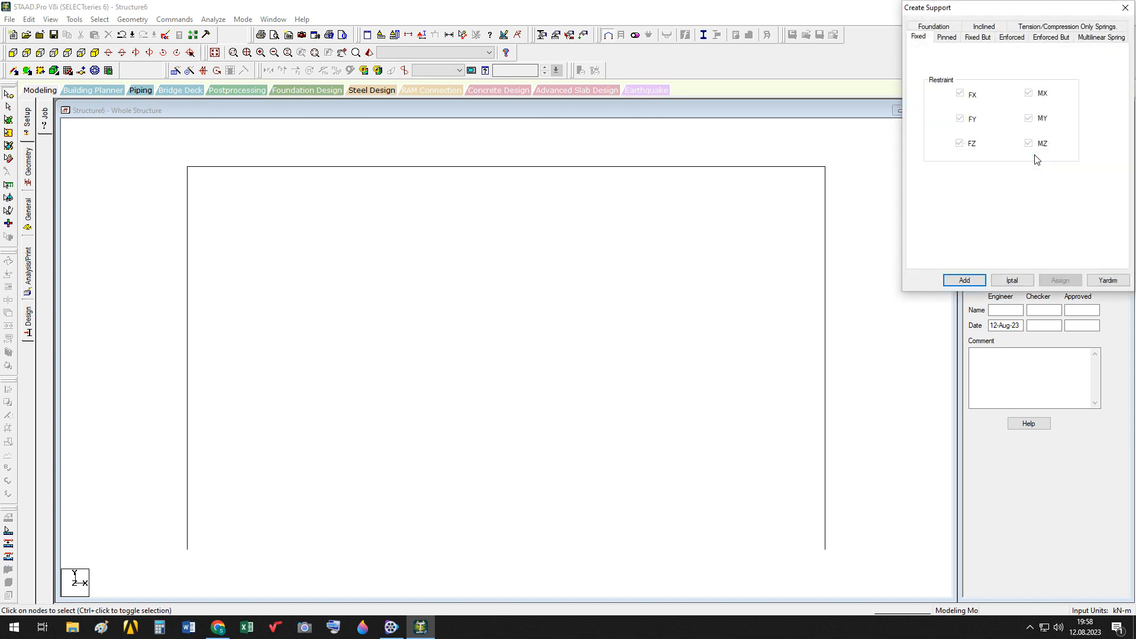
pyautogui.click(946, 37)
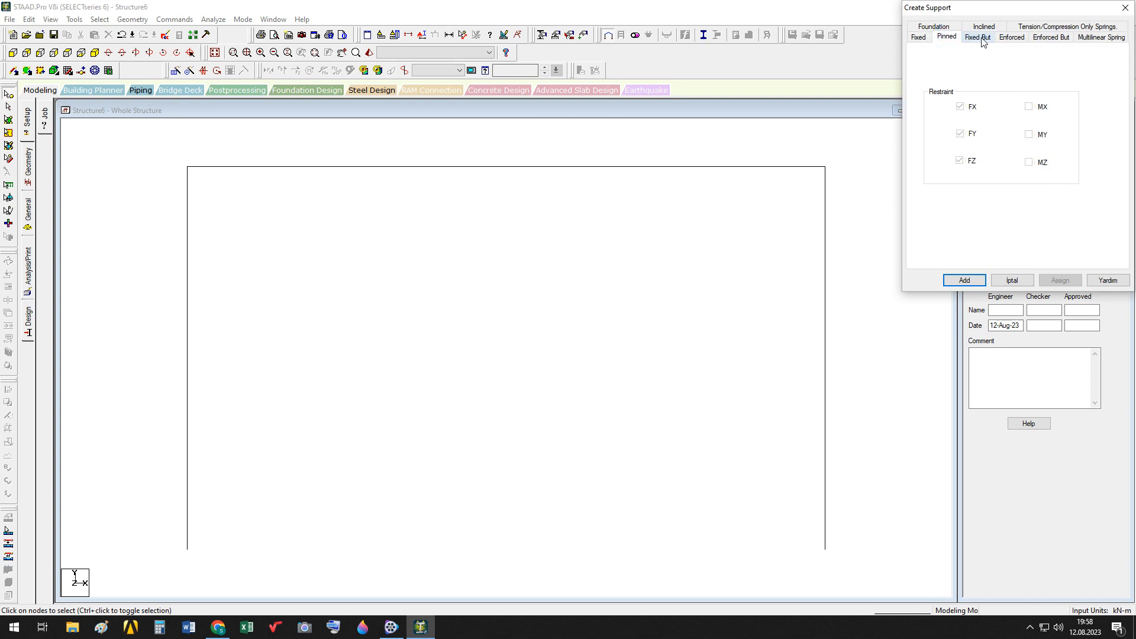
pyautogui.click(983, 38)
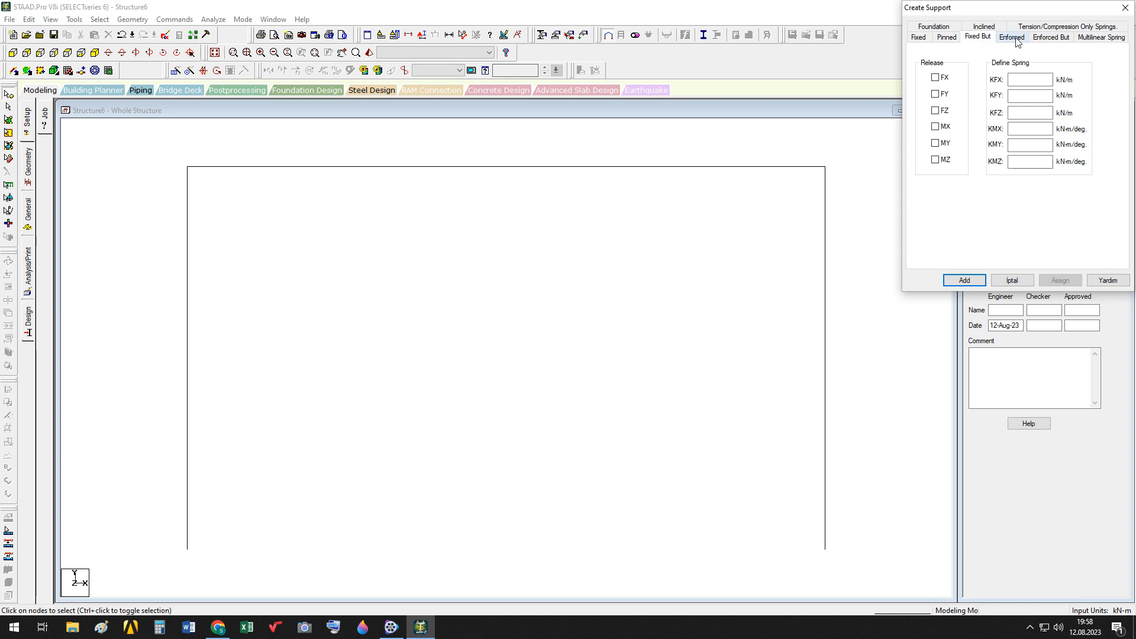
pyautogui.click(1016, 39)
pyautogui.click(1052, 38)
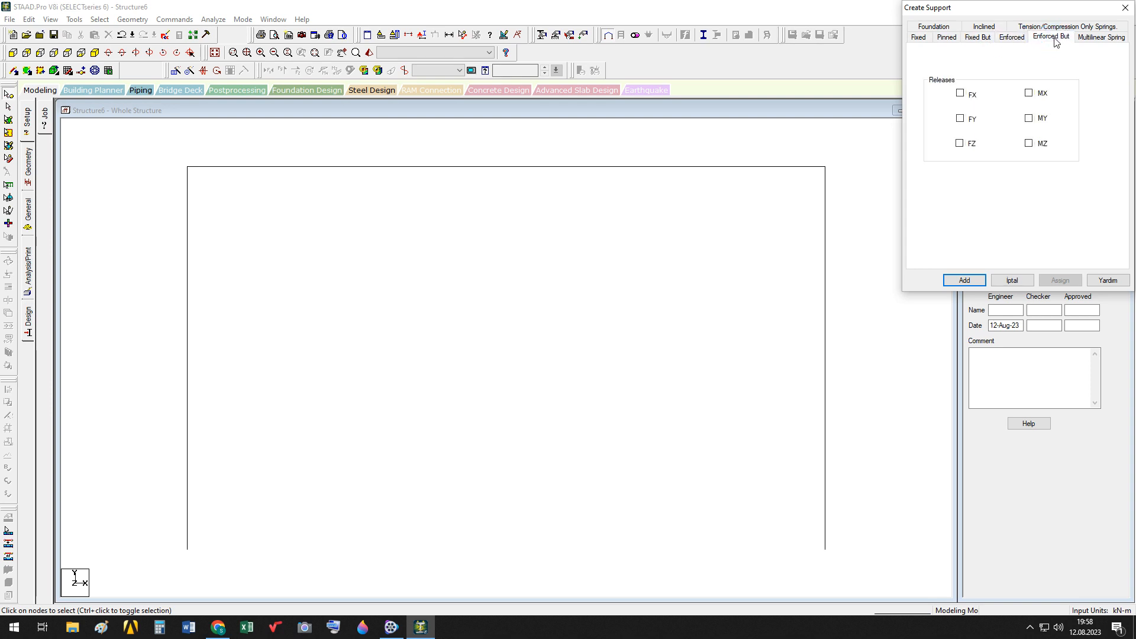
pyautogui.click(918, 37)
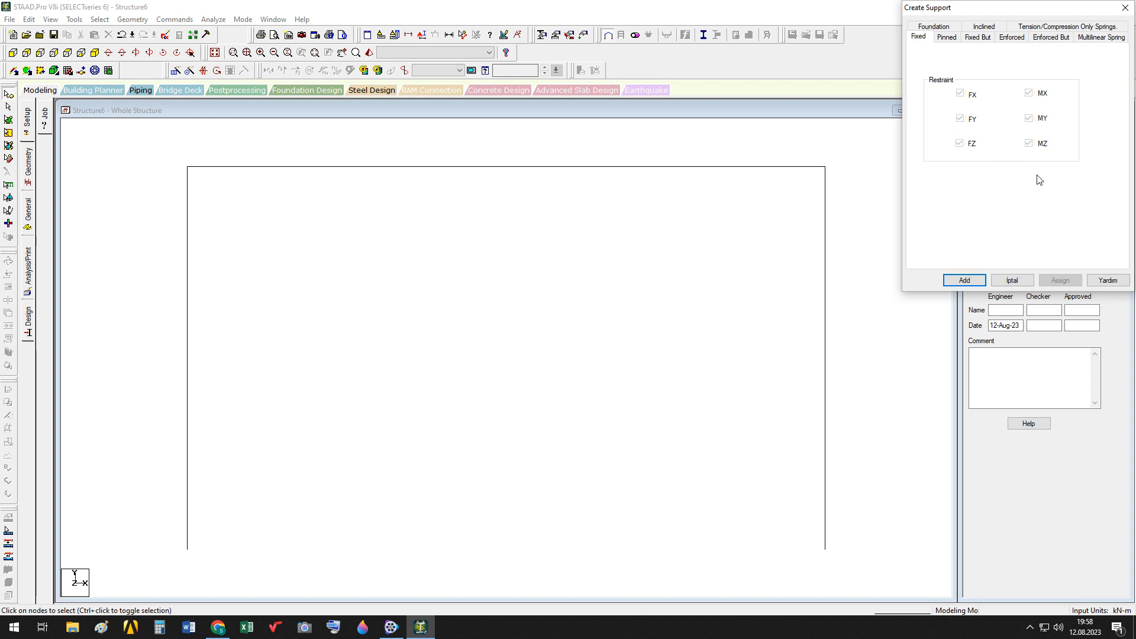
pyautogui.click(963, 281)
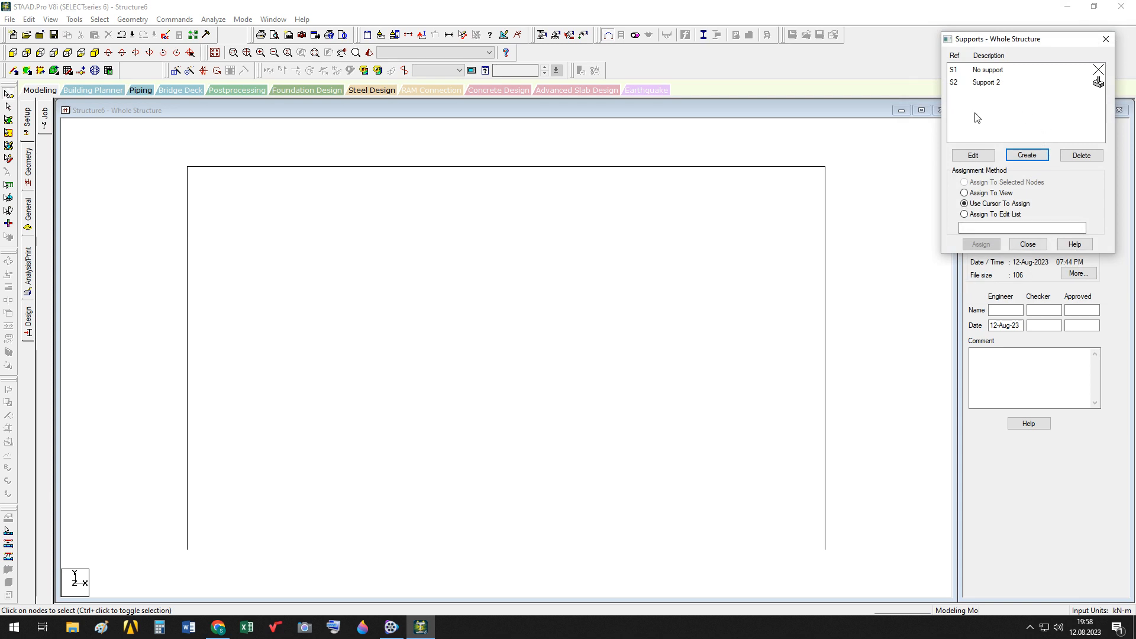
# Step: Assign the fixed support Support 2 to the base nodes of both columns, declining the auto save
pyautogui.click(988, 84)
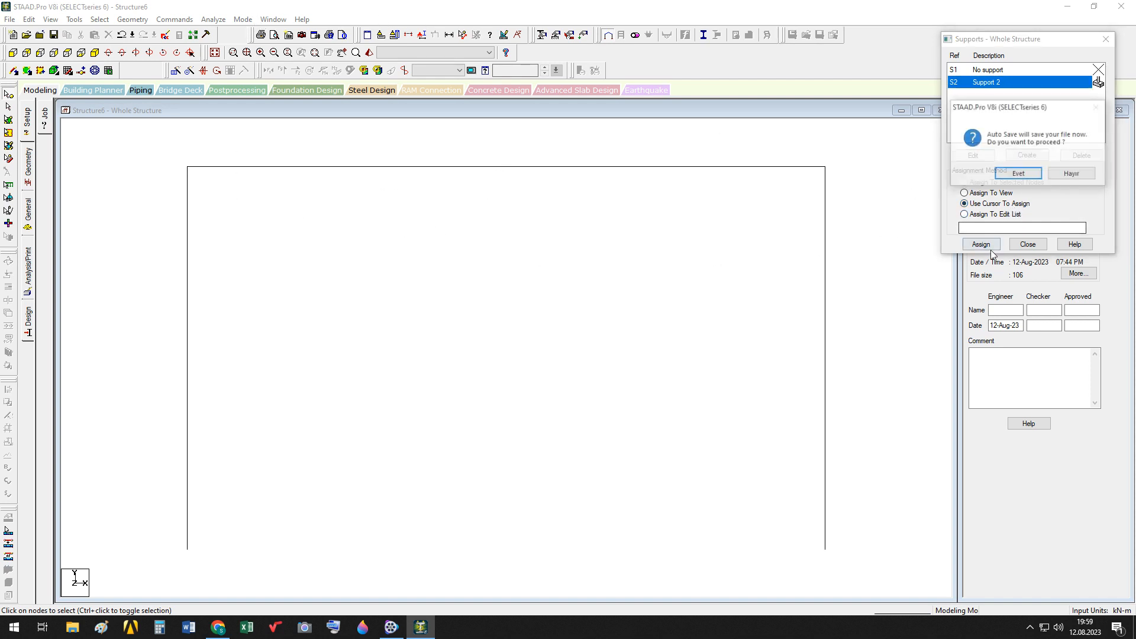
pyautogui.click(1068, 175)
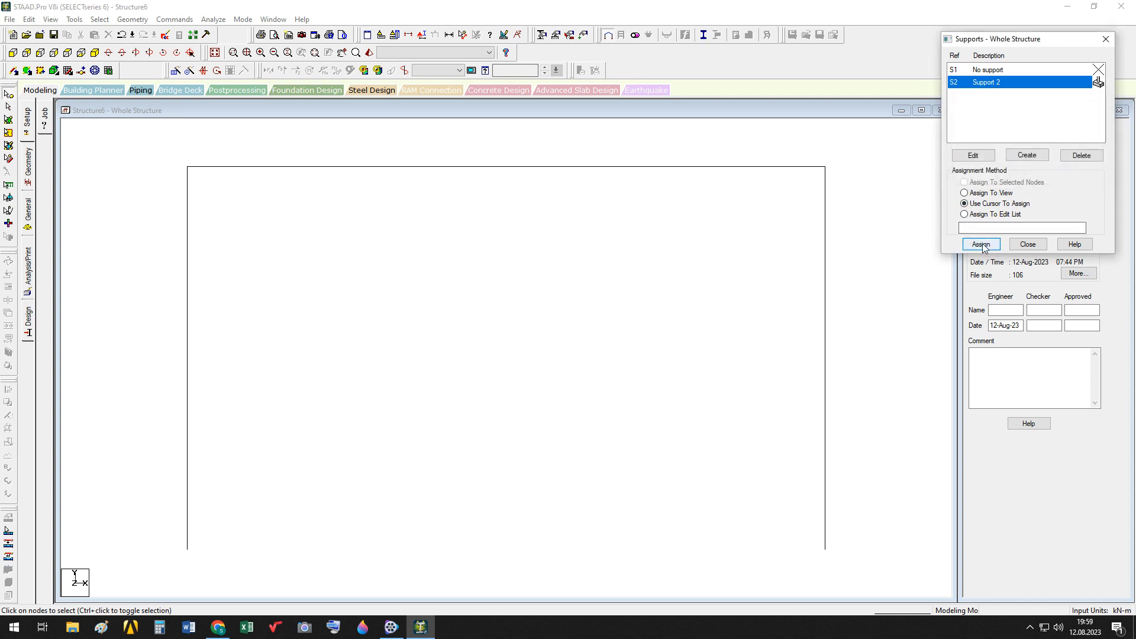
pyautogui.click(980, 244)
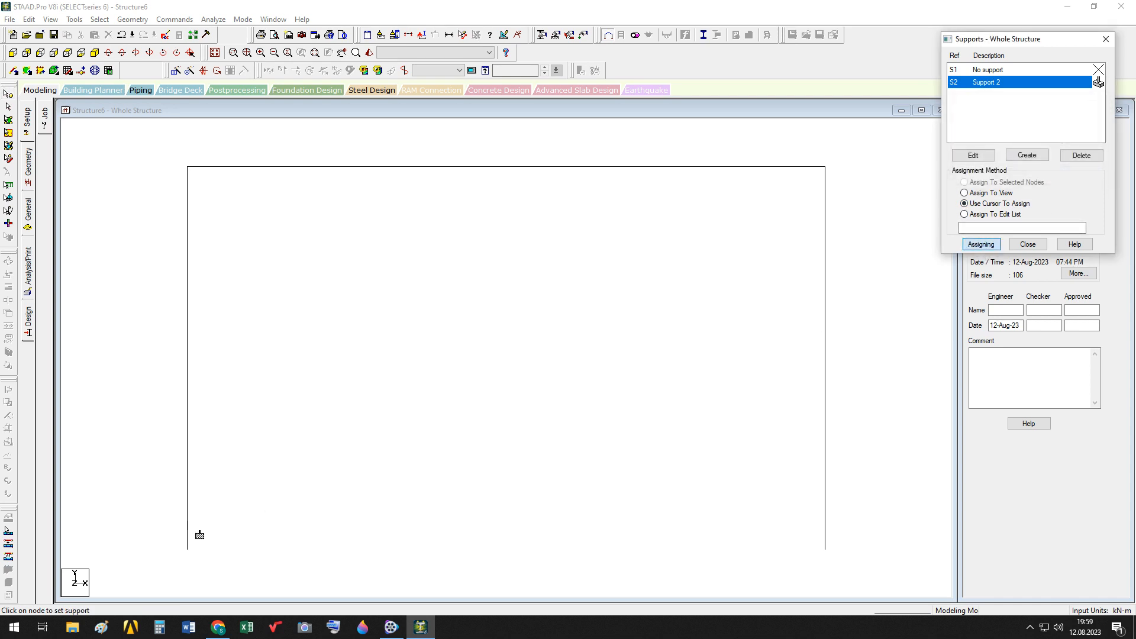
pyautogui.click(185, 554)
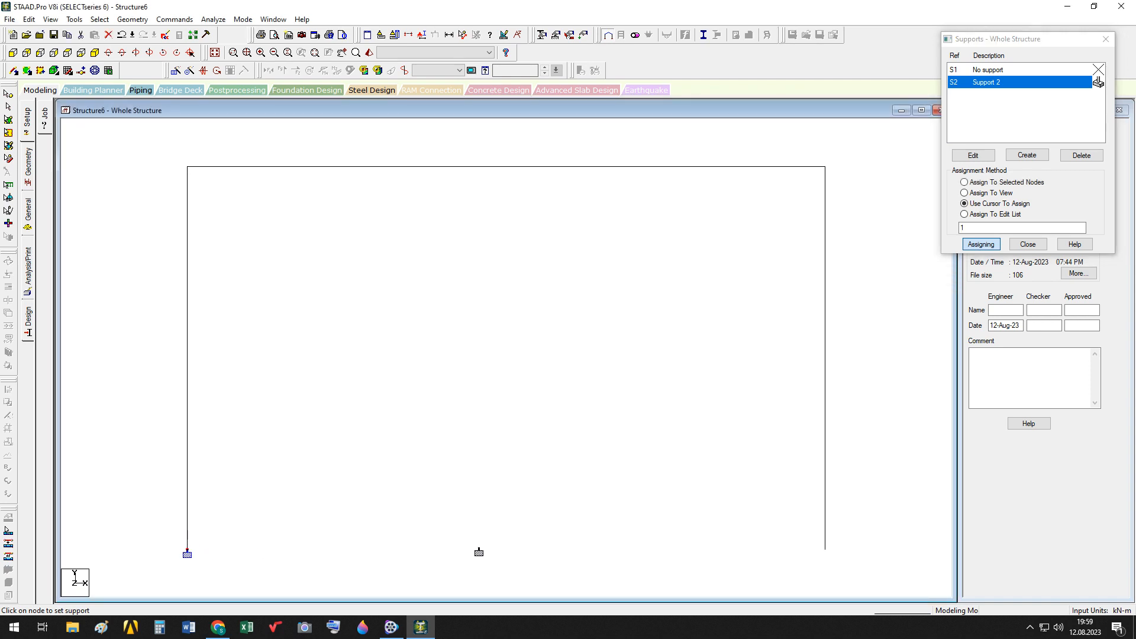
pyautogui.click(825, 553)
pyautogui.click(1028, 244)
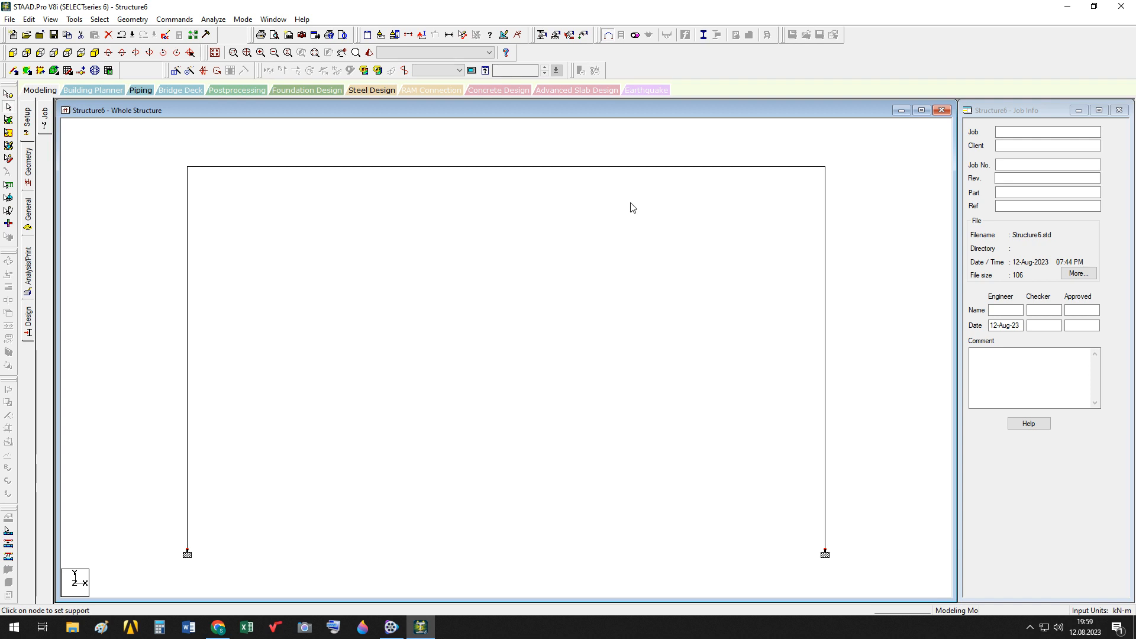
# Step: Start defining a new member section property and choose the Rectangle shape, reviewing the Tee shape as well
pyautogui.click(542, 36)
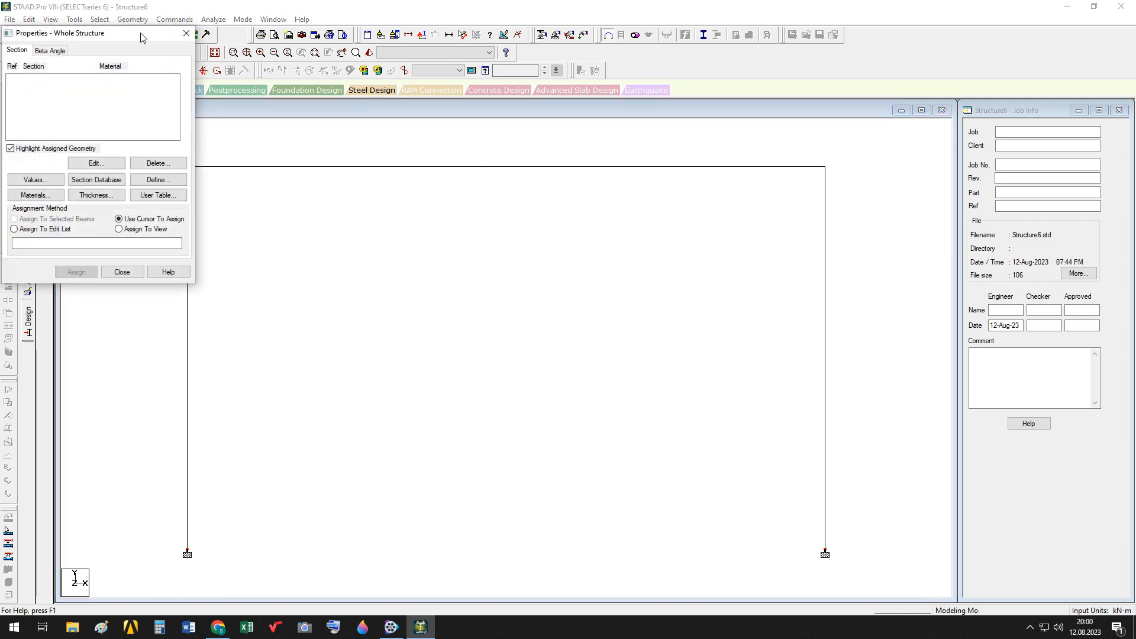
pyautogui.moveTo(826, 79); pyautogui.dragTo(1077, 39)
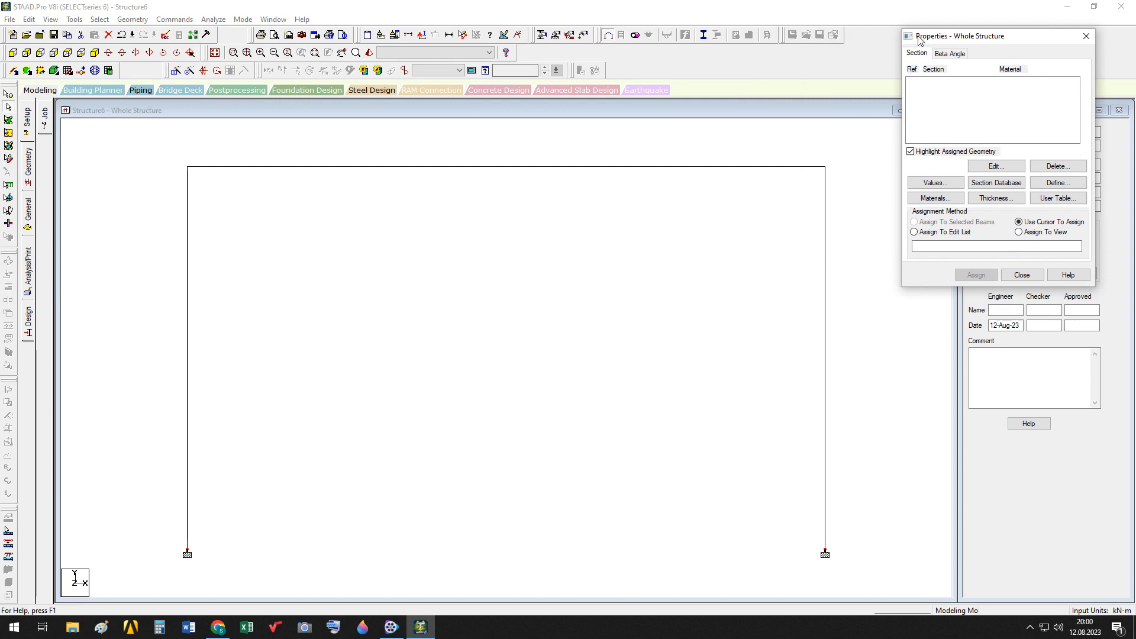
pyautogui.click(1062, 184)
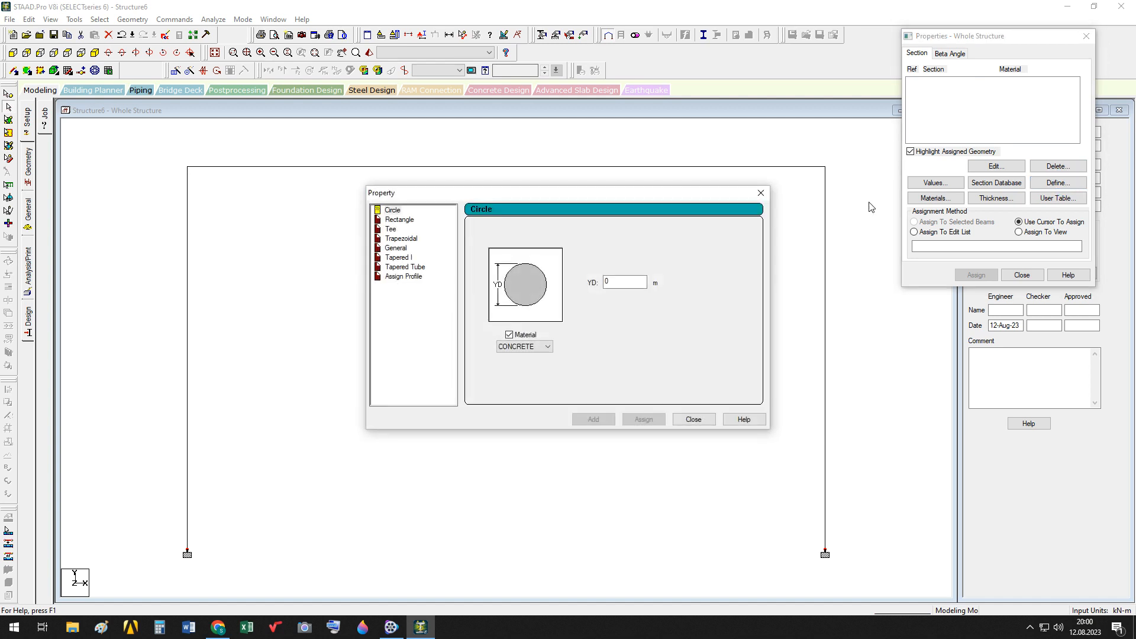
pyautogui.moveTo(475, 196); pyautogui.dragTo(554, 172)
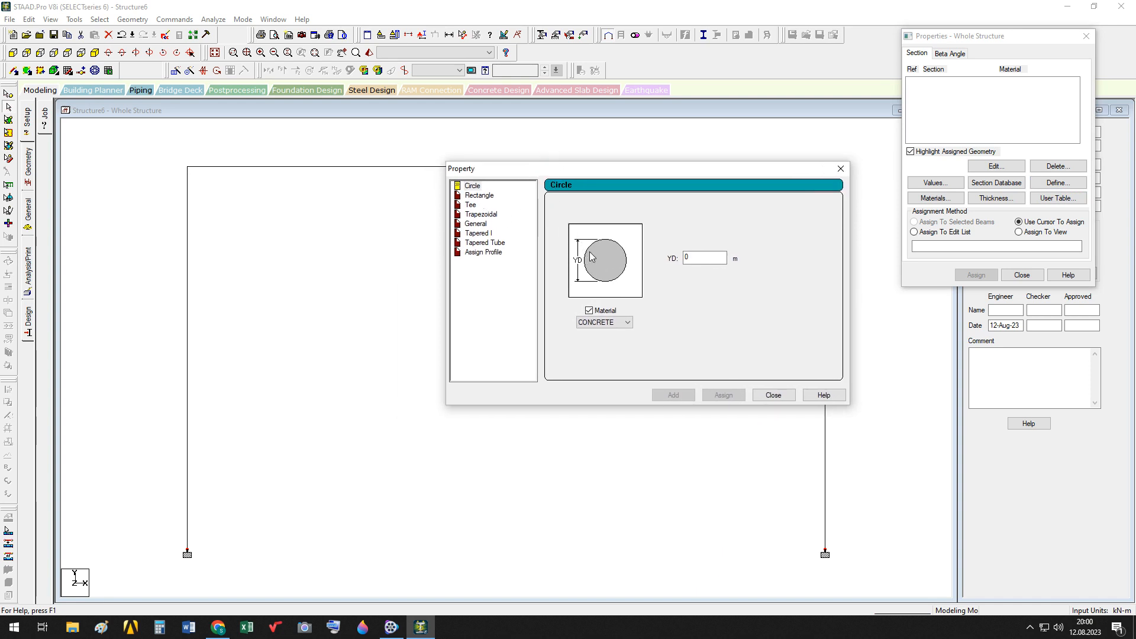
pyautogui.click(483, 195)
pyautogui.click(473, 205)
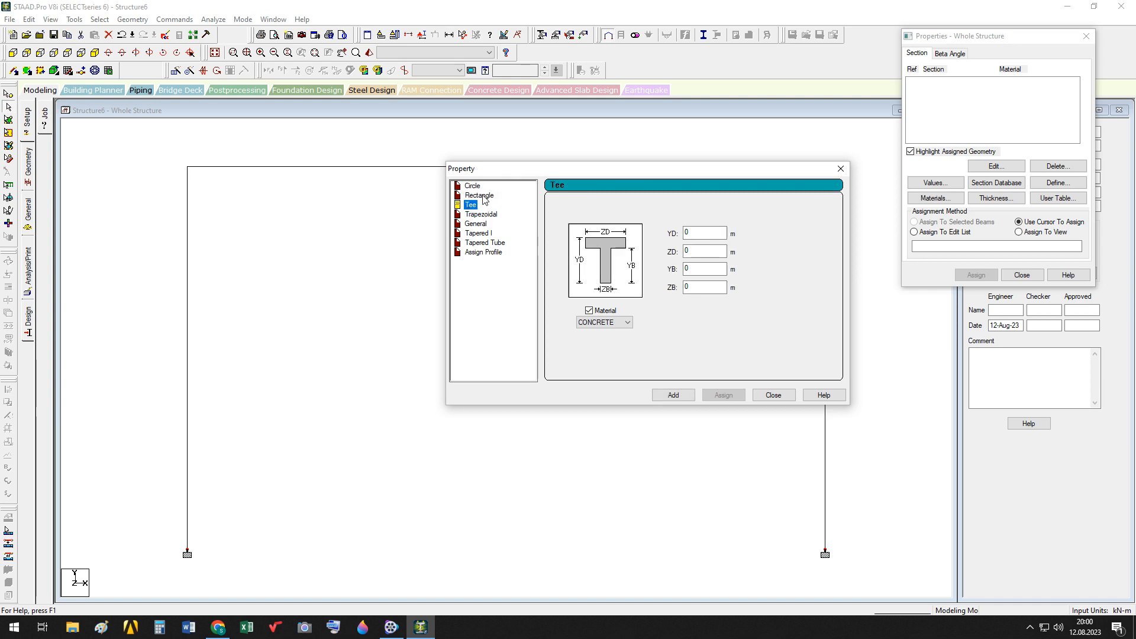
pyautogui.click(482, 196)
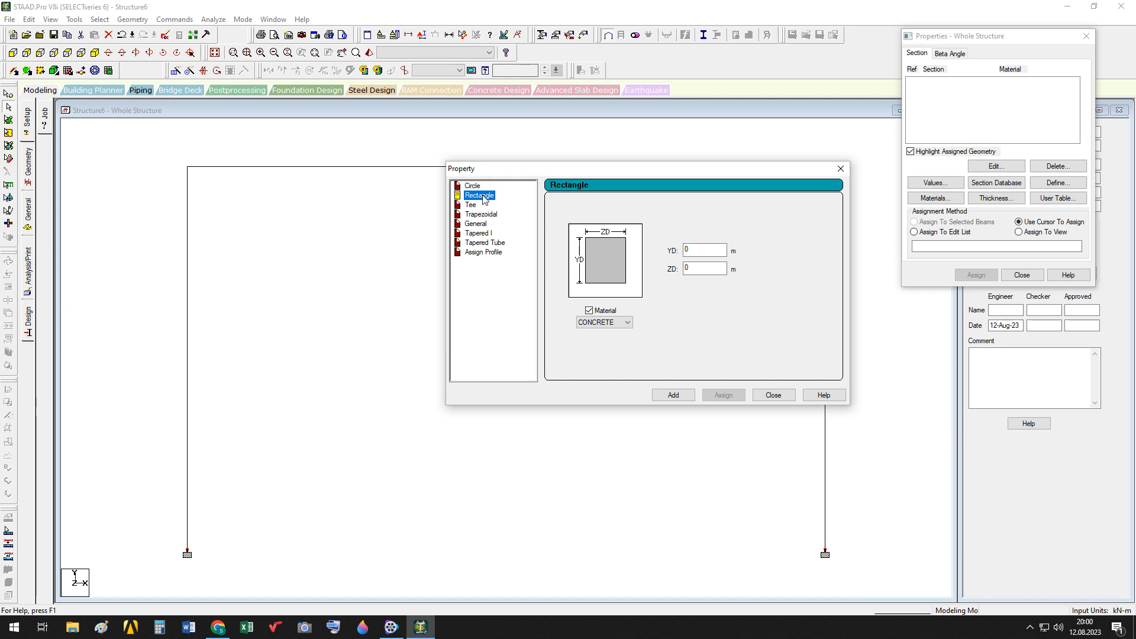
# Step: Add a rectangular section with YD 0.3 m and ZD 0.25 m in CONCRETE, reviewing the available materials, and finish the definition
pyautogui.doubleClick(685, 252)
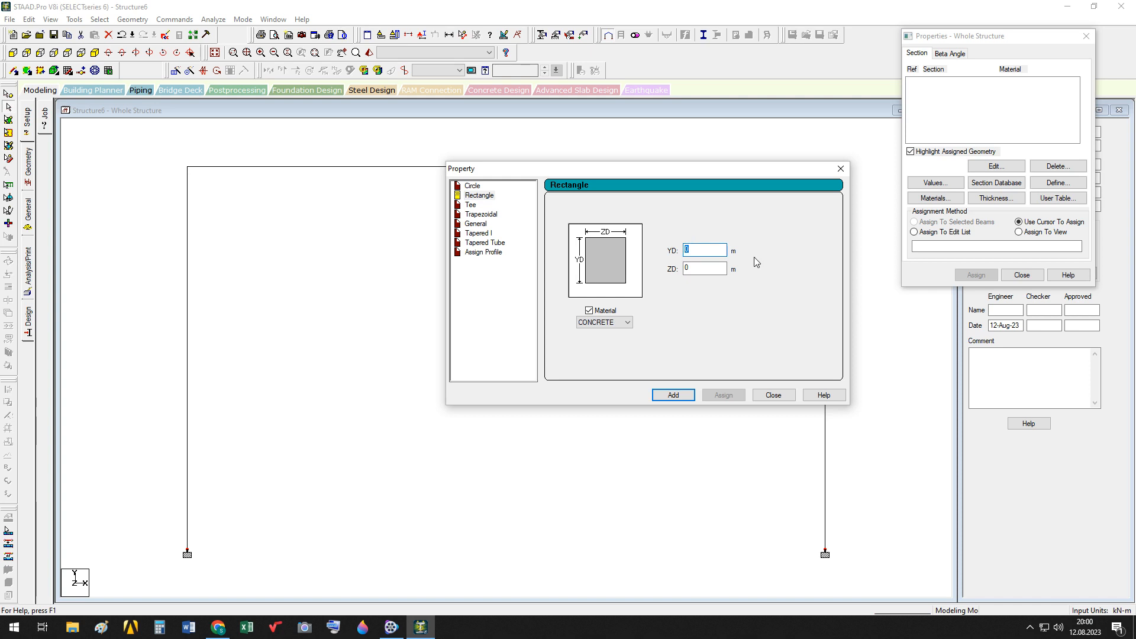
pyautogui.write('0')
pyautogui.write('.35')
pyautogui.press('BackSpace')
pyautogui.press('BackSpace')
pyautogui.write('3')
pyautogui.press('Tab')
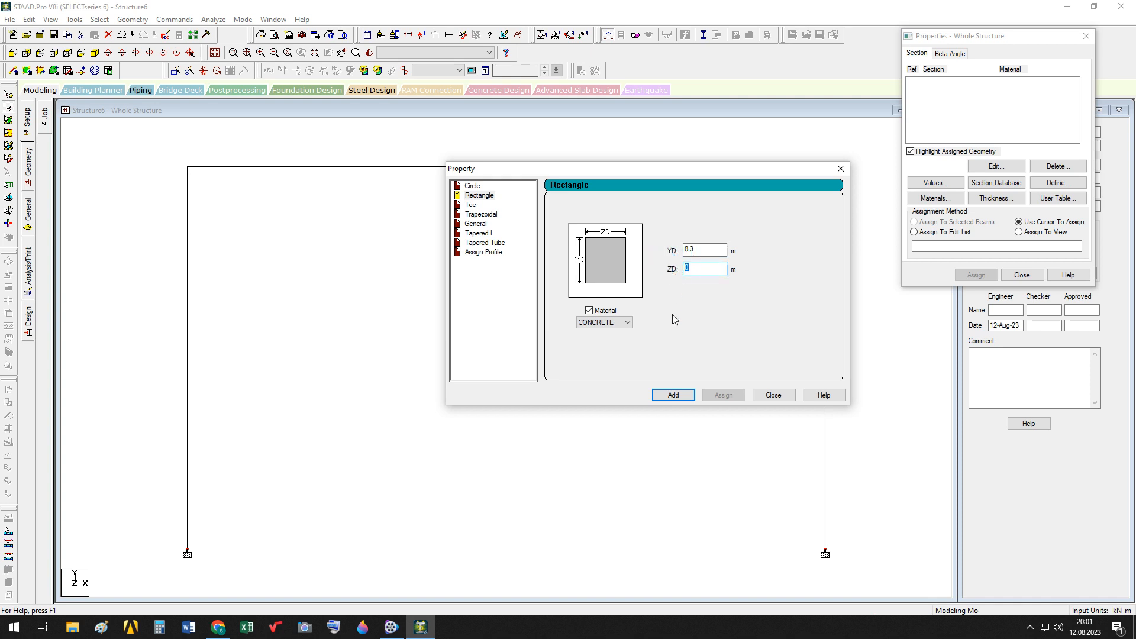
pyautogui.write('0.25')
pyautogui.click(628, 329)
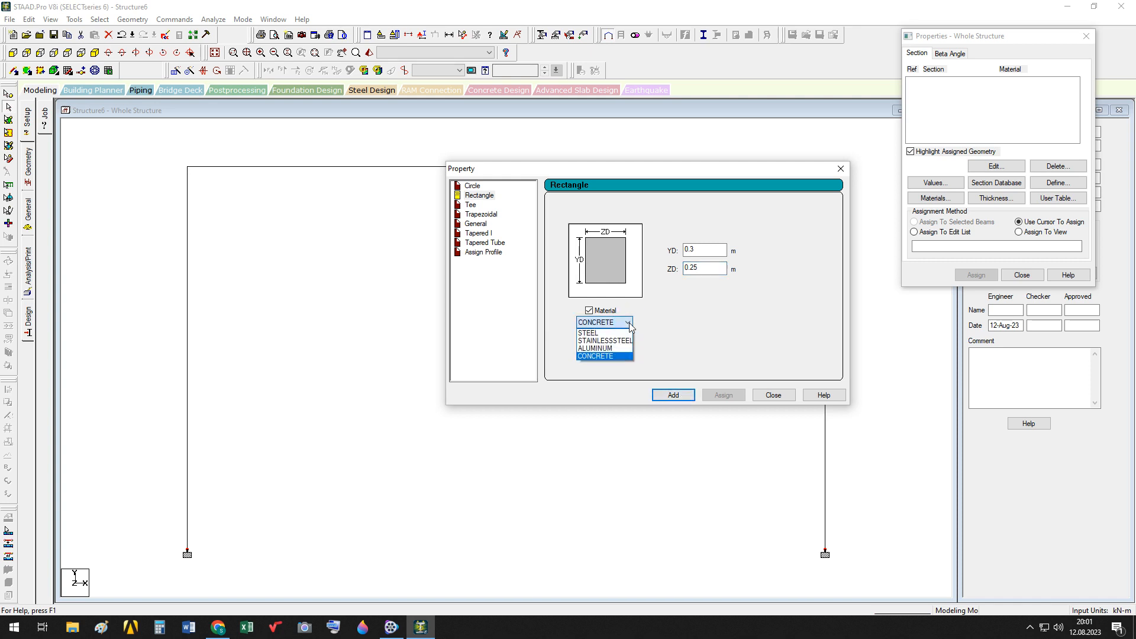
pyautogui.click(628, 323)
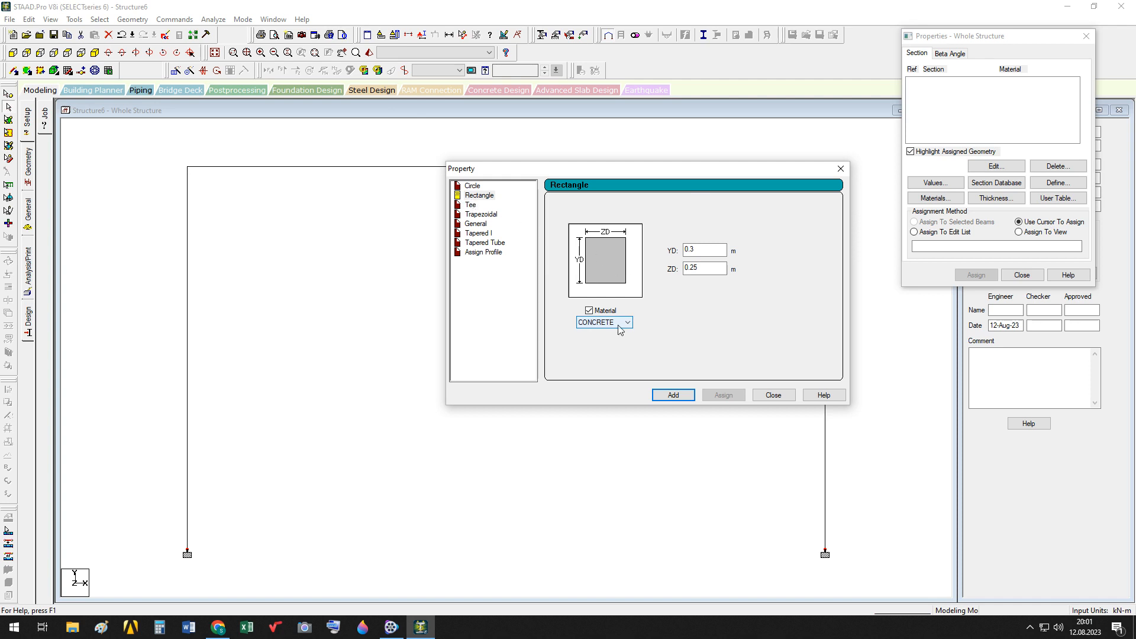
pyautogui.click(676, 390)
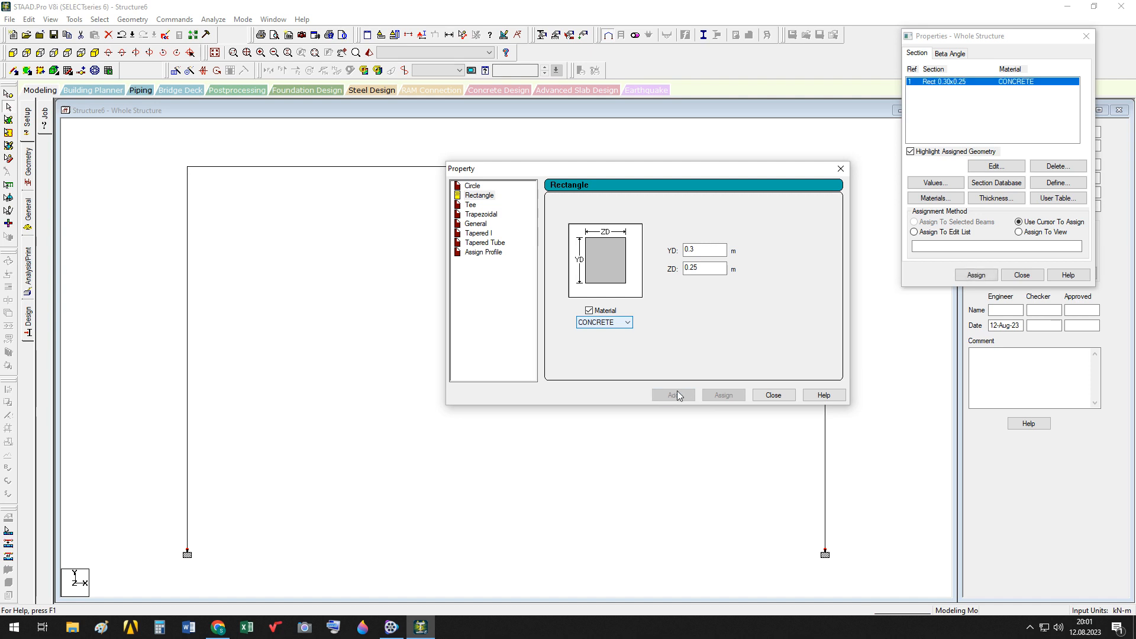
pyautogui.click(773, 395)
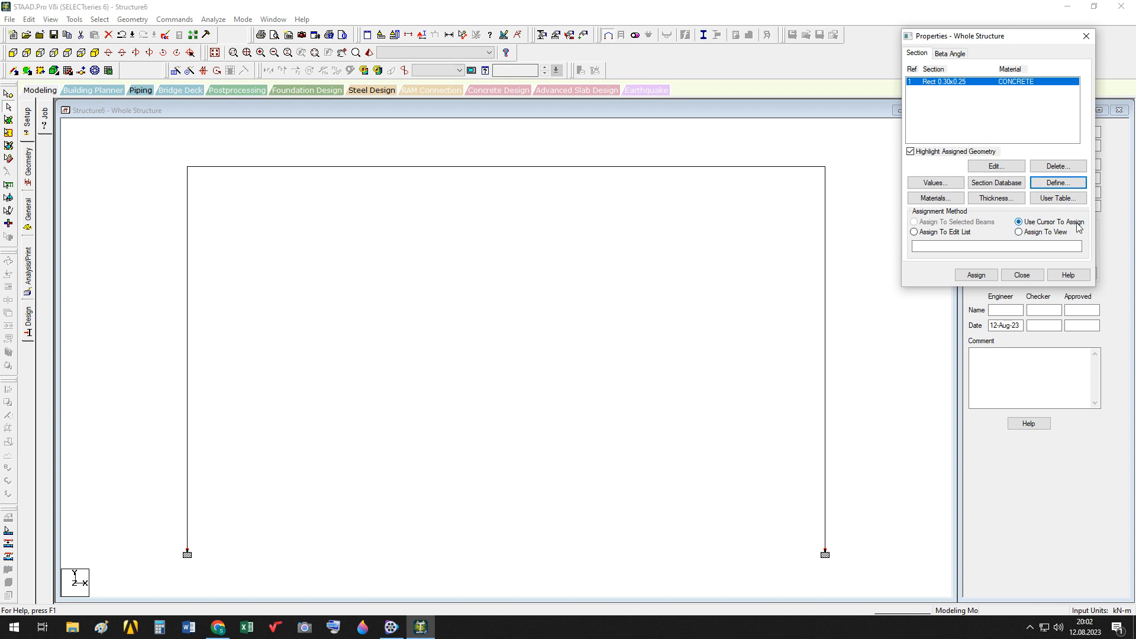
# Step: Assign the Rect 0.30x0.25 section to both columns and the beam, and close the section properties
pyautogui.click(982, 274)
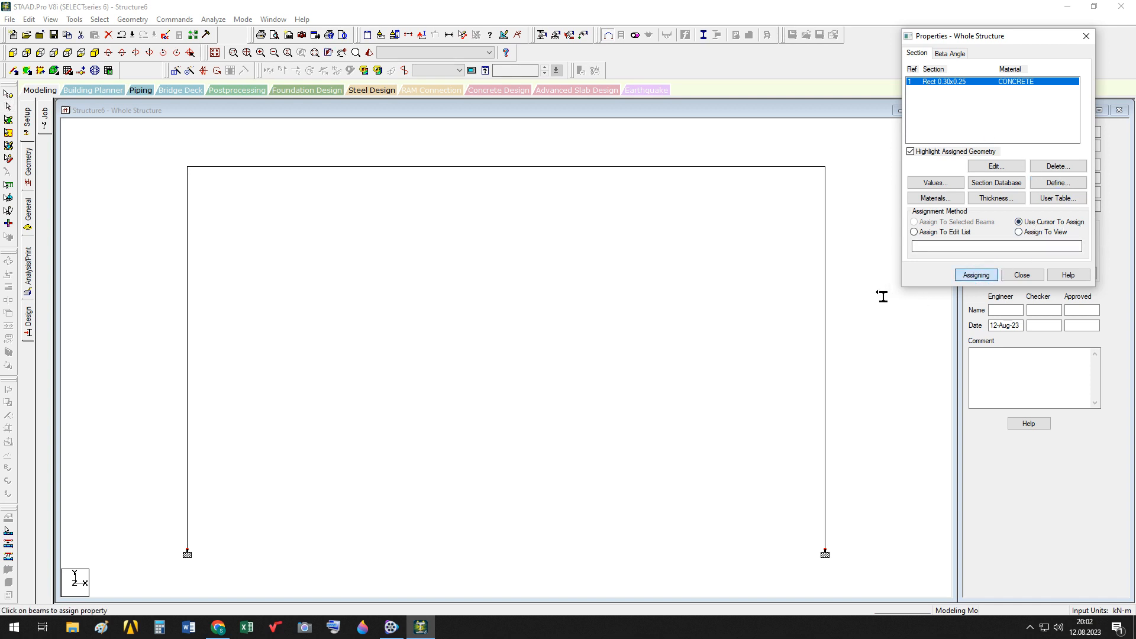
pyautogui.click(189, 286)
pyautogui.click(437, 168)
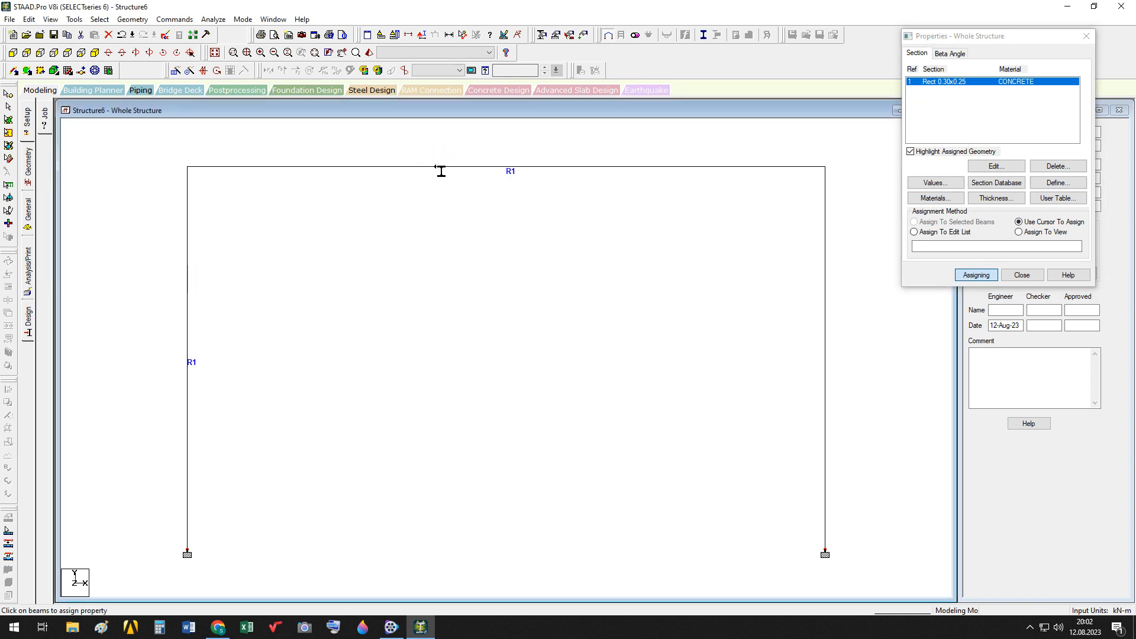
pyautogui.click(827, 289)
pyautogui.click(986, 277)
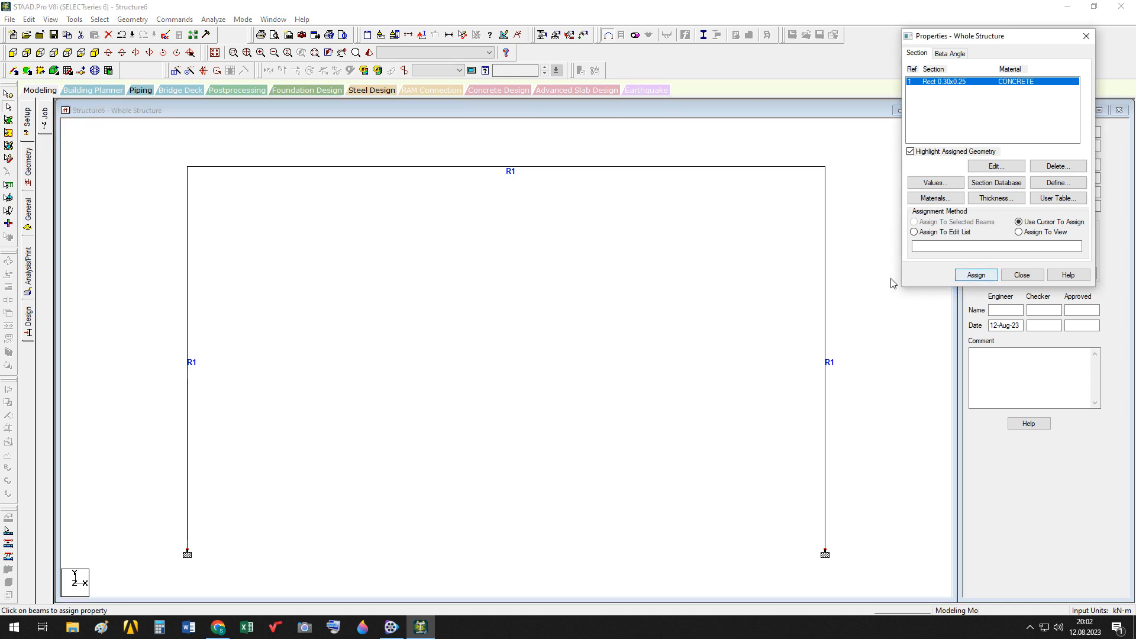
pyautogui.click(1022, 275)
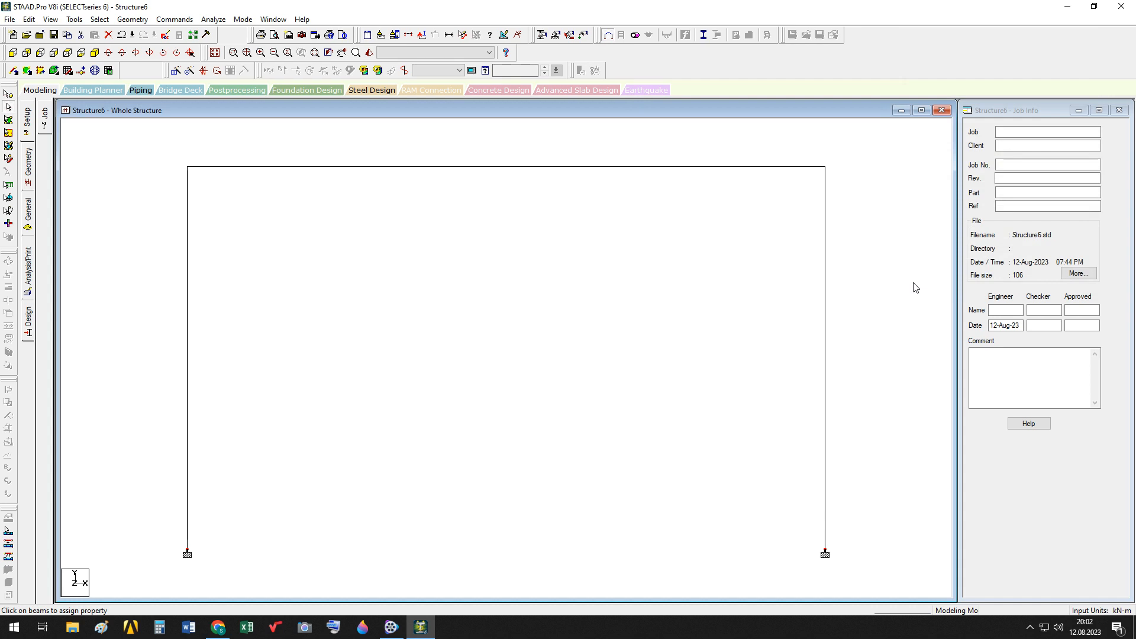
# Step: Open the load definitions and review which kinds of definitions are available
pyautogui.click(584, 35)
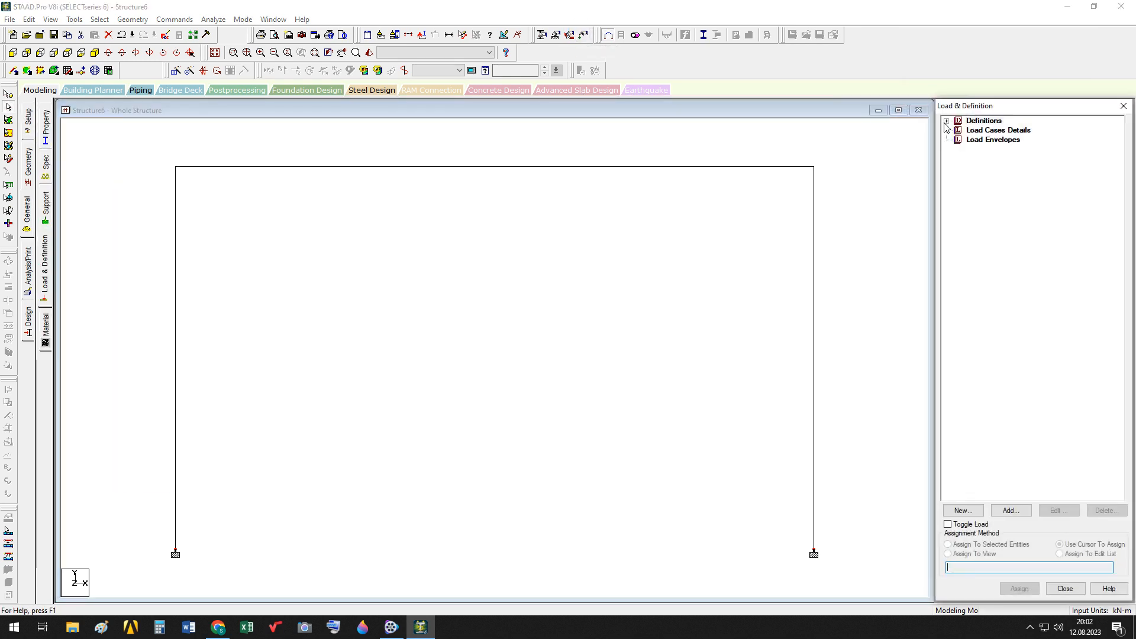
pyautogui.click(961, 133)
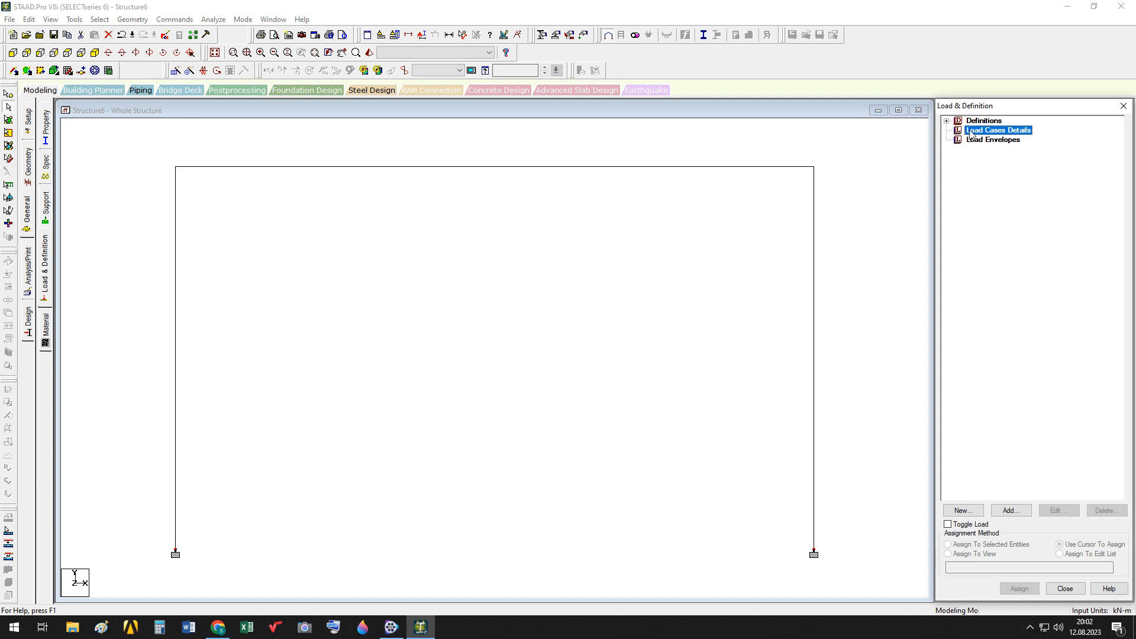
pyautogui.click(947, 121)
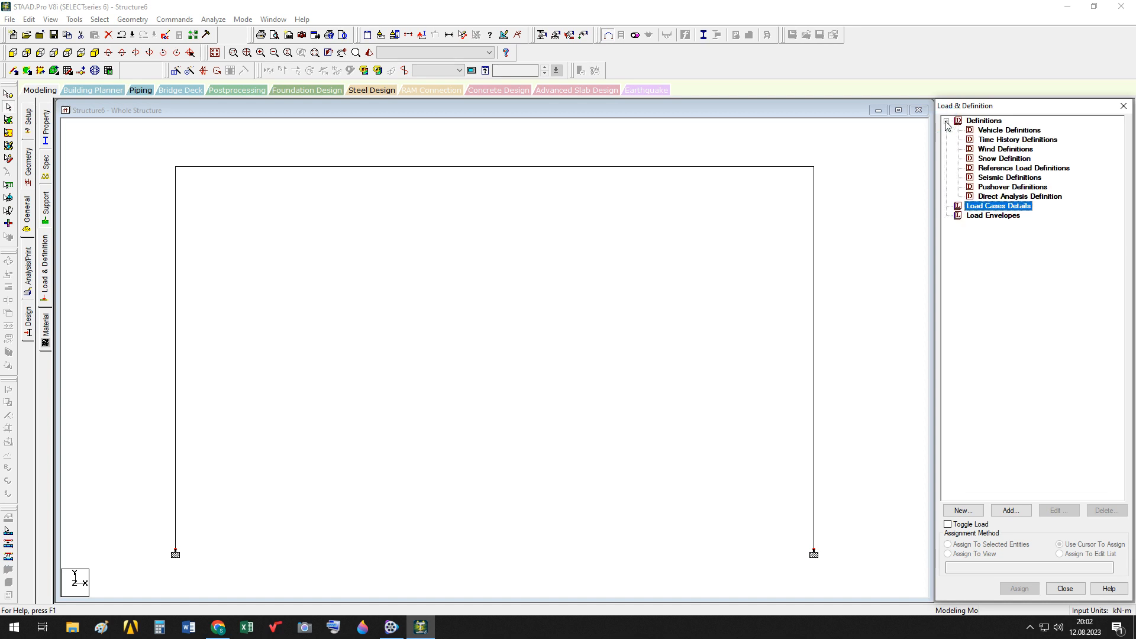
pyautogui.click(947, 122)
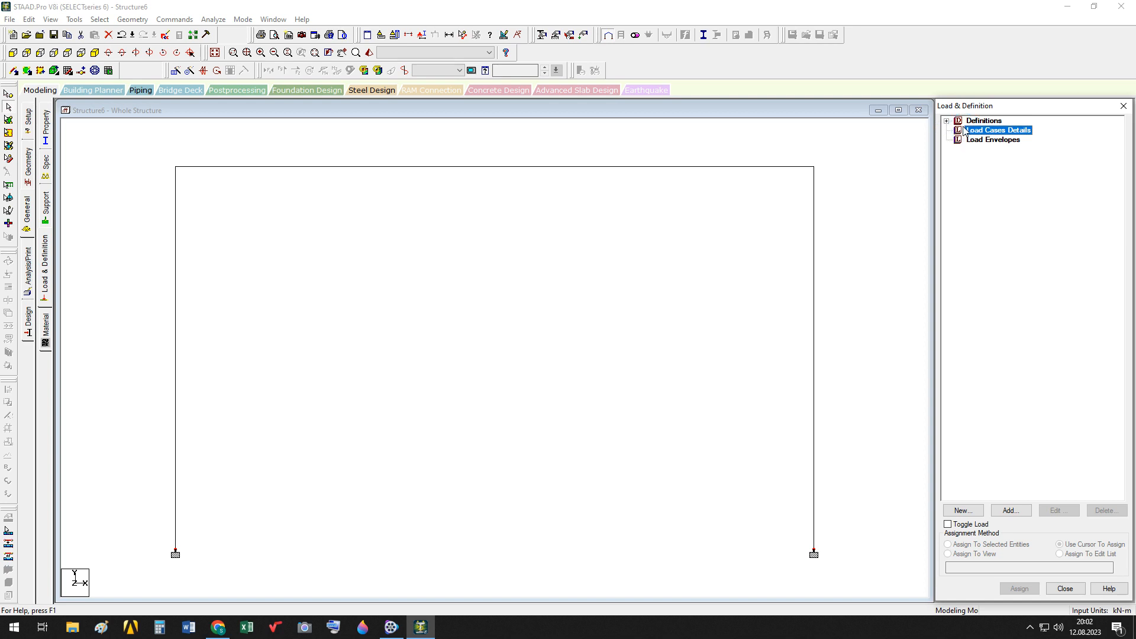
# Step: Add primary load case 1 with loading type Dead and the title "dead"
pyautogui.click(1011, 510)
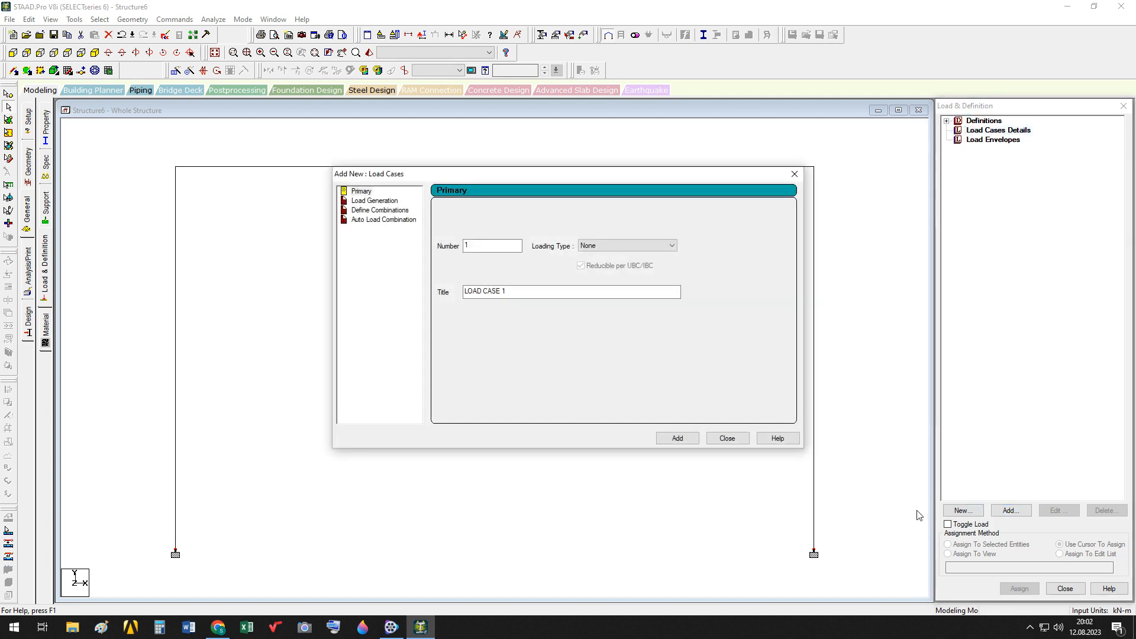
pyautogui.click(672, 247)
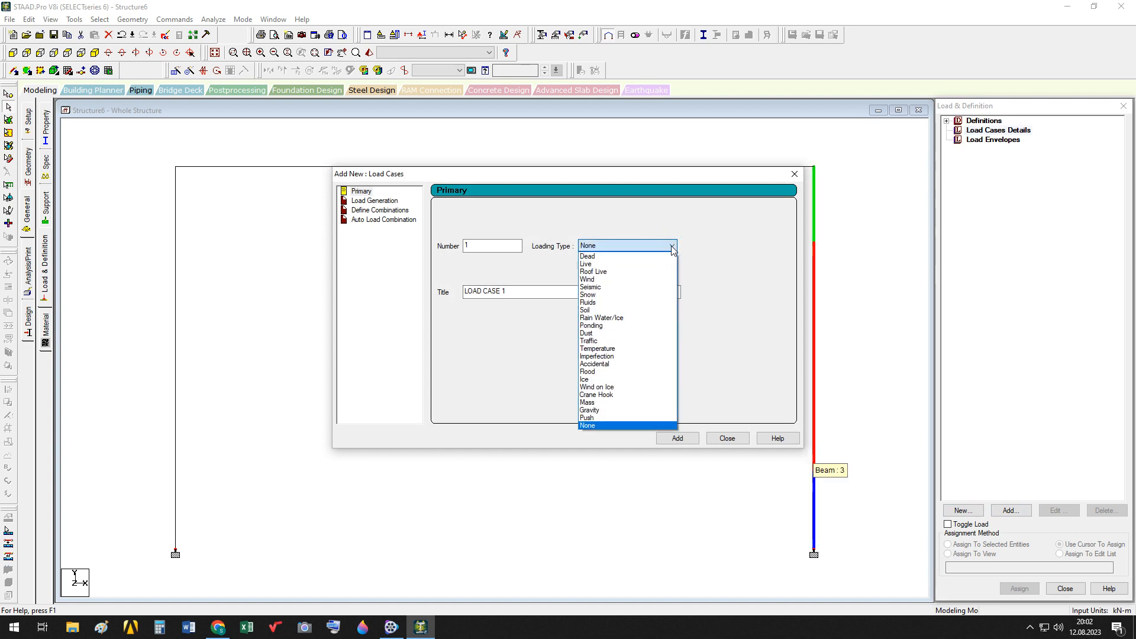
pyautogui.click(601, 258)
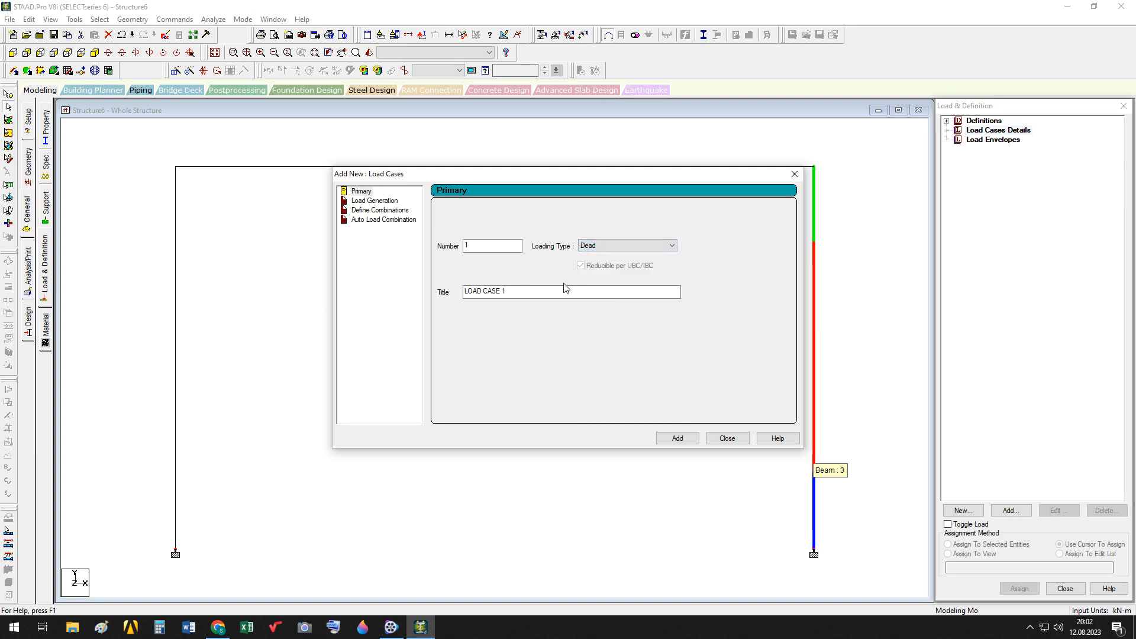
pyautogui.moveTo(567, 289); pyautogui.dragTo(431, 285)
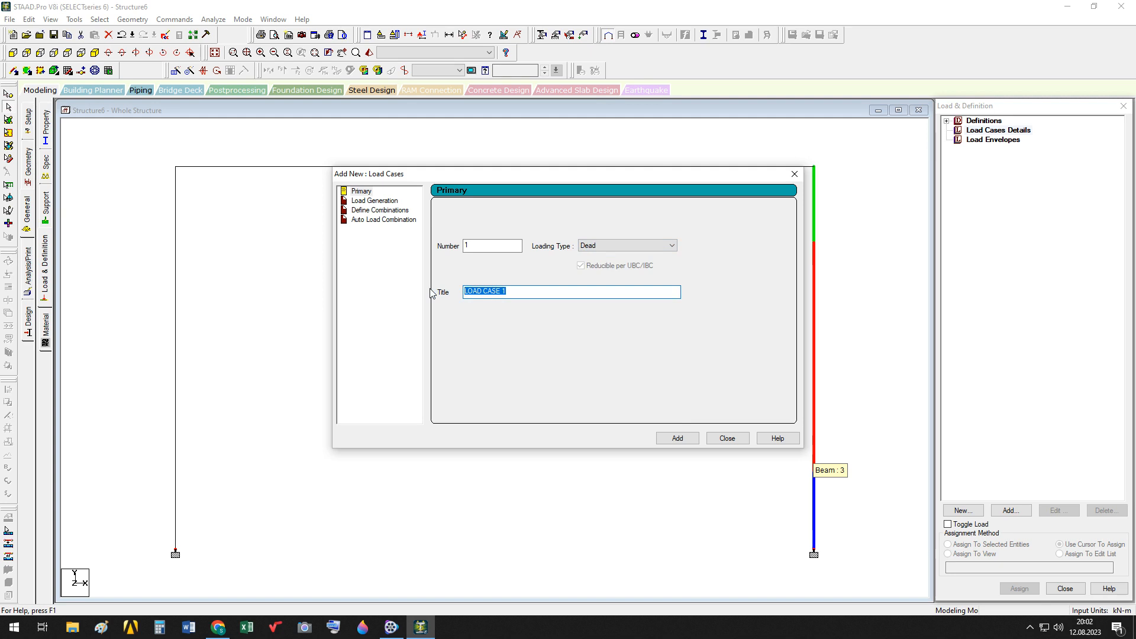
pyautogui.write('dead')
pyautogui.click(674, 438)
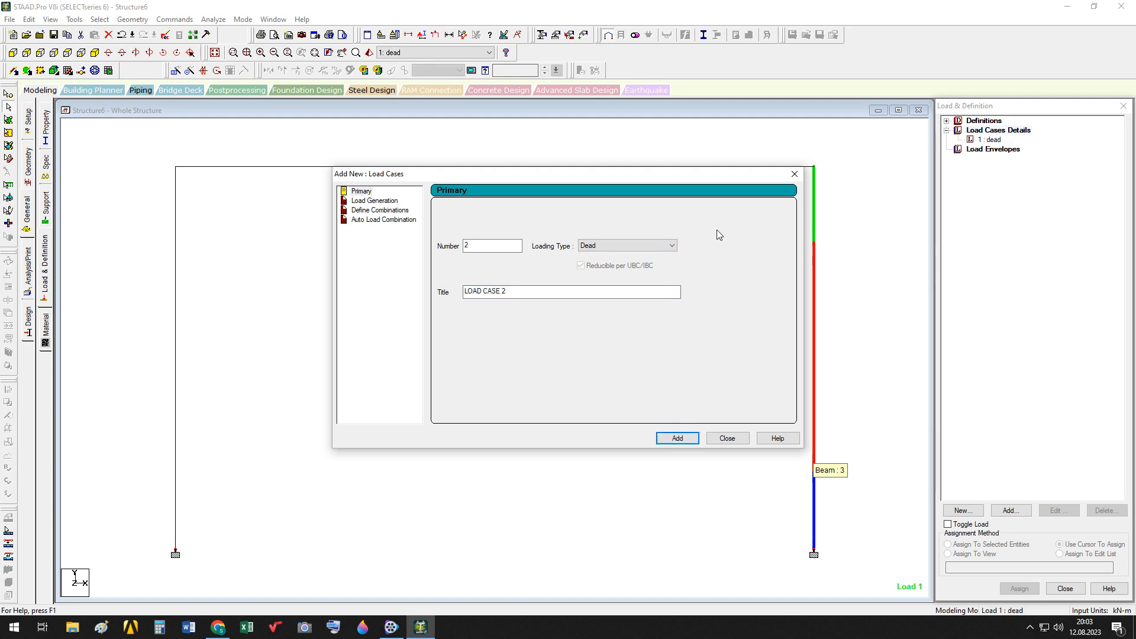
# Step: Add primary load case 2 with loading type Live and the title "live", and finish adding load cases
pyautogui.click(673, 246)
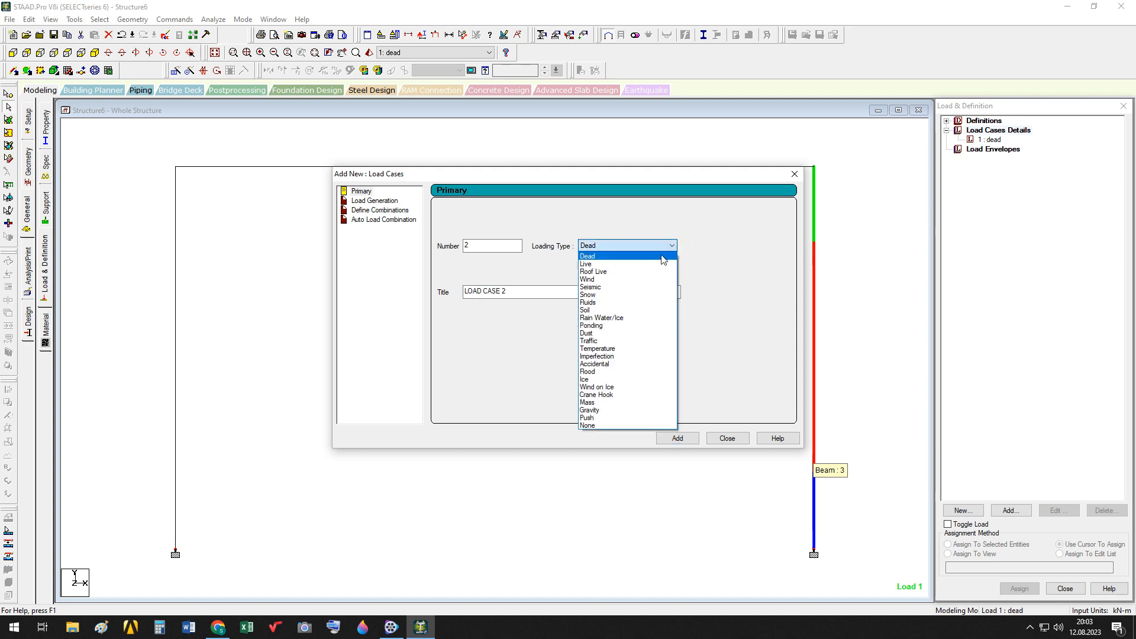
pyautogui.click(621, 261)
pyautogui.moveTo(507, 291); pyautogui.dragTo(417, 295)
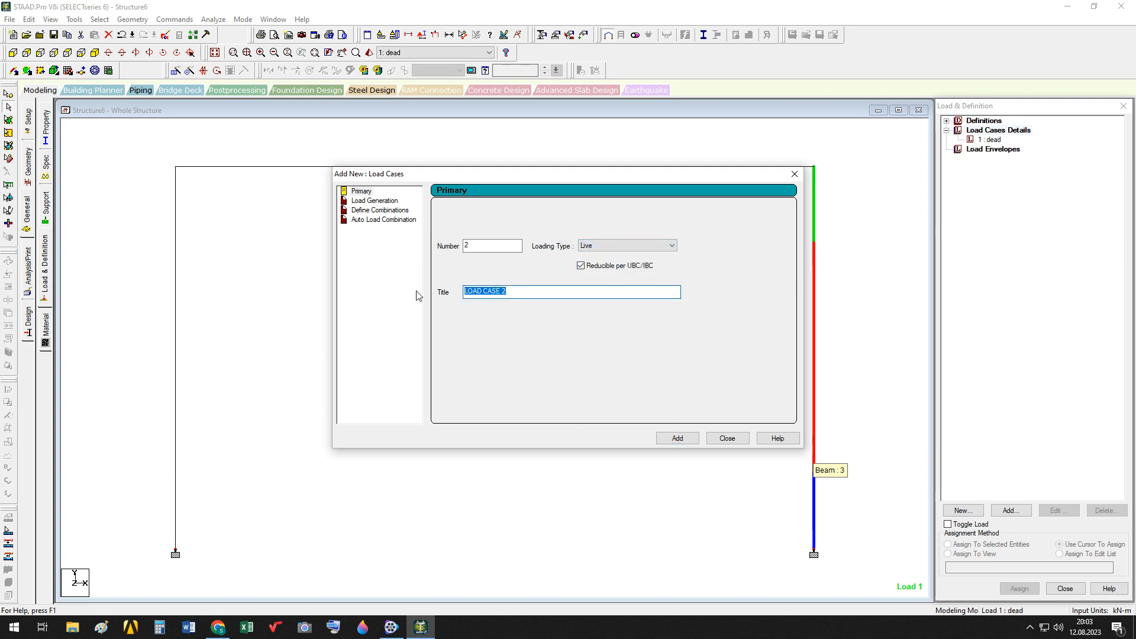
pyautogui.write('live')
pyautogui.click(678, 437)
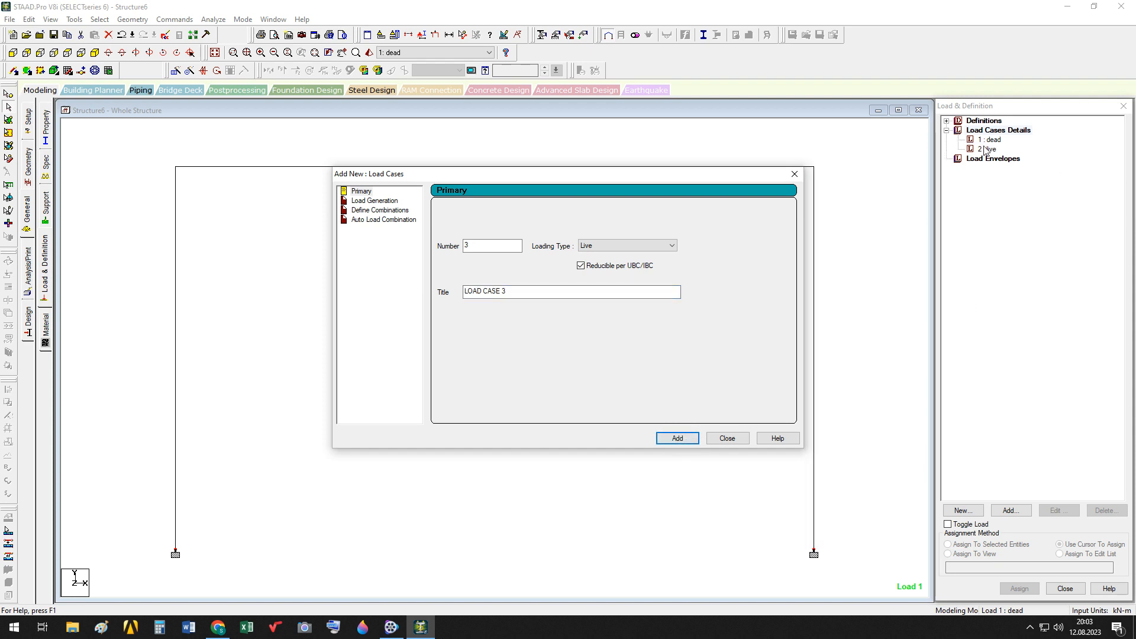
pyautogui.click(727, 437)
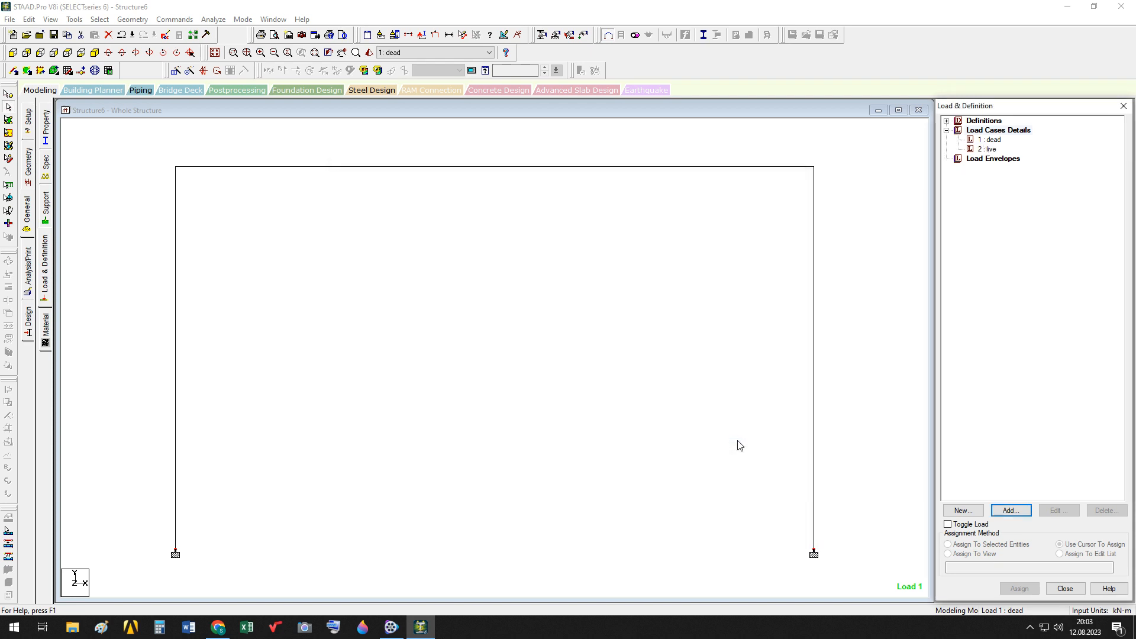
# Step: Add a selfweight load in the Y direction with factor -1 to the dead load case, declining the auto save
pyautogui.click(987, 140)
pyautogui.click(991, 149)
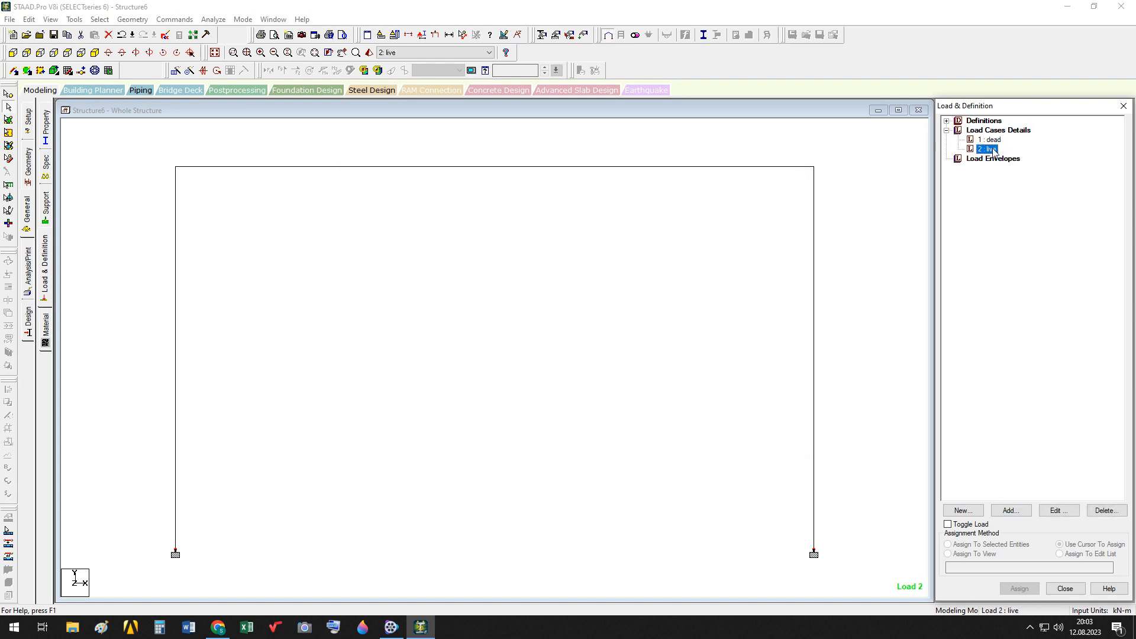
pyautogui.click(997, 139)
pyautogui.click(993, 149)
pyautogui.click(995, 140)
pyautogui.click(1018, 512)
pyautogui.click(1018, 512)
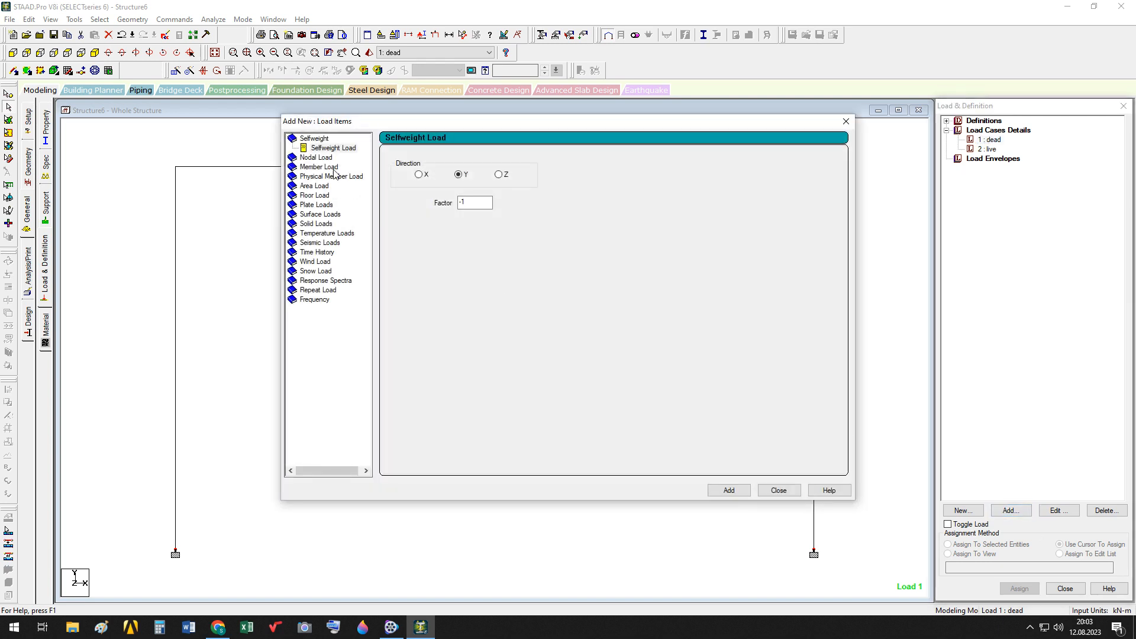
pyautogui.click(343, 149)
pyautogui.click(473, 202)
pyautogui.click(734, 494)
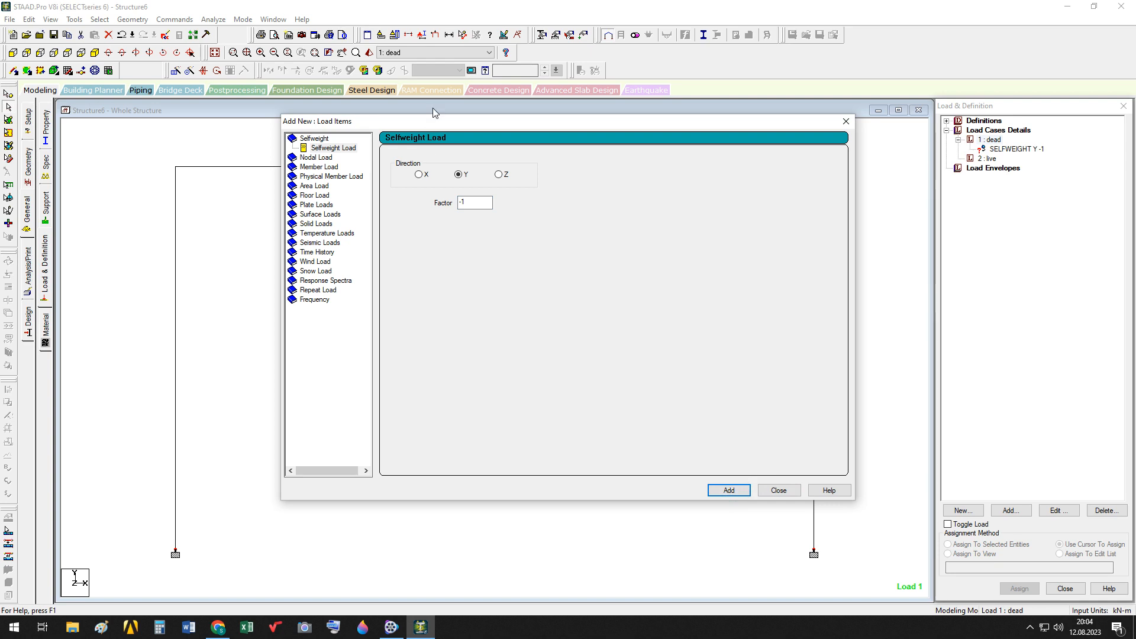
pyautogui.moveTo(432, 121); pyautogui.dragTo(461, 158)
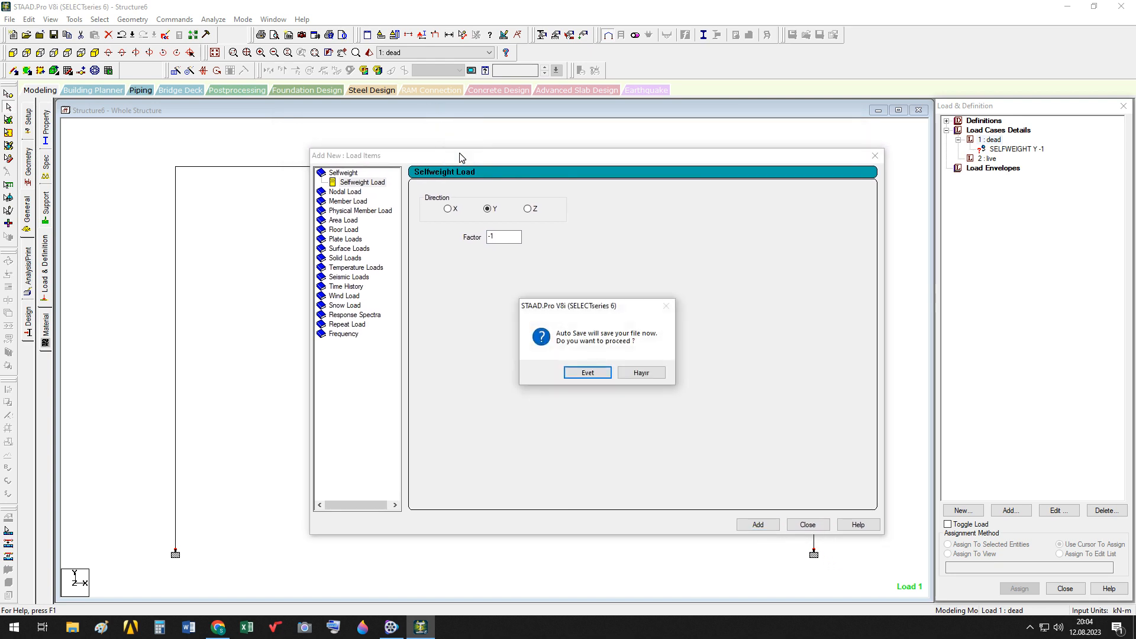
pyautogui.click(648, 374)
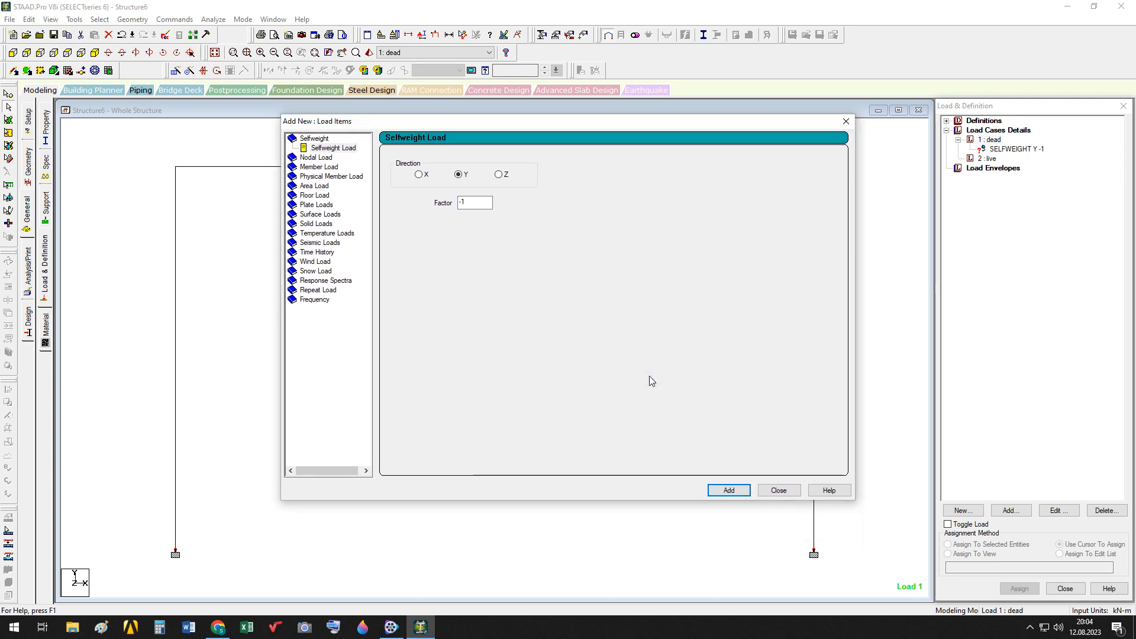
pyautogui.moveTo(495, 123); pyautogui.dragTo(508, 163)
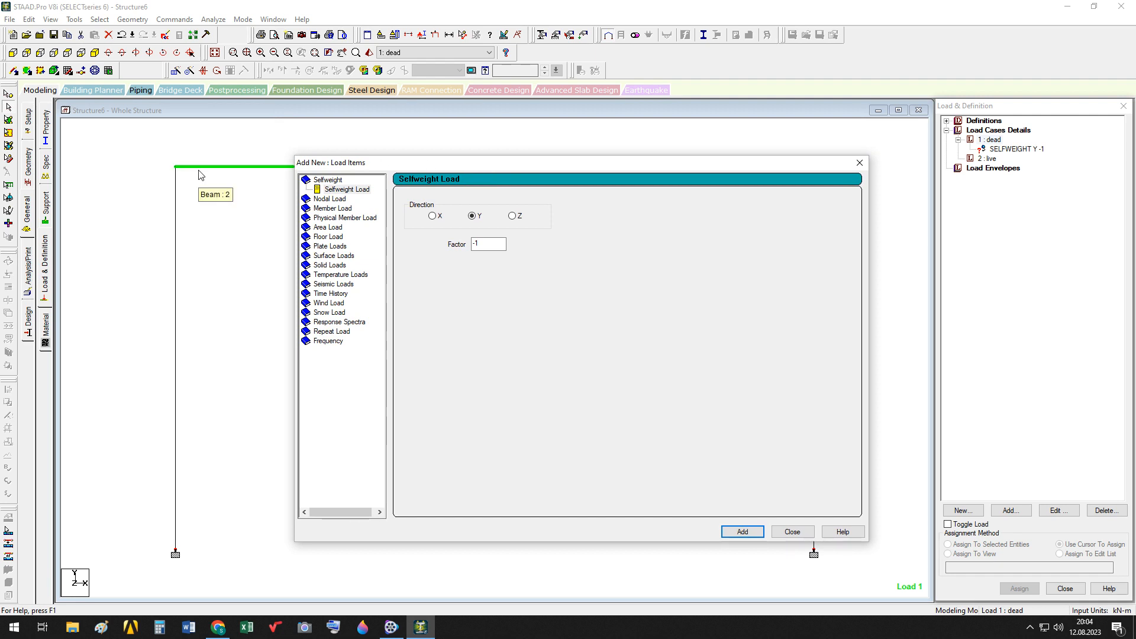
# Step: Add a uniform member force of -2 kN/m in the GY direction to the dead load case and finish adding items
pyautogui.click(310, 209)
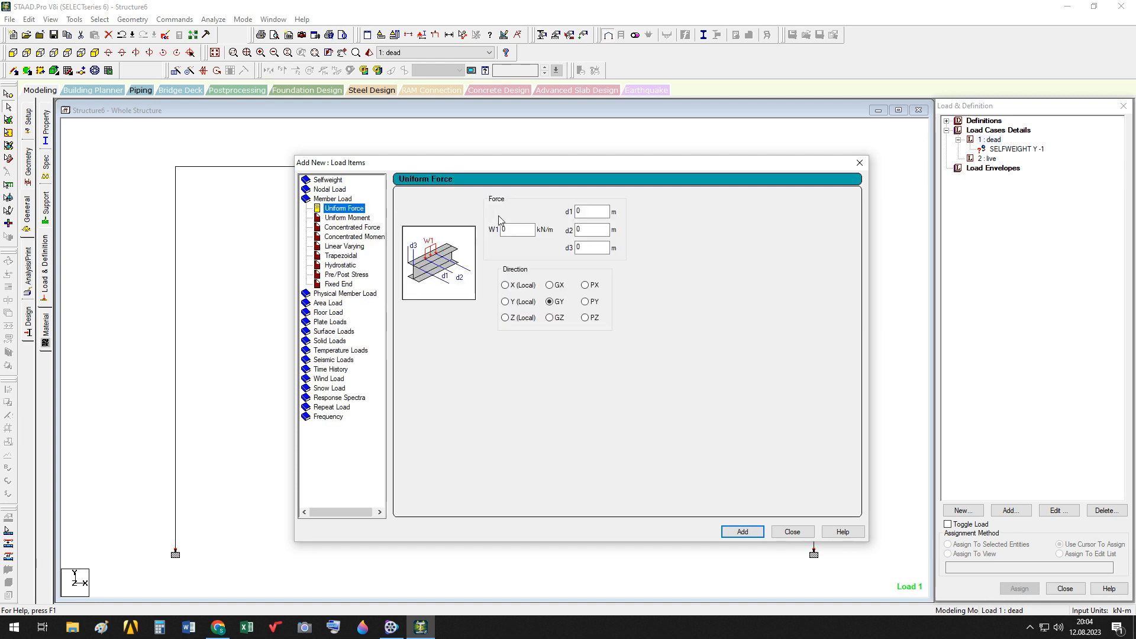
pyautogui.click(511, 230)
pyautogui.click(512, 230)
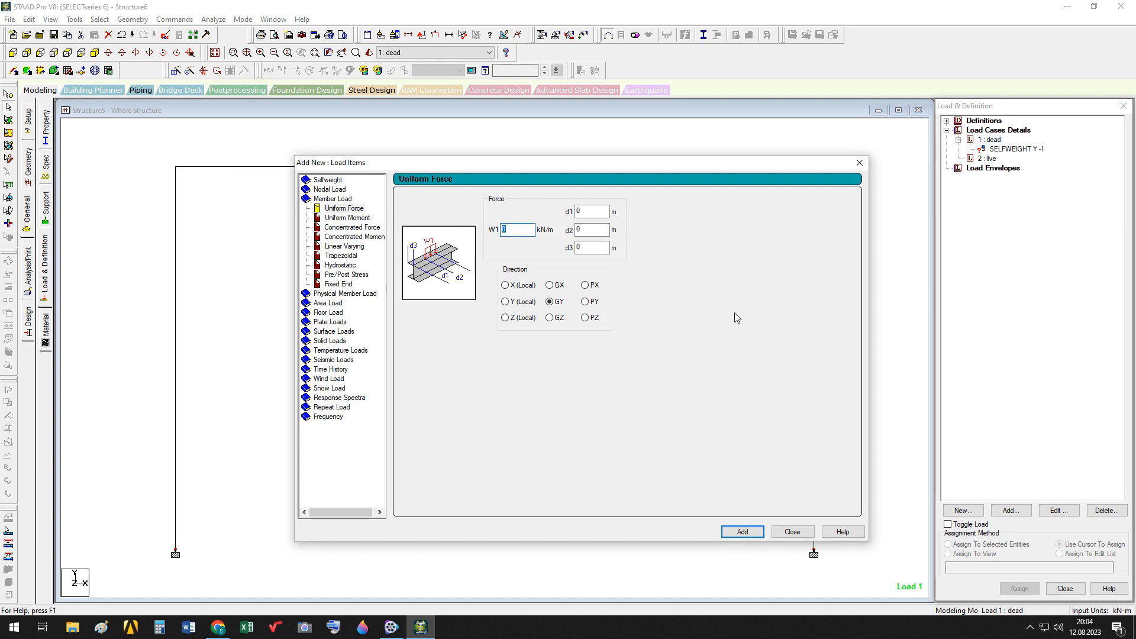
pyautogui.write('-2')
pyautogui.moveTo(494, 164); pyautogui.dragTo(527, 219)
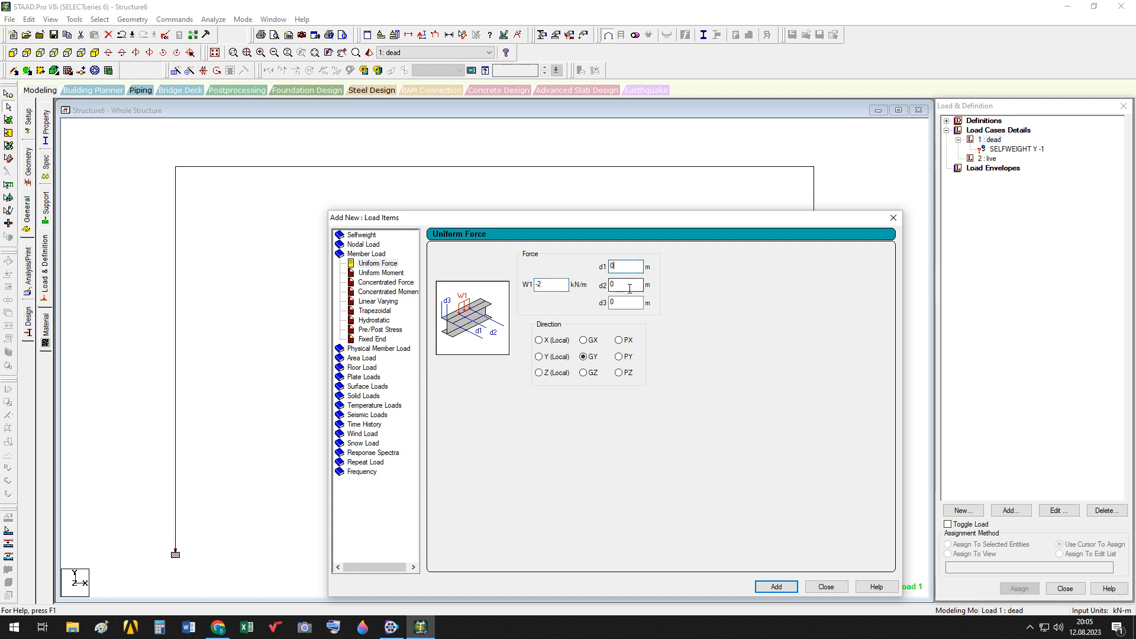
pyautogui.click(613, 305)
pyautogui.click(777, 588)
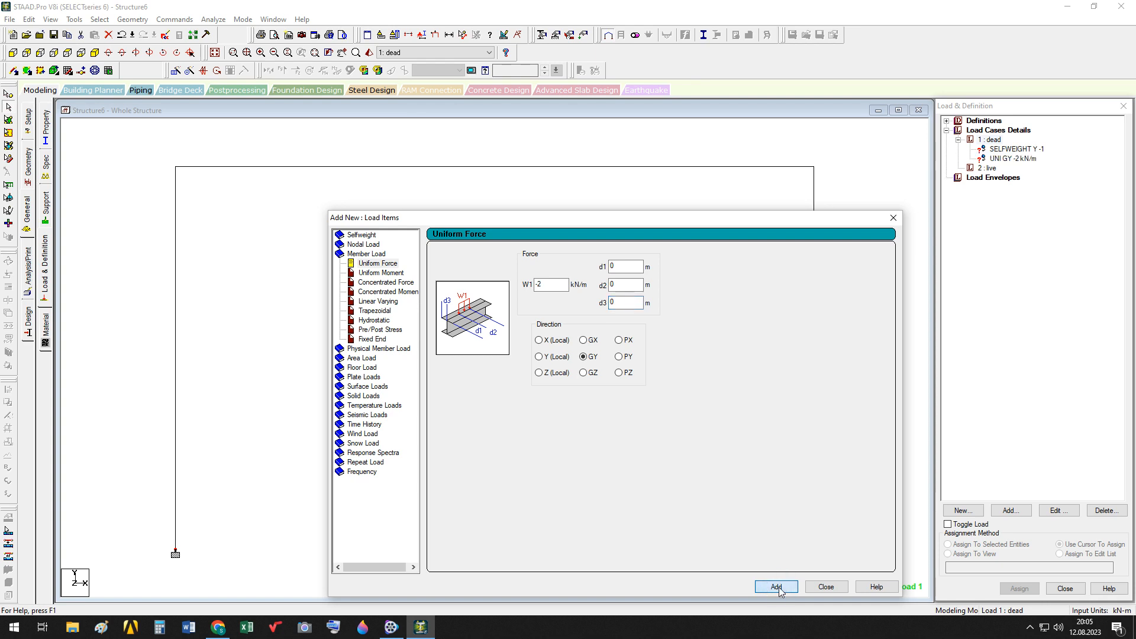
pyautogui.click(839, 586)
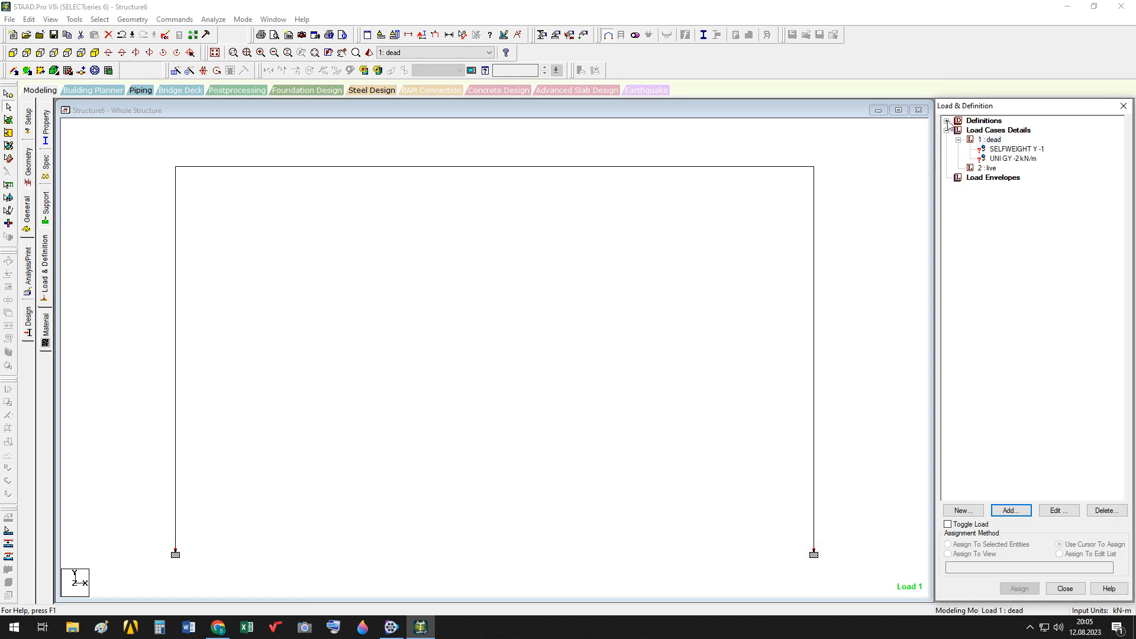
# Step: Assign the selfweight load to the whole frame using Assign To View, and confirm the assignment
pyautogui.click(1013, 158)
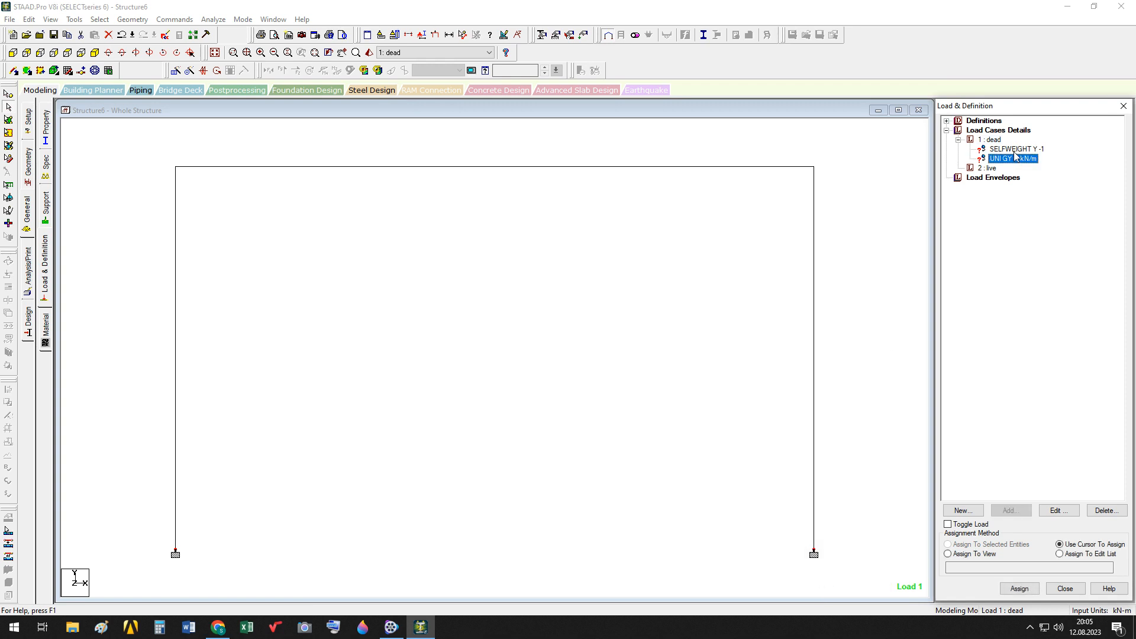
pyautogui.click(1014, 150)
pyautogui.click(1016, 160)
pyautogui.click(1021, 150)
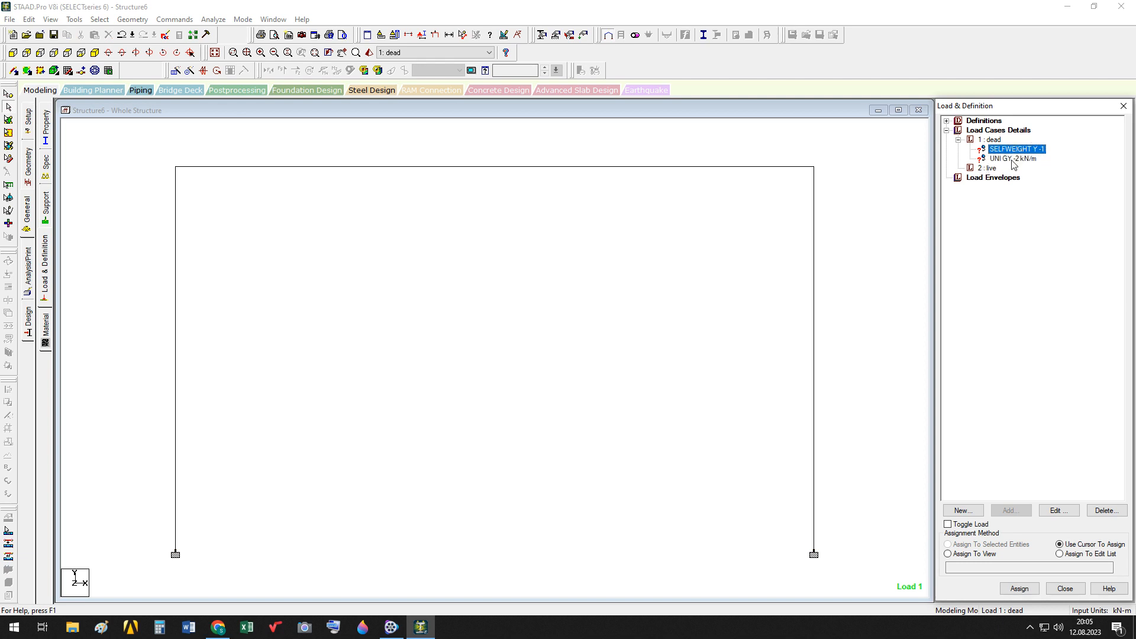
pyautogui.click(1013, 160)
pyautogui.click(1016, 149)
pyautogui.click(970, 554)
pyautogui.click(1032, 589)
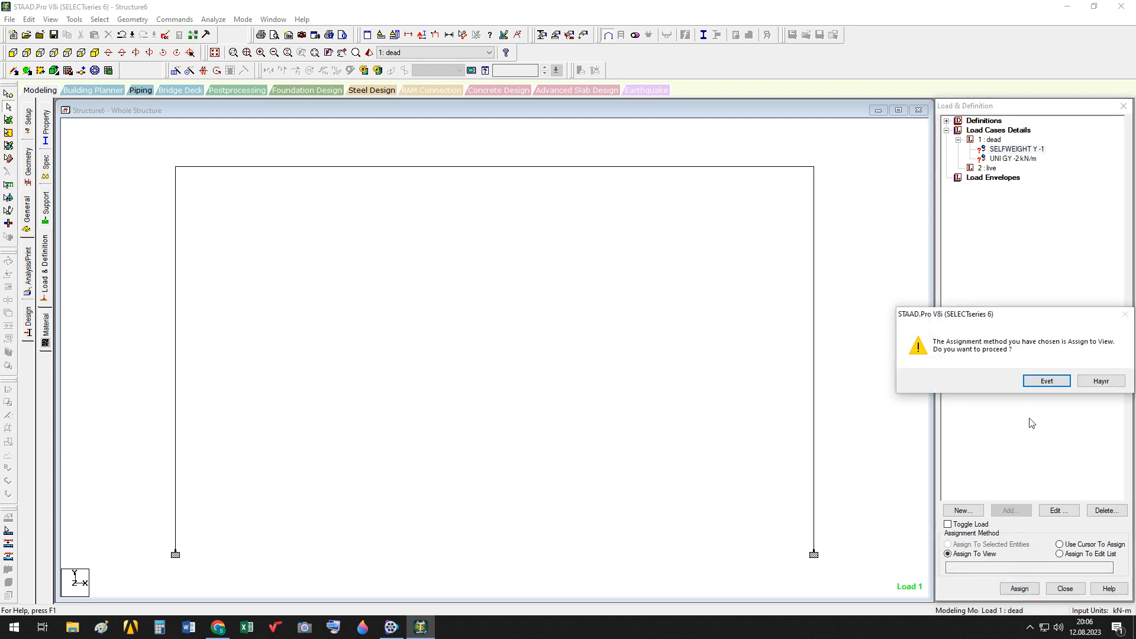
pyautogui.click(1043, 382)
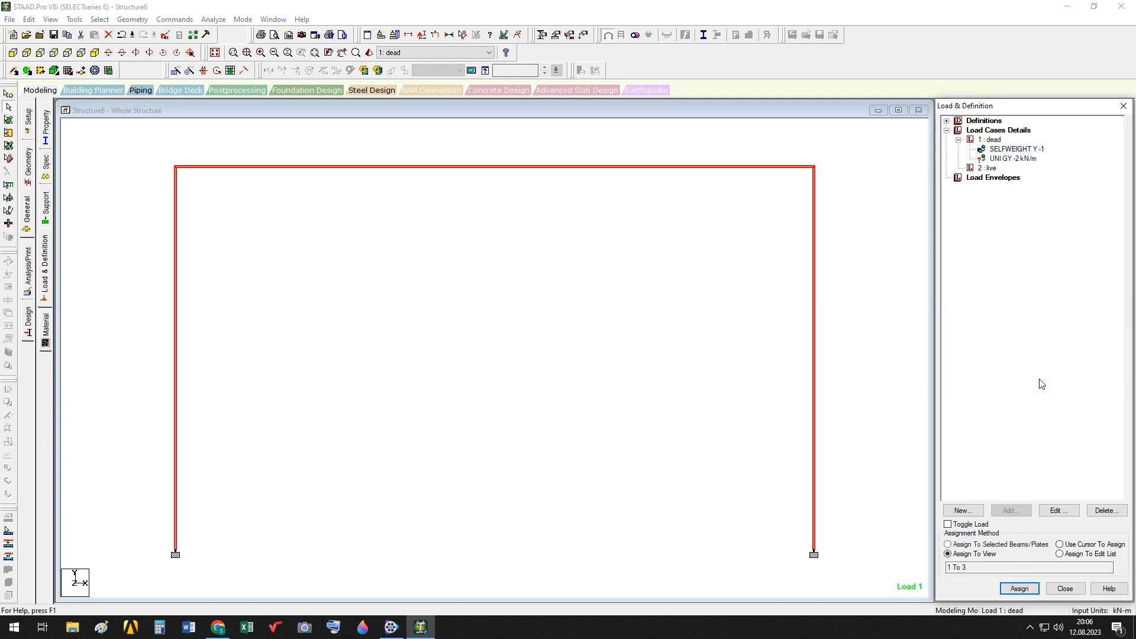
# Step: Assign the -2 kN/m uniform load to the horizontal top beam using the cursor, and end the assignment
pyautogui.click(1004, 160)
pyautogui.click(852, 198)
pyautogui.click(1017, 161)
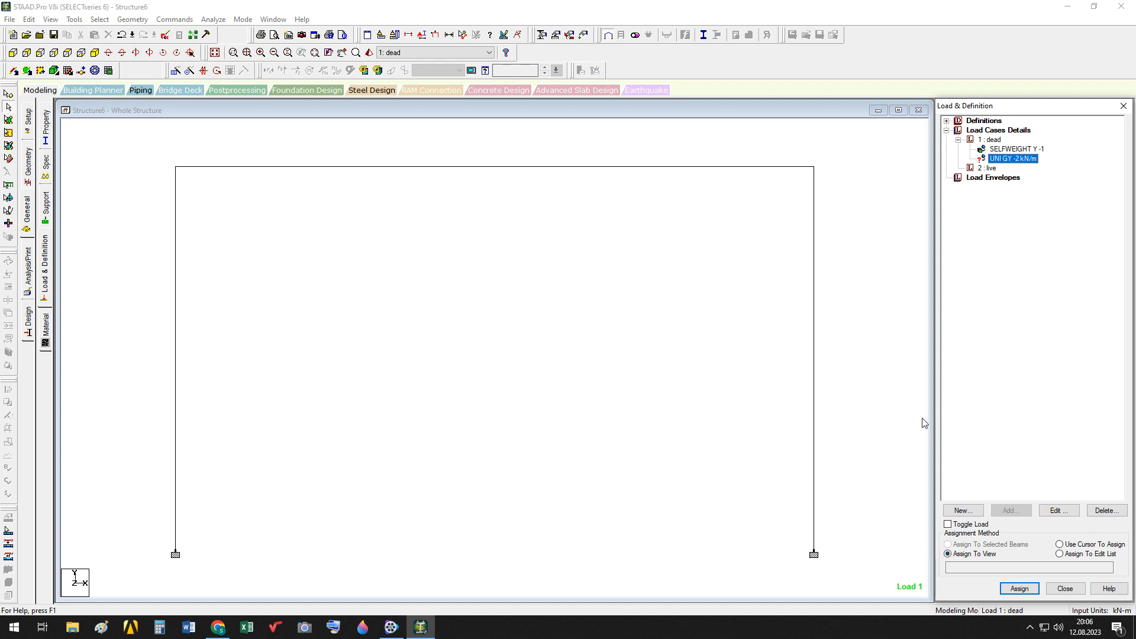
pyautogui.click(1080, 546)
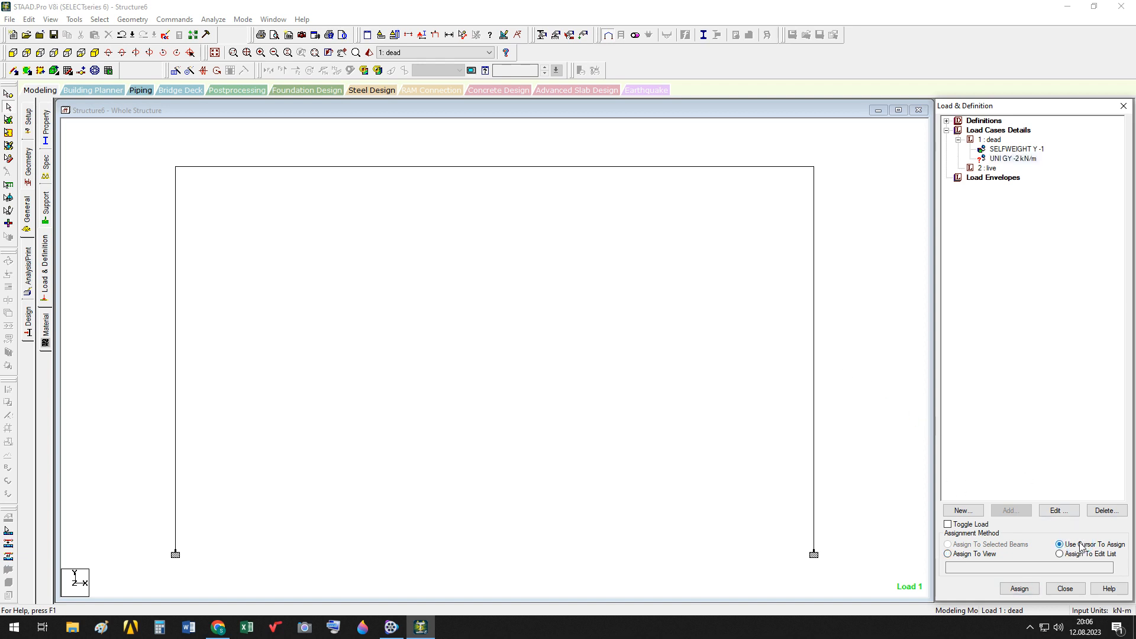
pyautogui.click(1030, 590)
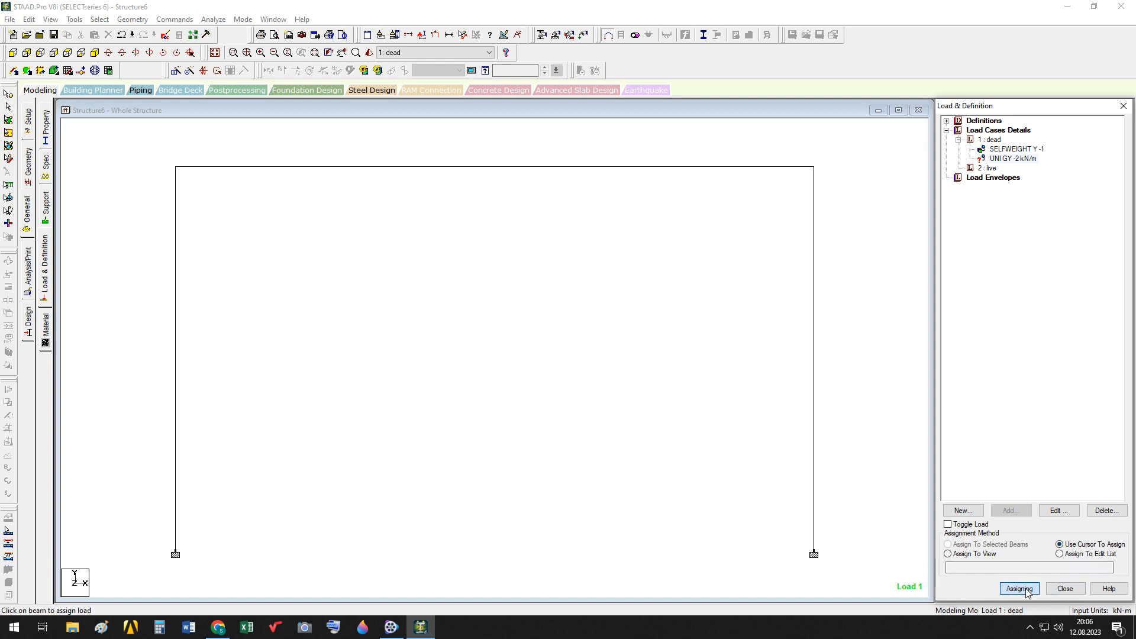
pyautogui.click(592, 170)
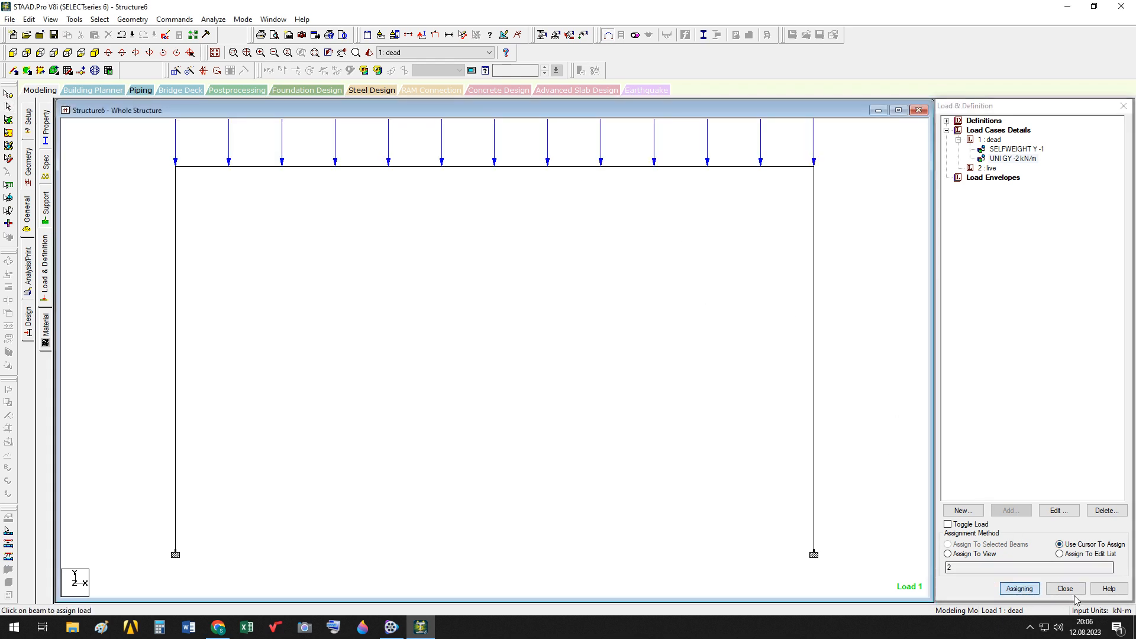
pyautogui.click(1028, 589)
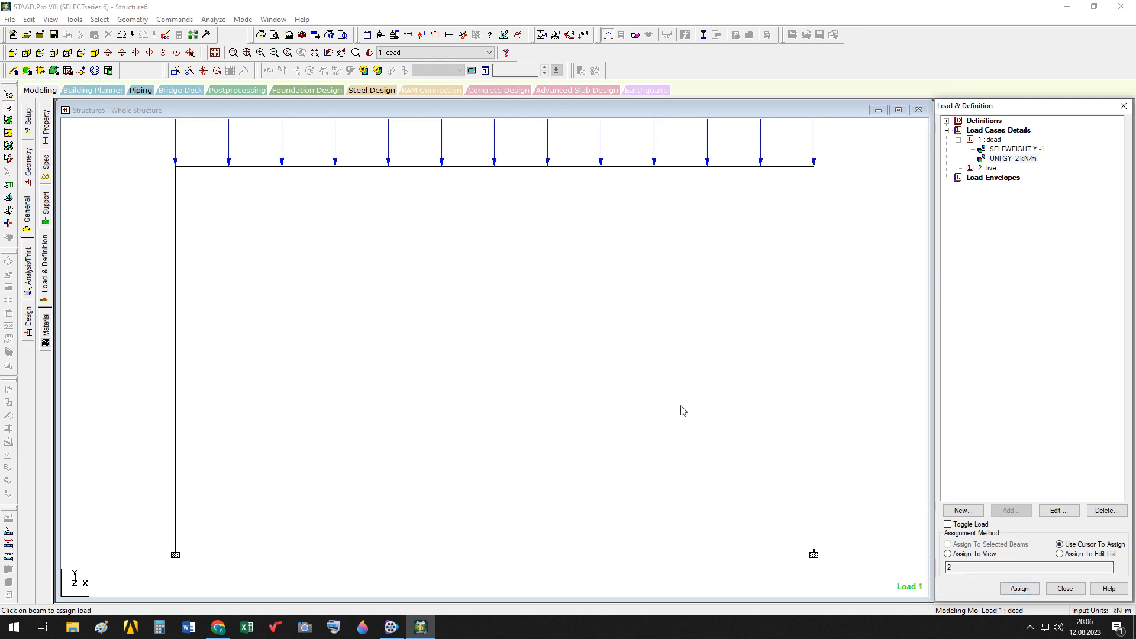
# Step: Examine the dead load display on the frame in isometric view and in a zoomed-out front view
pyautogui.click(434, 35)
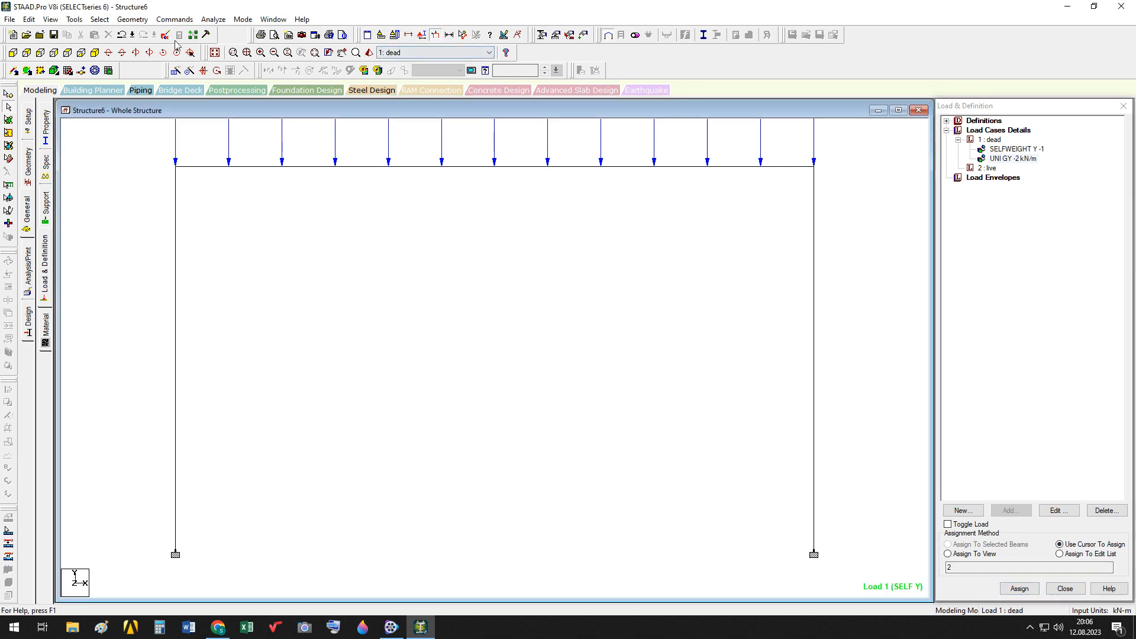
pyautogui.click(216, 54)
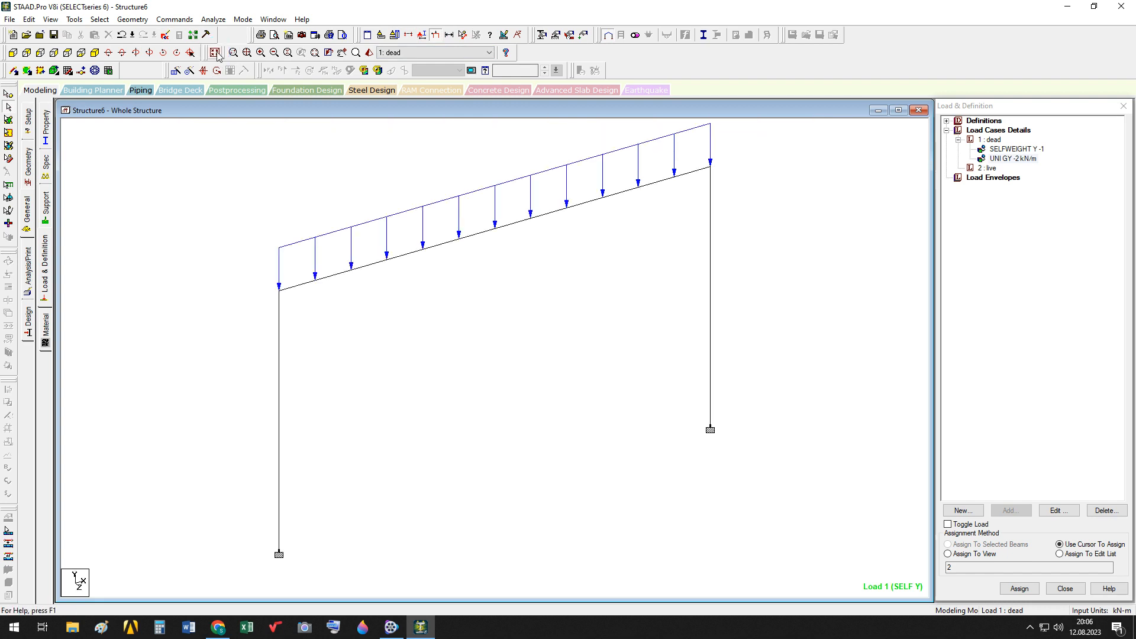
pyautogui.click(13, 53)
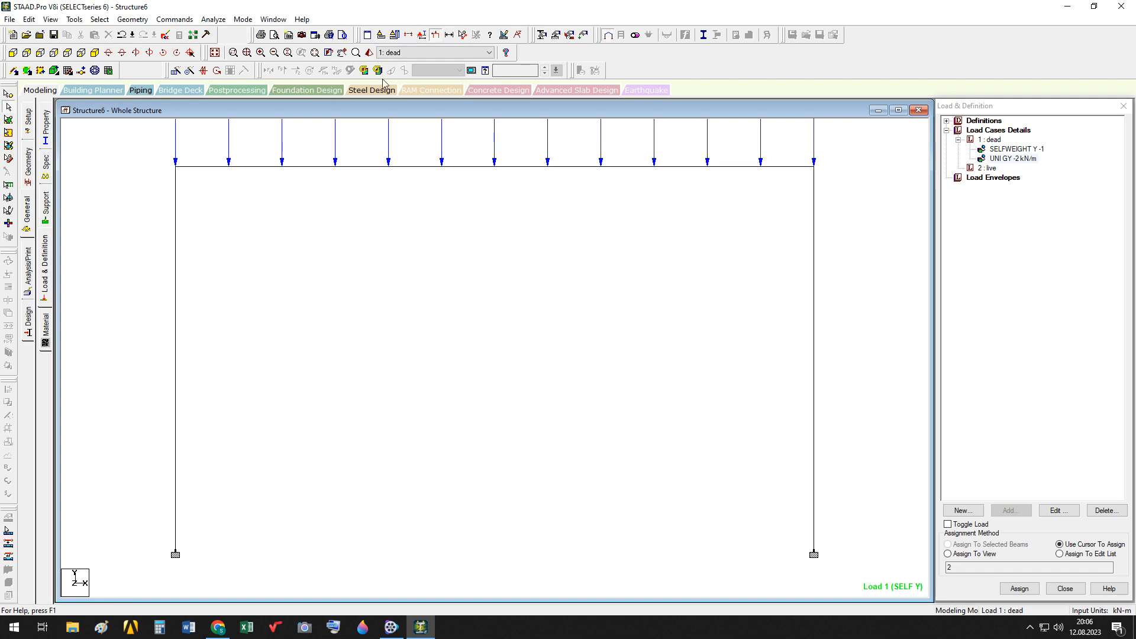
pyautogui.click(274, 53)
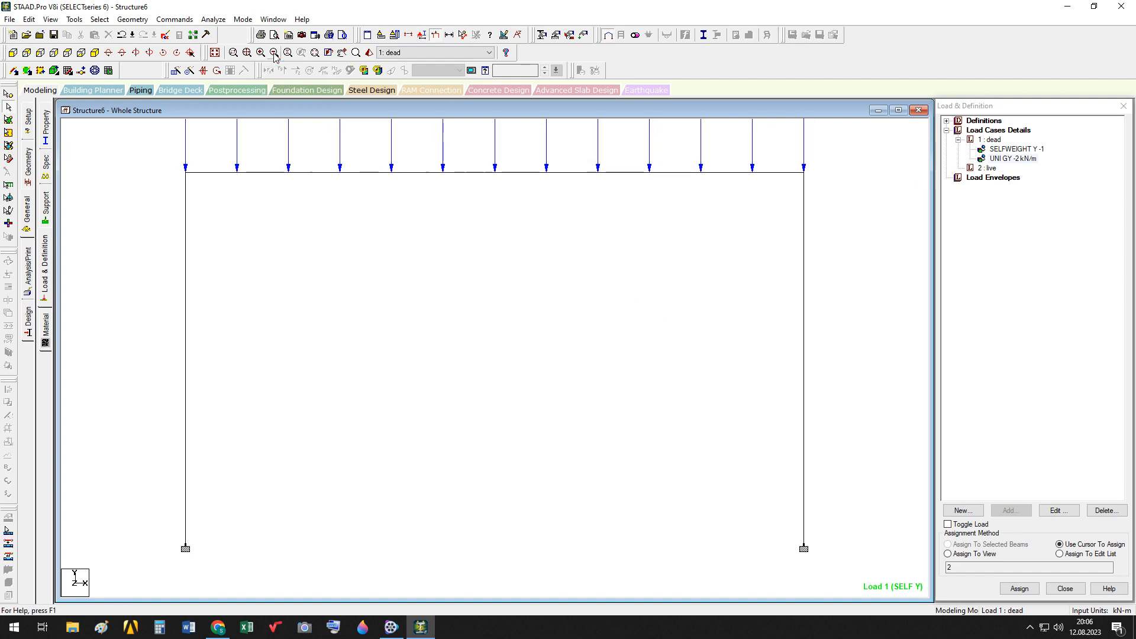
pyautogui.click(274, 54)
pyautogui.click(274, 54)
pyautogui.click(274, 53)
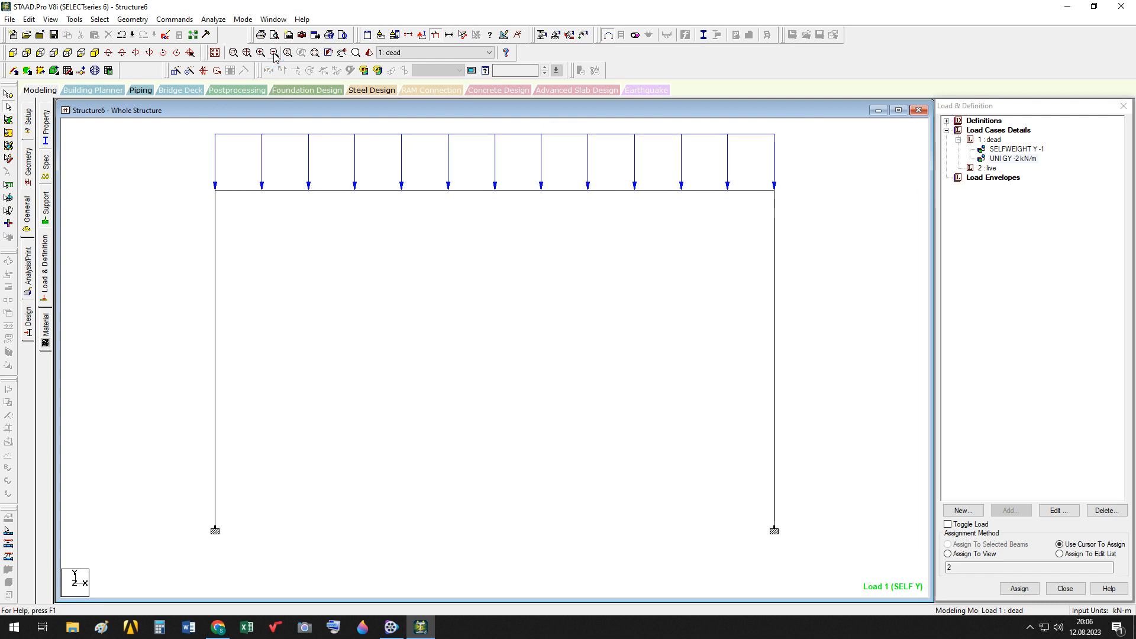
# Step: Add a nodal load with Fx of 20 kN to the live load case and finish adding items
pyautogui.click(986, 169)
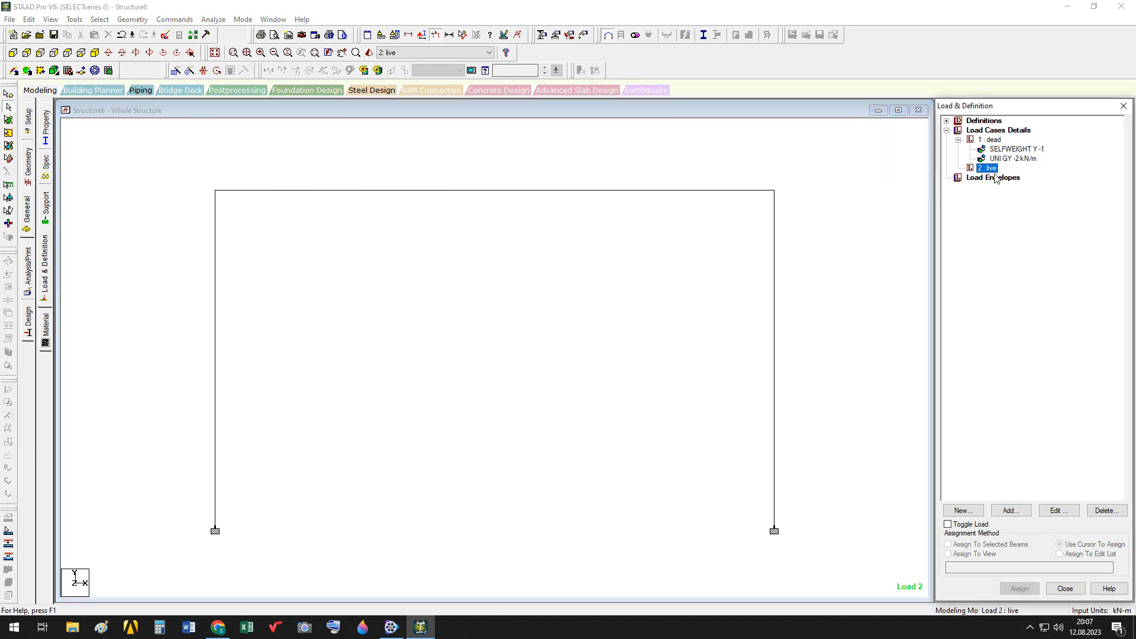
pyautogui.click(1011, 510)
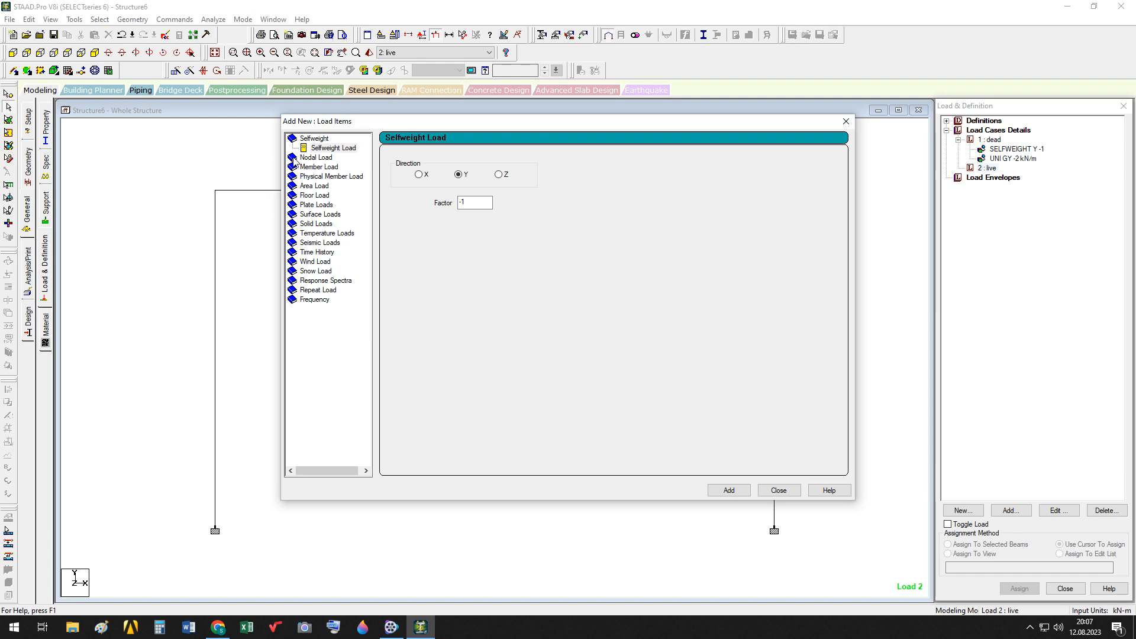
pyautogui.click(294, 158)
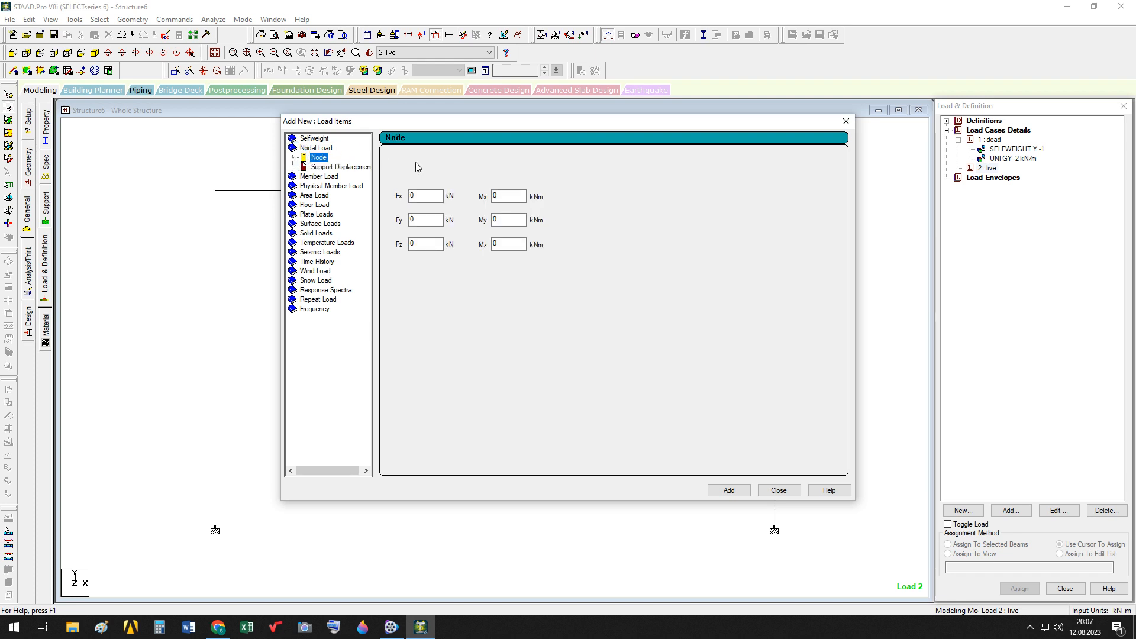
pyautogui.moveTo(449, 122); pyautogui.dragTo(509, 180)
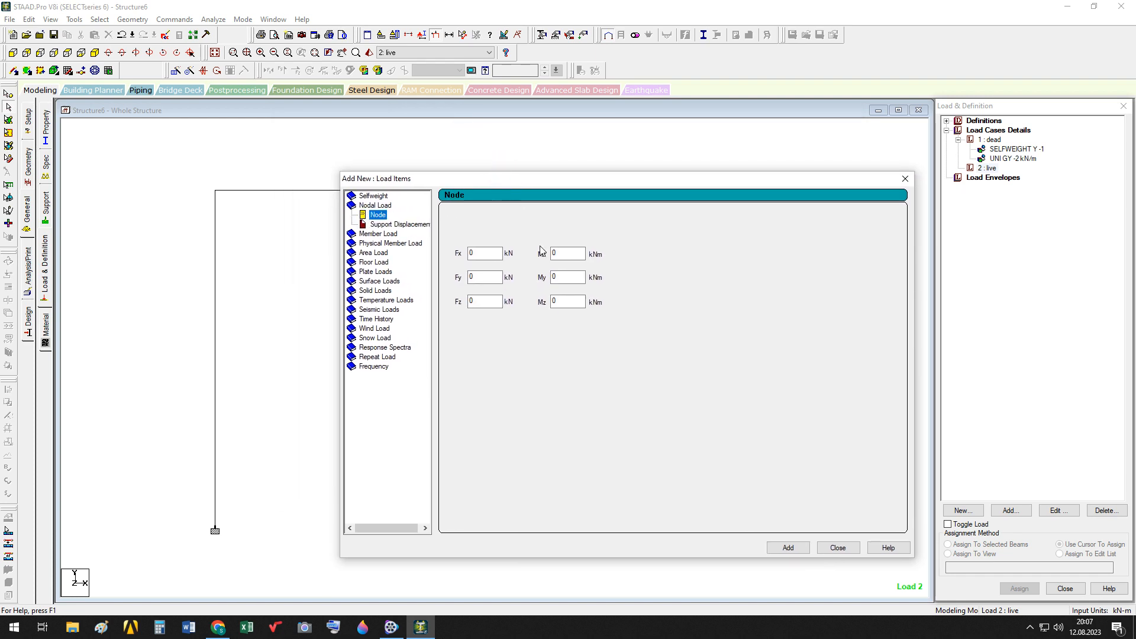
pyautogui.doubleClick(483, 254)
pyautogui.write('20')
pyautogui.click(789, 548)
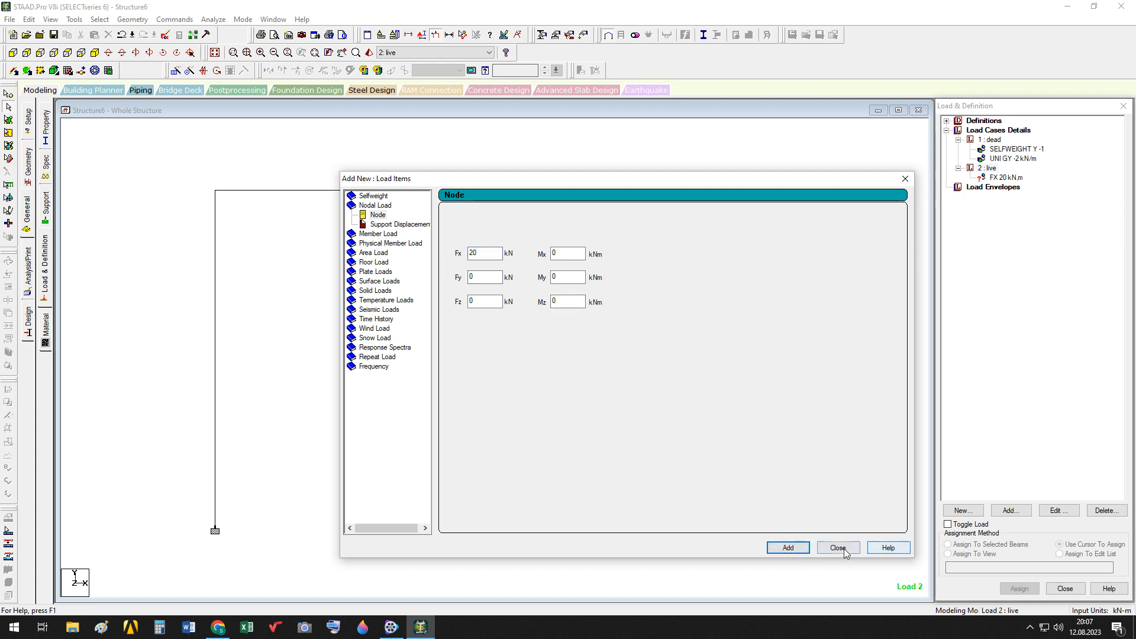
pyautogui.click(840, 549)
# Step: Assign the Fx 20 kN nodal load to the frame's upper-left node using the cursor, and close the load definitions
pyautogui.click(1004, 179)
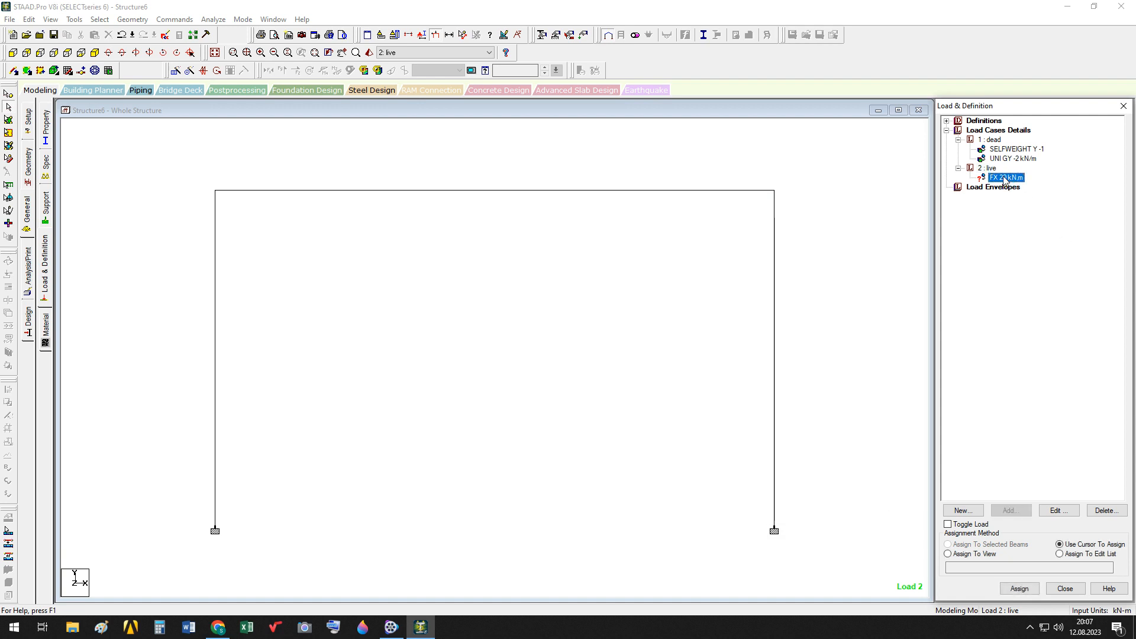
pyautogui.click(1025, 590)
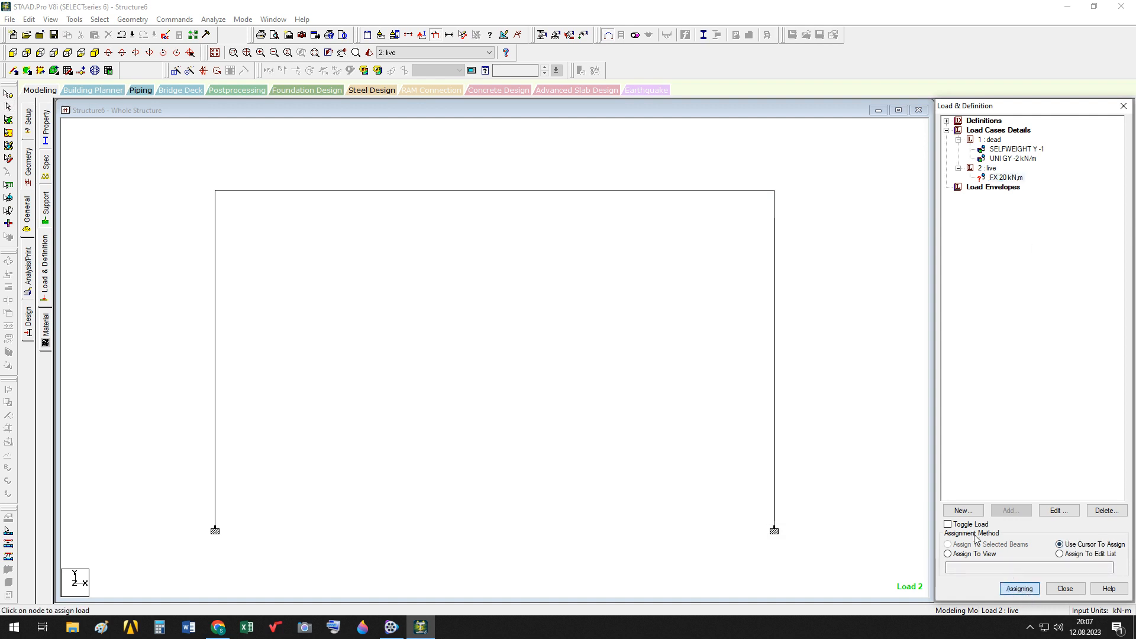
pyautogui.click(217, 194)
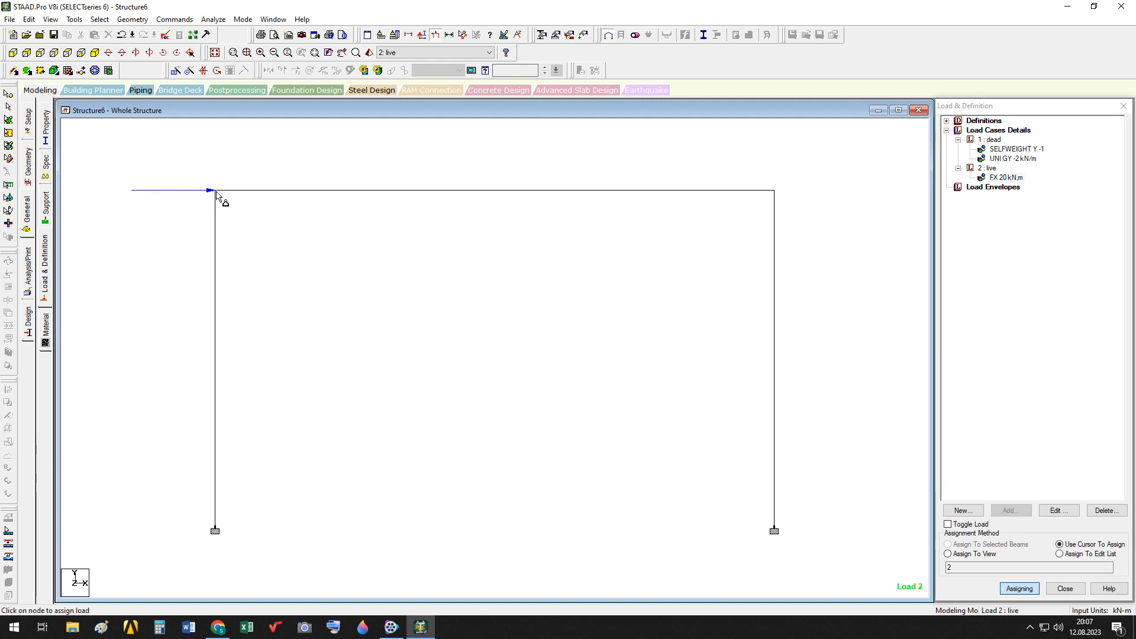
pyautogui.click(1035, 589)
pyautogui.click(1064, 589)
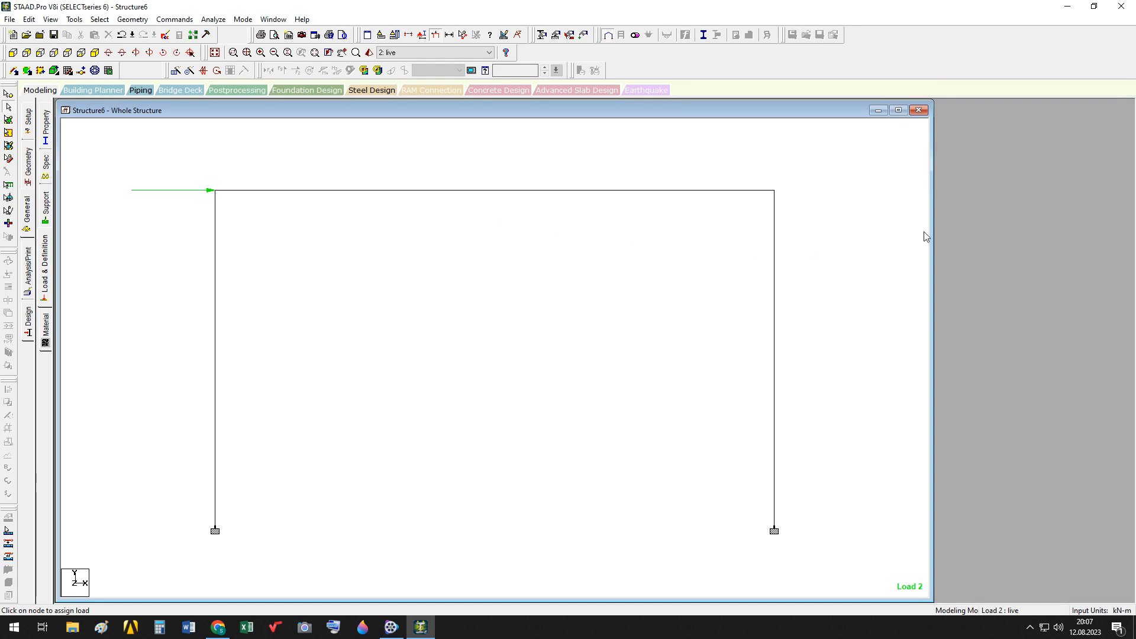
# Step: Reopen the load definitions and expand the dead and live load cases to review their load items
pyautogui.click(556, 37)
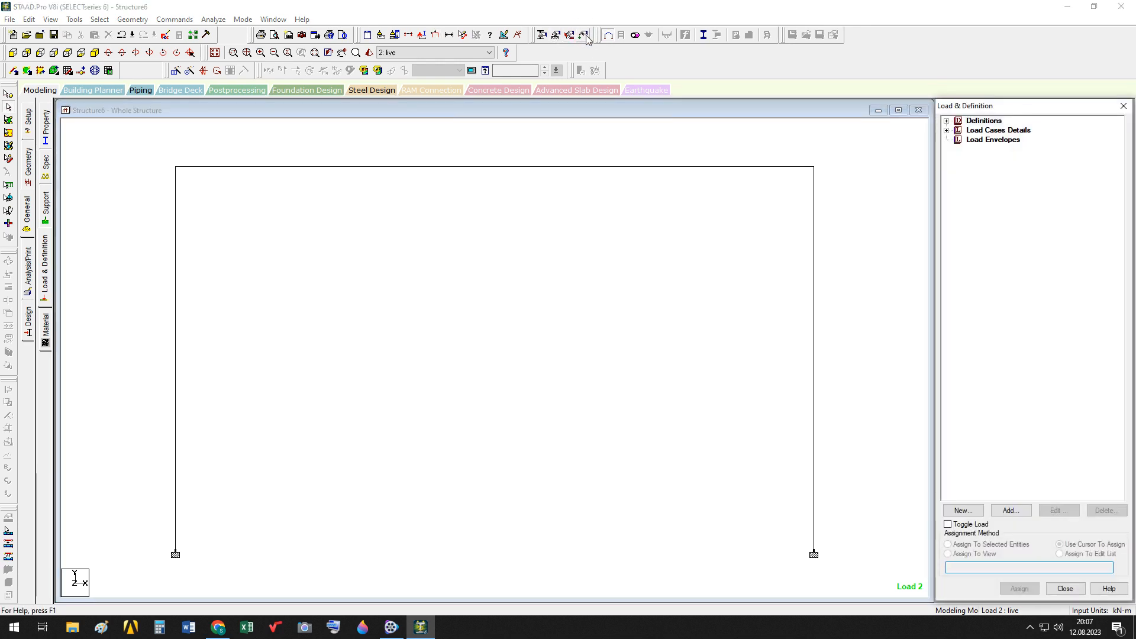
pyautogui.click(947, 130)
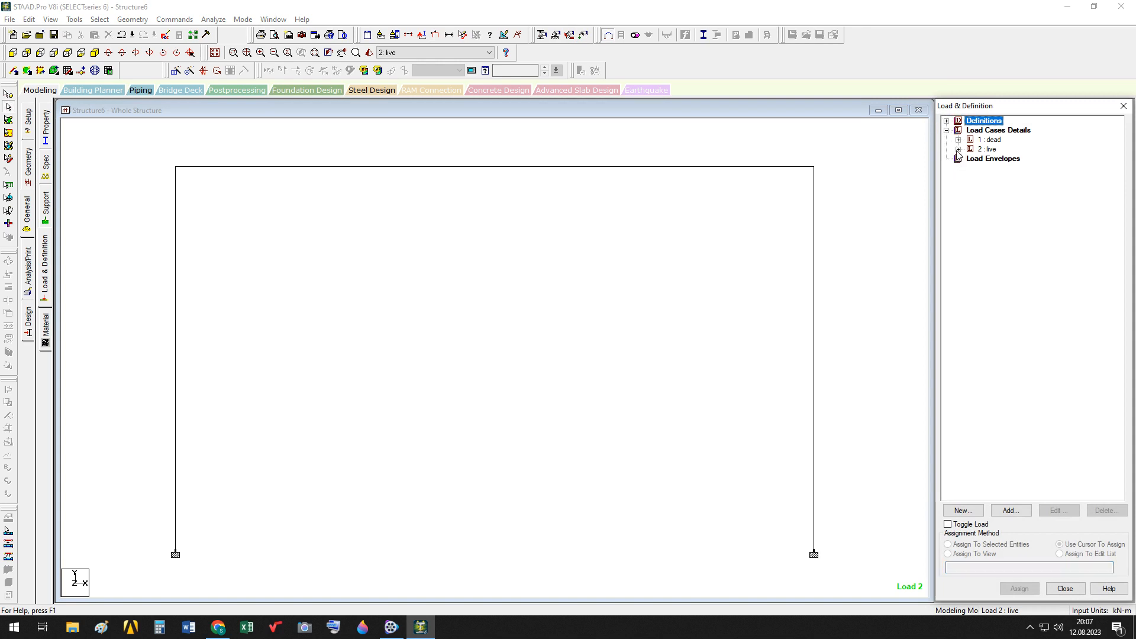
pyautogui.click(958, 149)
pyautogui.click(957, 139)
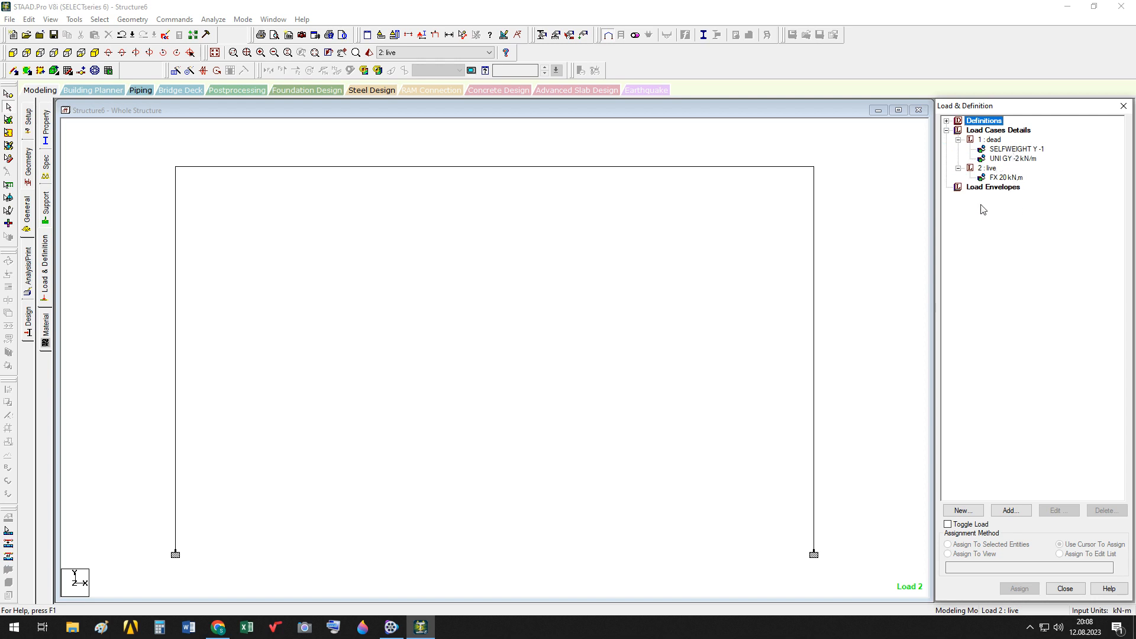
pyautogui.click(905, 238)
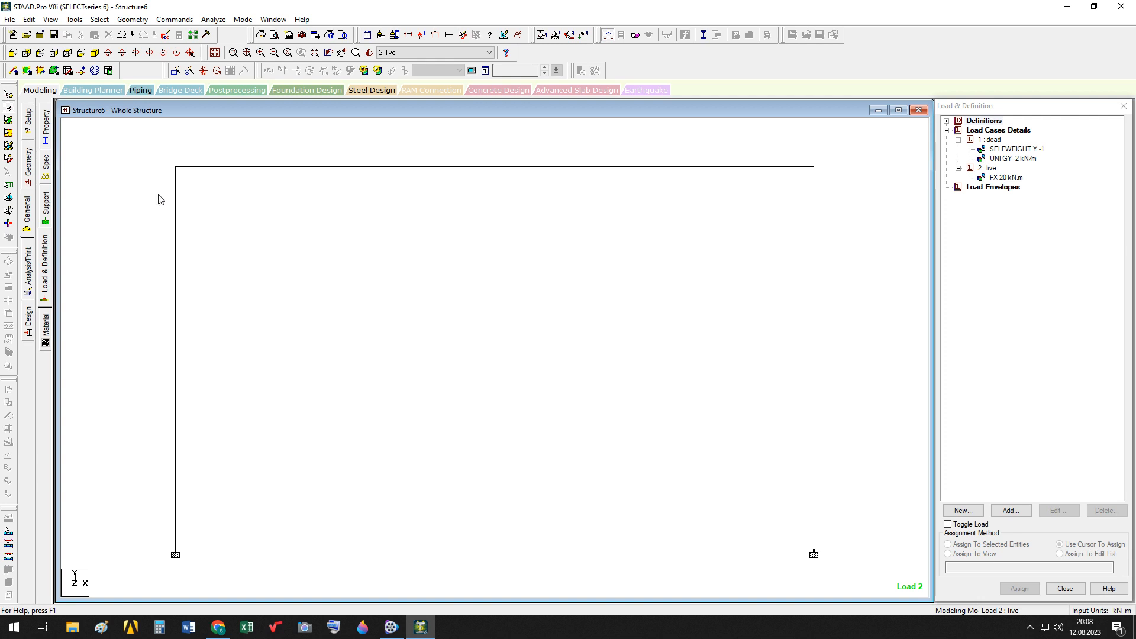
# Step: Add a Perform Analysis command with the No Print option
pyautogui.click(182, 20)
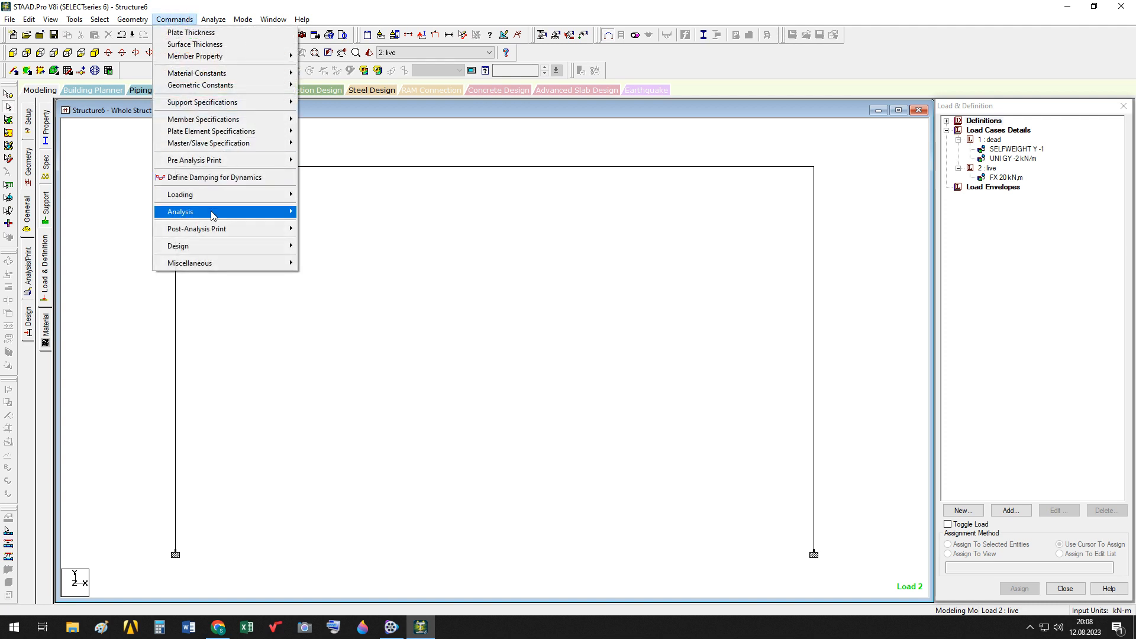
pyautogui.moveTo(214, 214)
pyautogui.click(339, 212)
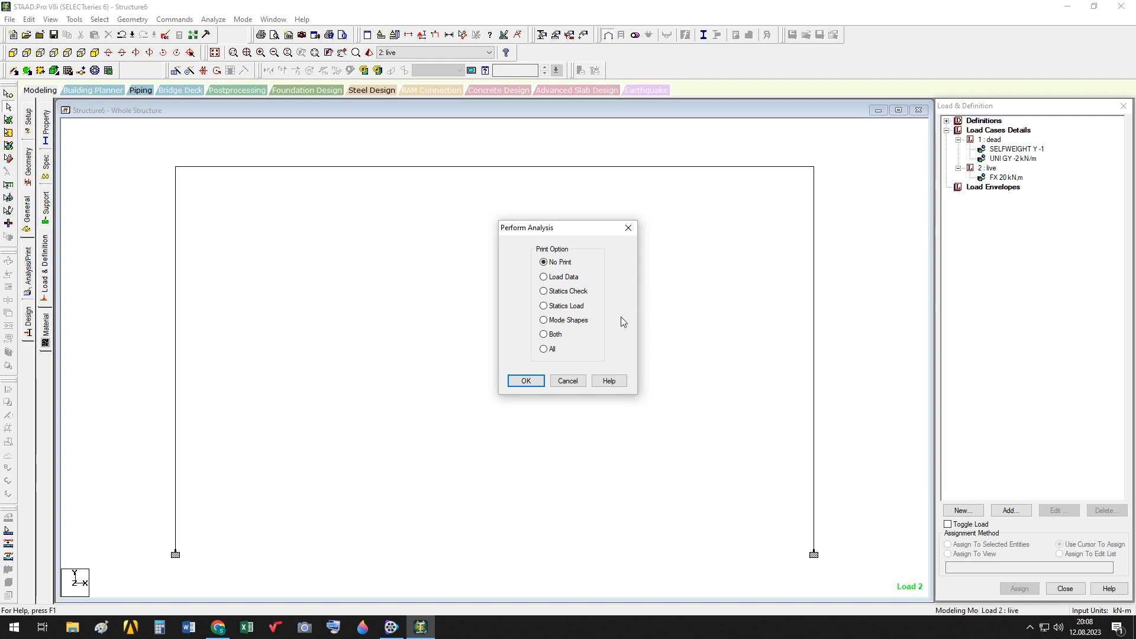
pyautogui.click(532, 383)
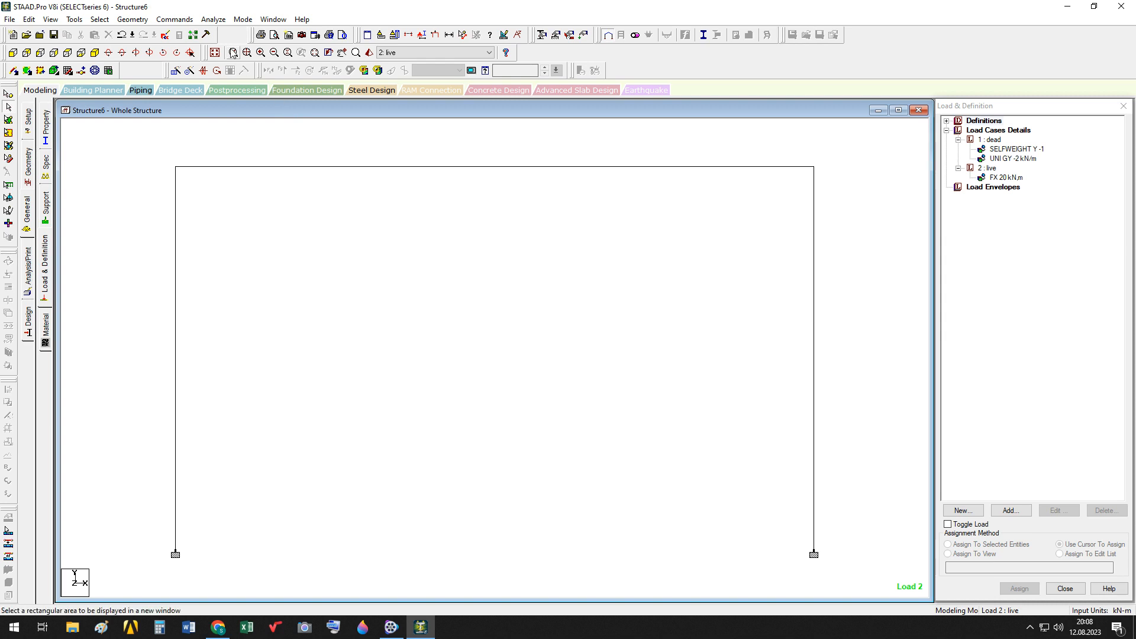
# Step: Run the analysis, saving the modified structure first, and open the resulting output file
pyautogui.click(213, 19)
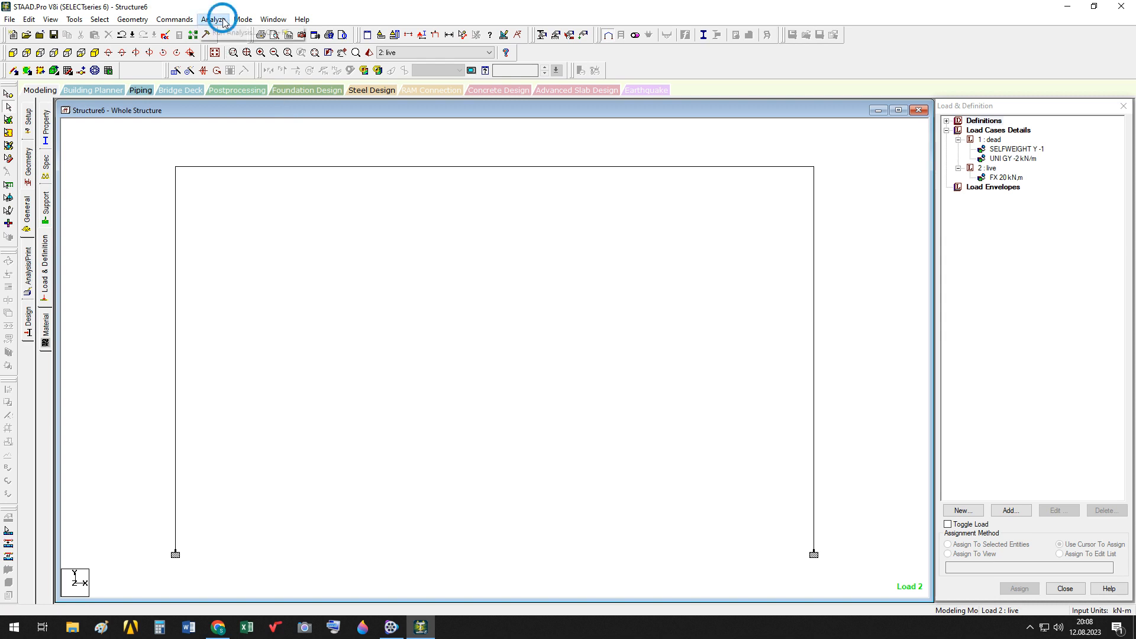
pyautogui.click(230, 33)
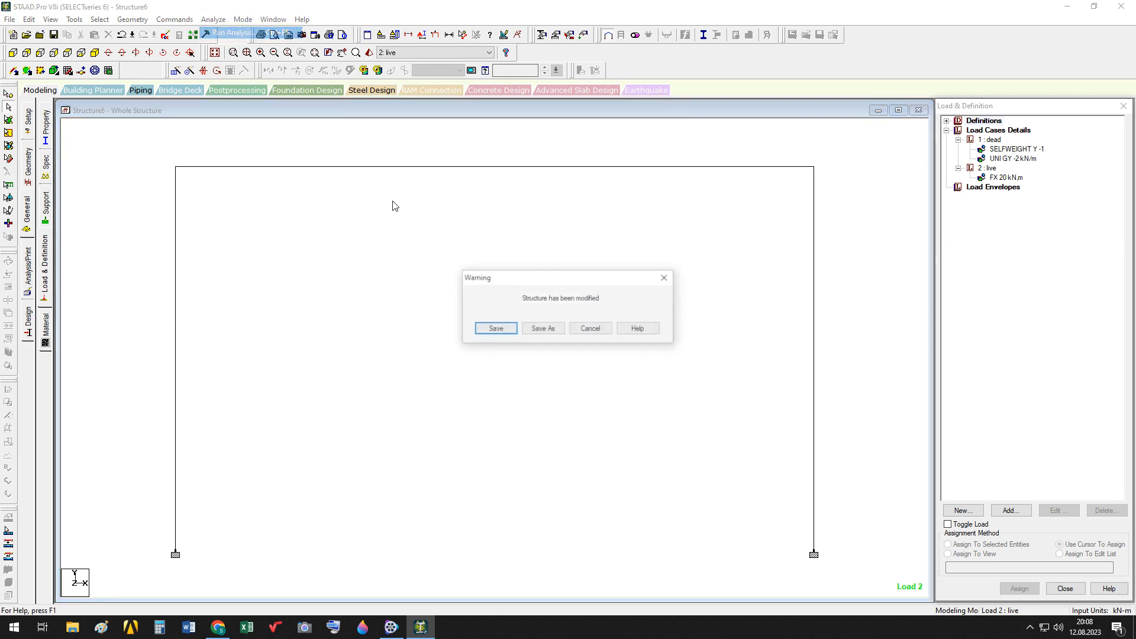
pyautogui.click(497, 329)
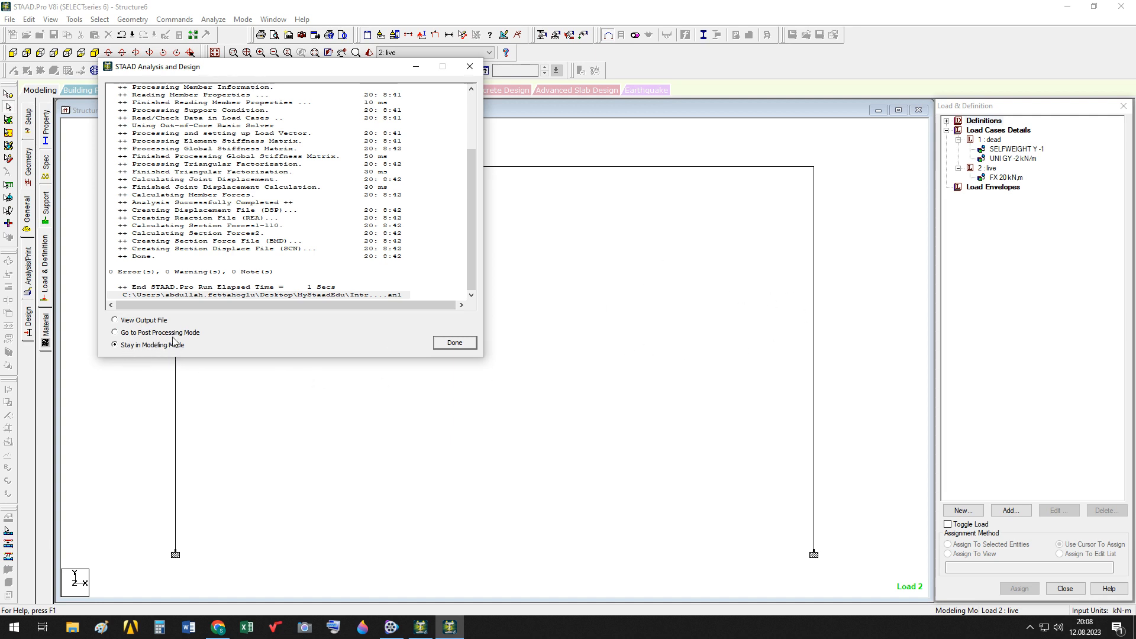
pyautogui.click(114, 320)
pyautogui.click(454, 343)
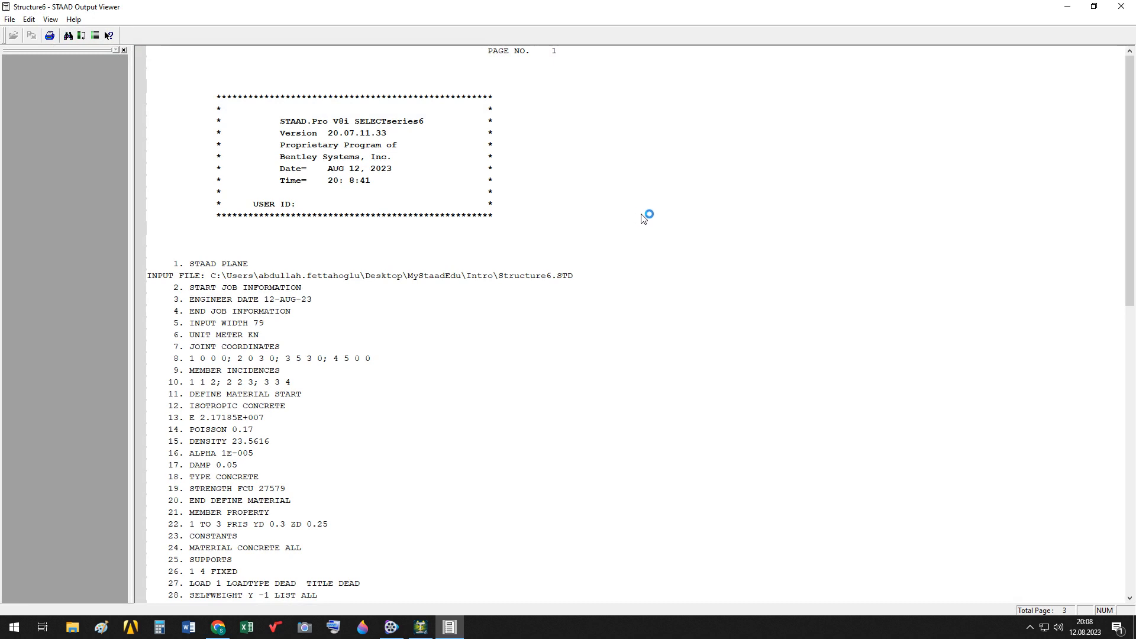
# Step: Review the analysis output file's input listing and problem statistics through its last page, and close the output viewer
pyautogui.click(687, 221)
pyautogui.scroll(-4, 69, 291)
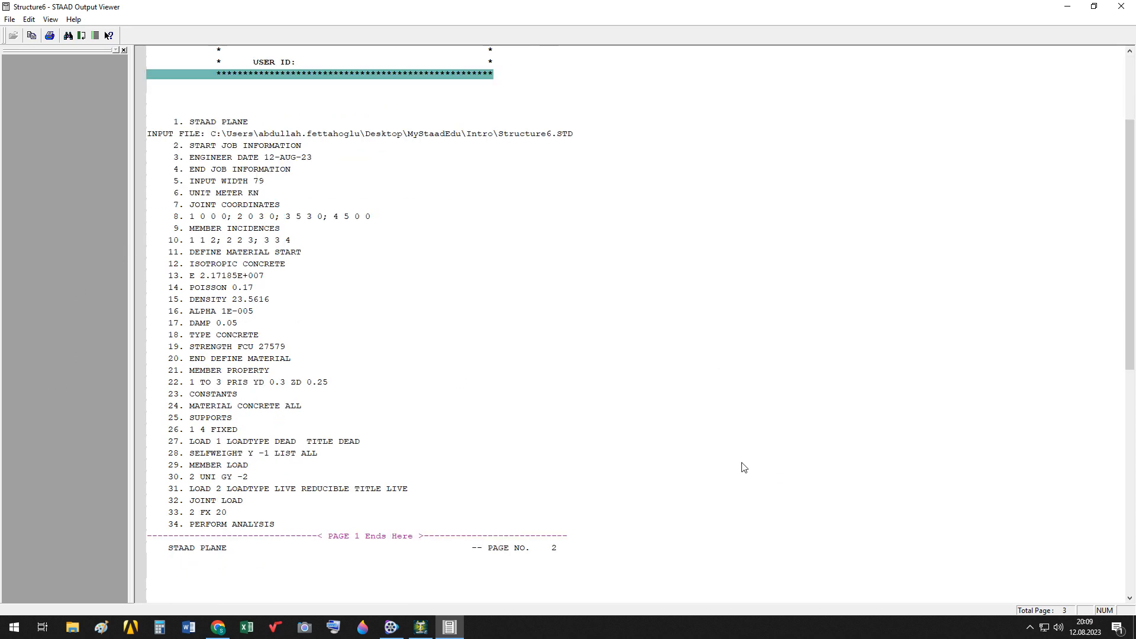
pyautogui.click(636, 411)
pyautogui.scroll(4, 643, 410)
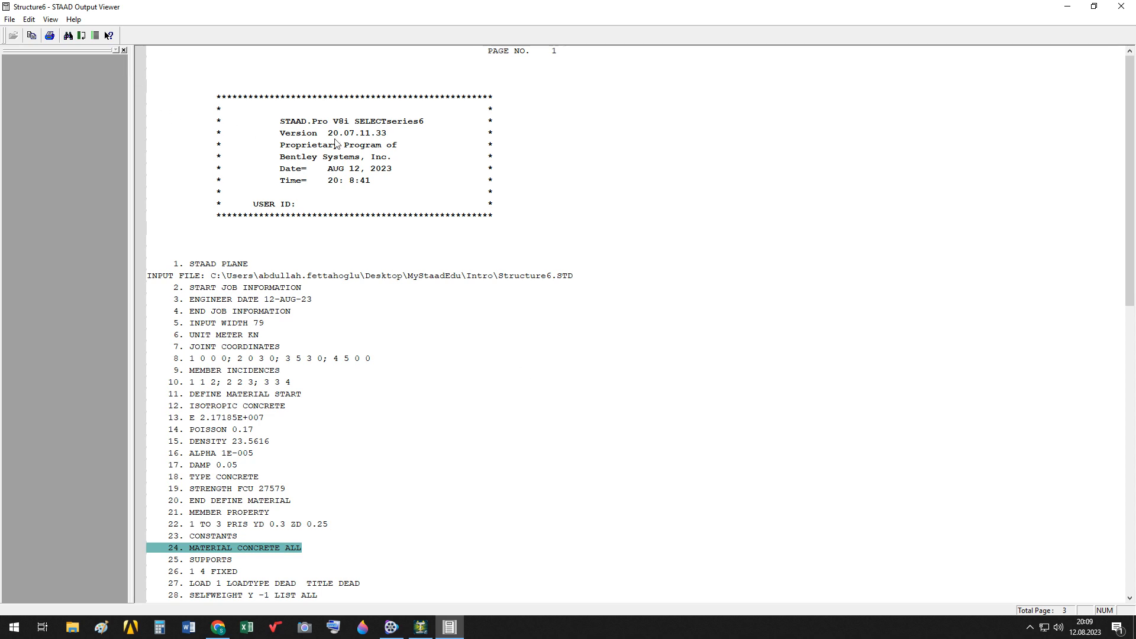
pyautogui.scroll(-18, 550, 334)
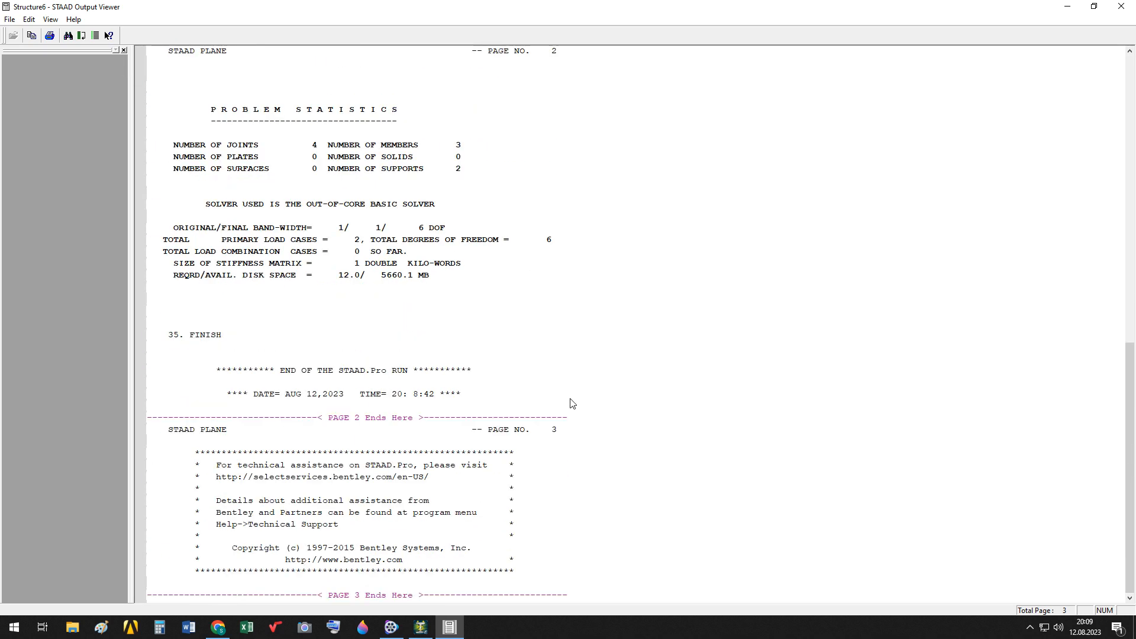
pyautogui.scroll(18, 572, 404)
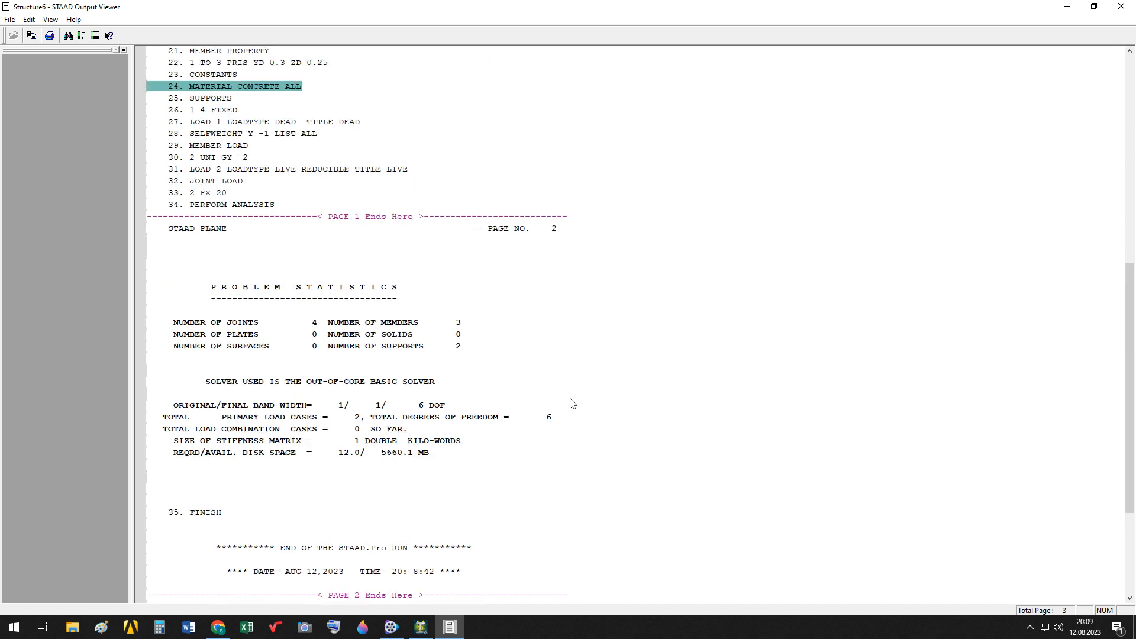
pyautogui.click(1121, 6)
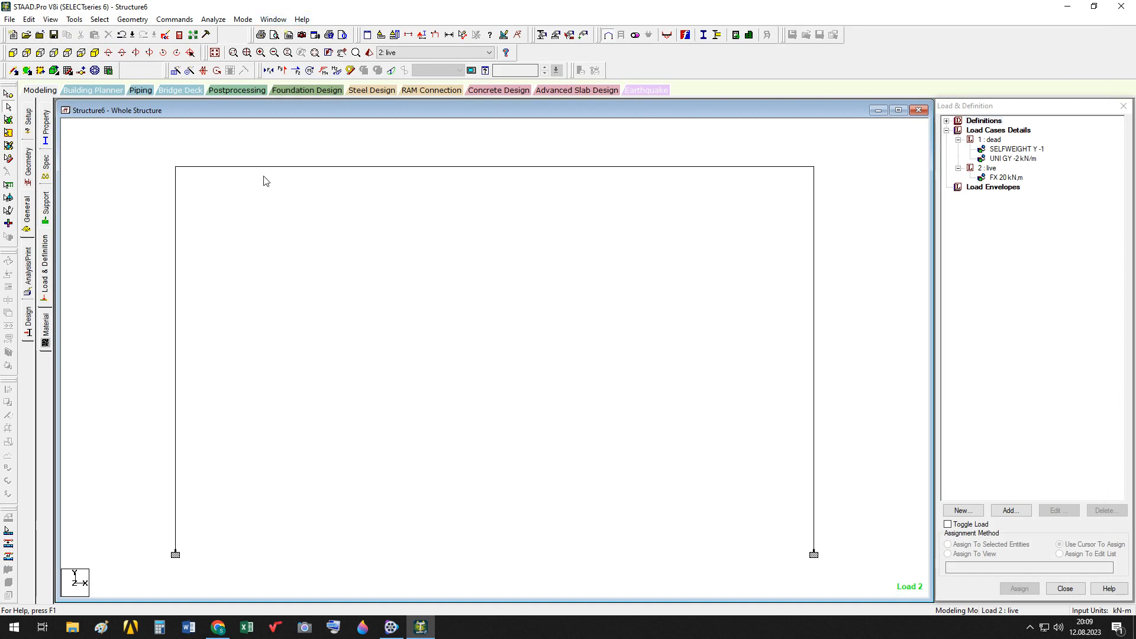
# Step: Enter postprocessing with the dead and live load cases selected, and display the frame's dead-load displacement at an enlarged scale
pyautogui.click(238, 90)
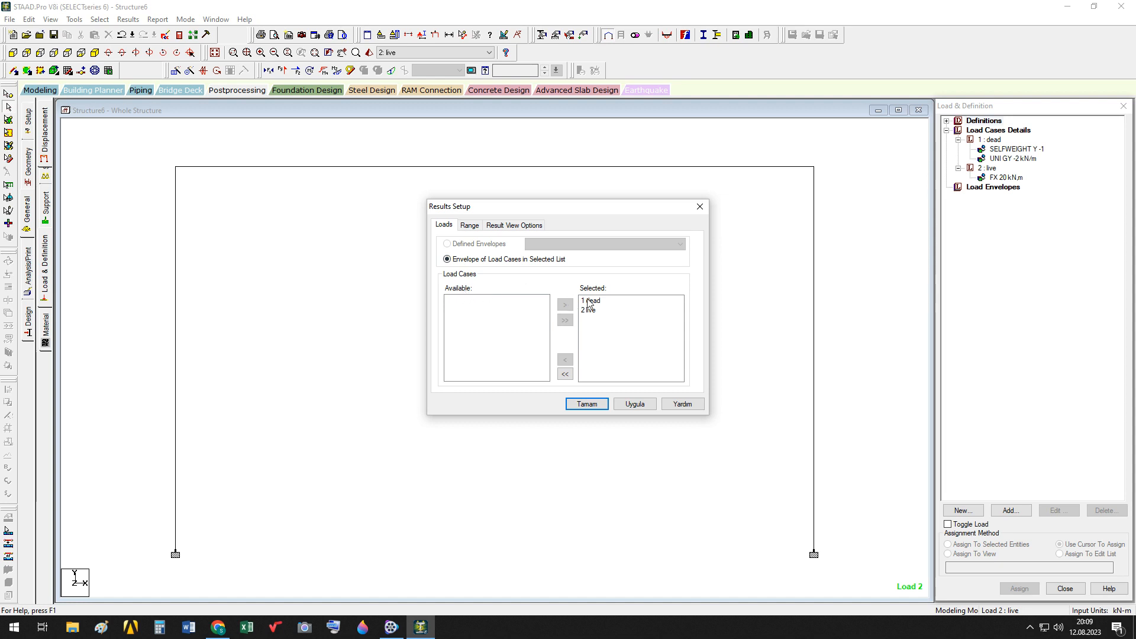
pyautogui.click(588, 404)
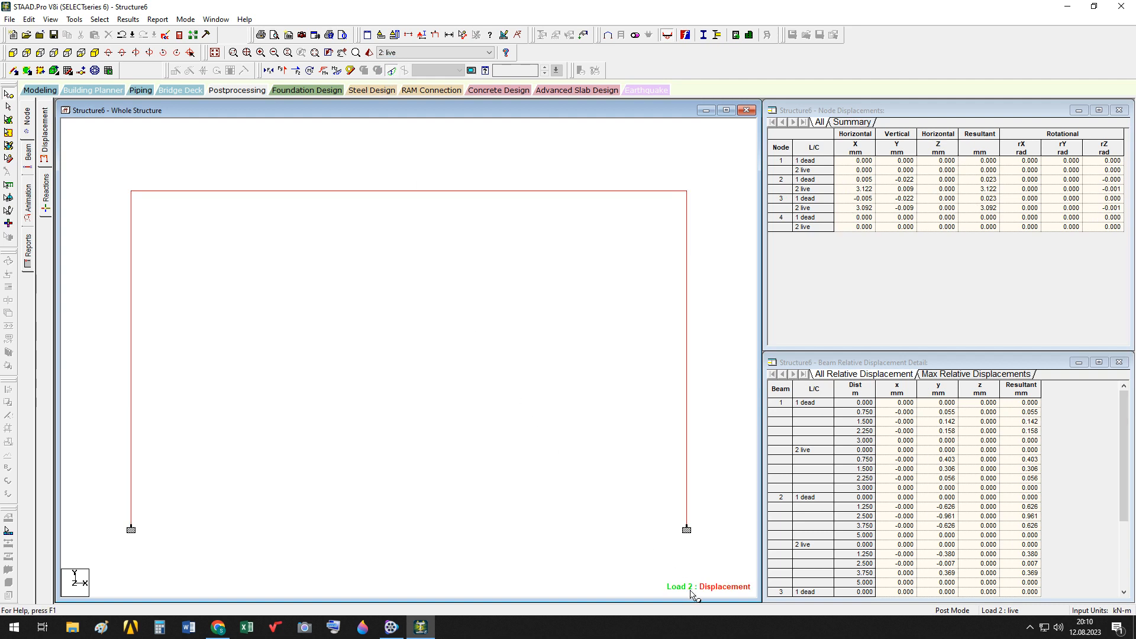
pyautogui.click(417, 52)
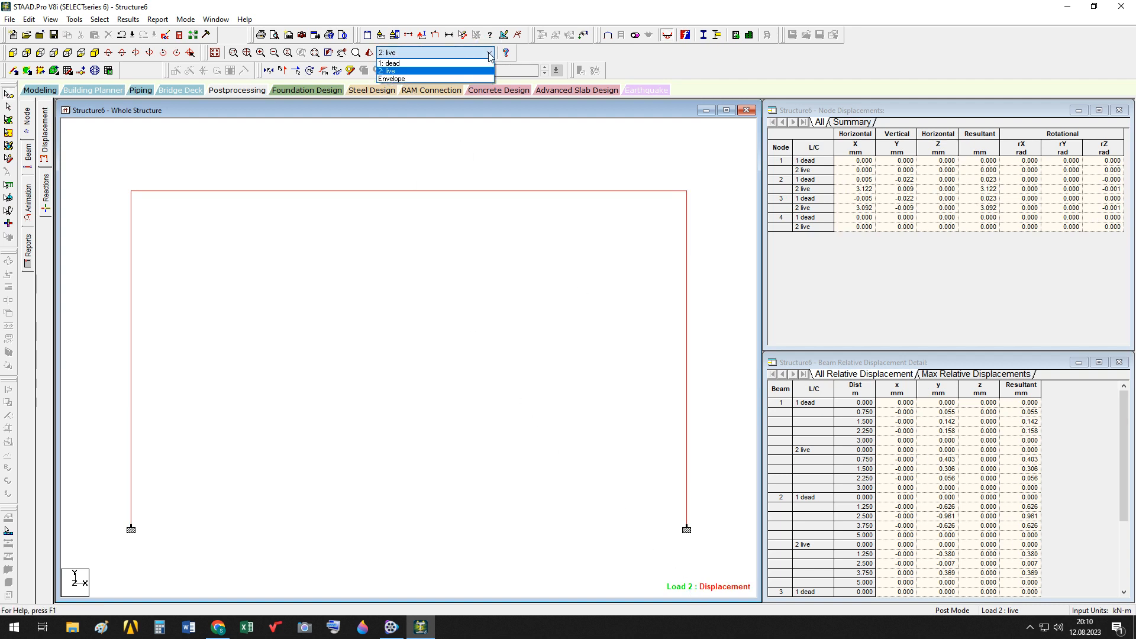
pyautogui.click(417, 63)
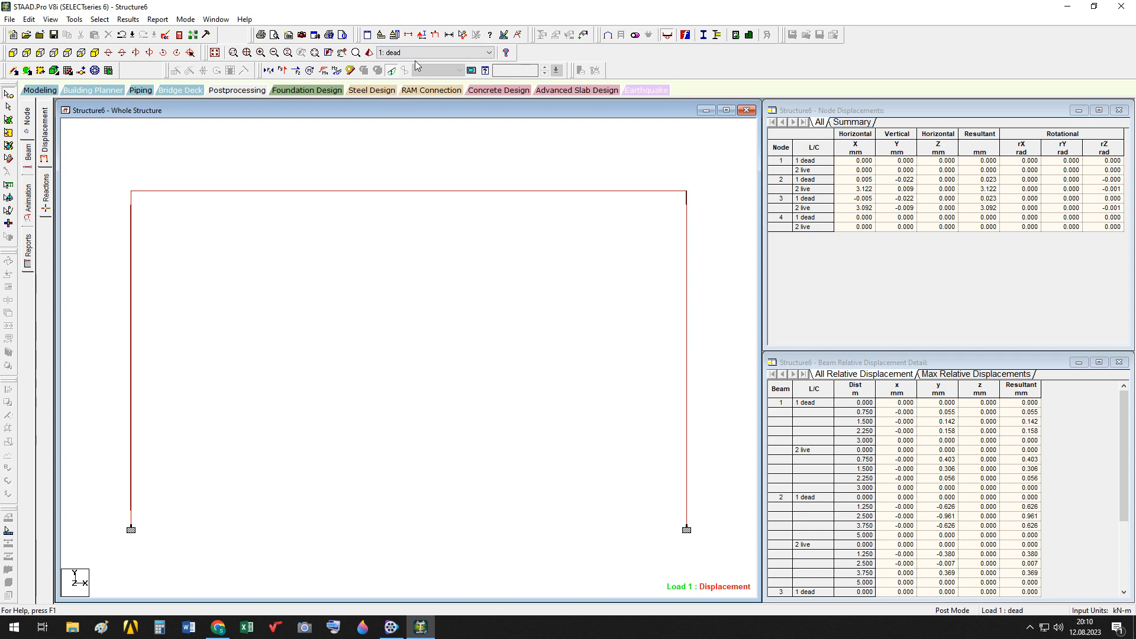
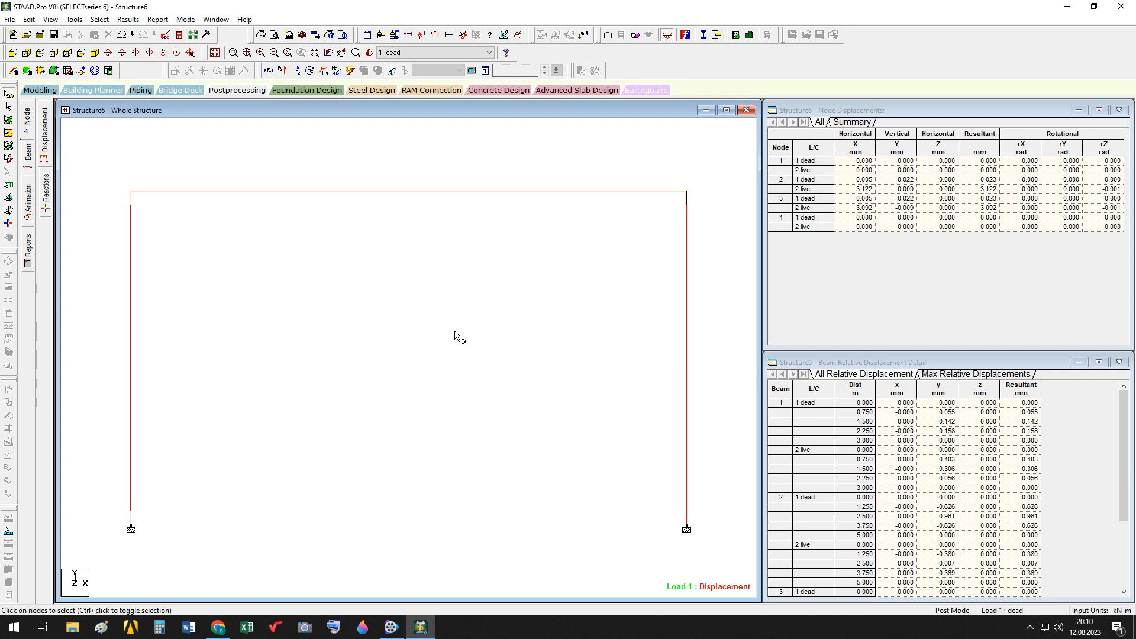
pyautogui.keyDown('ctrl'); pyautogui.scroll(3, 454, 331); pyautogui.keyUp('ctrl')
pyautogui.keyDown('ctrl'); pyautogui.scroll(8, 454, 331); pyautogui.keyUp('ctrl')
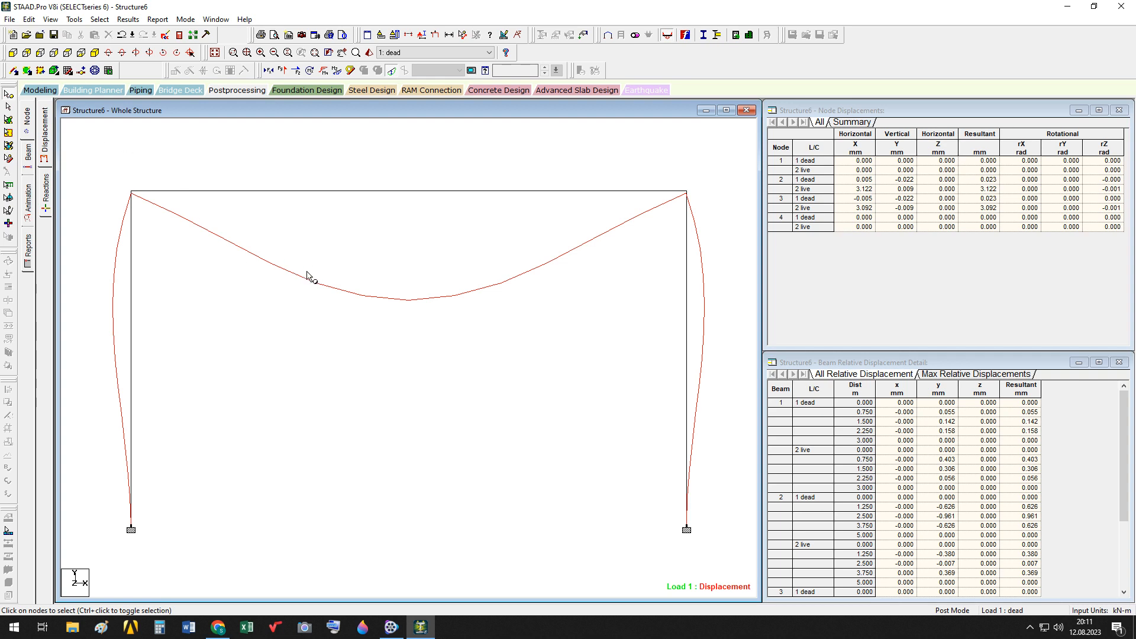
# Step: Save the Structure6 model under its current name, accepting the deletion of the result files
pyautogui.click(55, 38)
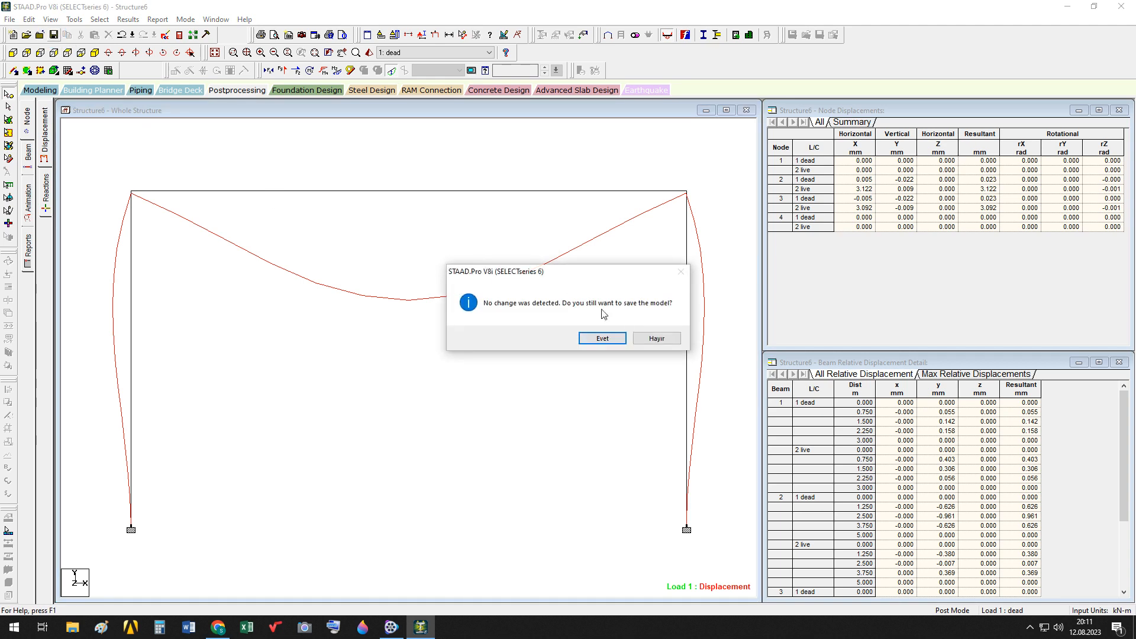
pyautogui.click(607, 343)
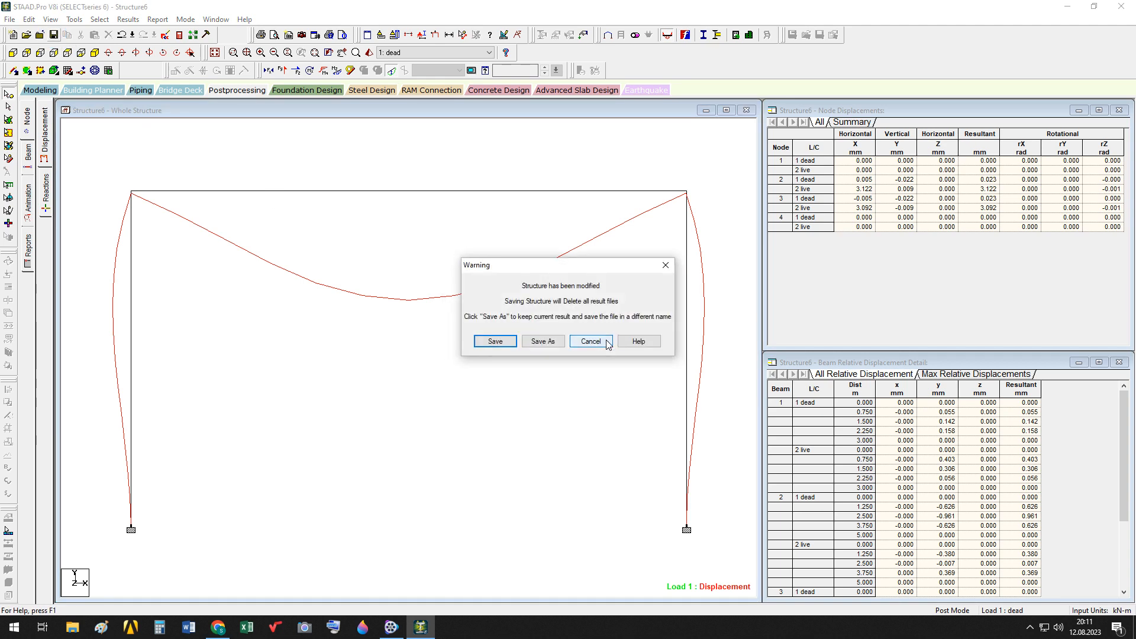
pyautogui.click(502, 344)
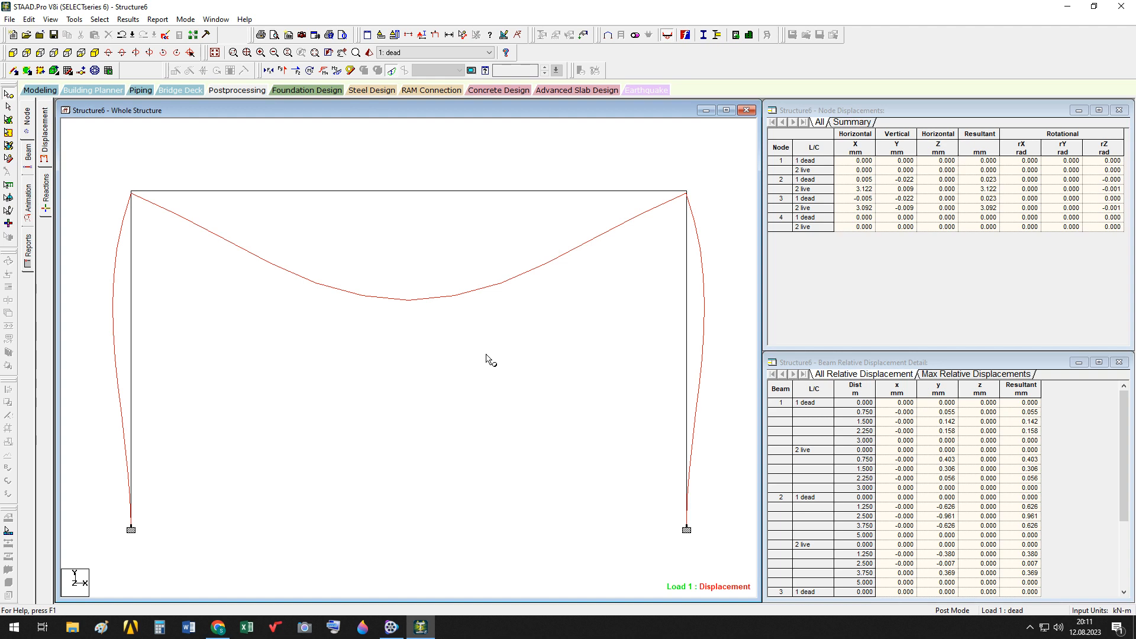
# Step: Save a copy of the model as Introduction in the Intro folder and exit the program
pyautogui.click(10, 19)
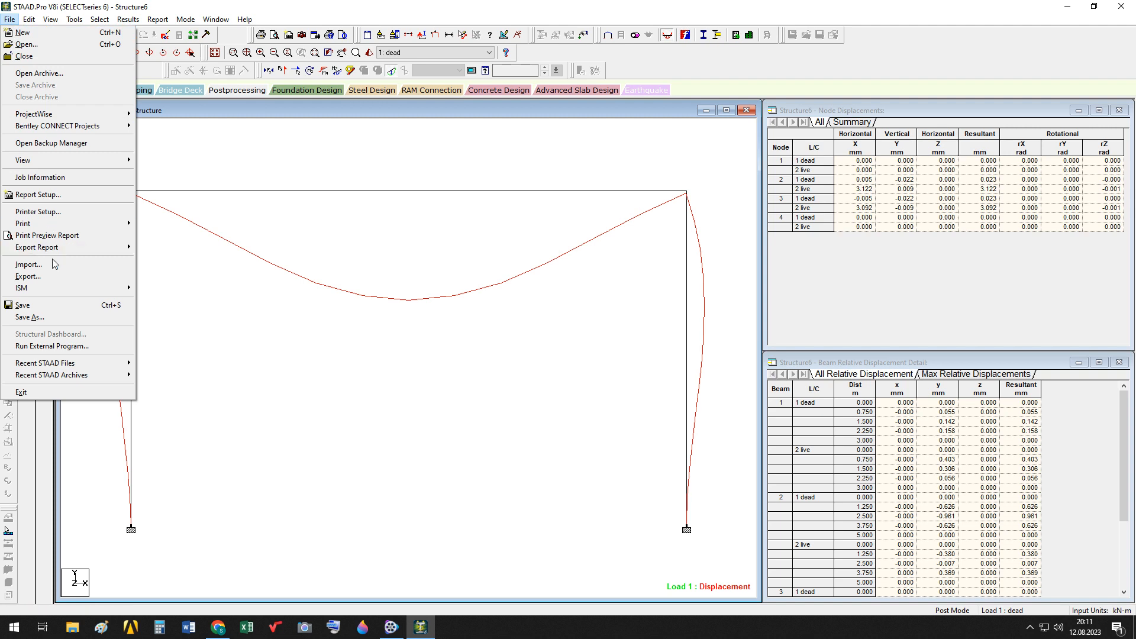
pyautogui.click(35, 317)
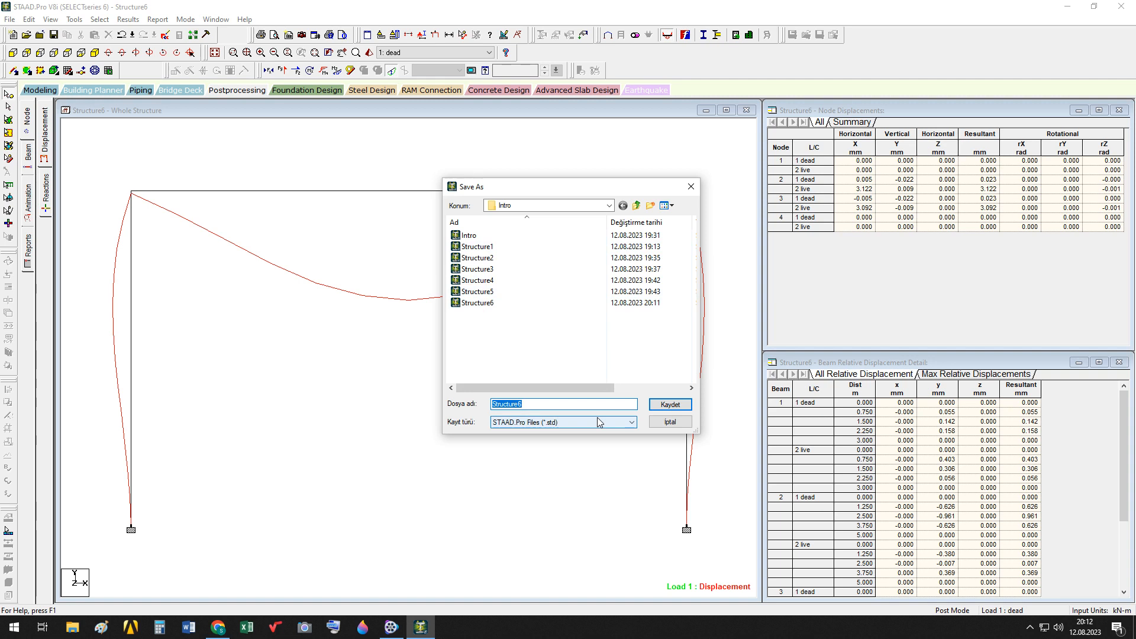
pyautogui.write('Intro')
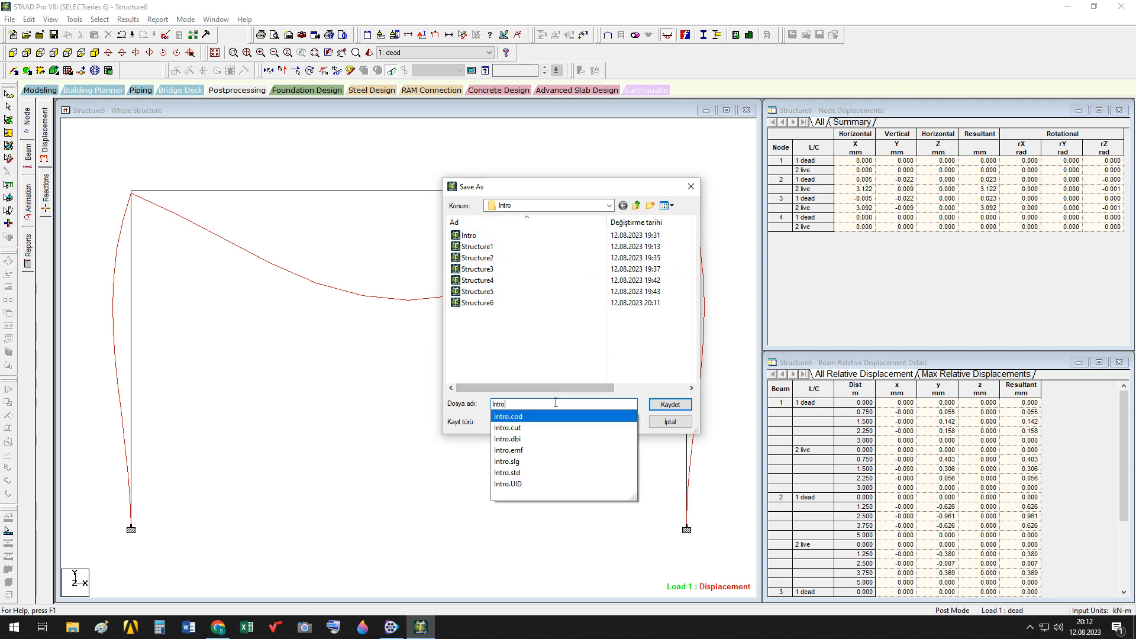
pyautogui.write('duc')
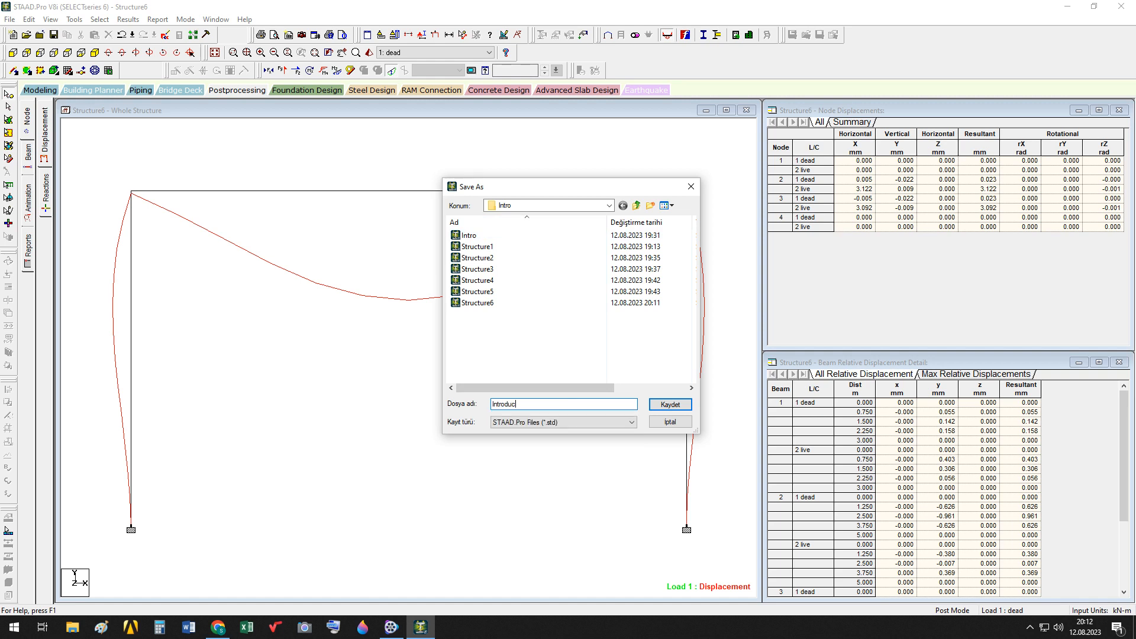
pyautogui.write('tion')
pyautogui.click(670, 405)
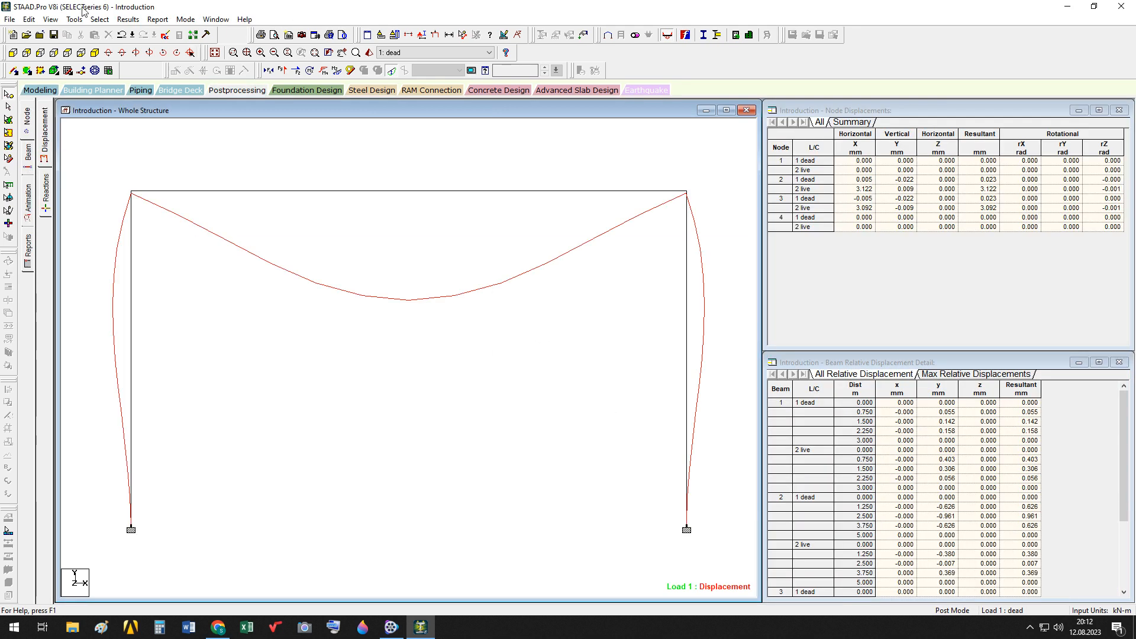
pyautogui.click(1120, 6)
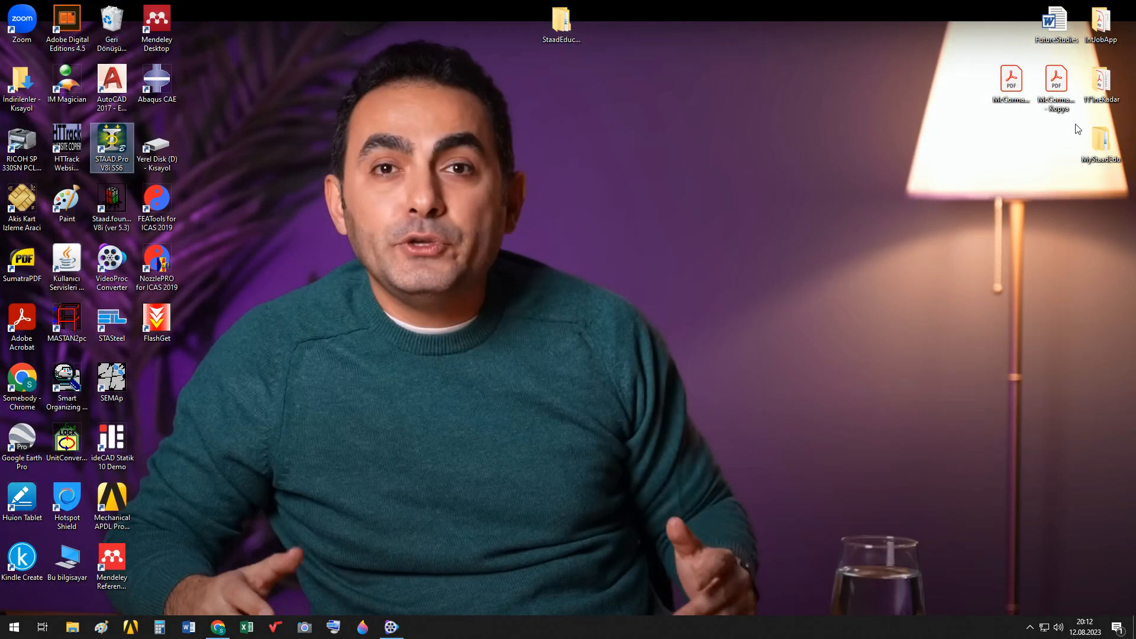
pyautogui.click(390, 628)
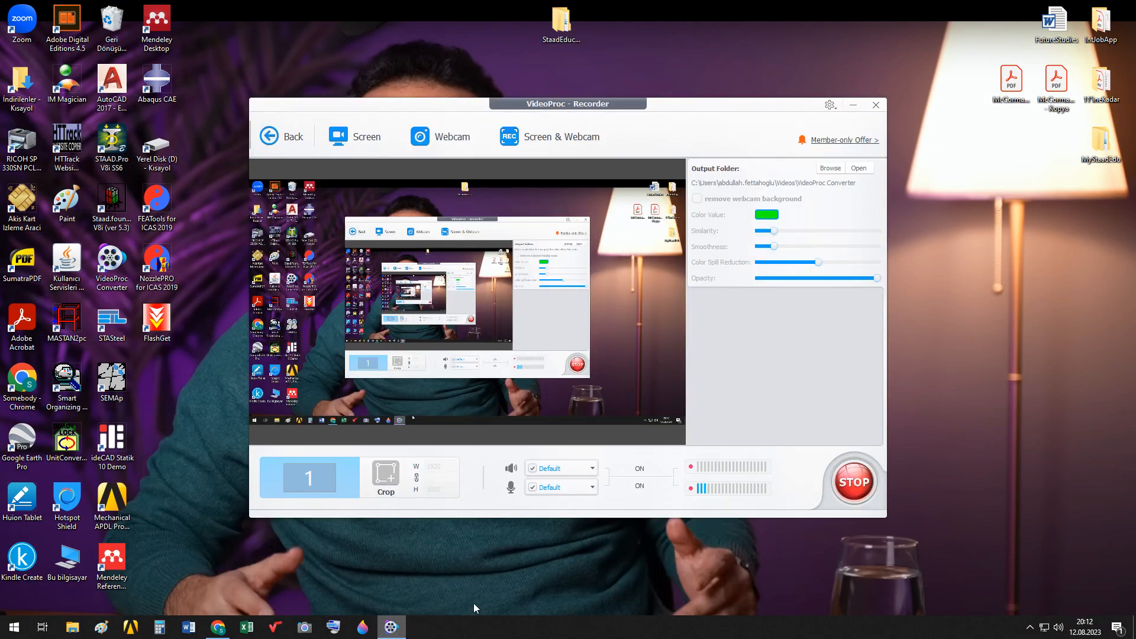